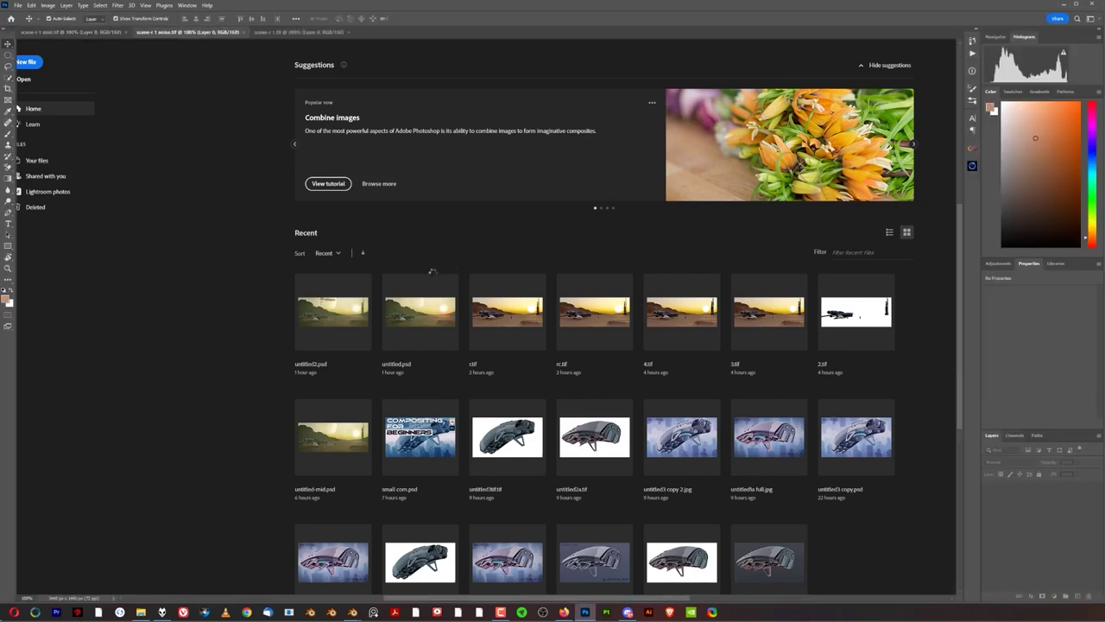
Step: Copy the image layers from the noise, mist and cutout TIFF files into scene-r 1.tif, stacking them in that order above Layer 0
key(ctrl+shift+Tab)
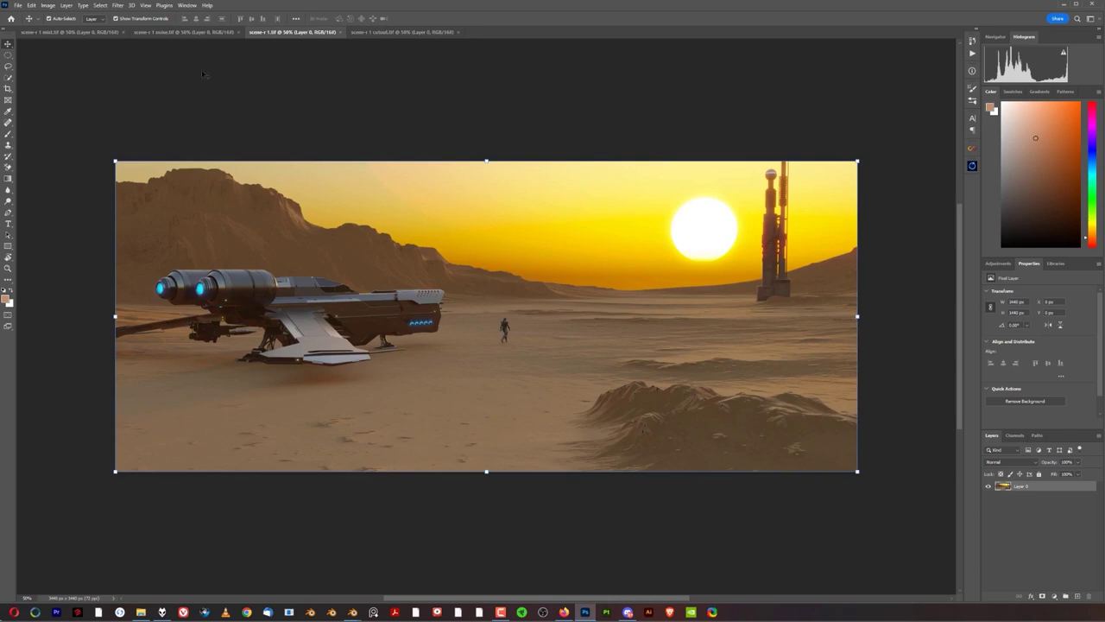
click(189, 34)
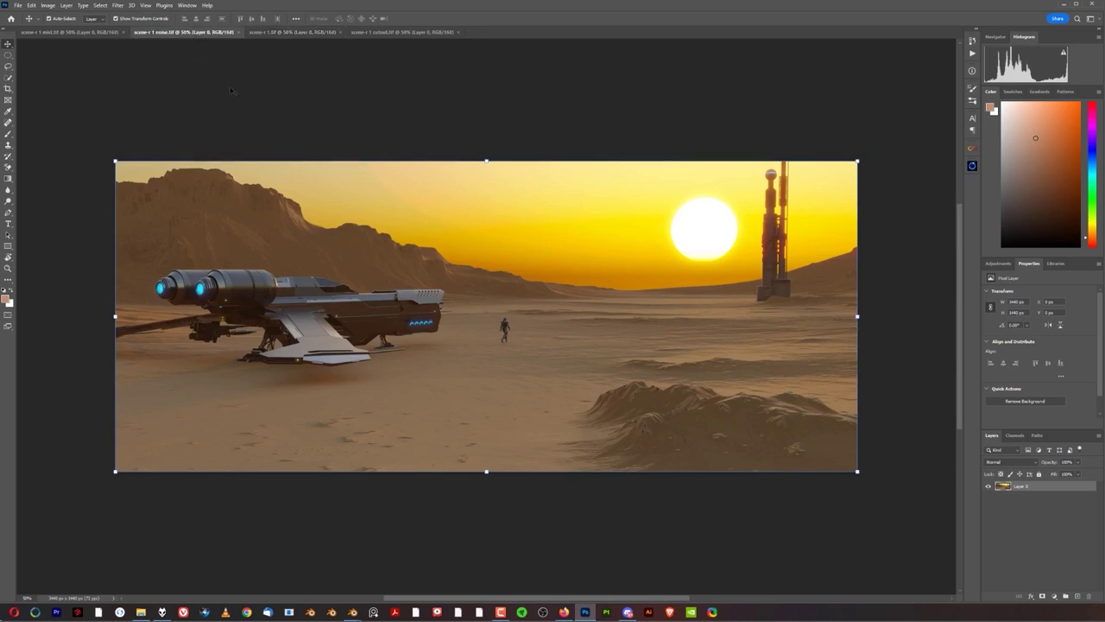
drag(1023, 490, 522, 299)
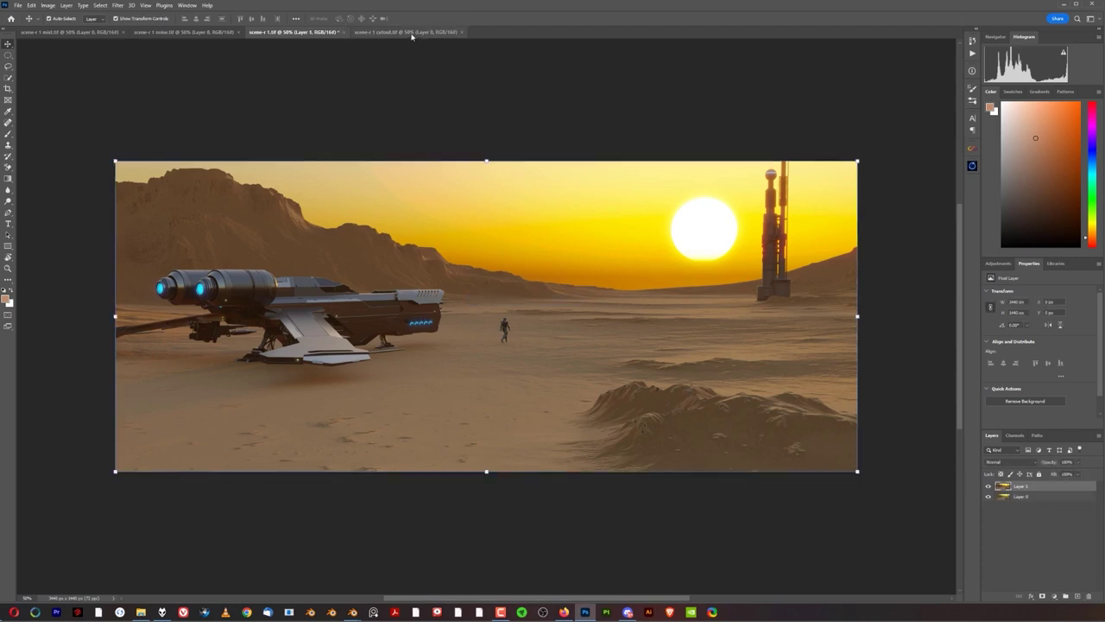
click(110, 33)
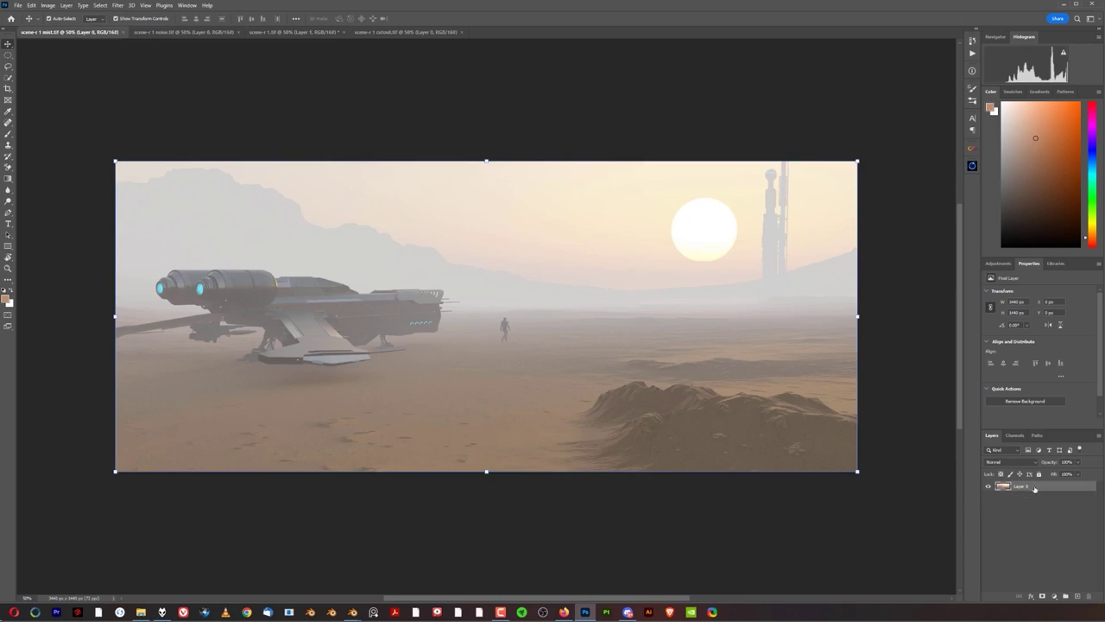
drag(1034, 488, 367, 300)
click(404, 32)
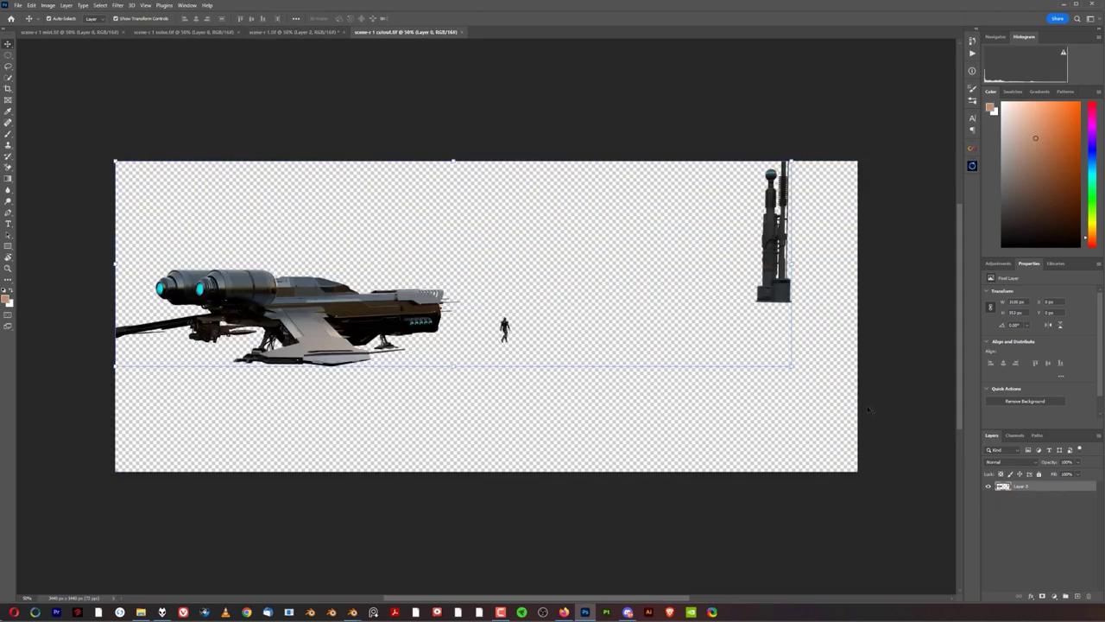
drag(1027, 485, 481, 293)
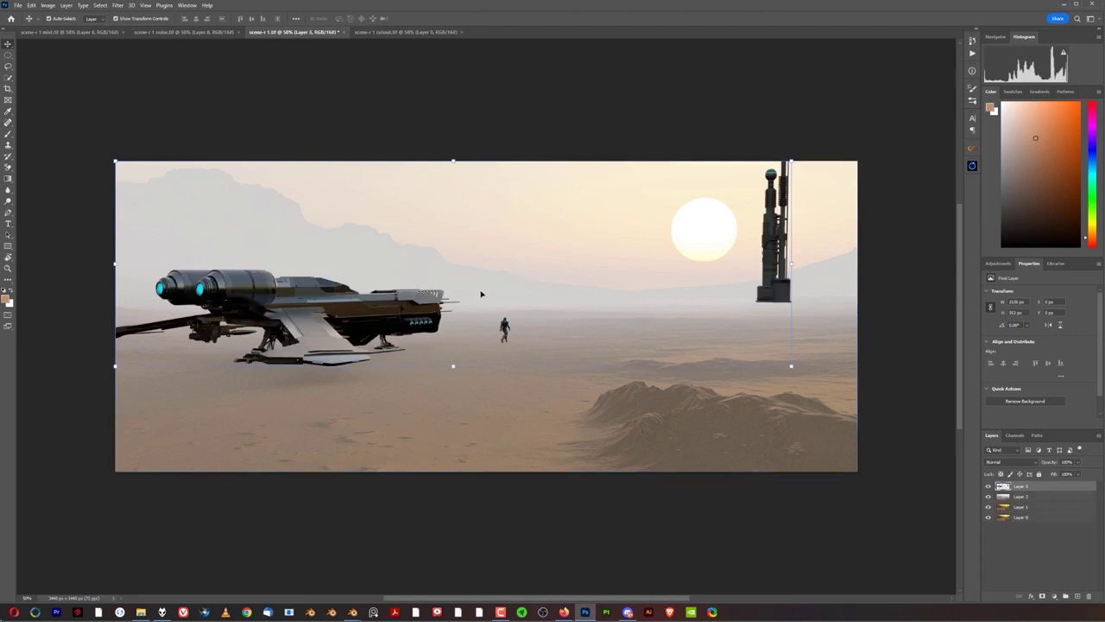
Step: Hide the cutout layer and the mist layer in the combined scene document
click(988, 487)
click(989, 487)
click(988, 487)
click(989, 496)
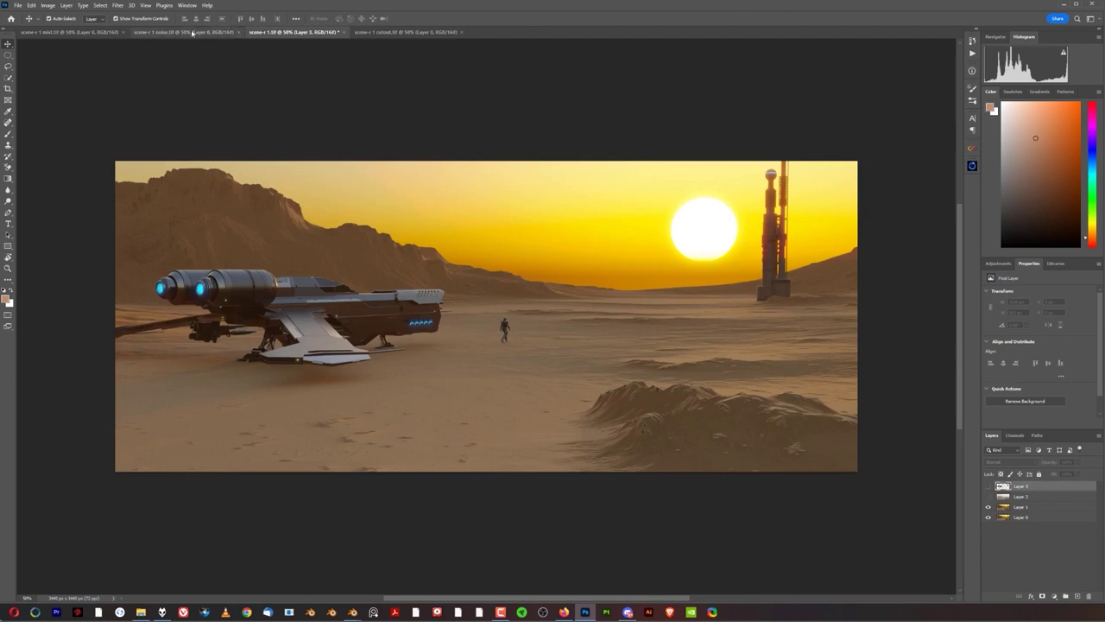
Step: Close the mist, noise and cutout source files, keeping only the combined scene document open
click(95, 32)
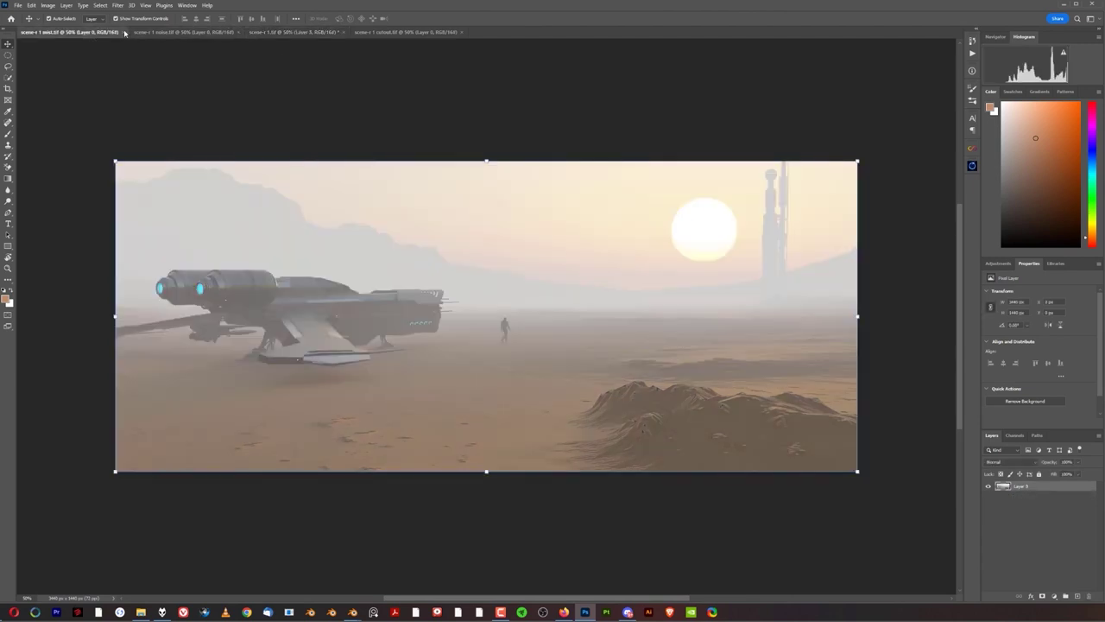
click(125, 32)
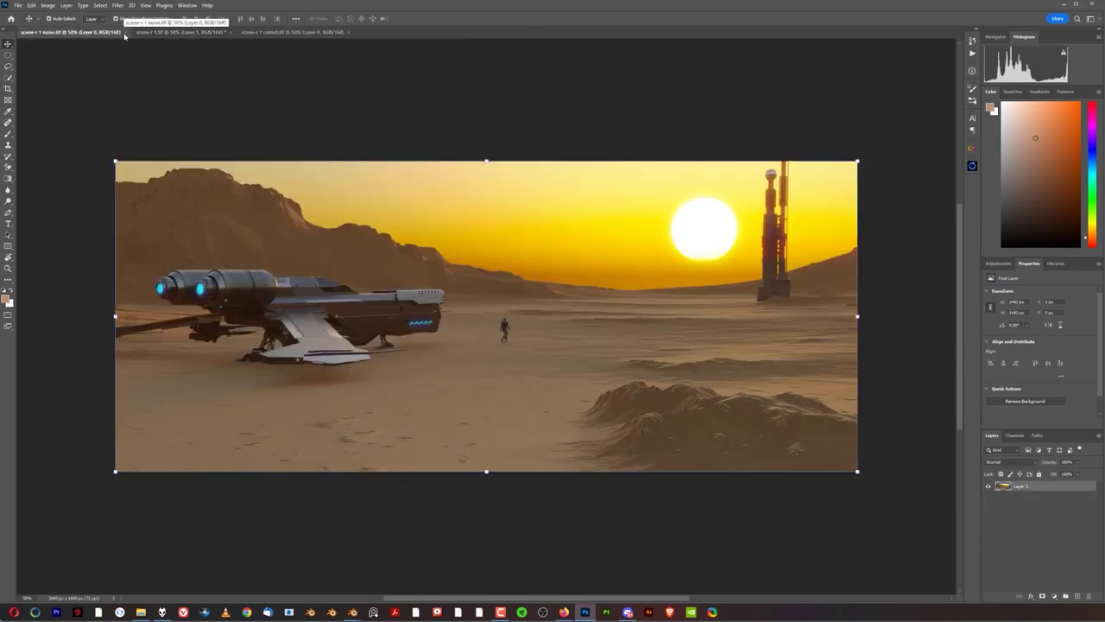
click(124, 32)
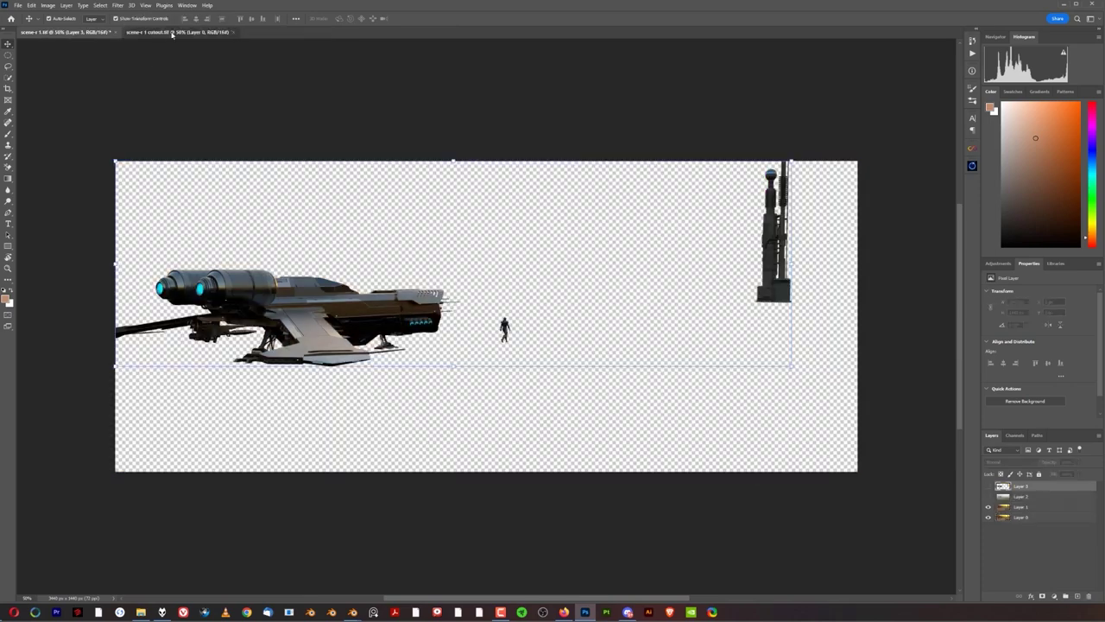
click(173, 32)
click(233, 33)
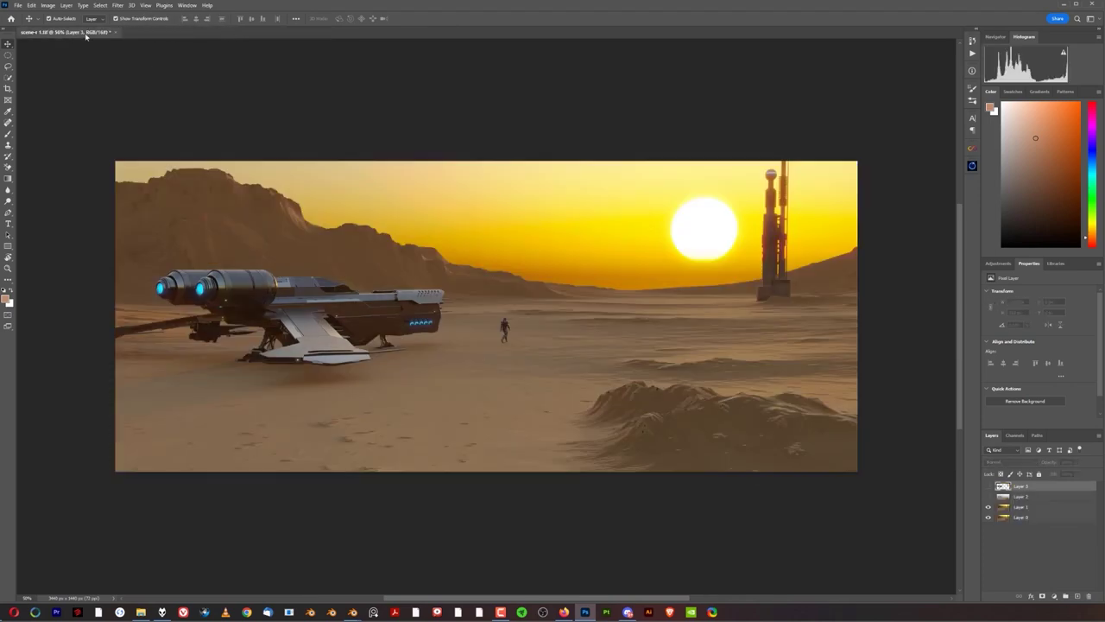
Step: Save the layered document in Photoshop format as scene-r 1.psd in the Course folder
click(17, 5)
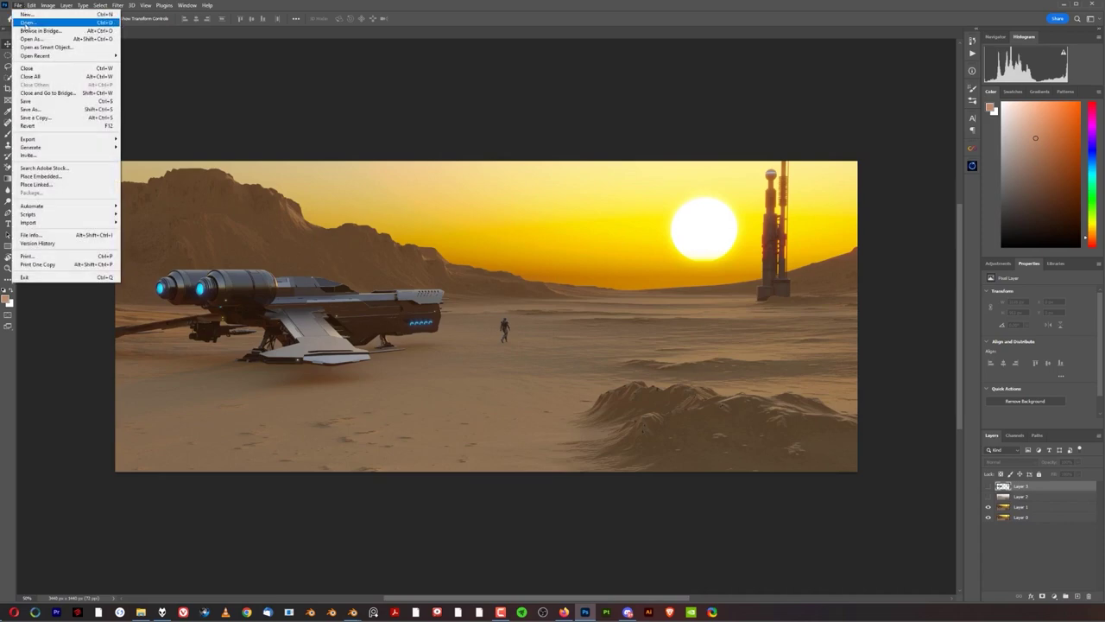
click(42, 111)
click(143, 286)
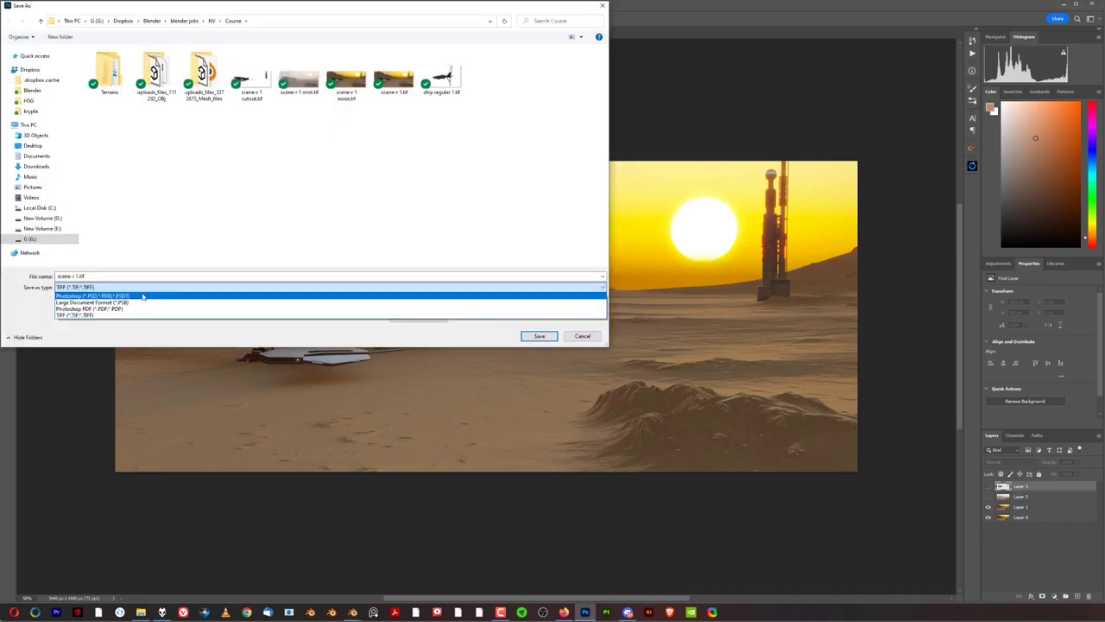
click(144, 296)
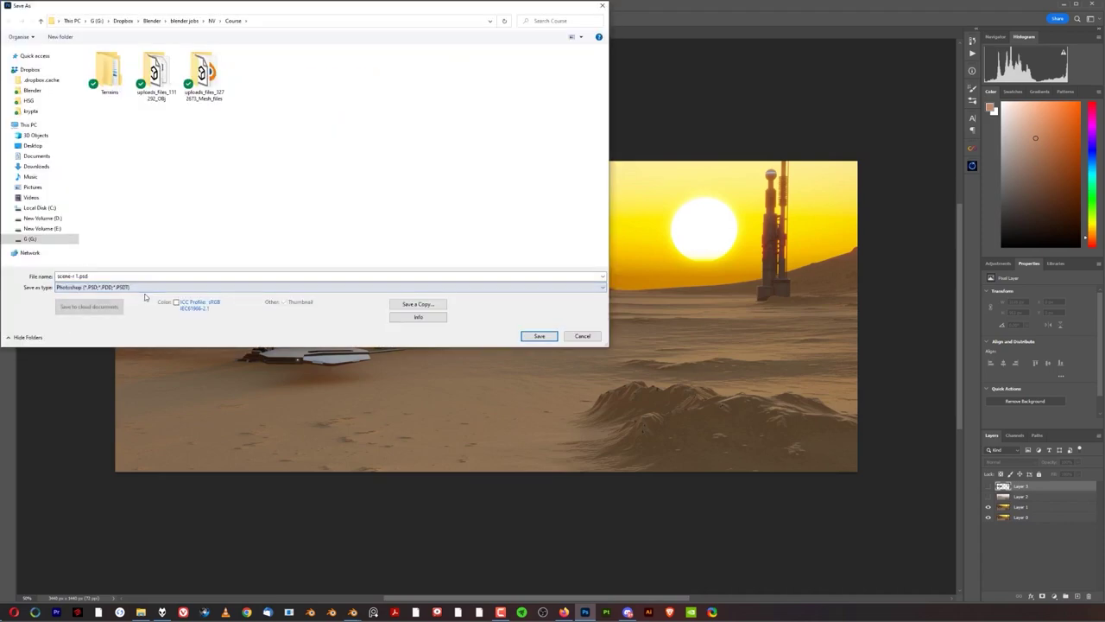
click(539, 336)
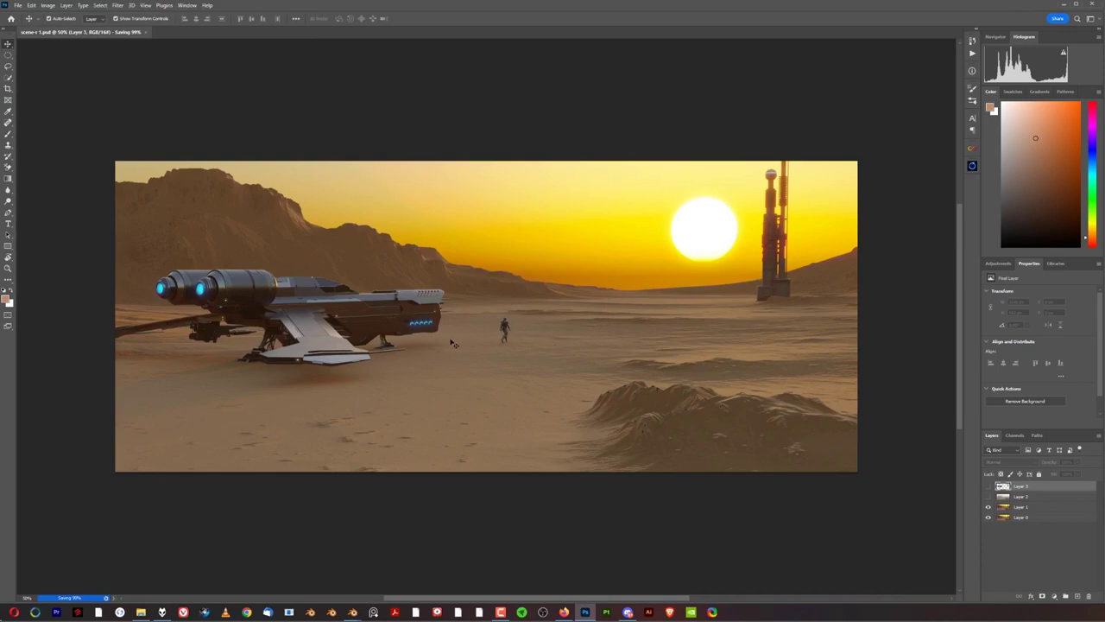
Step: Examine the render noise up close on the ship's engines, guns, landing gear and wing edge
scroll(454, 340, up, 1)
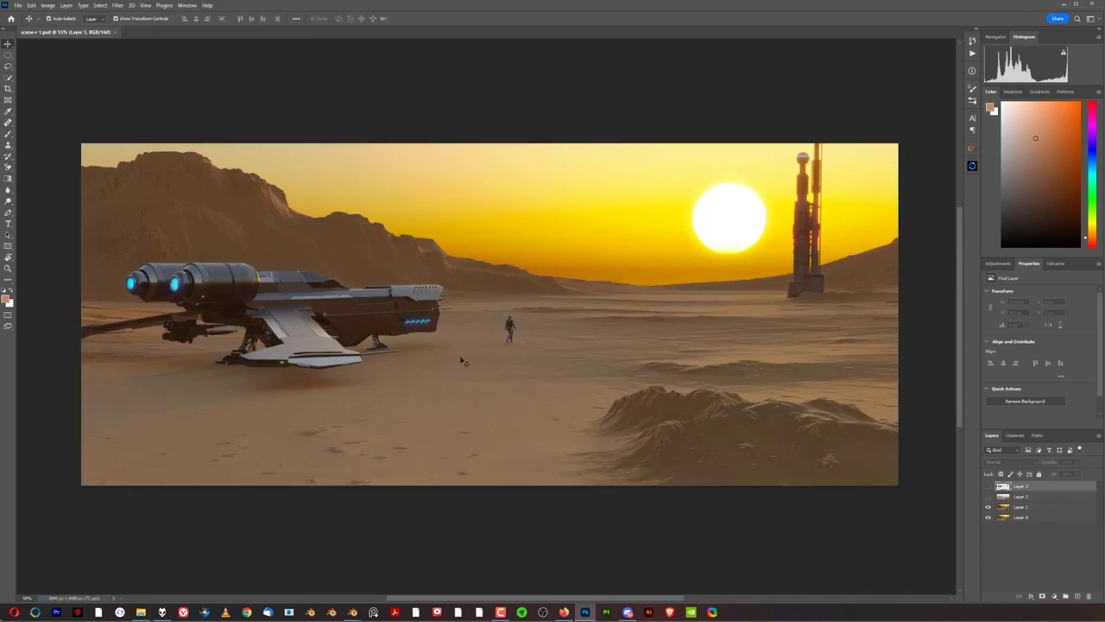
scroll(311, 361, up, 12)
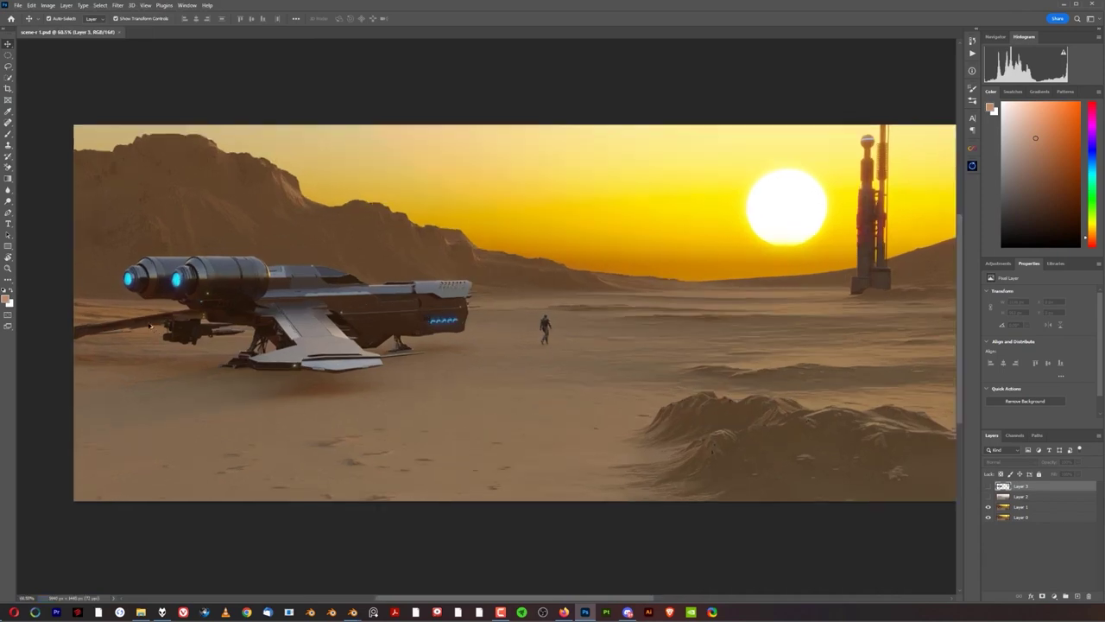
scroll(219, 355, up, 2)
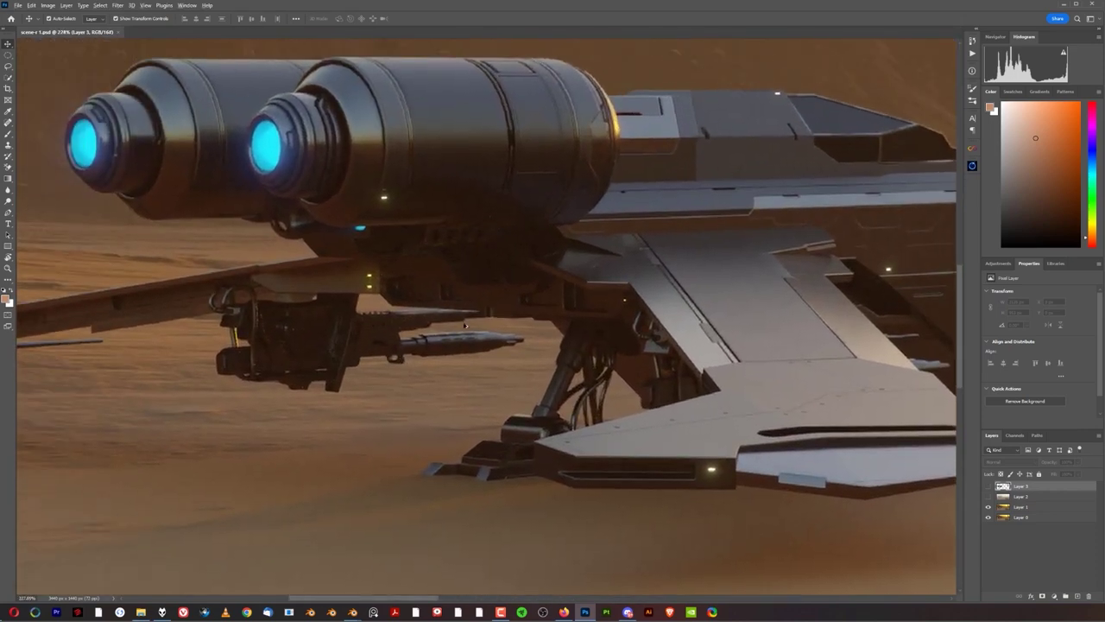
scroll(348, 345, up, 2)
scroll(424, 261, up, 2)
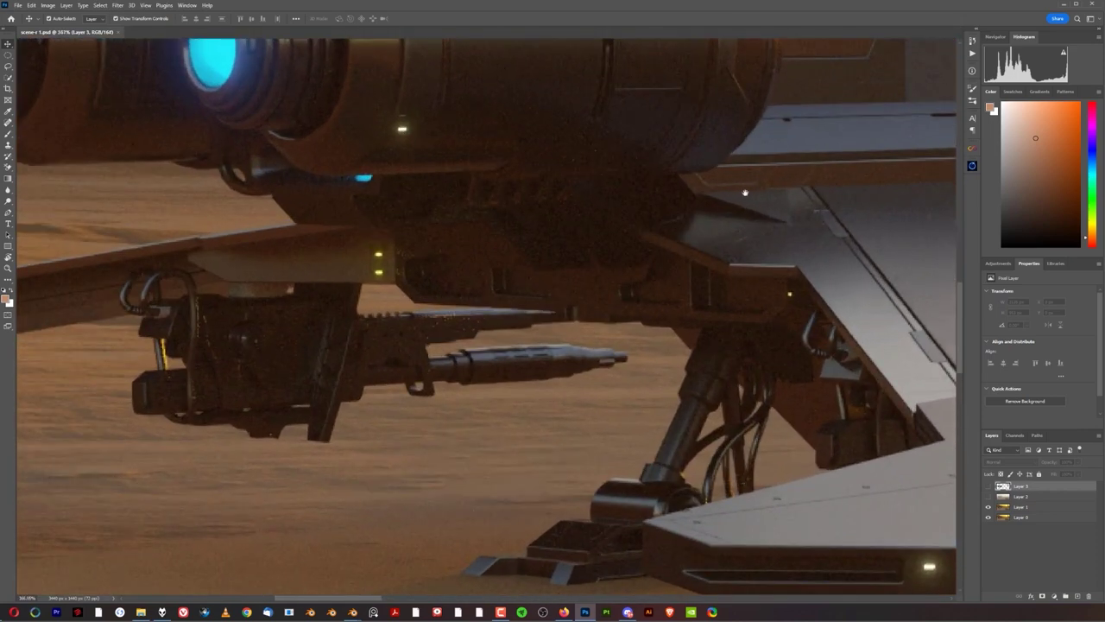
drag(740, 193, 486, 234)
drag(689, 521, 632, 306)
scroll(362, 371, up, 7)
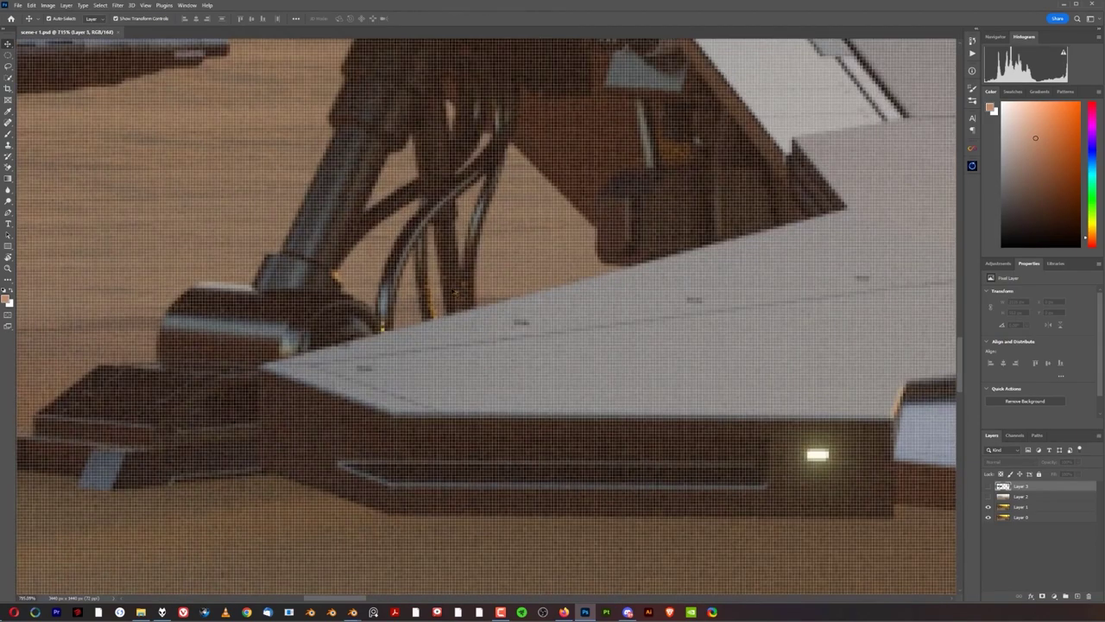
scroll(456, 294, down, 5)
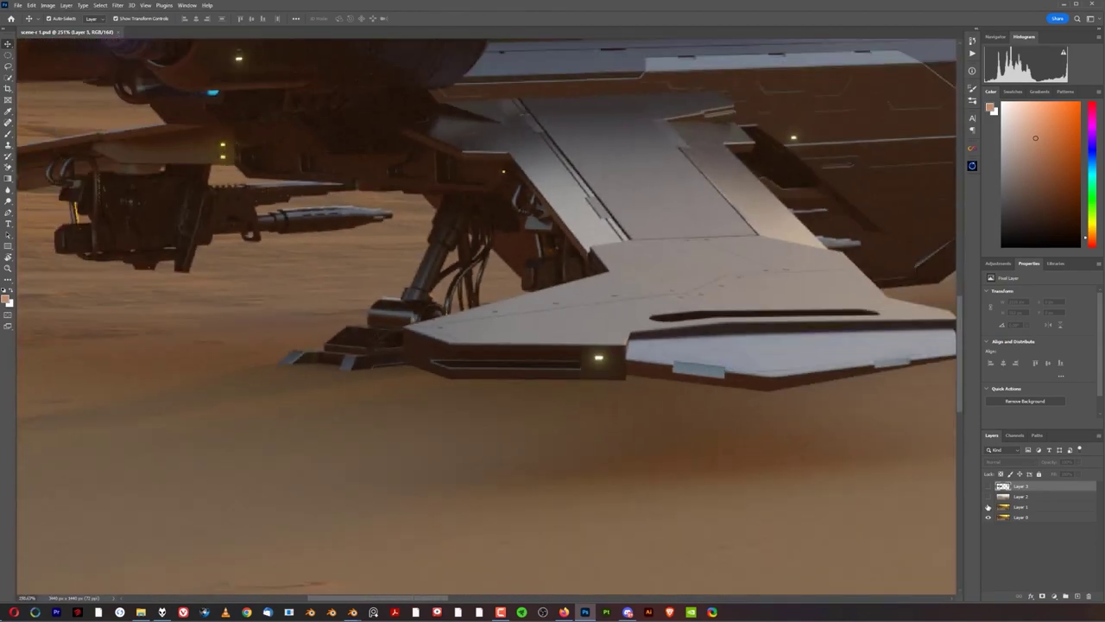
Step: Toggle off the noise render, Layer 1, and compare the ship's surface detail with Layer 0 beneath it
click(988, 507)
scroll(699, 239, up, 3)
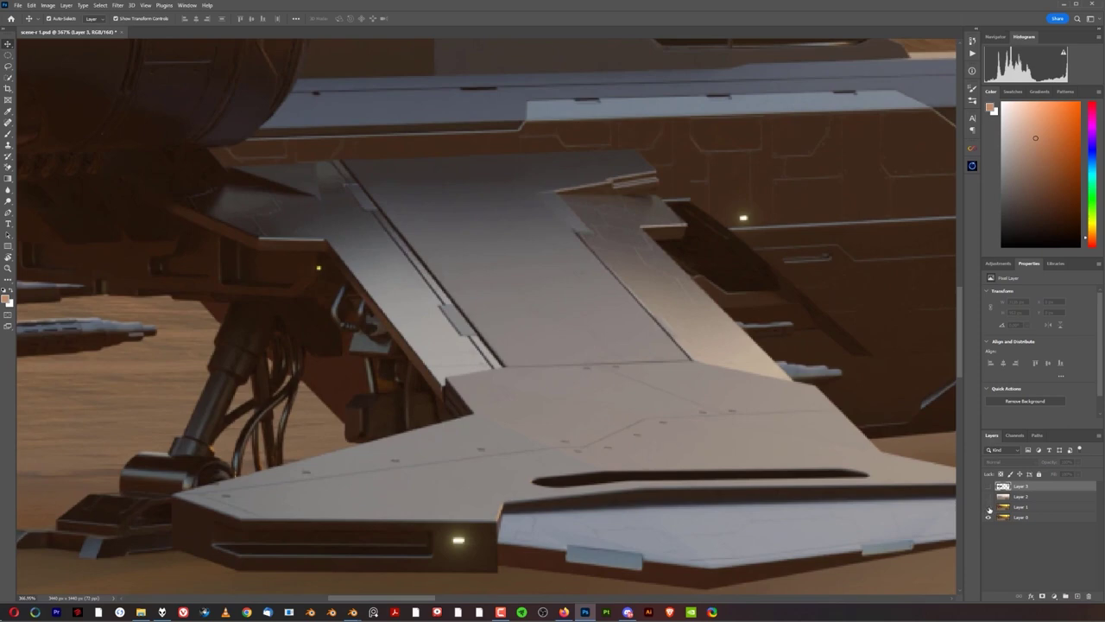
scroll(667, 295, down, 6)
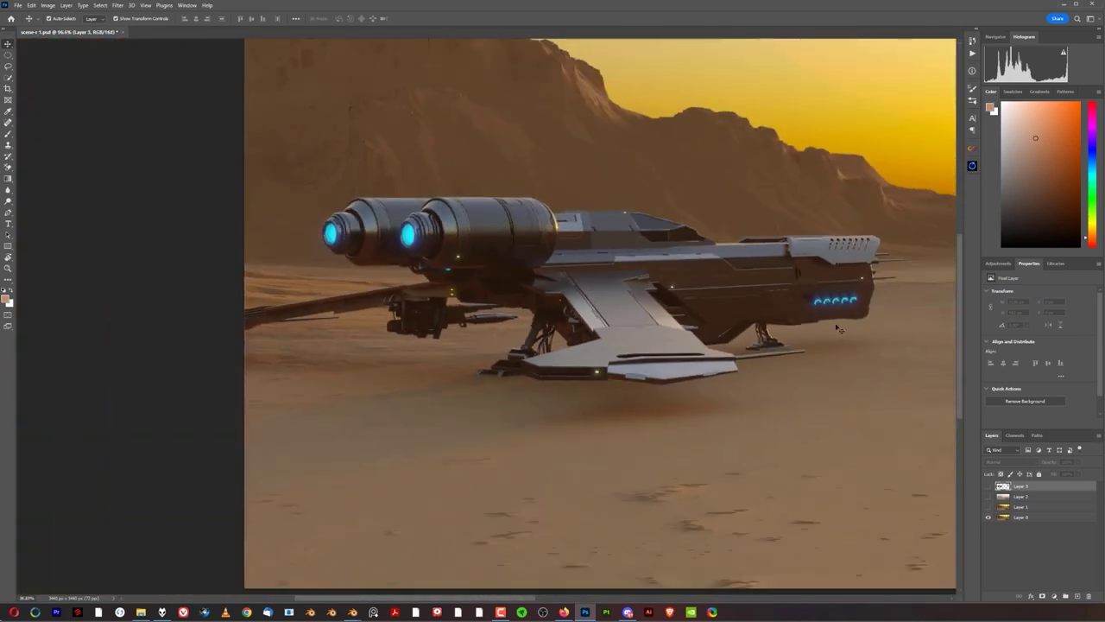
scroll(603, 277, up, 3)
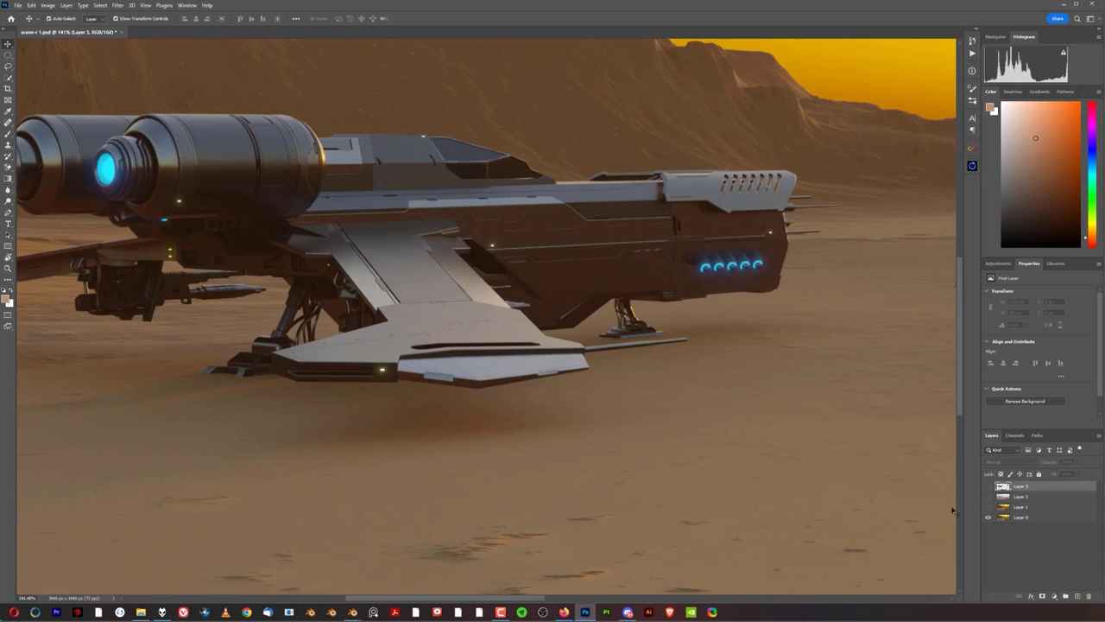
scroll(314, 289, up, 3)
drag(295, 294, 463, 302)
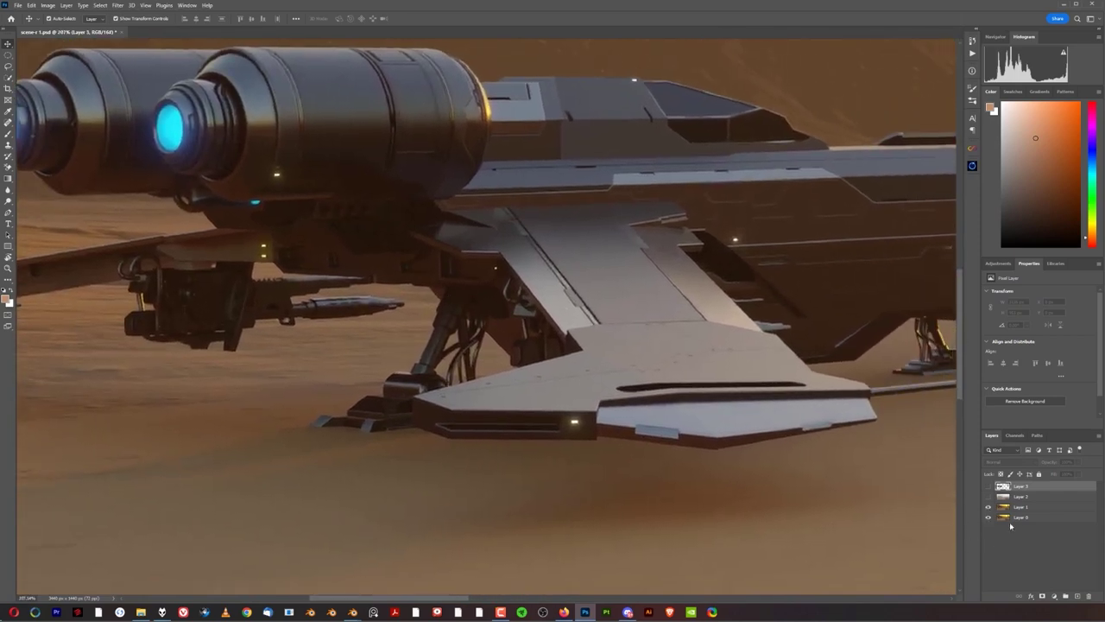
Step: Move Layer 0 above Layer 1 and give it a layer mask made from the outline of the cutout layer, Layer 3
drag(1026, 520, 1026, 505)
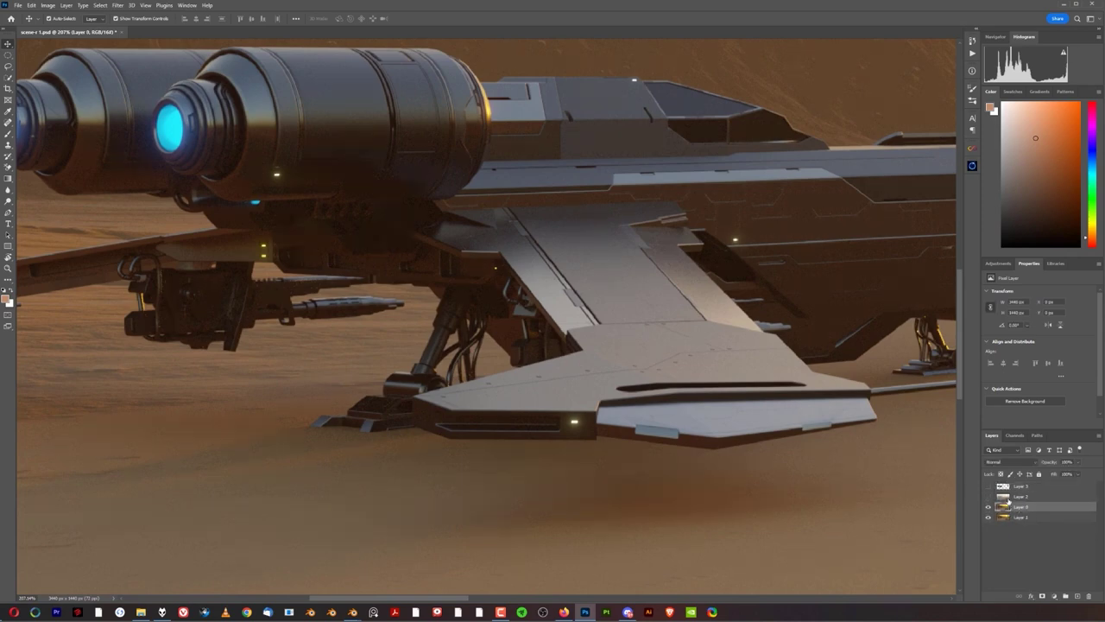
ctrl+click(1003, 486)
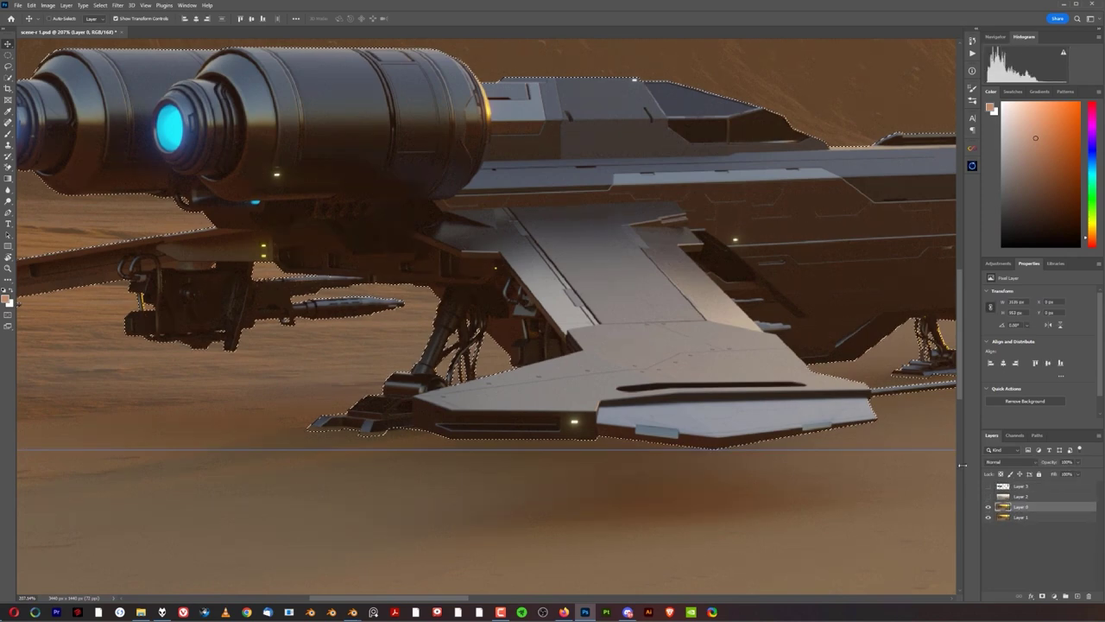
scroll(701, 362, down, 4)
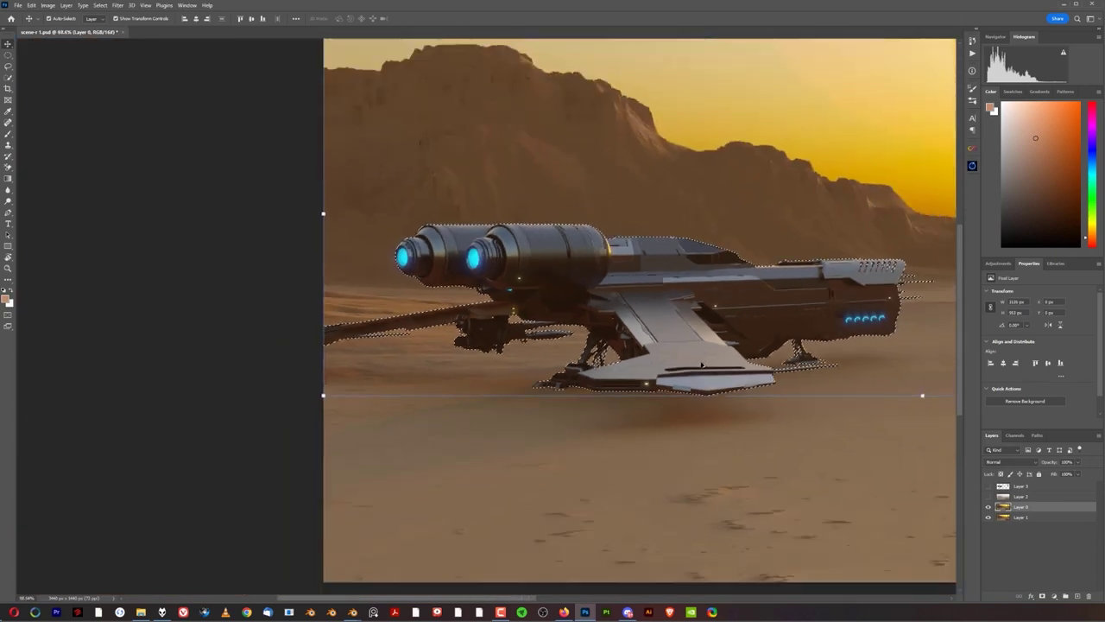
scroll(701, 363, down, 3)
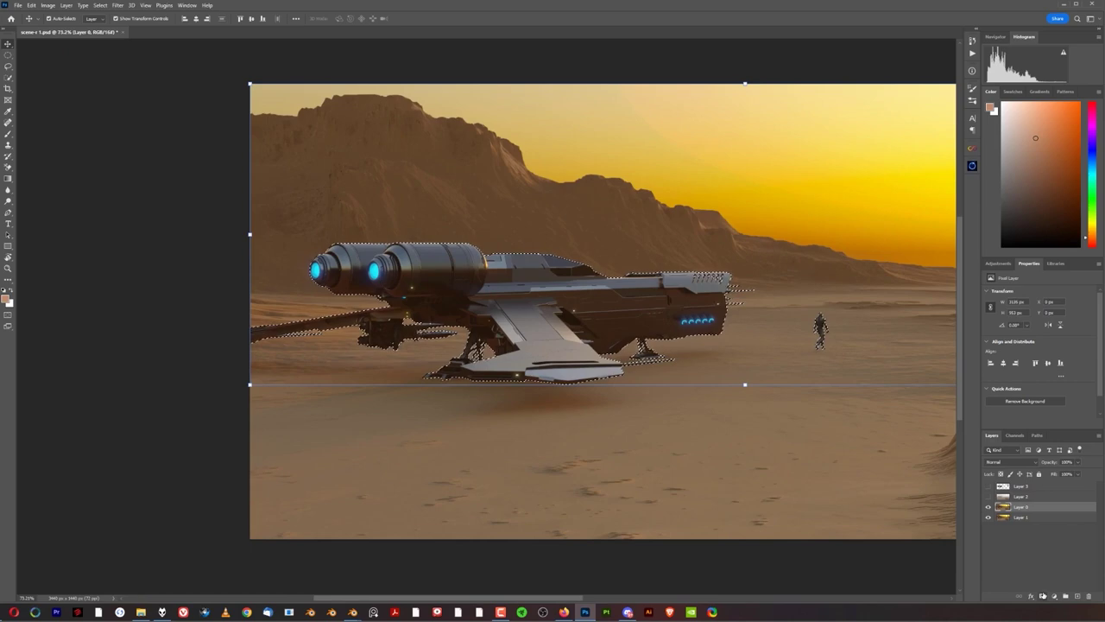
click(1042, 596)
Step: Compare the ship with the masked Layer 0 on and off, and check the sand, figure, sky and tower across the scene
scroll(463, 349, up, 5)
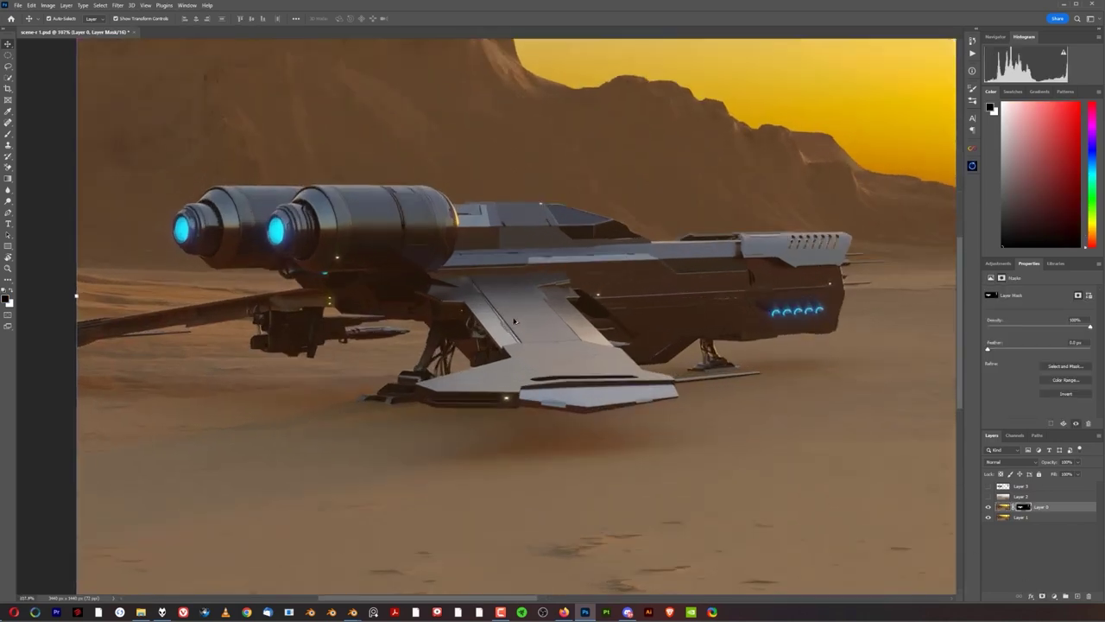
scroll(464, 349, up, 2)
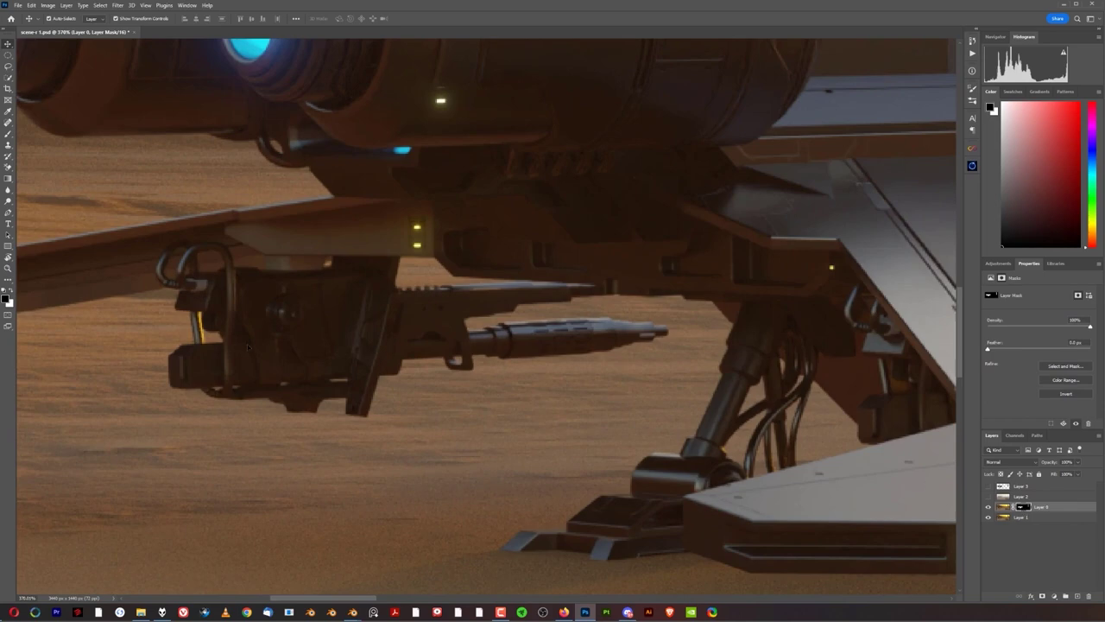
click(989, 507)
click(988, 507)
click(990, 507)
scroll(643, 371, down, 6)
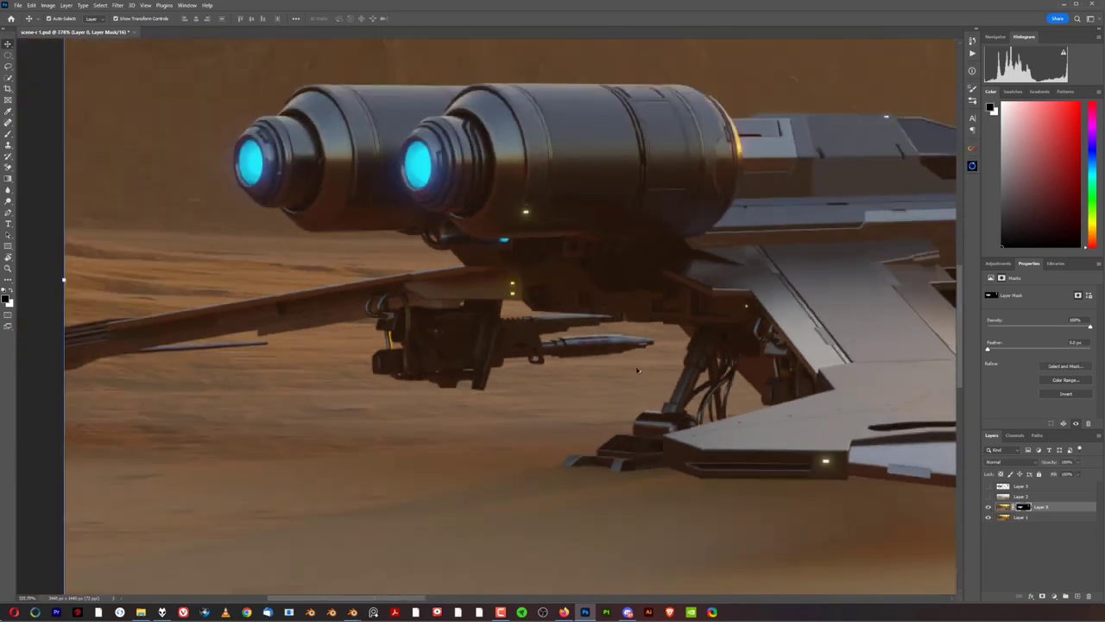
scroll(653, 360, down, 4)
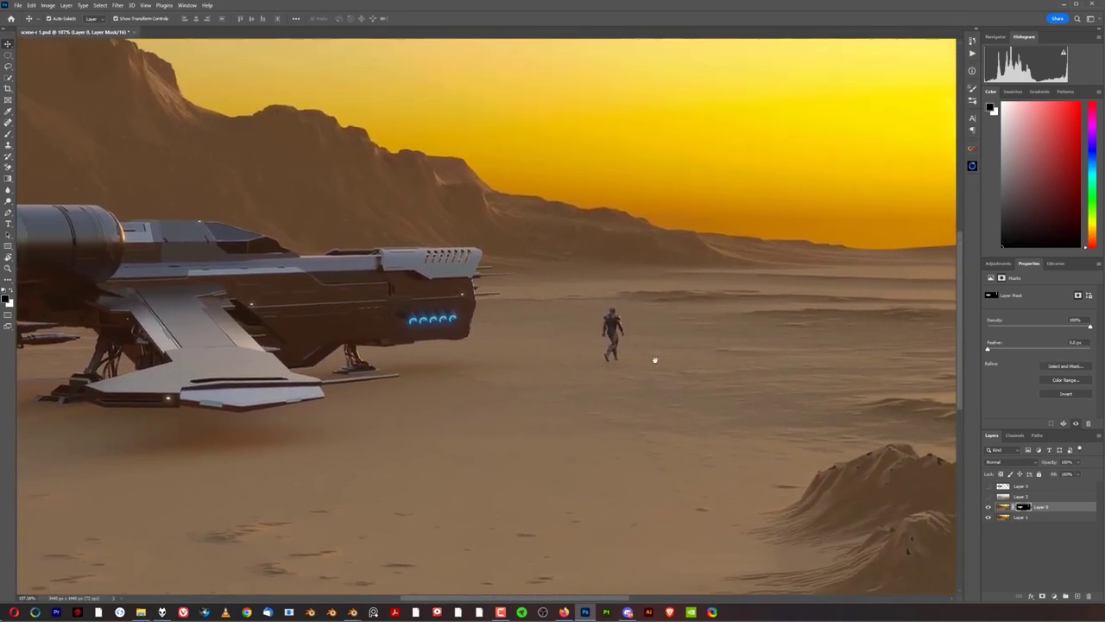
scroll(587, 341, up, 2)
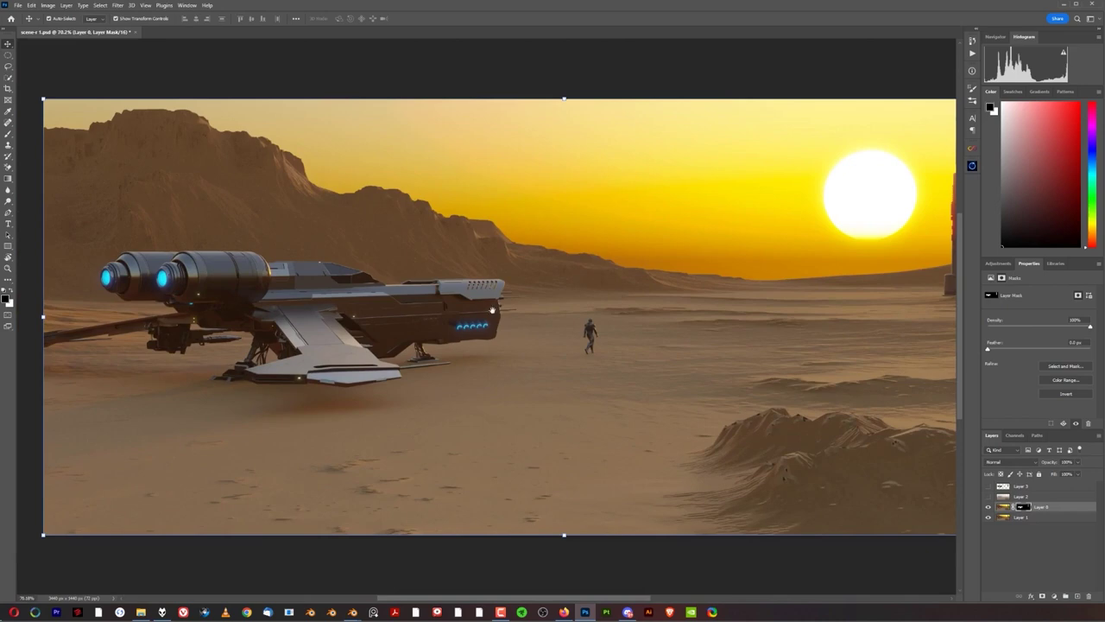
drag(492, 309, 407, 302)
scroll(815, 247, up, 3)
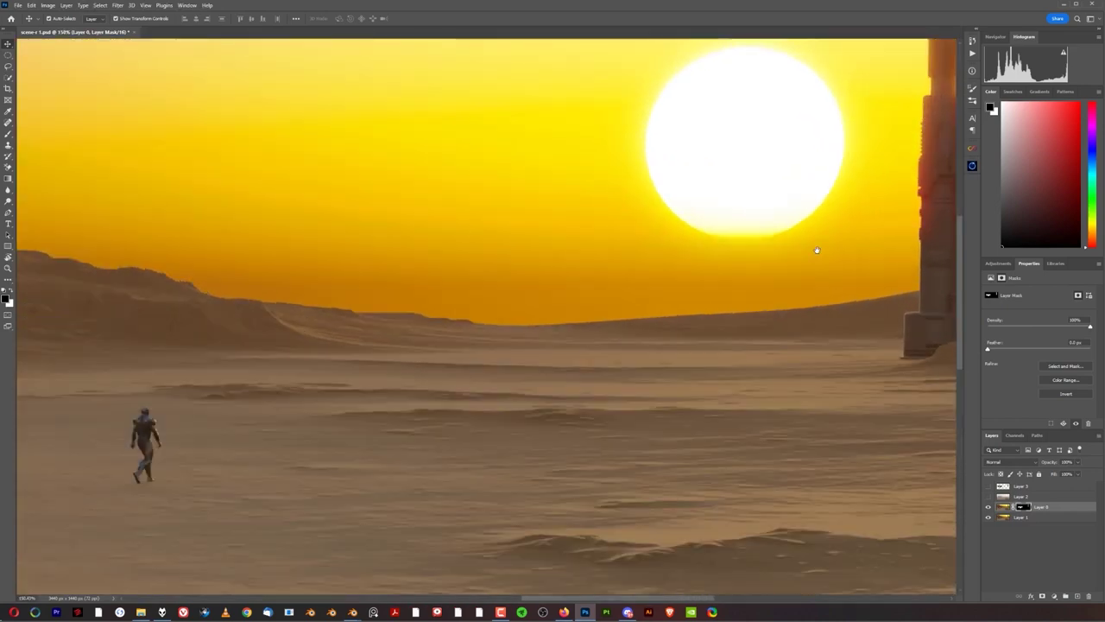
Step: Inspect the tower's base and shaft up close with Layer 0 hidden, leaving only the noise render, Layer 1, visible
drag(814, 247, 521, 251)
scroll(587, 259, up, 2)
scroll(760, 362, up, 3)
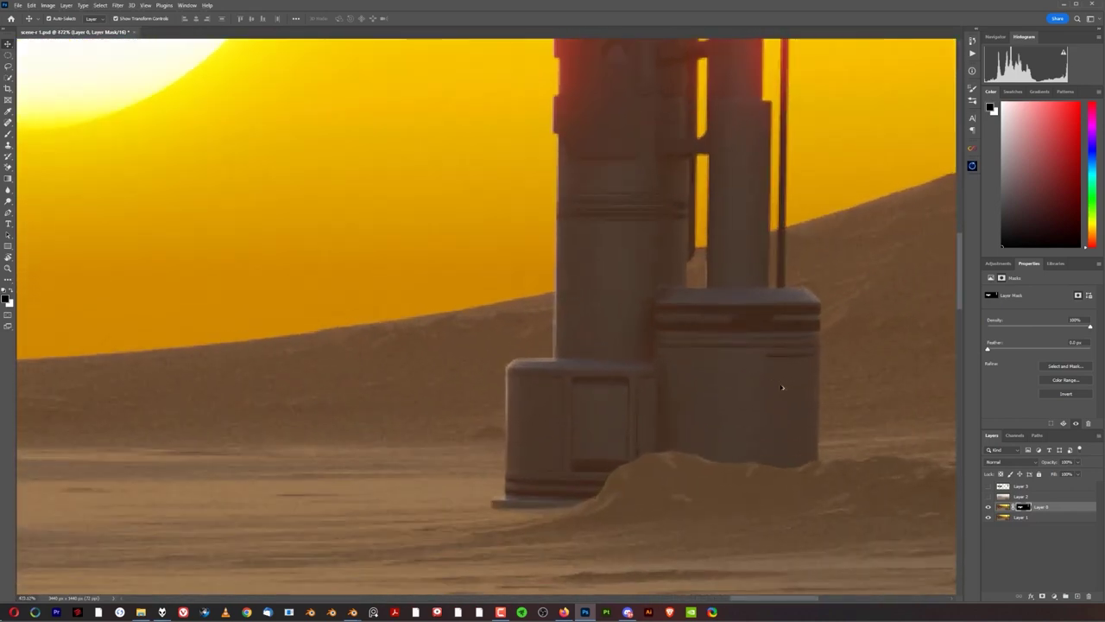
click(988, 517)
click(989, 507)
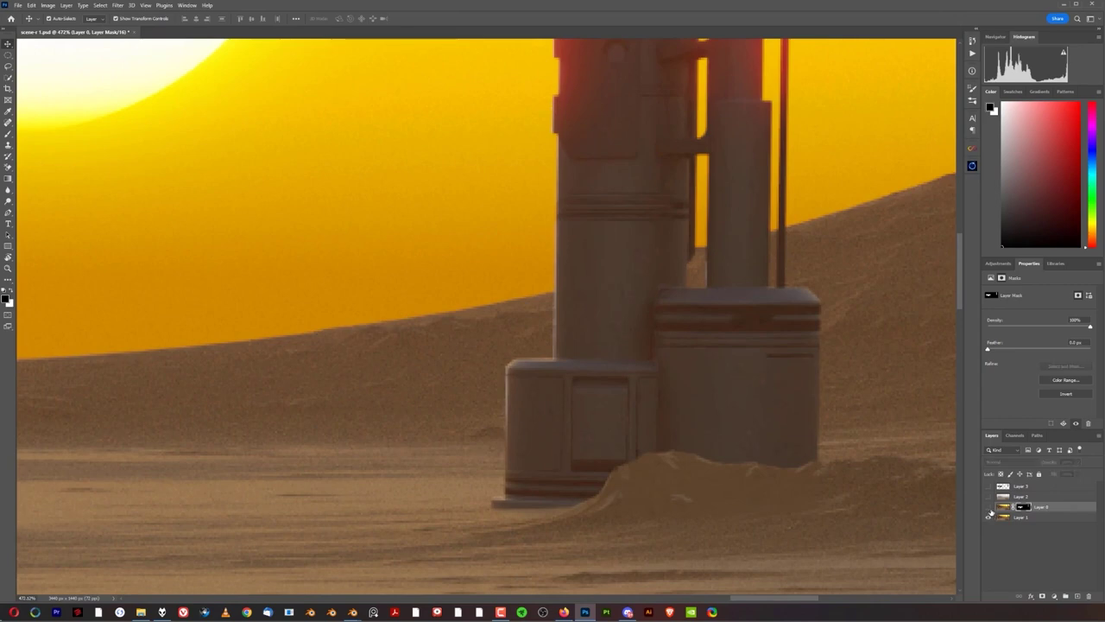
drag(681, 168, 659, 501)
drag(653, 242, 659, 422)
scroll(530, 318, down, 4)
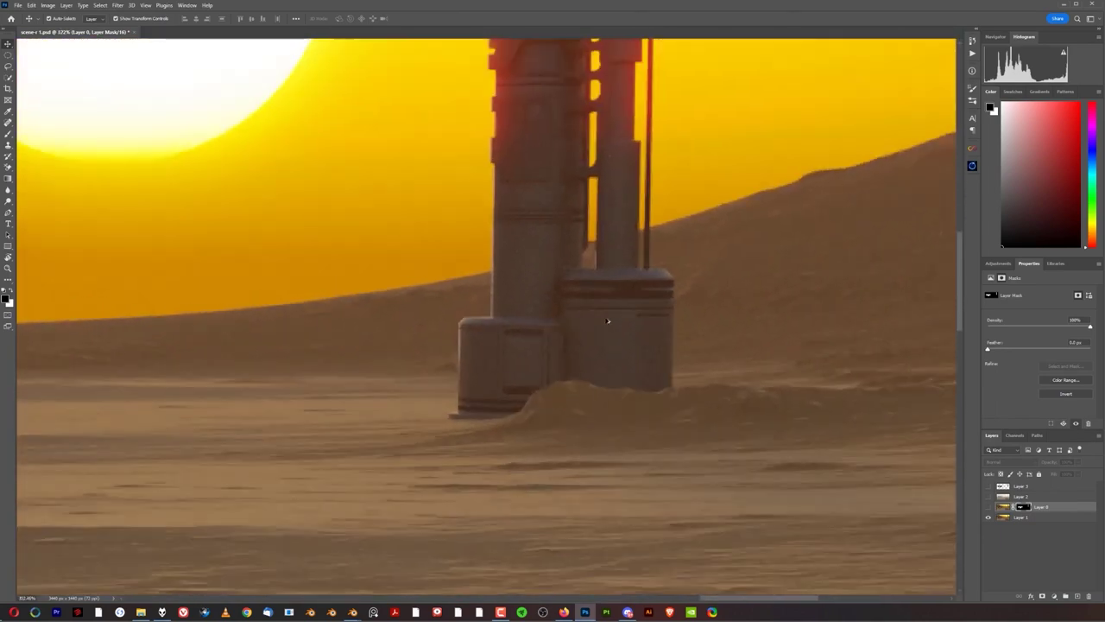
scroll(599, 278, down, 4)
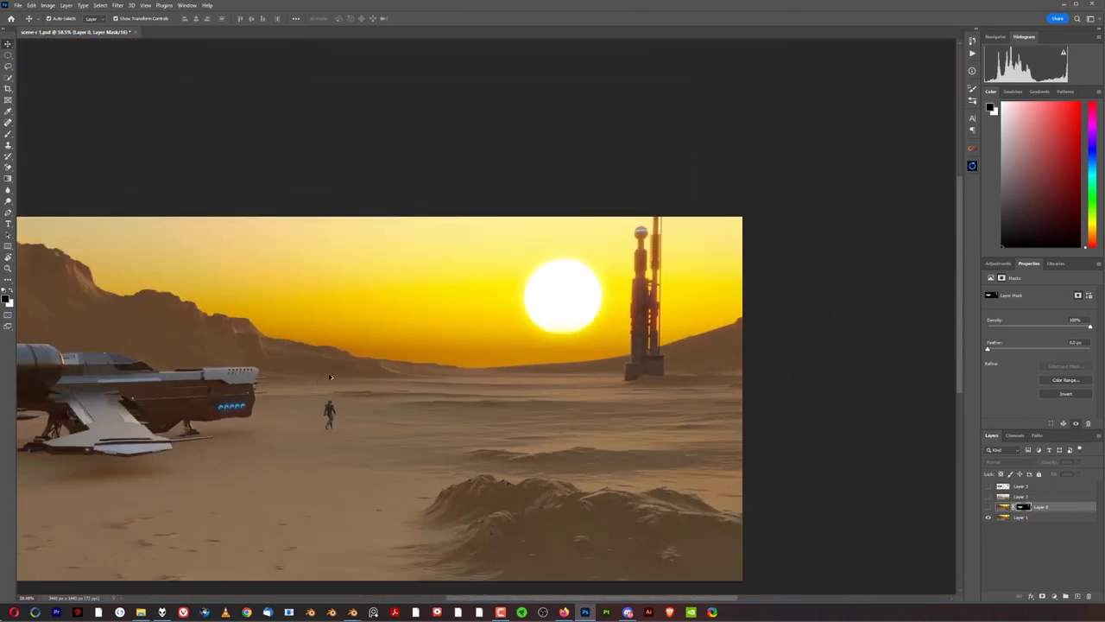
drag(329, 377, 492, 354)
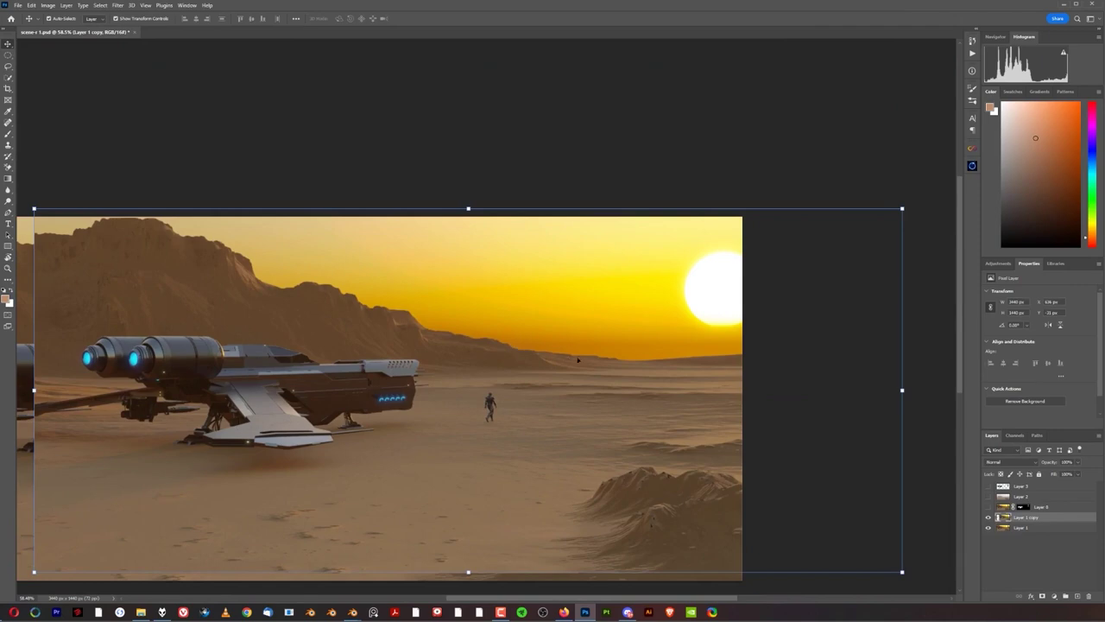
key(ctrl+z)
drag(515, 332, 682, 265)
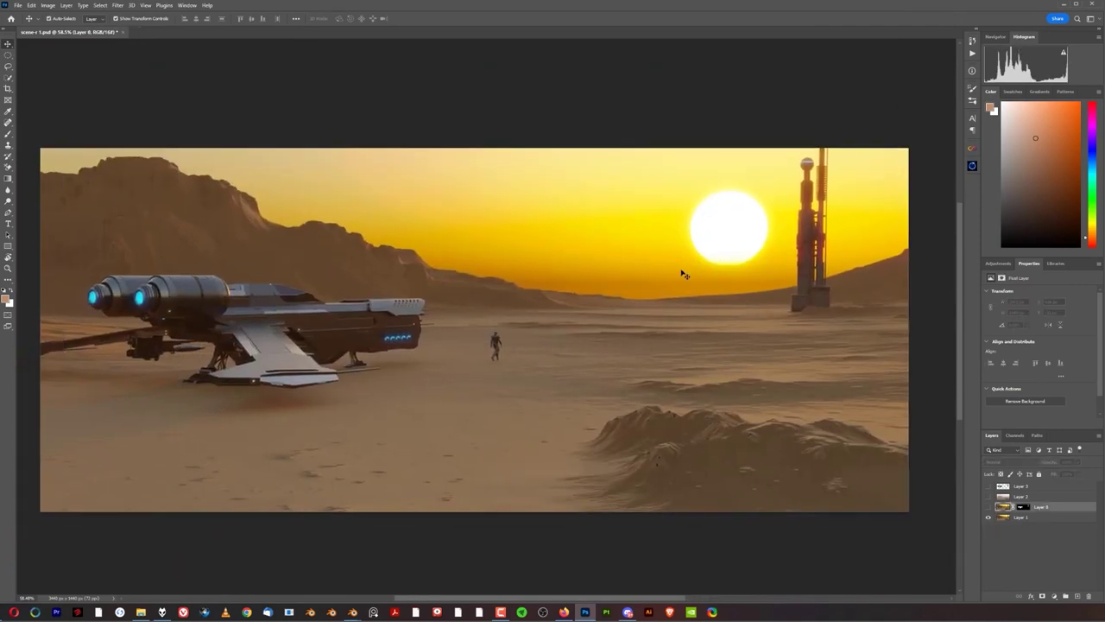
scroll(681, 264, down, 1)
scroll(536, 309, up, 1)
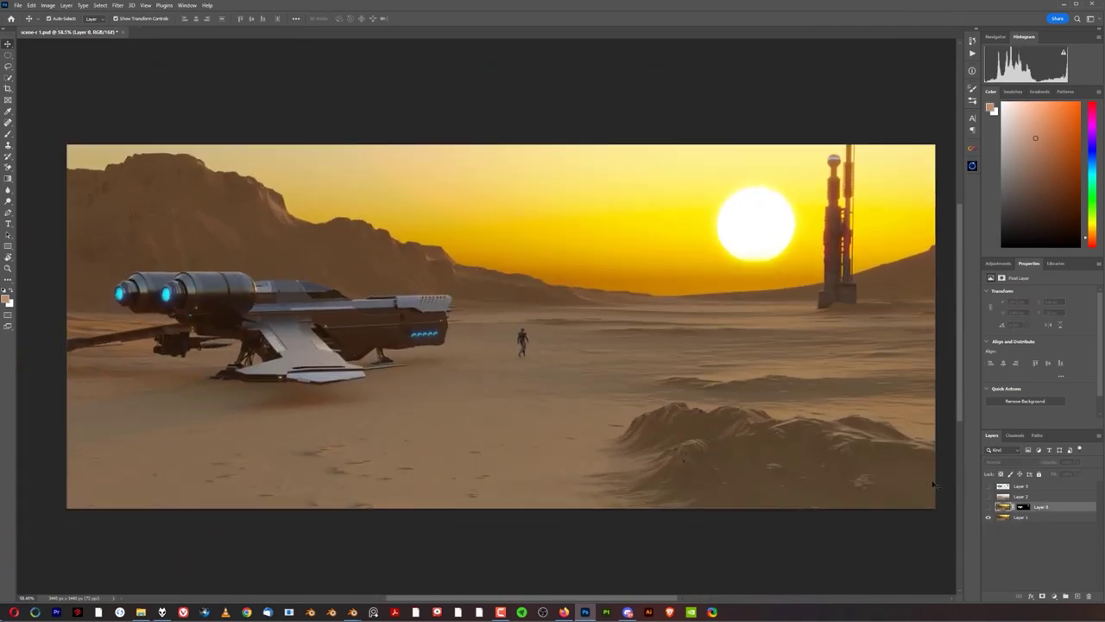
Step: Show Layer 0 and the mist render, Layer 2, and lower Layer 2's opacity to about 23%
click(1002, 497)
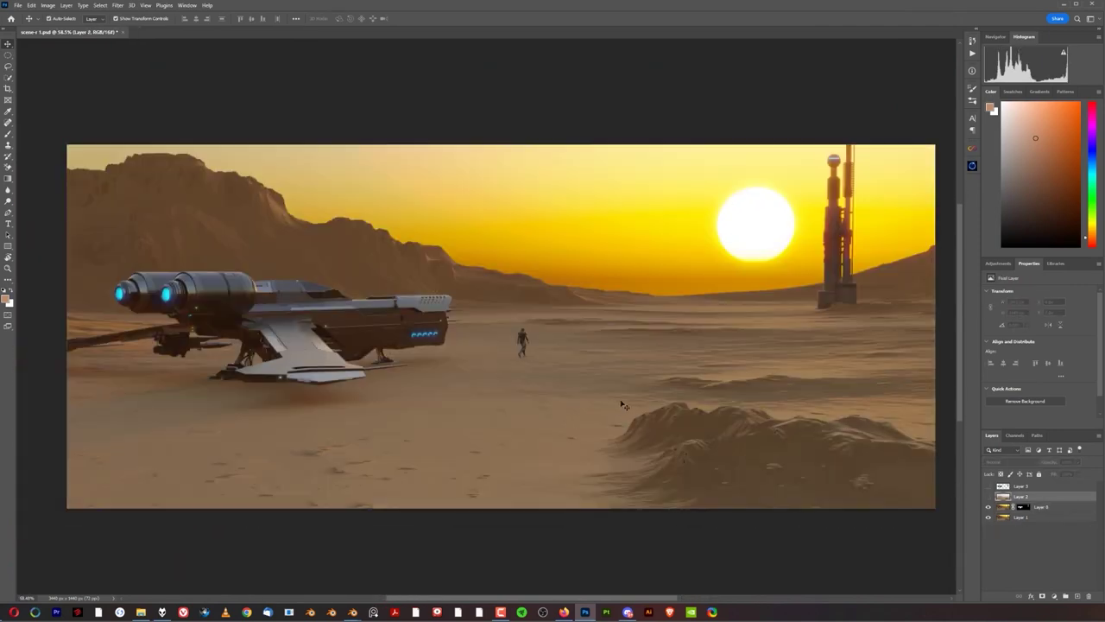
click(989, 498)
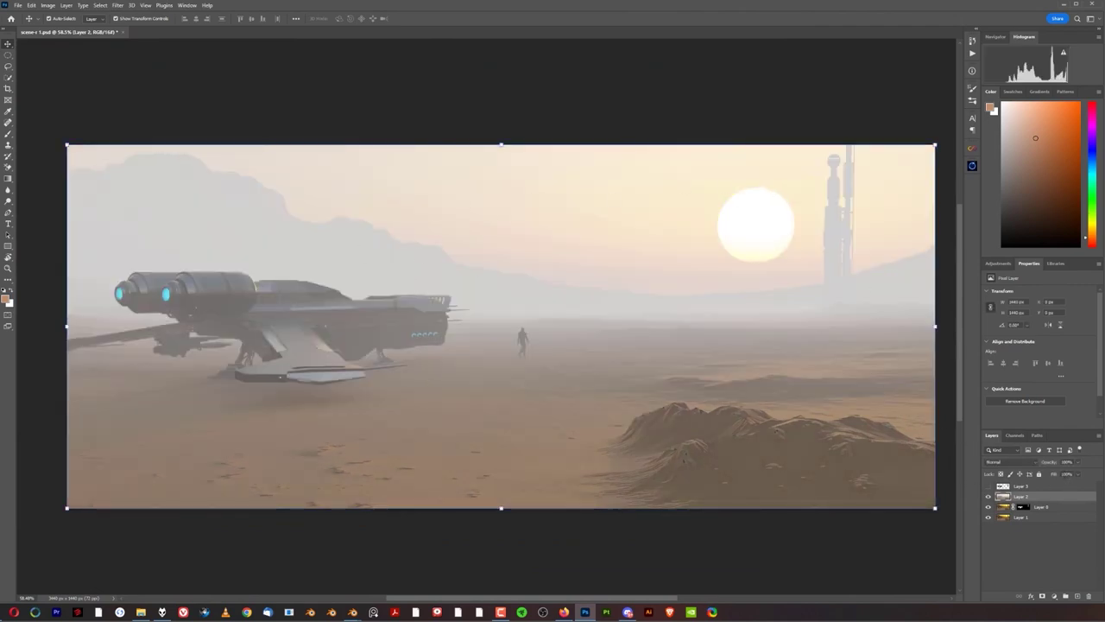
drag(1053, 466, 920, 474)
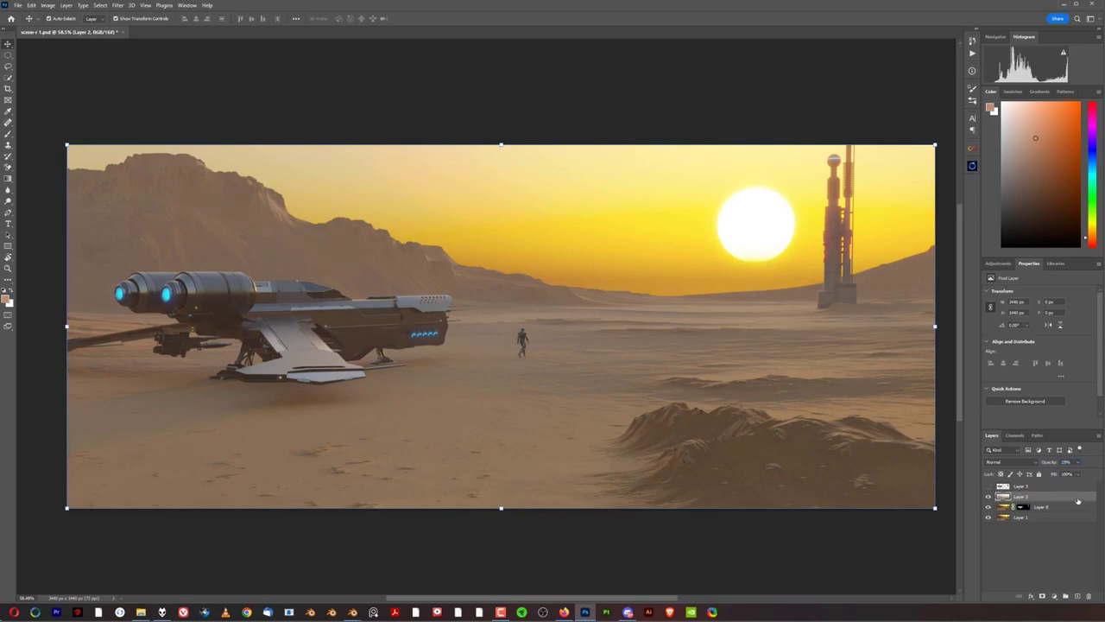
Step: Split the black point of the Underlying Layer range in Layer 2's Blend If options so the mist fades gradually from dark areas
double_click(1081, 499)
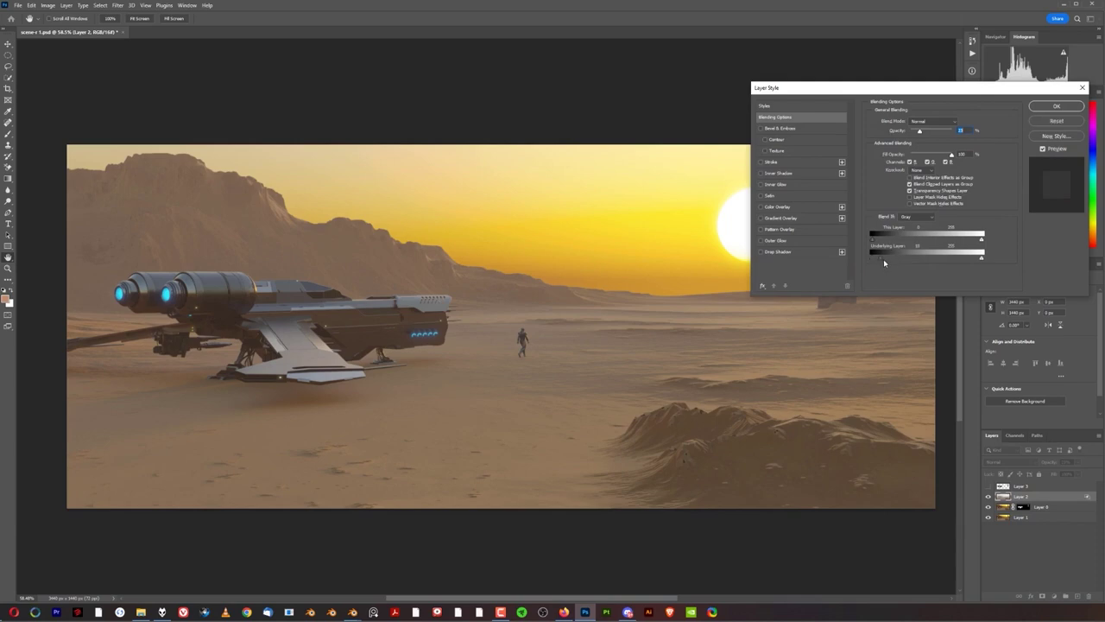
drag(883, 259, 920, 263)
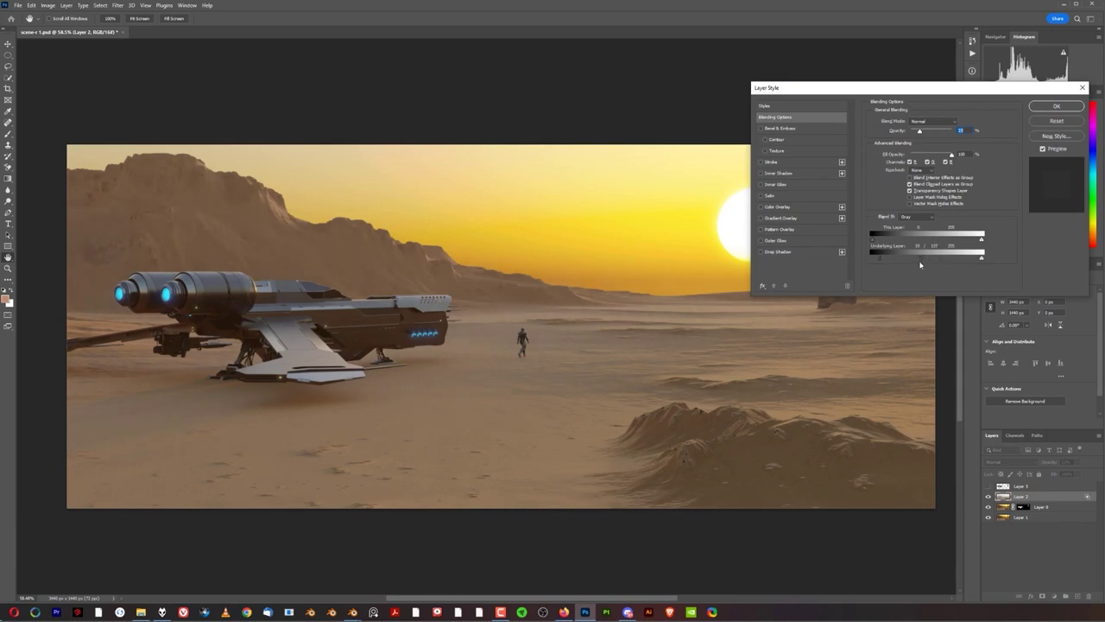
drag(878, 259, 929, 265)
click(1056, 106)
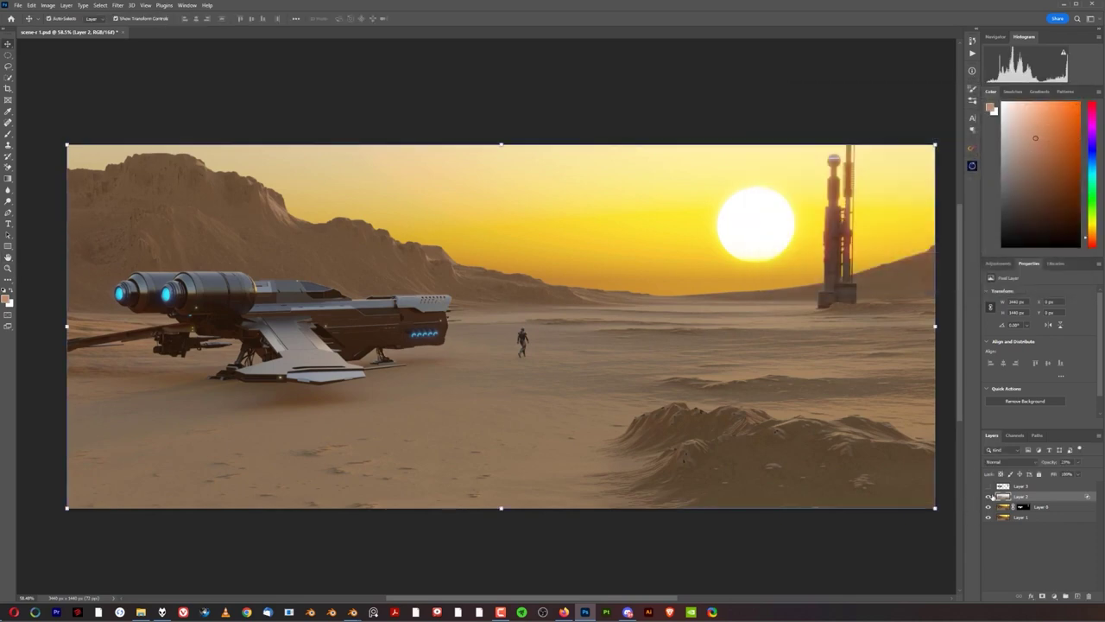
Step: Compare the whole scene with the mist layer, Layer 2, on and off
click(989, 497)
click(989, 497)
click(987, 498)
click(987, 497)
scroll(585, 279, down, 1)
drag(566, 263, 589, 263)
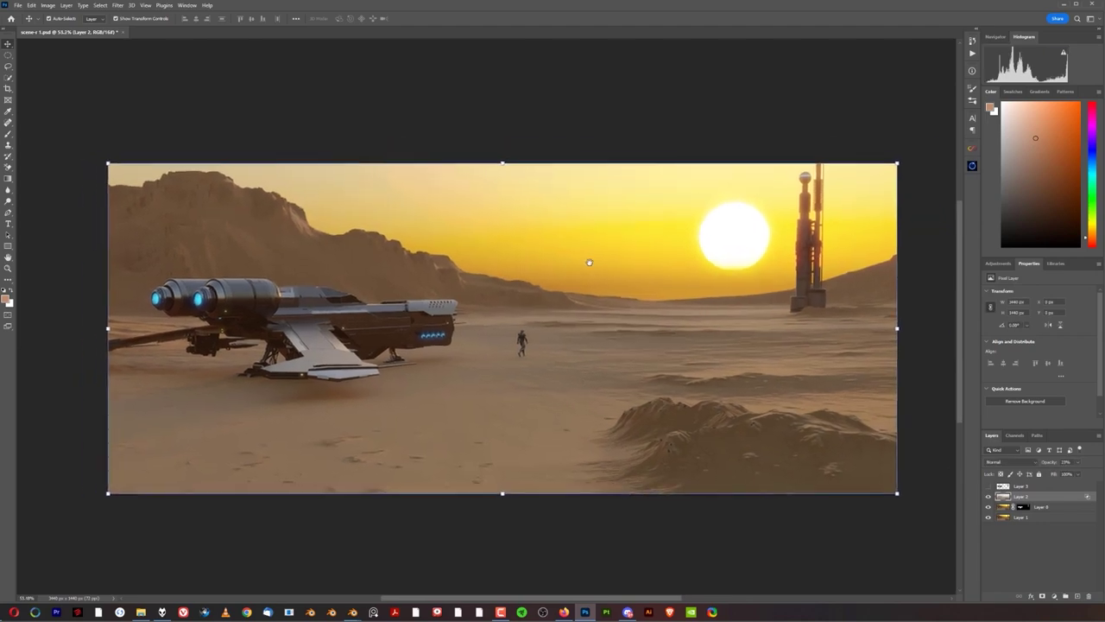
Step: Create a color grade for the scene with Infinite Color at Light intensity, then collapse the plugin
click(972, 149)
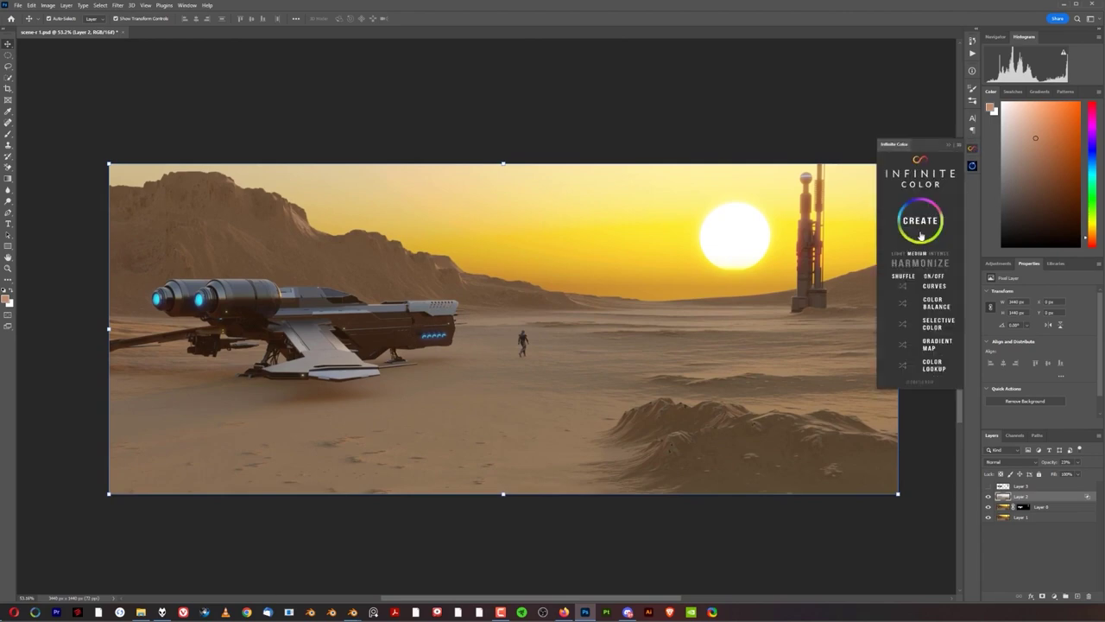
click(896, 252)
click(920, 222)
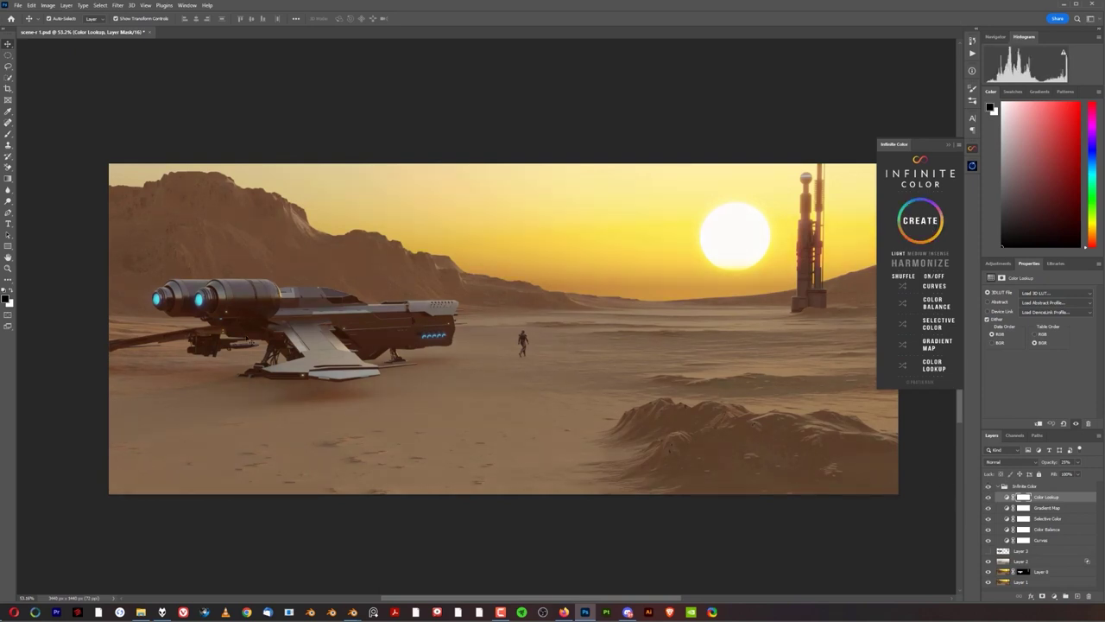
click(947, 146)
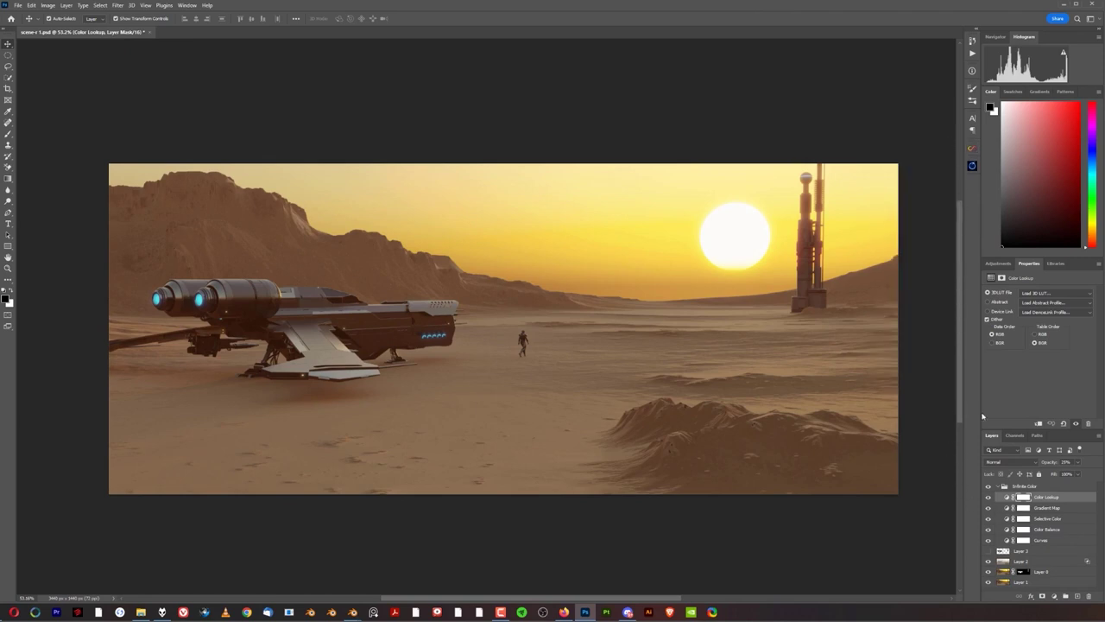
drag(965, 326, 959, 357)
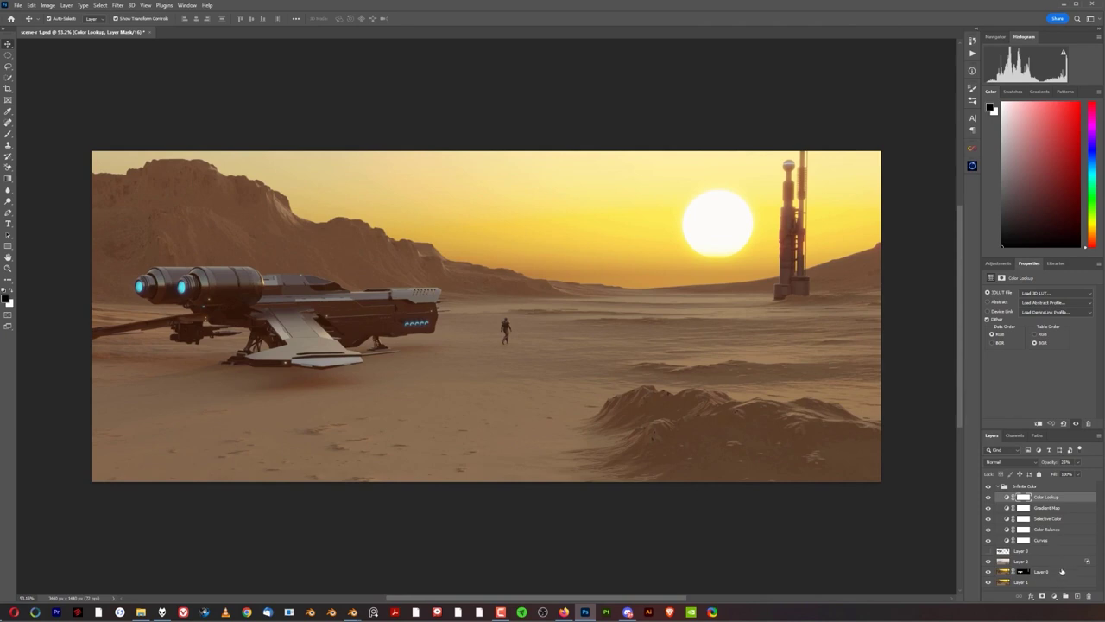
click(1054, 597)
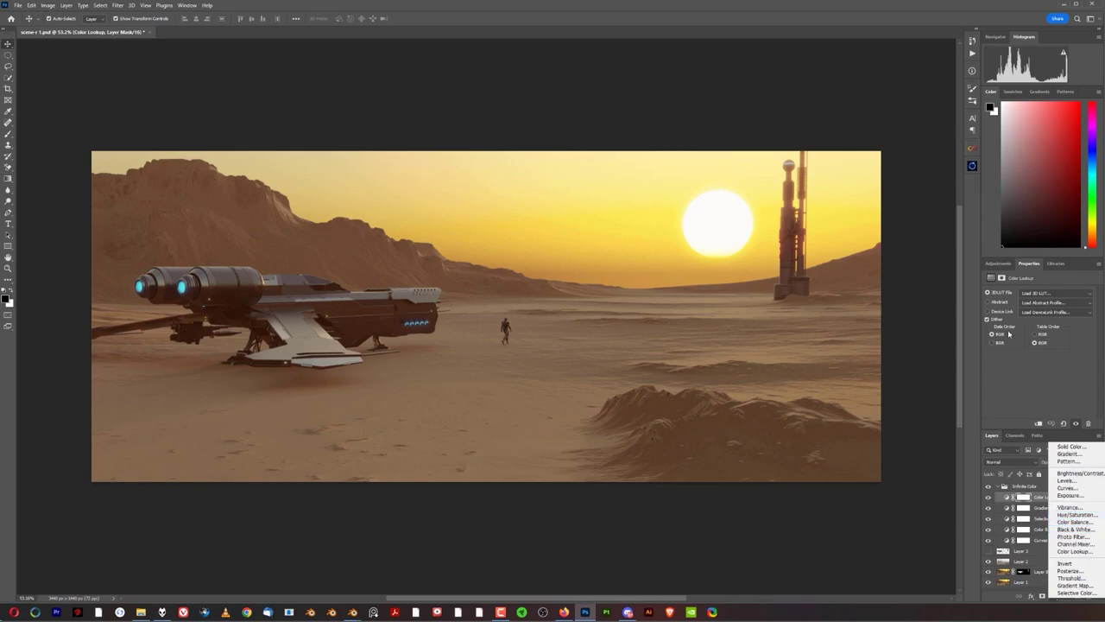
click(1003, 264)
click(1001, 264)
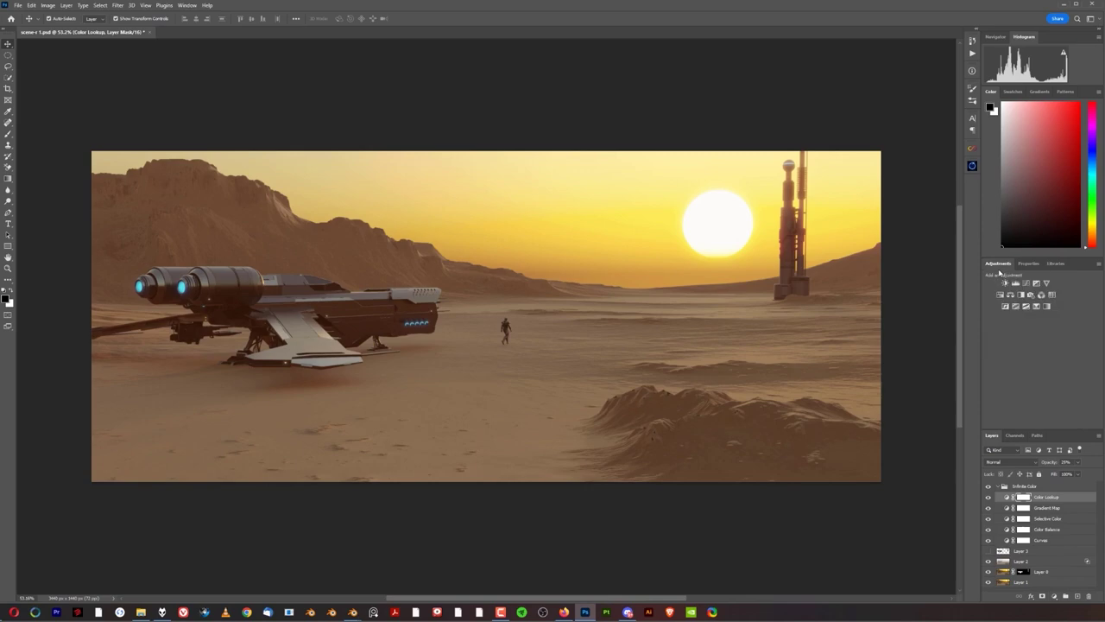
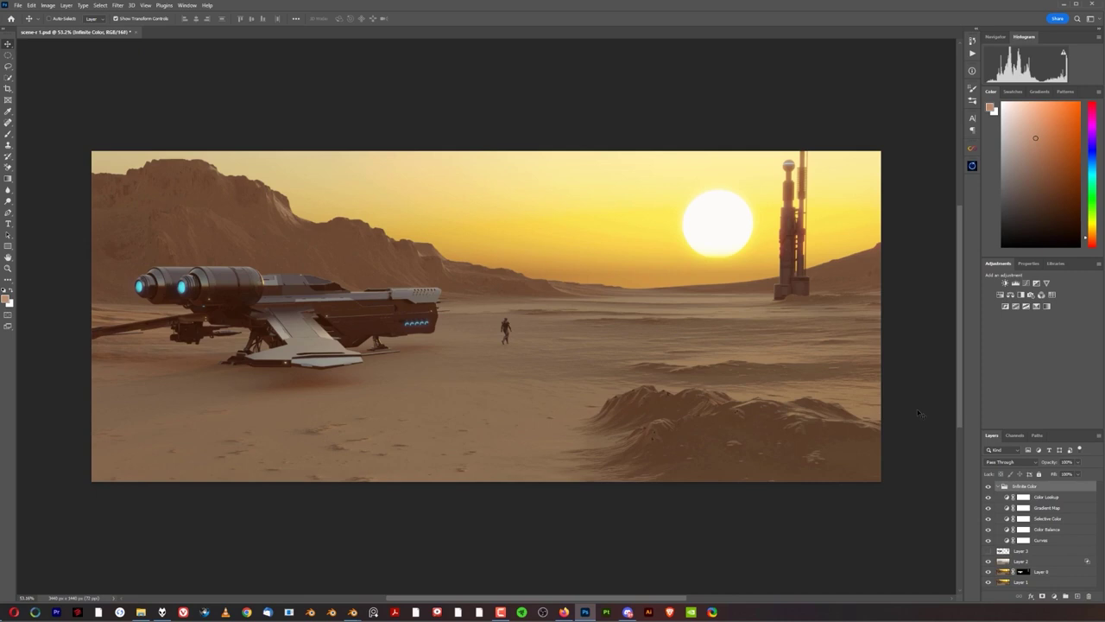
Step: Generate a new Diffuse glow element with the Oniric plugin and place its settings beside the ship and figure
click(971, 166)
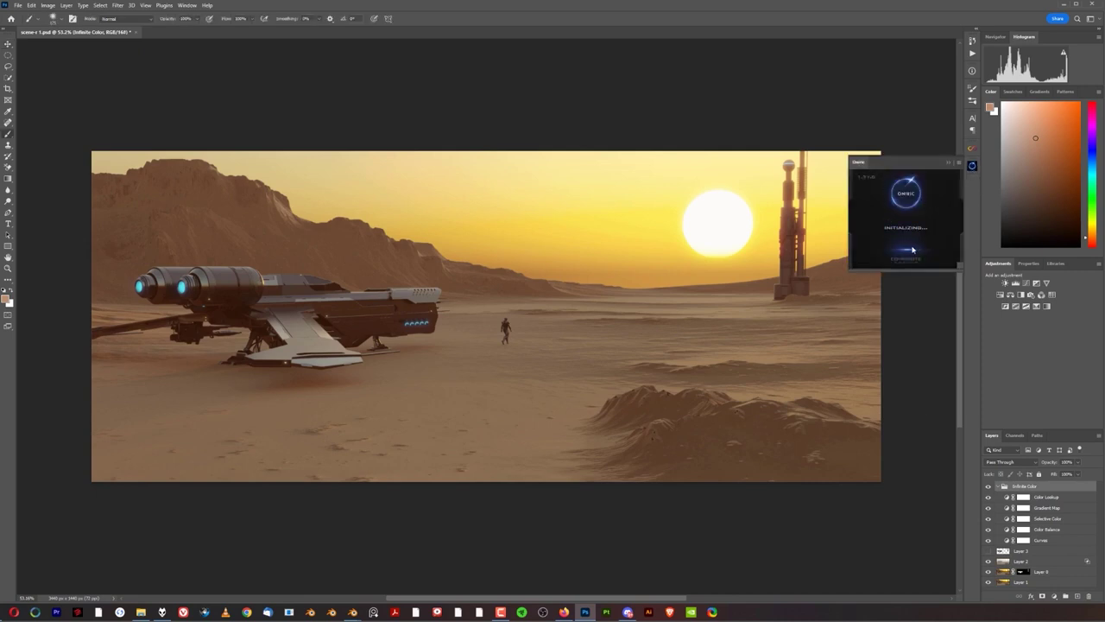
click(584, 370)
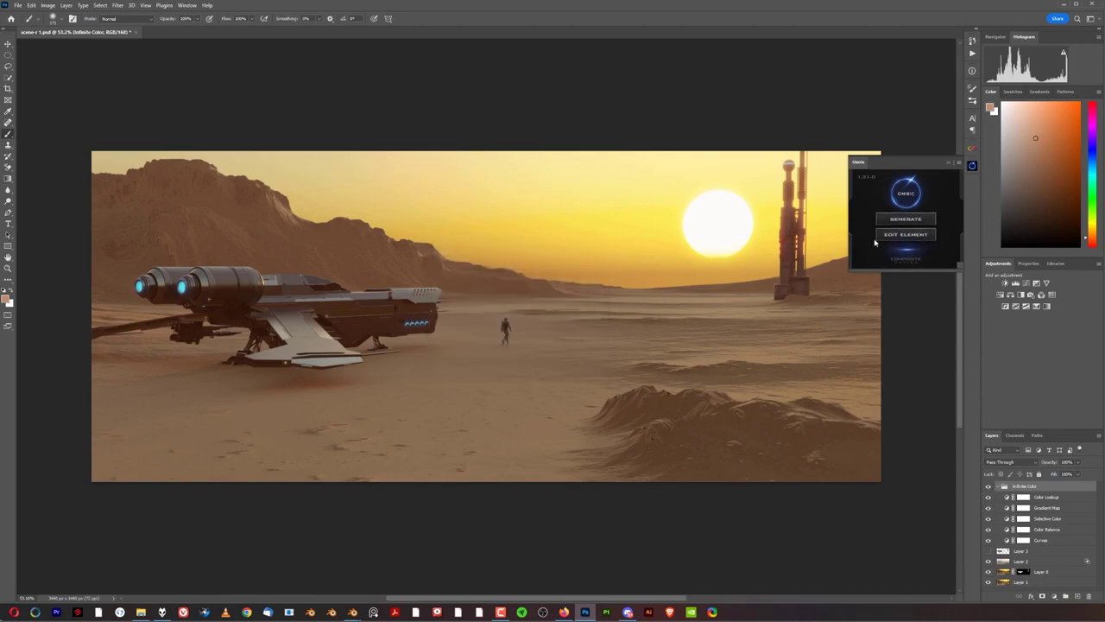
click(906, 219)
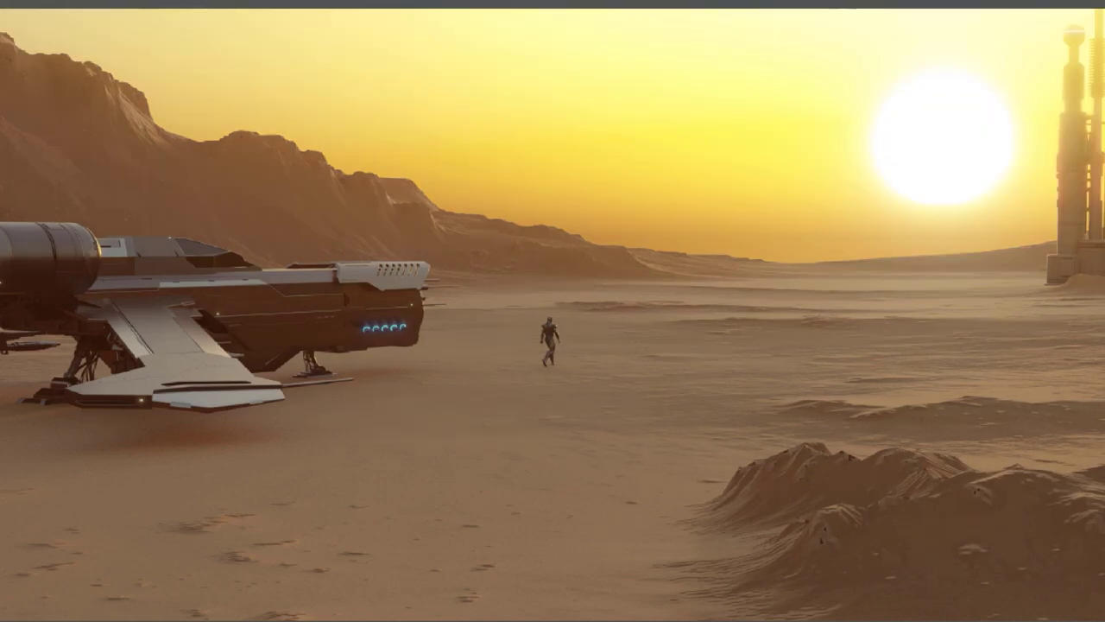
drag(1104, 35, 962, 36)
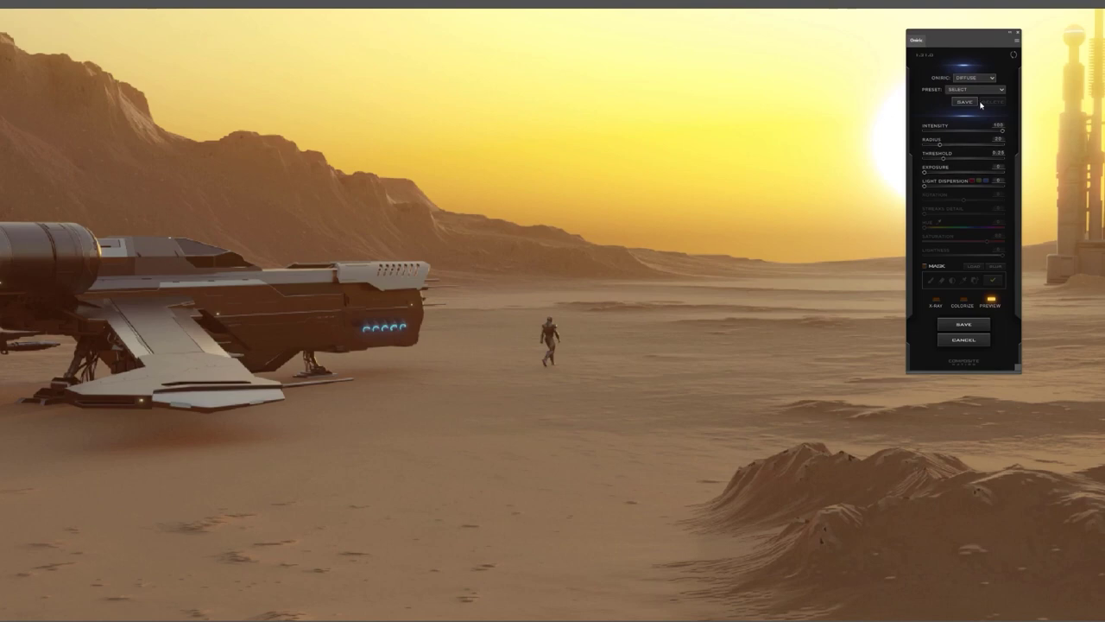
Step: Turn on the glow's mask and paint over the row of blue lights on the side of the ship's nose
click(927, 267)
click(995, 282)
scroll(363, 339, up, 5)
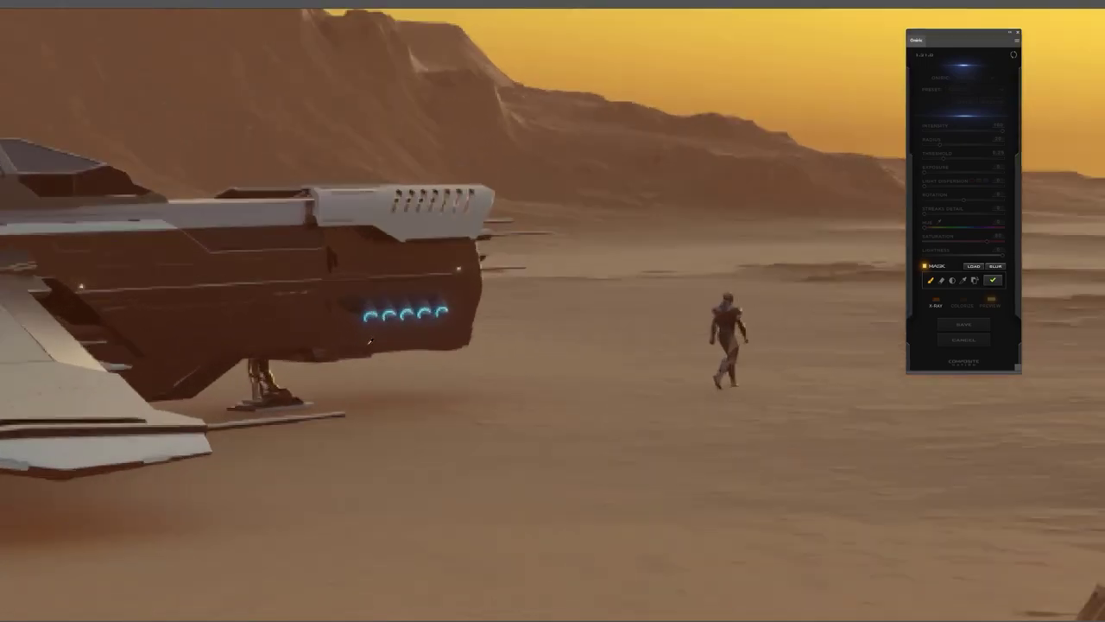
drag(380, 252, 59, 257)
mouse_move(341, 268)
mouse_down()
mouse_move(531, 249)
mouse_move(408, 252)
mouse_move(334, 268)
mouse_up()
scroll(313, 292, down, 1)
scroll(313, 291, down, 1)
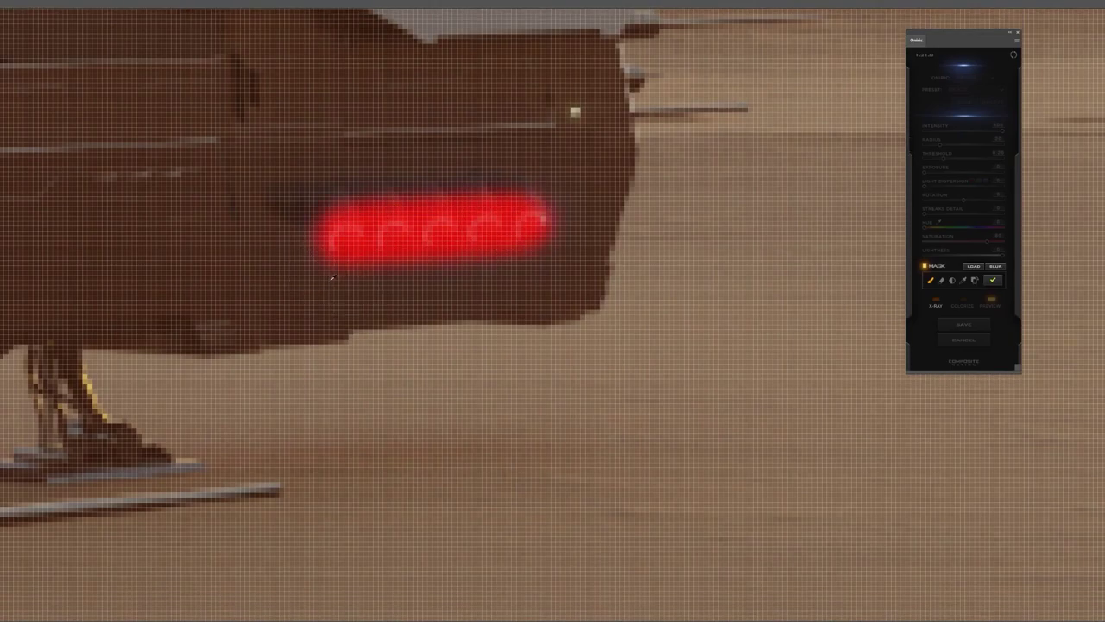
Step: Paint the glow mask over the two blue engine lights at the rear of the ship
scroll(333, 278, down, 3)
drag(79, 282, 497, 334)
mouse_move(291, 167)
mouse_down()
mouse_move(326, 175)
mouse_move(290, 158)
mouse_up()
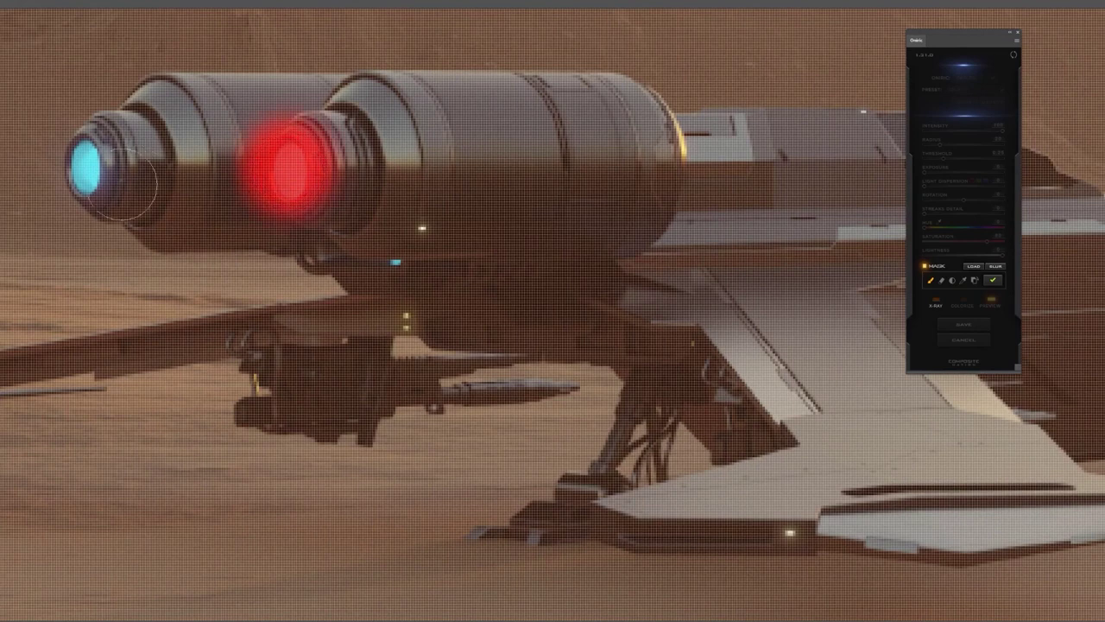
drag(88, 166, 84, 172)
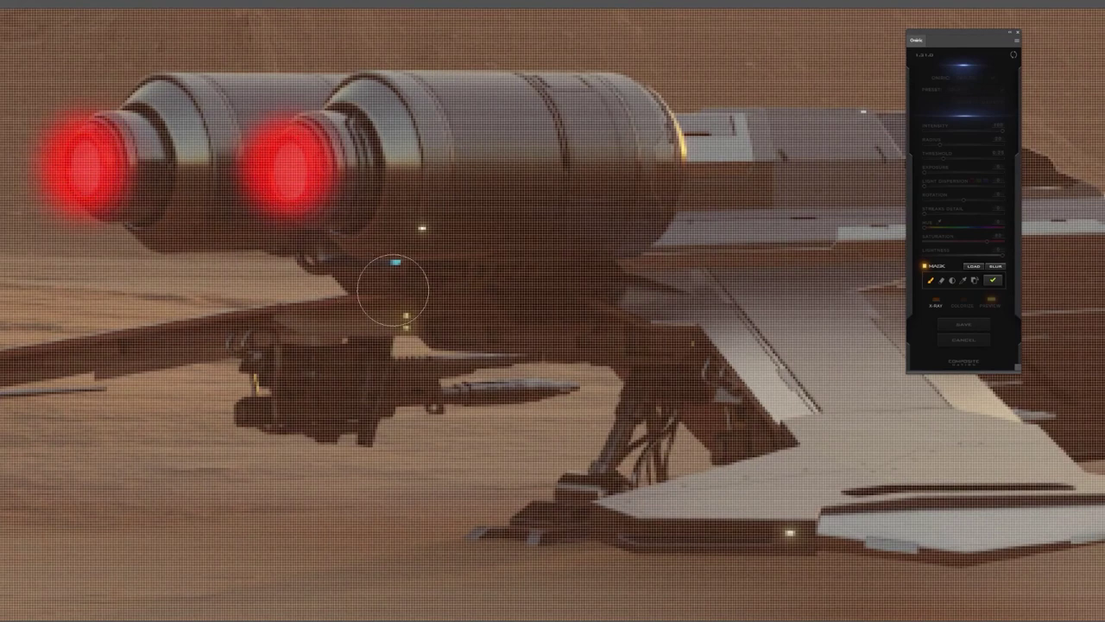
Step: Enlarge the soft brush, paint the glow mask over the entire sun, and apply the finished mask
key(ctrl+minus)
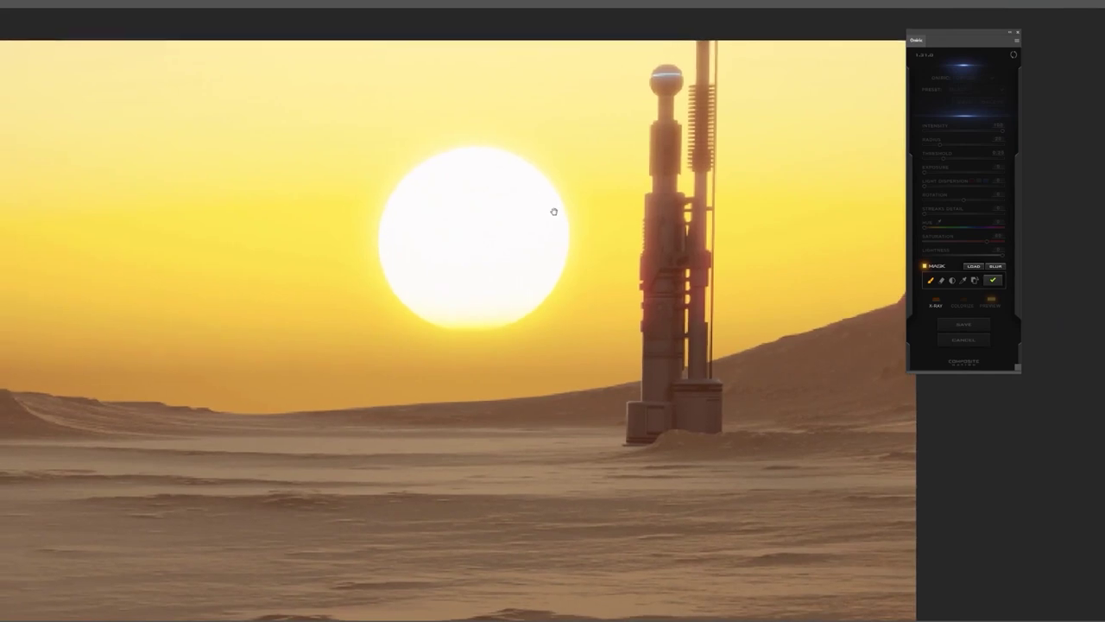
drag(463, 261, 609, 243)
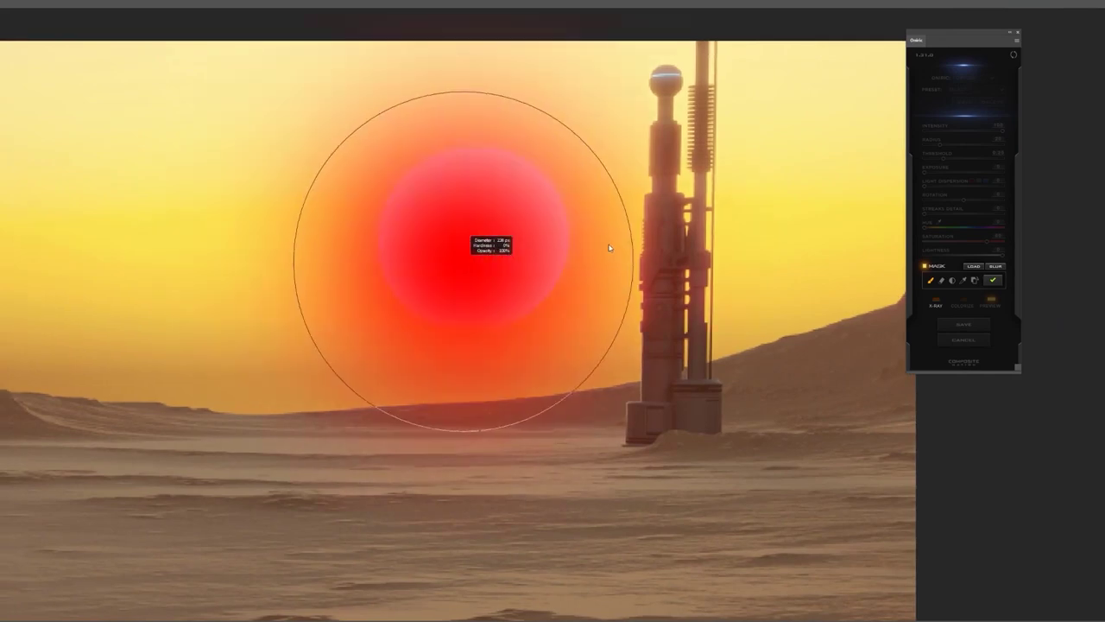
click(475, 233)
drag(467, 205, 484, 259)
key(ctrl+minus)
key(ctrl+minus)
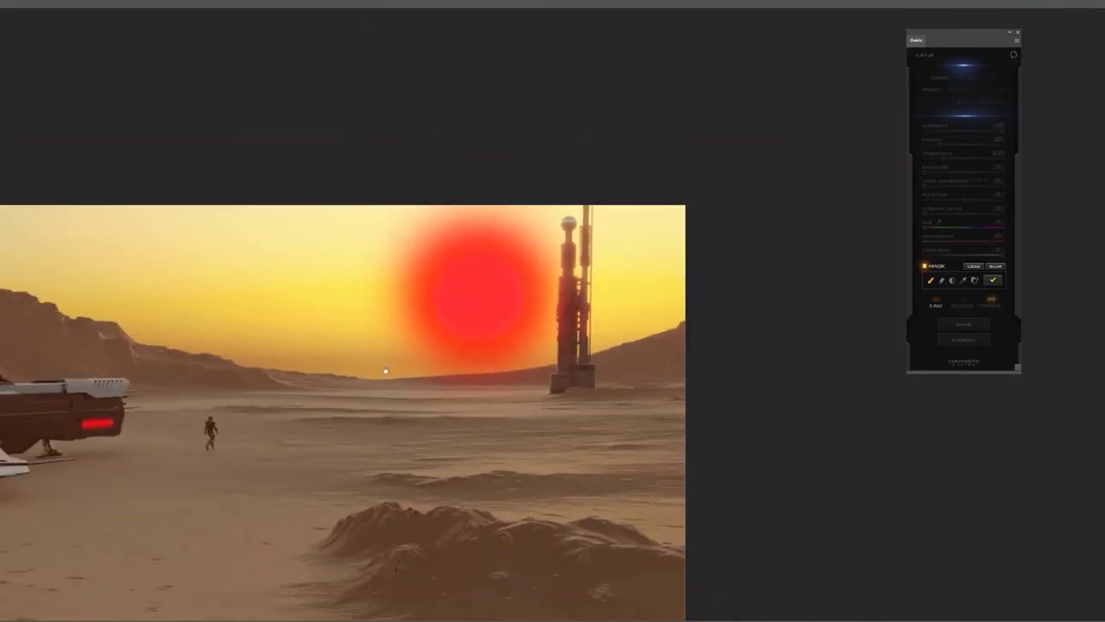
click(994, 282)
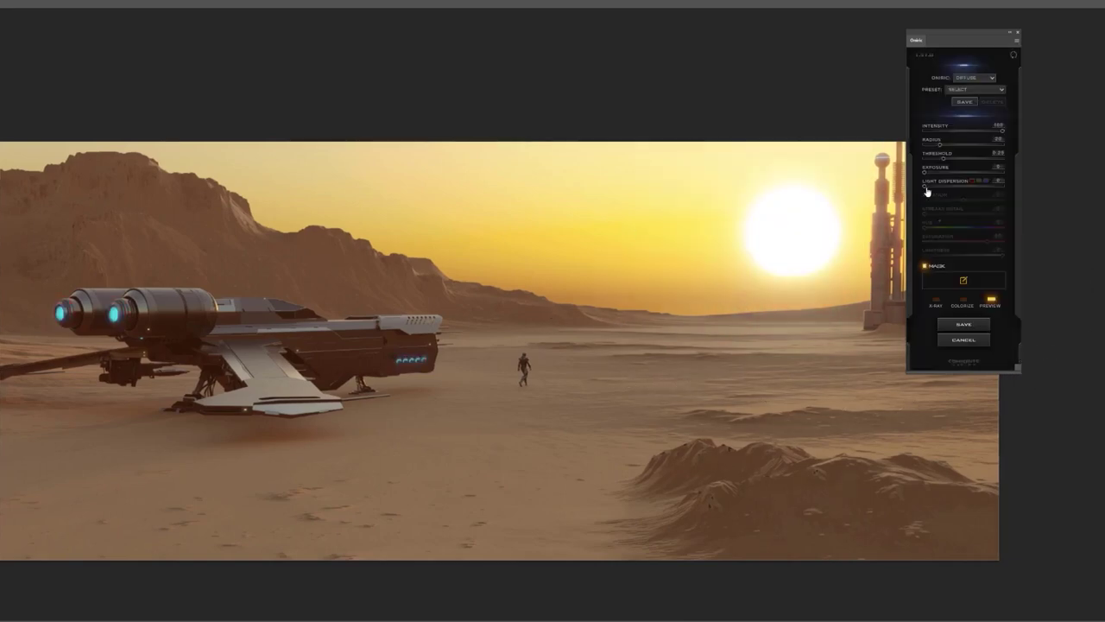
Step: Raise the glow's threshold and fine-tune its exposure to give the sun a slightly larger bright halo
drag(548, 276, 492, 252)
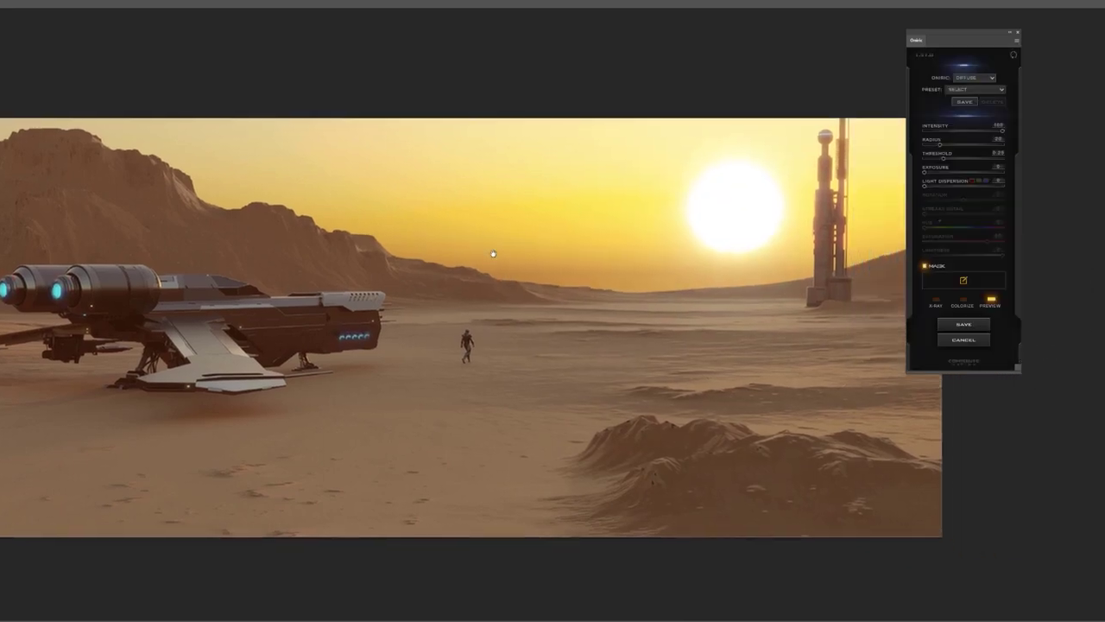
click(935, 172)
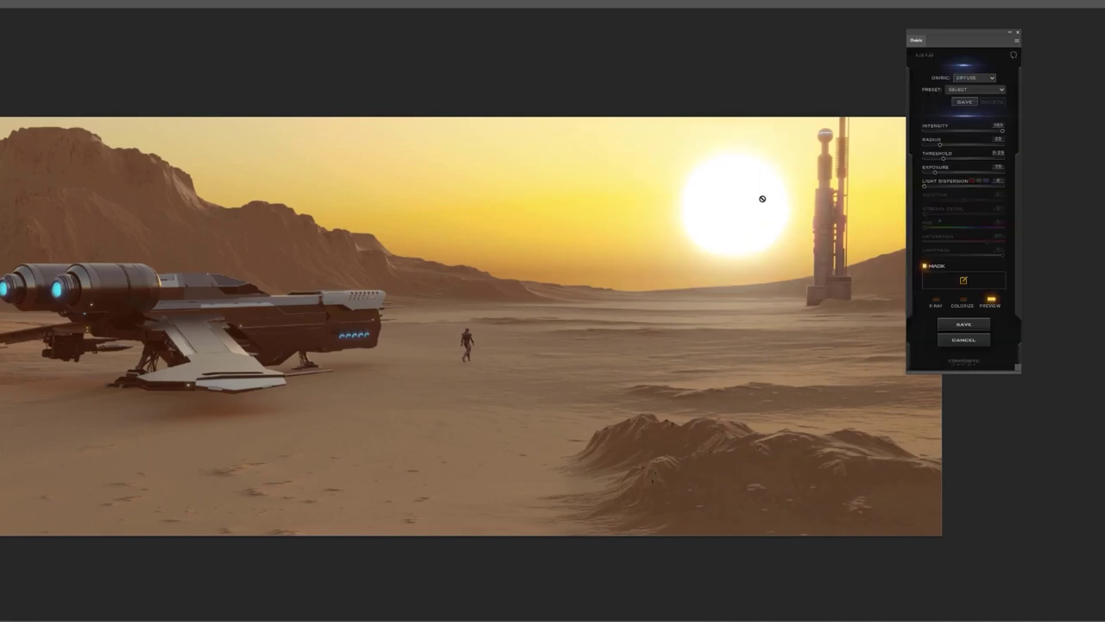
drag(943, 158, 956, 160)
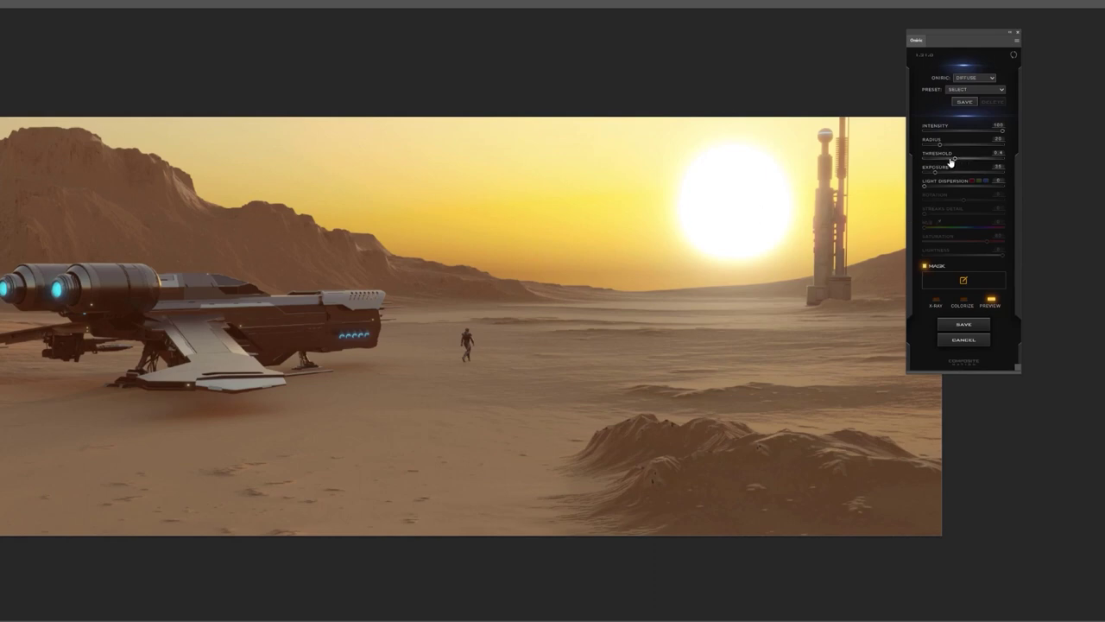
drag(954, 162, 951, 160)
click(941, 172)
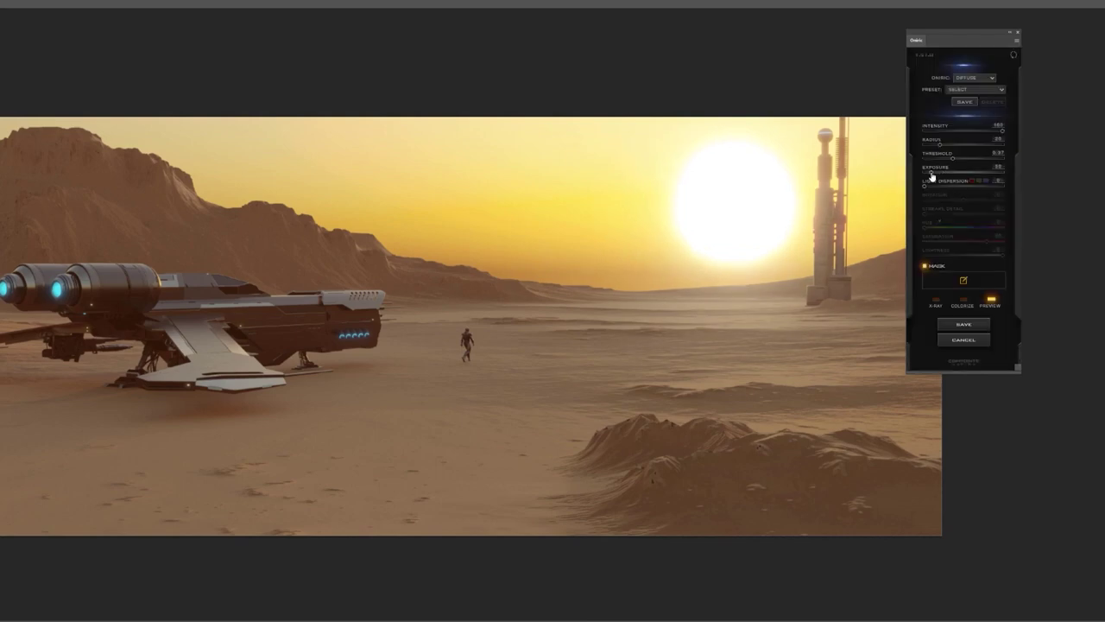
click(931, 173)
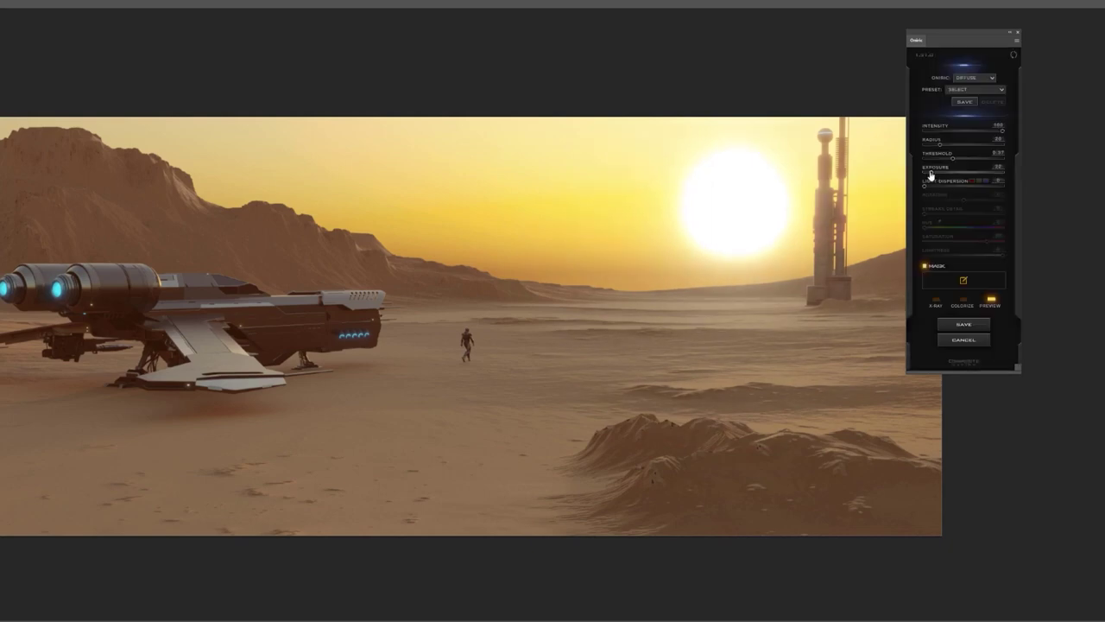
Step: Save the glow as a new element layer and compare the image with and without it
click(967, 326)
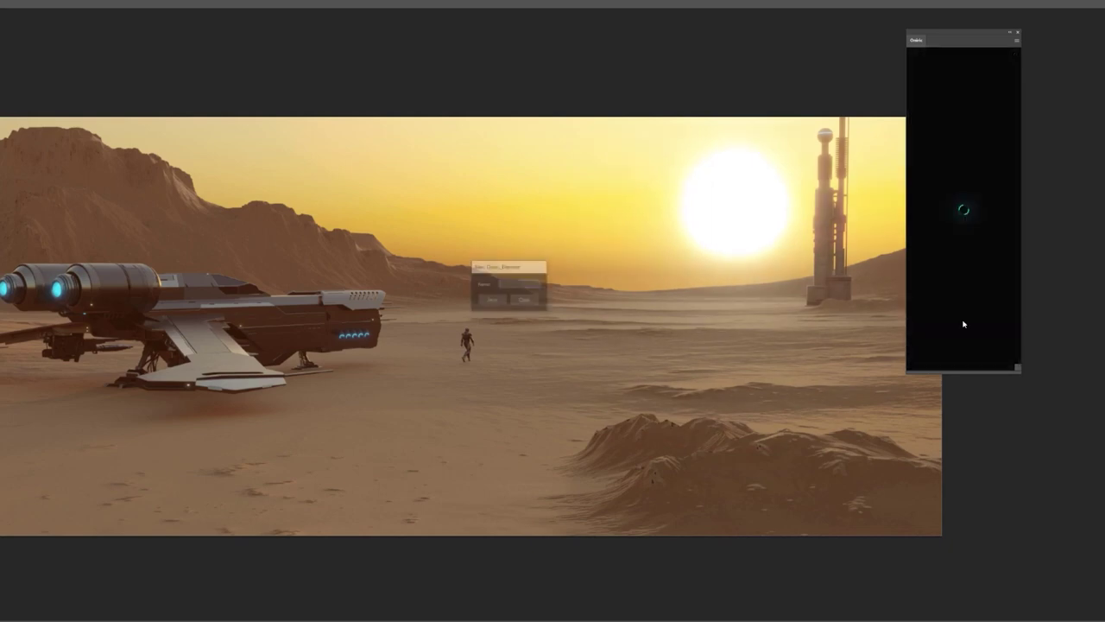
click(494, 301)
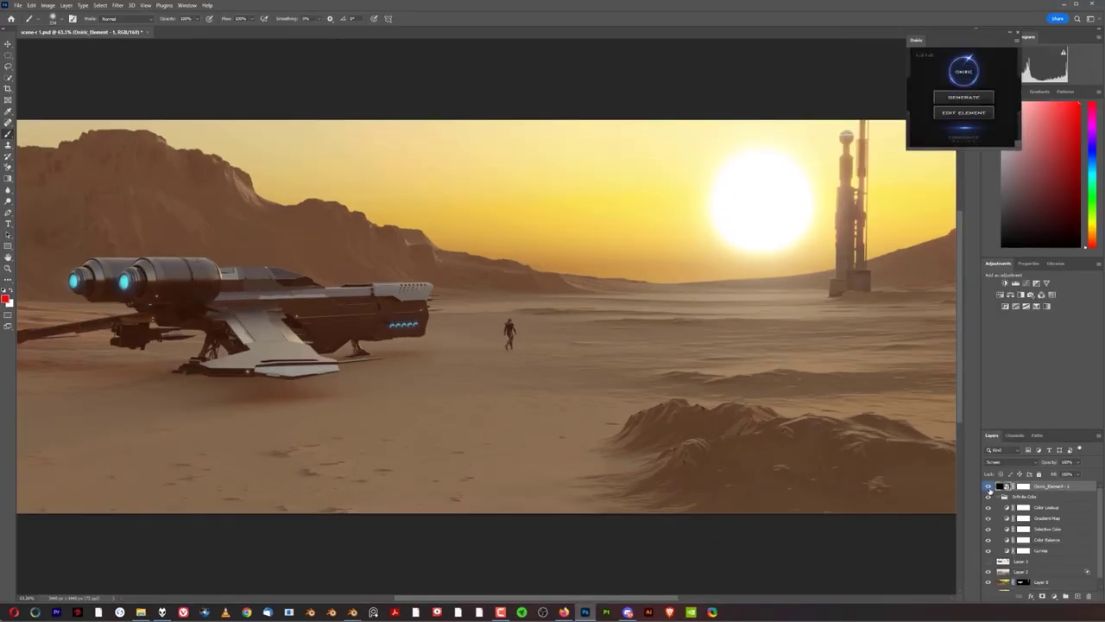
click(988, 486)
click(988, 486)
click(989, 486)
click(988, 486)
Step: Generate a second Diffuse glow element and paint its mask over the blue lights on the ship's nose, applying the finished mask
click(963, 97)
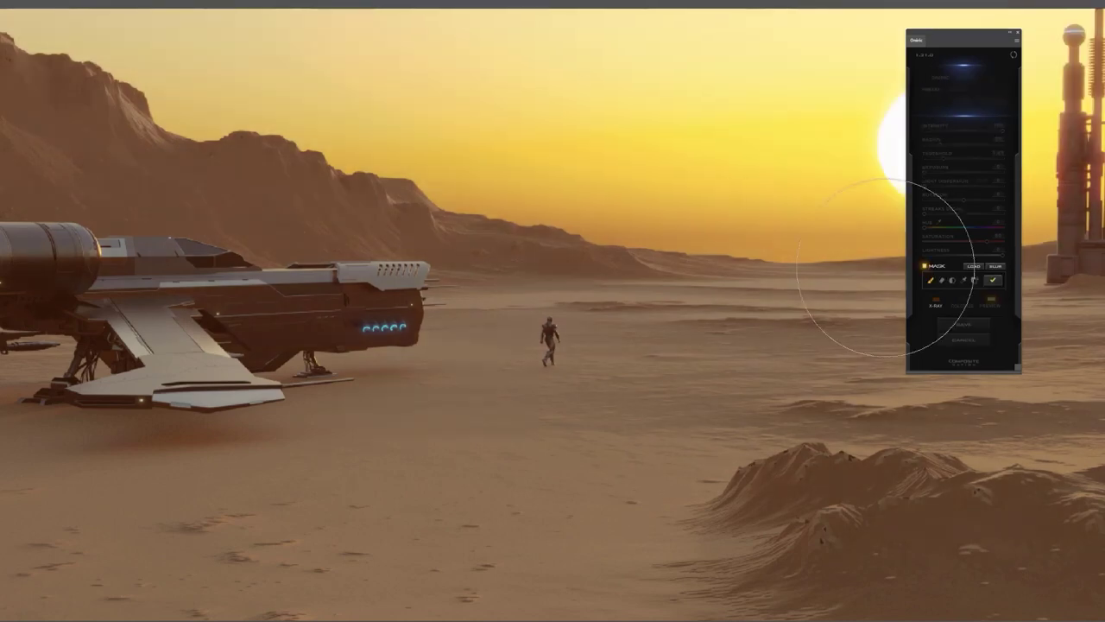
drag(395, 323, 299, 324)
mouse_move(373, 333)
mouse_down()
mouse_move(363, 331)
mouse_move(404, 328)
mouse_move(350, 330)
mouse_up()
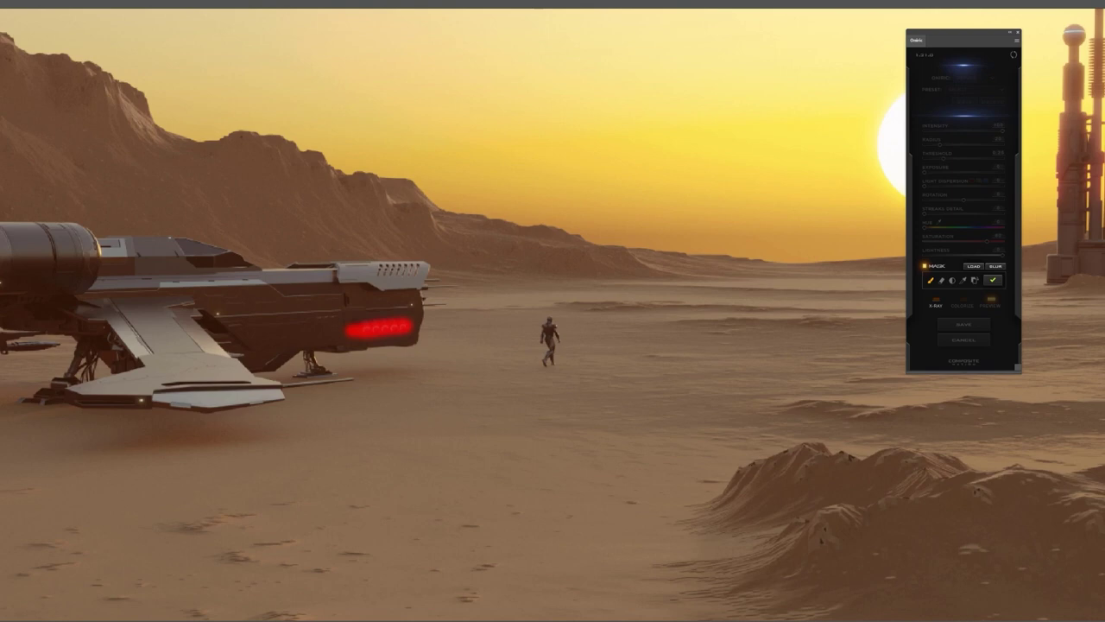
click(993, 281)
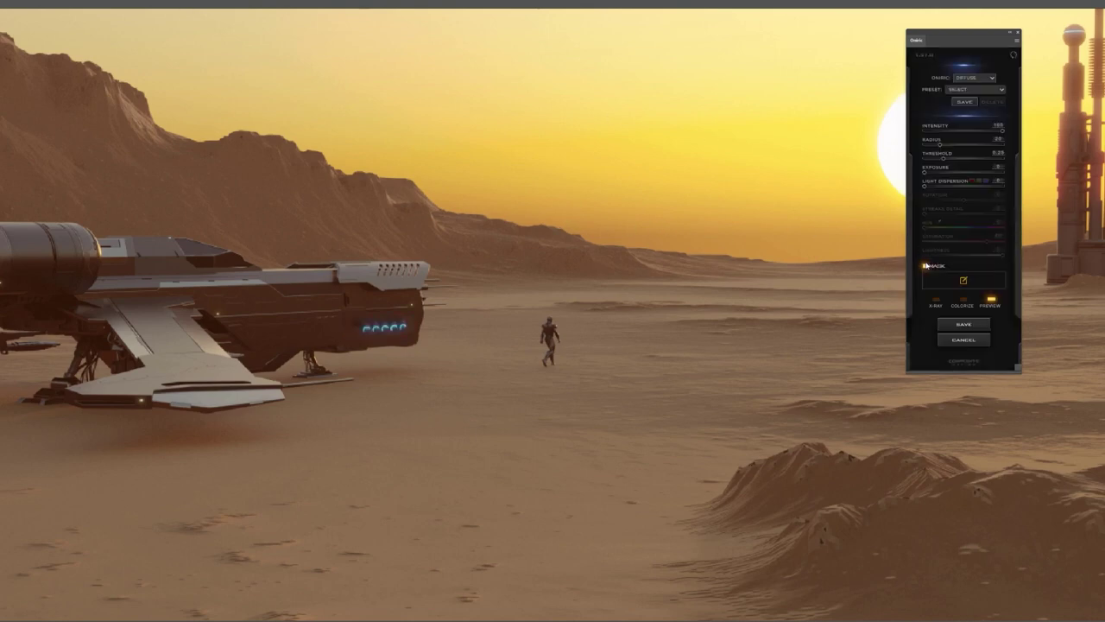
Step: Turn on colorizing for the second glow and set its hue to blue
click(967, 305)
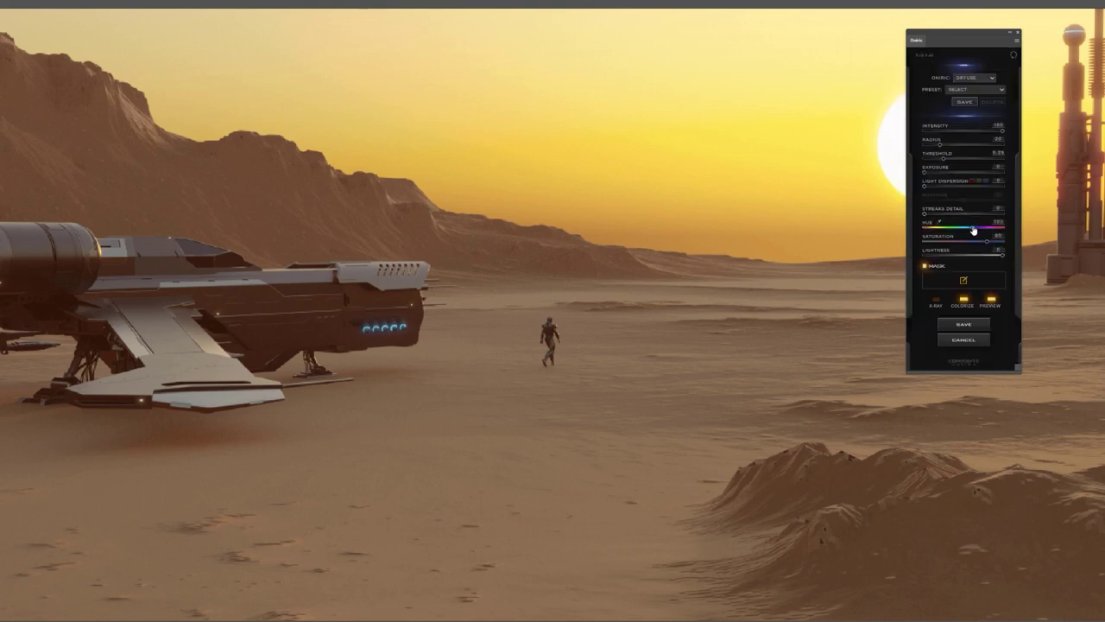
click(973, 229)
click(976, 228)
Step: Strengthen the blue glow by raising its exposure and threshold and slightly widening its radius
click(940, 173)
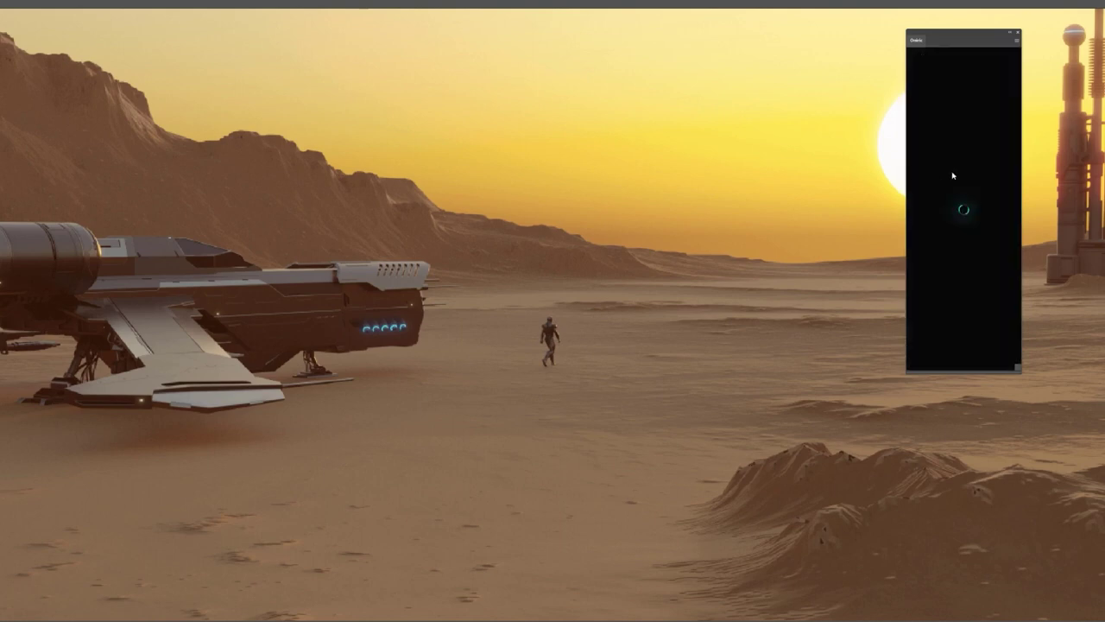
click(960, 163)
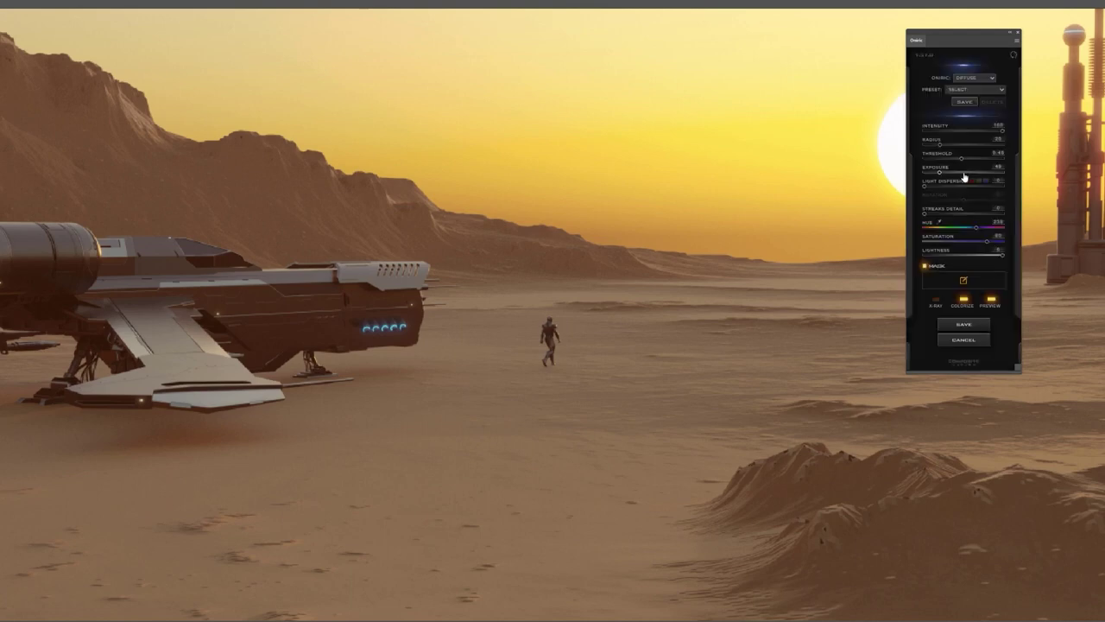
click(948, 177)
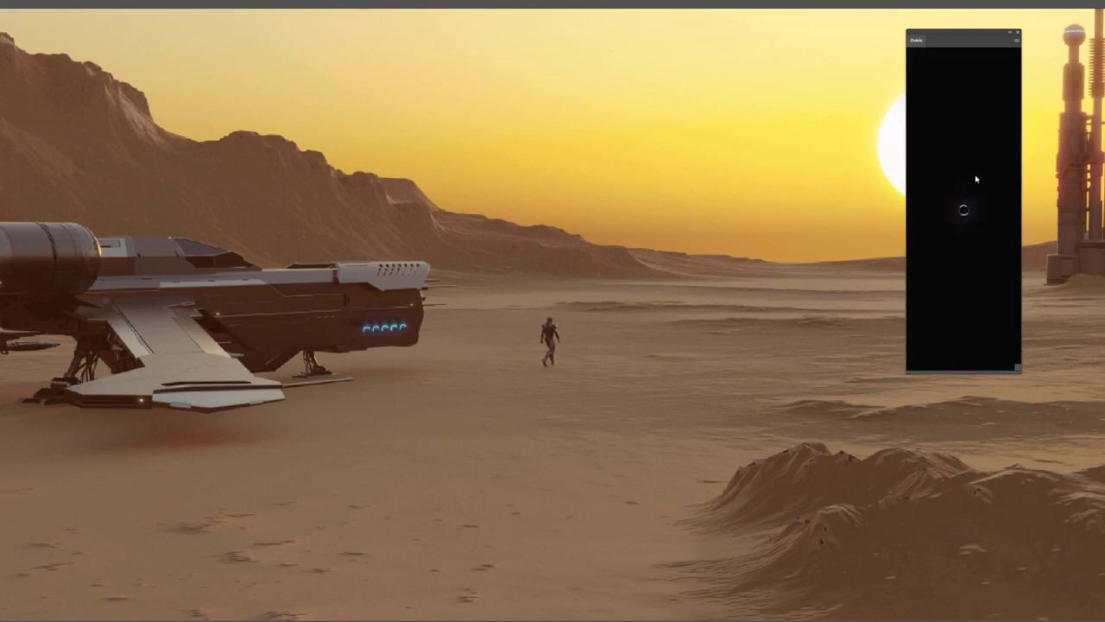
click(964, 174)
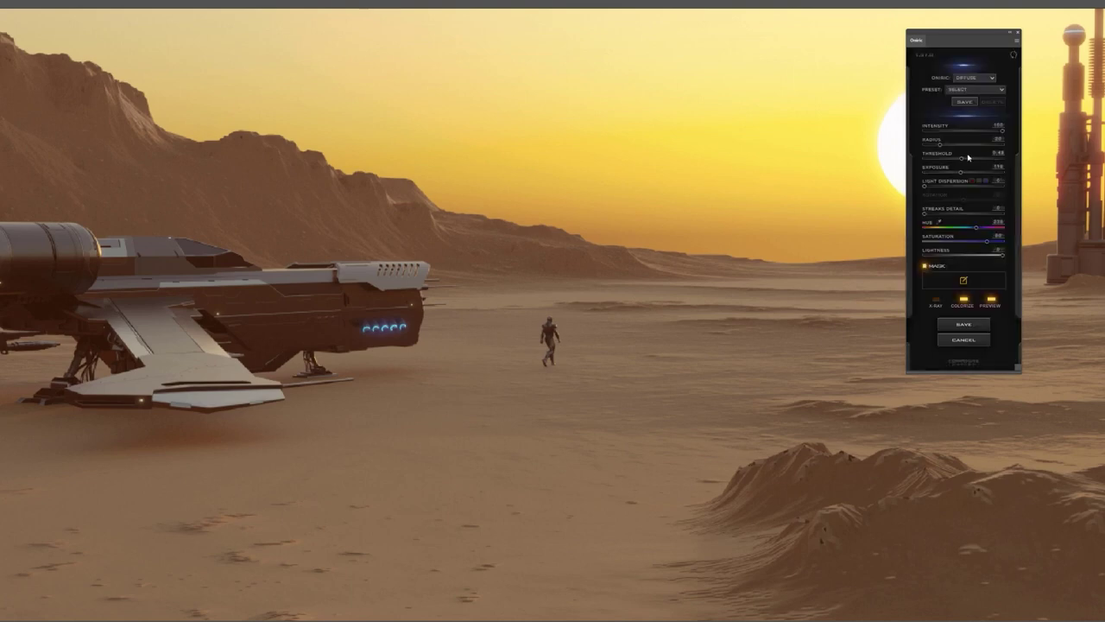
click(945, 149)
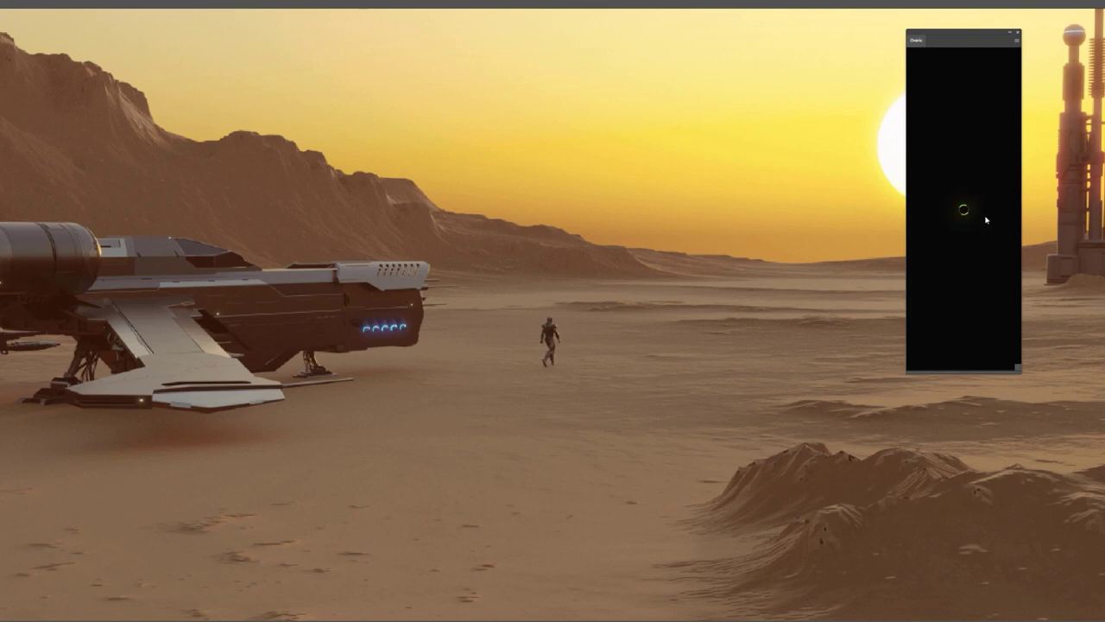
Step: Lower the blue glow's saturation, fine-tune its exposure, and save it as a new element layer
drag(985, 244, 962, 246)
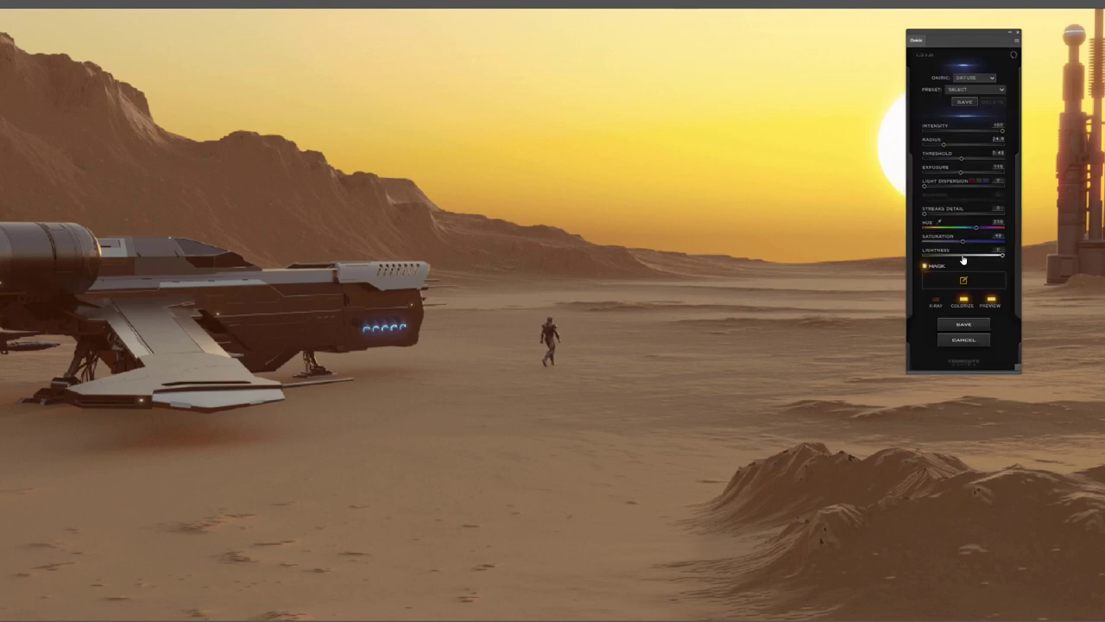
click(966, 173)
click(961, 327)
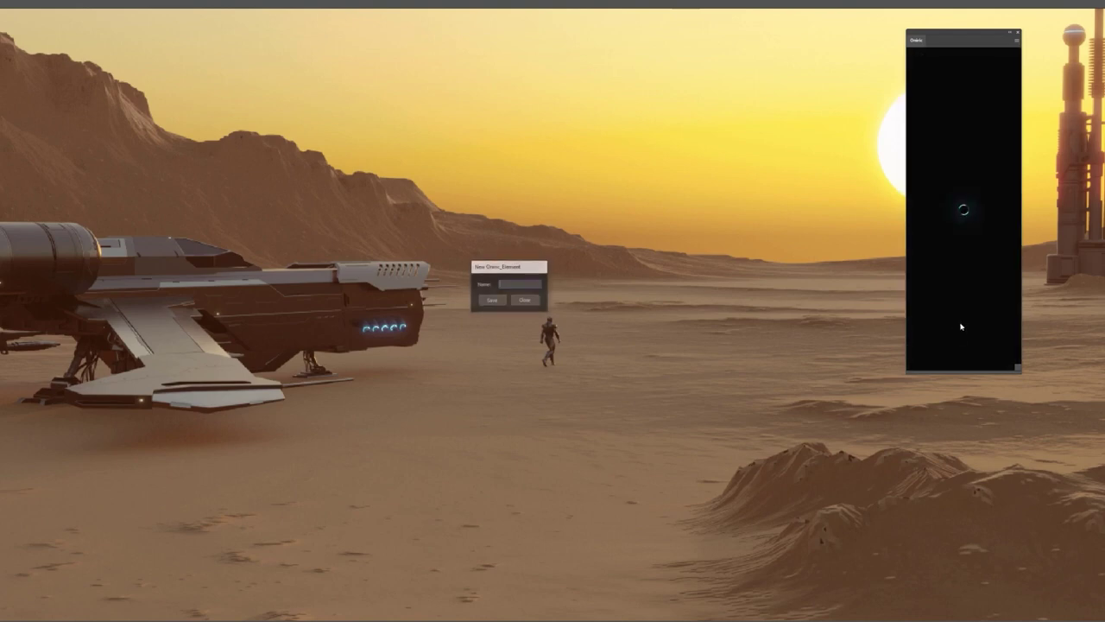
click(504, 299)
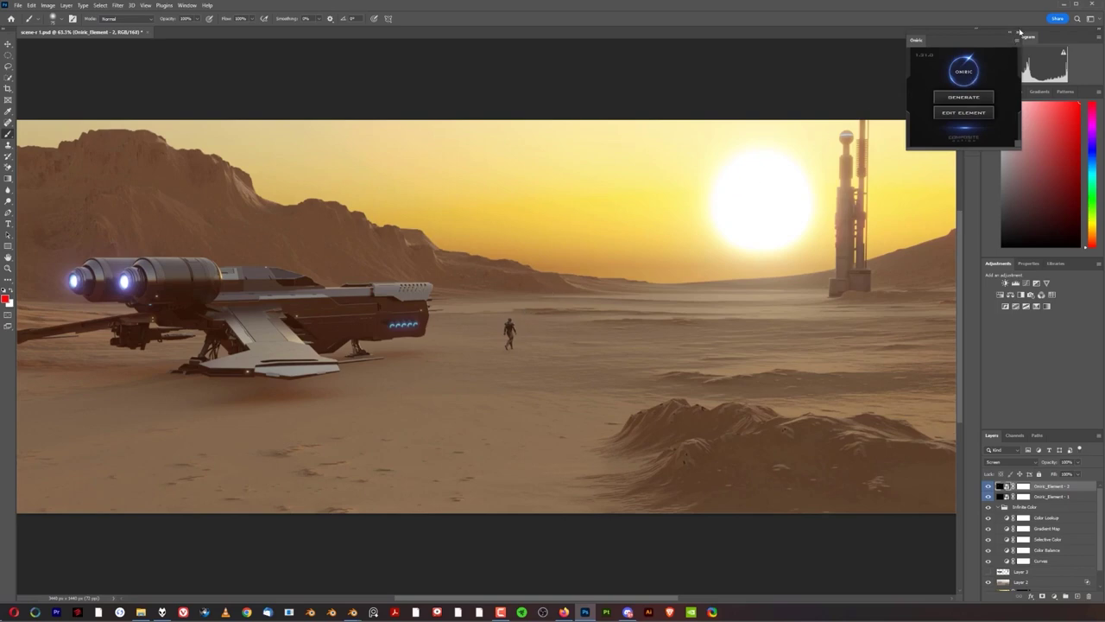
Step: Close the Oniric panel, compare the image with and without the blue glow, and hide both glow element layers
click(1019, 33)
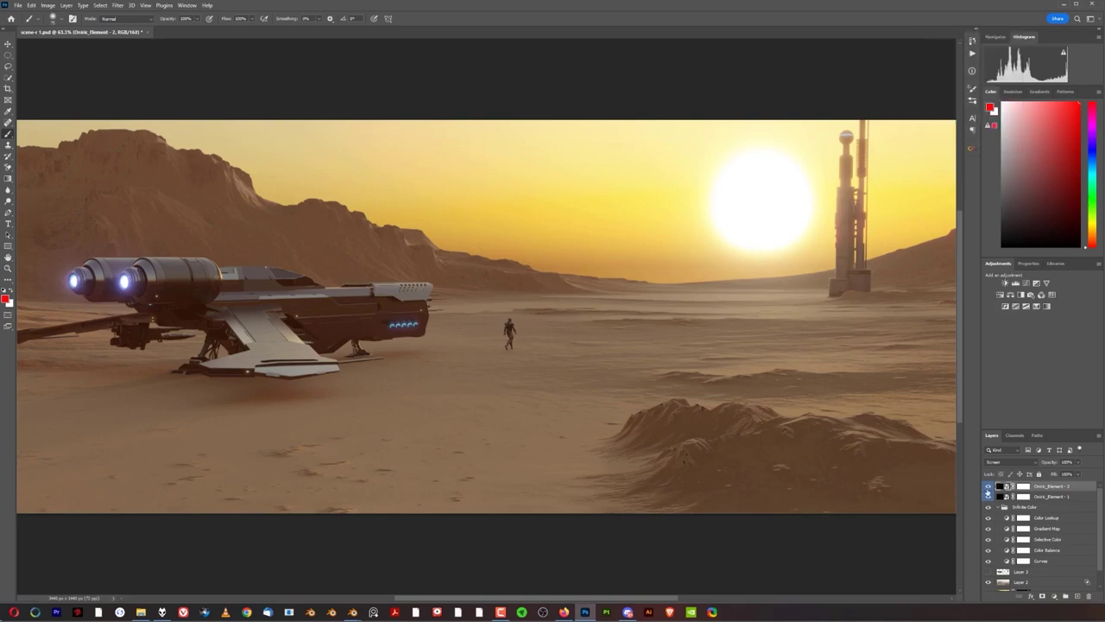
click(989, 486)
click(989, 486)
click(989, 487)
click(989, 486)
click(990, 495)
Step: Try a manual sun glow by painting white sampled from the sun with a soft brush on a new layer in Soft Light mode
click(1052, 508)
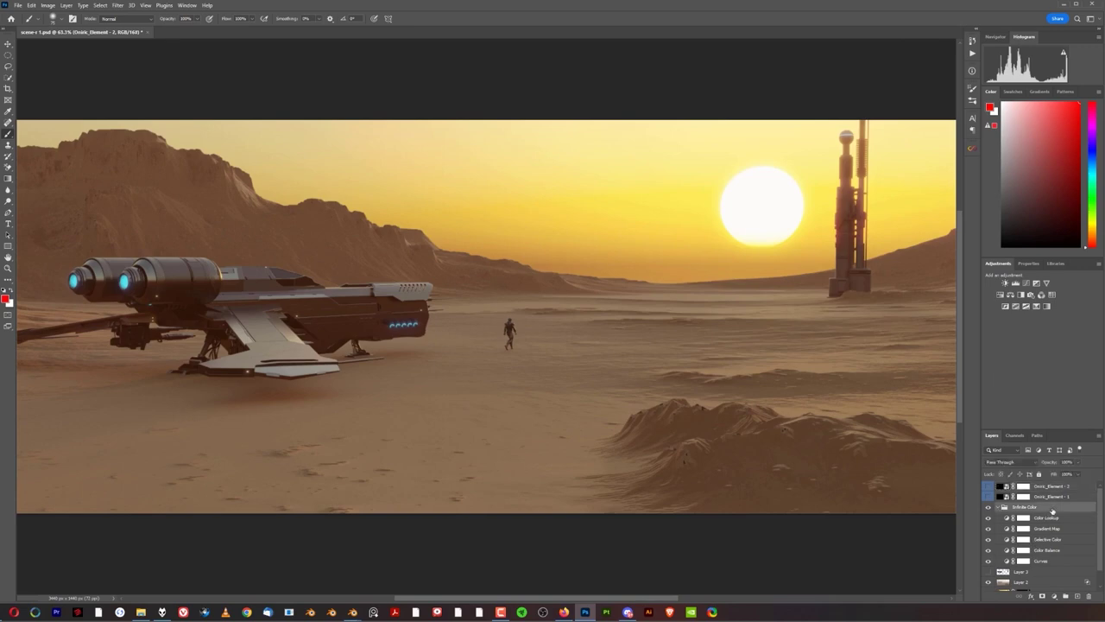
click(1078, 596)
alt+drag(787, 196, 841, 196)
alt+click(768, 200)
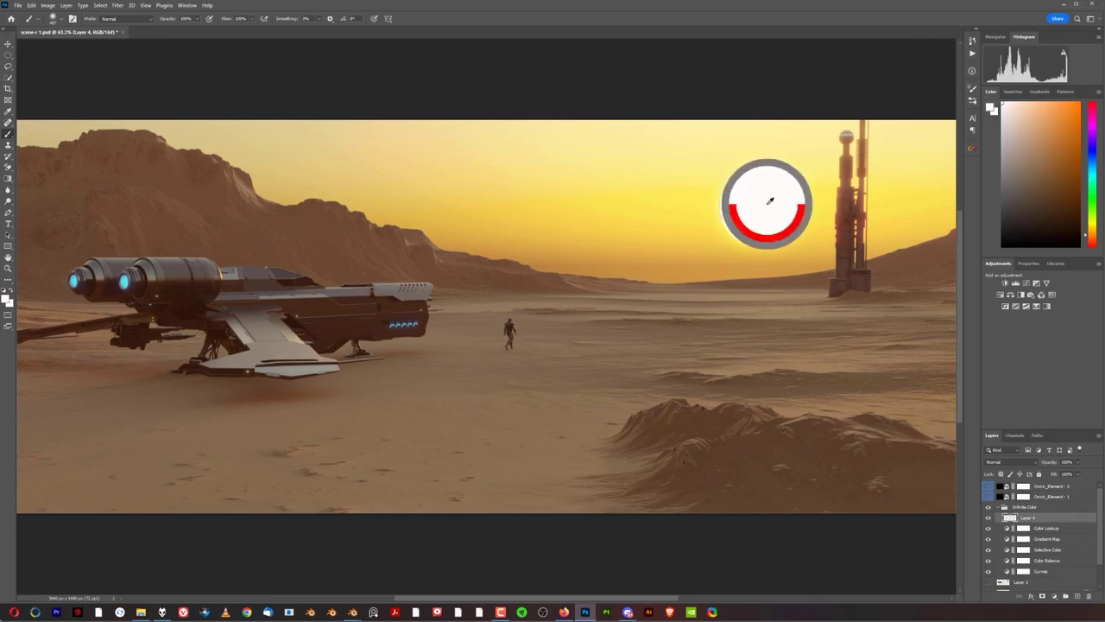
drag(768, 200, 759, 217)
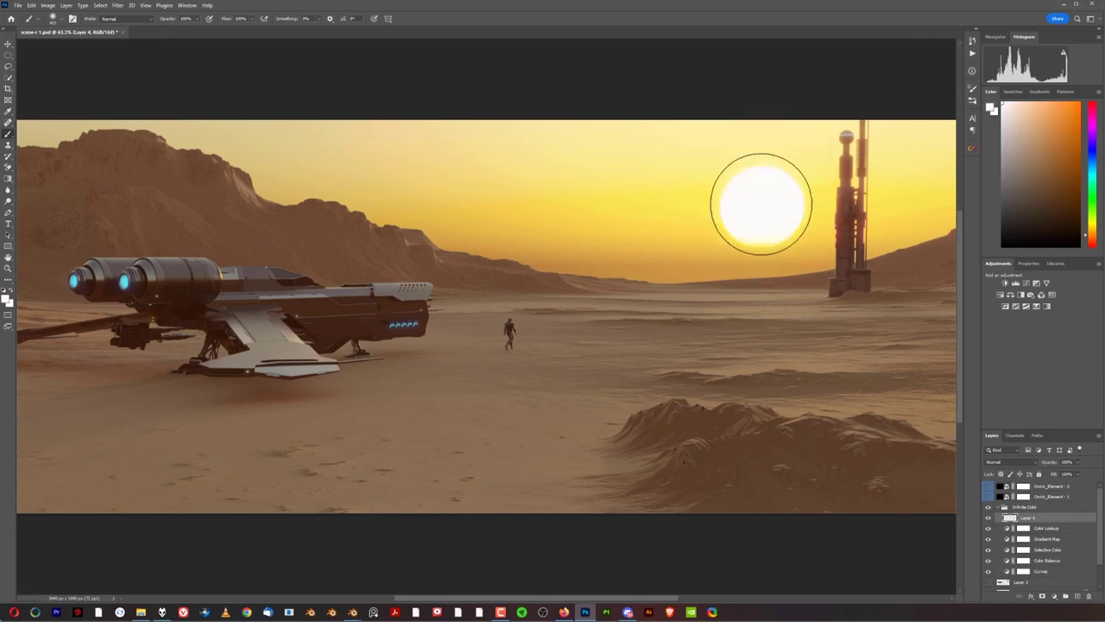
click(761, 209)
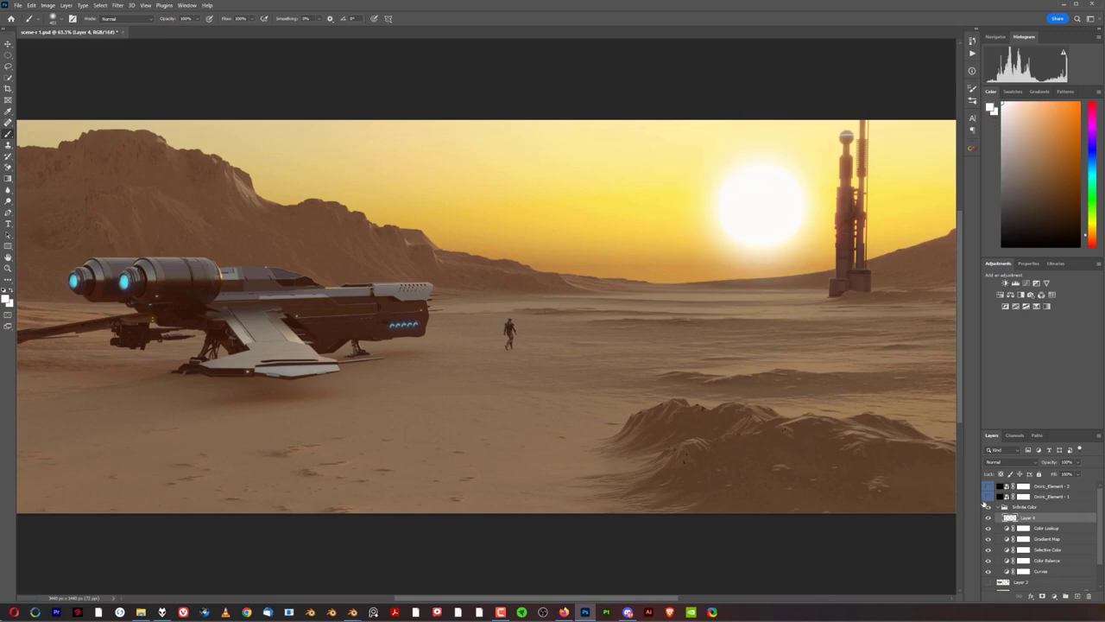
click(1025, 462)
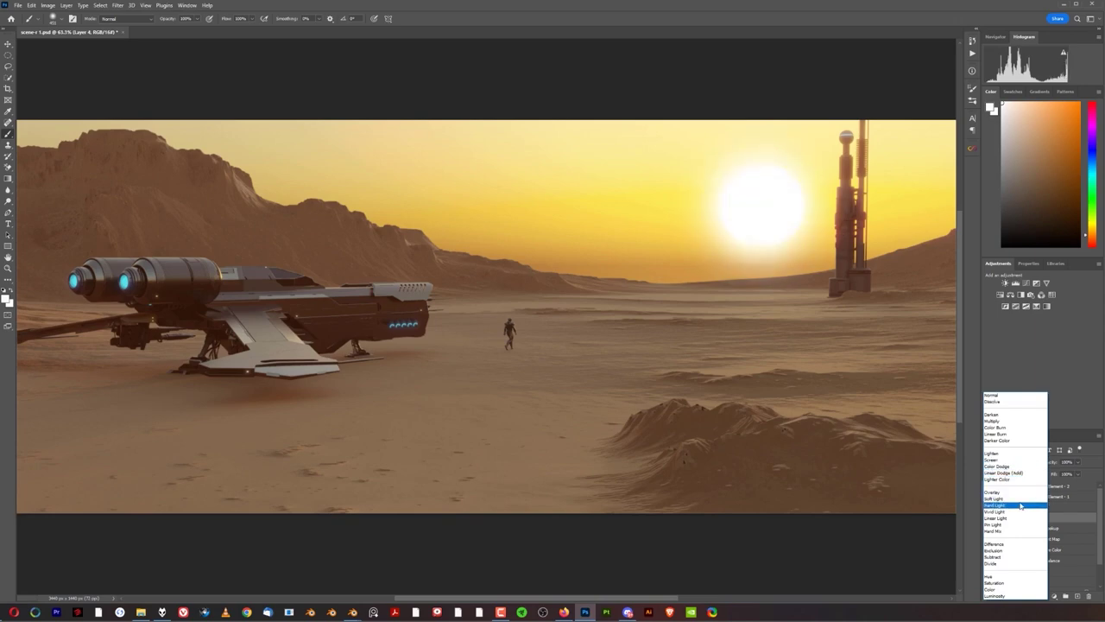
click(1021, 499)
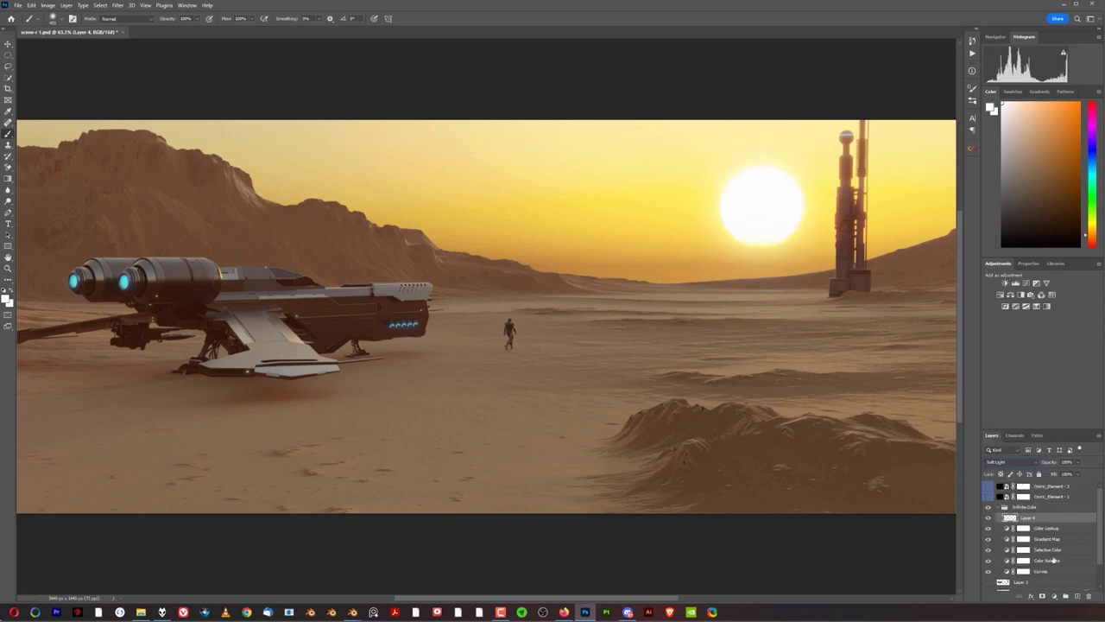
Step: Try a second white sun glow layer in Linear Dodge (Add) mode, compare it, and delete both painted glow layers
click(1077, 596)
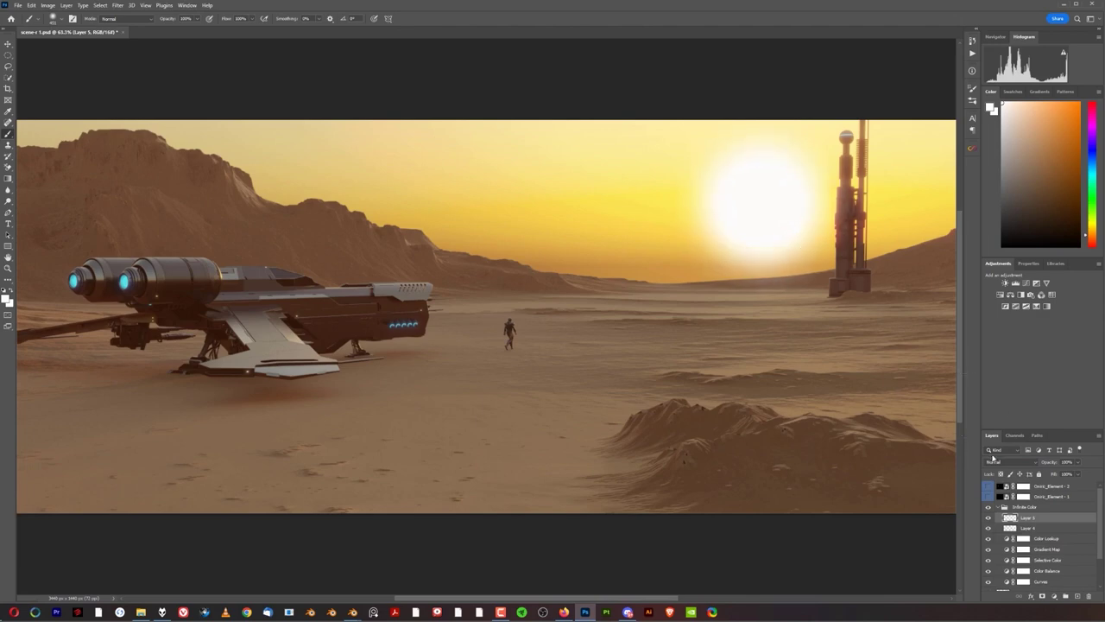
click(994, 461)
click(1006, 473)
click(988, 518)
click(988, 518)
drag(1041, 529, 1069, 585)
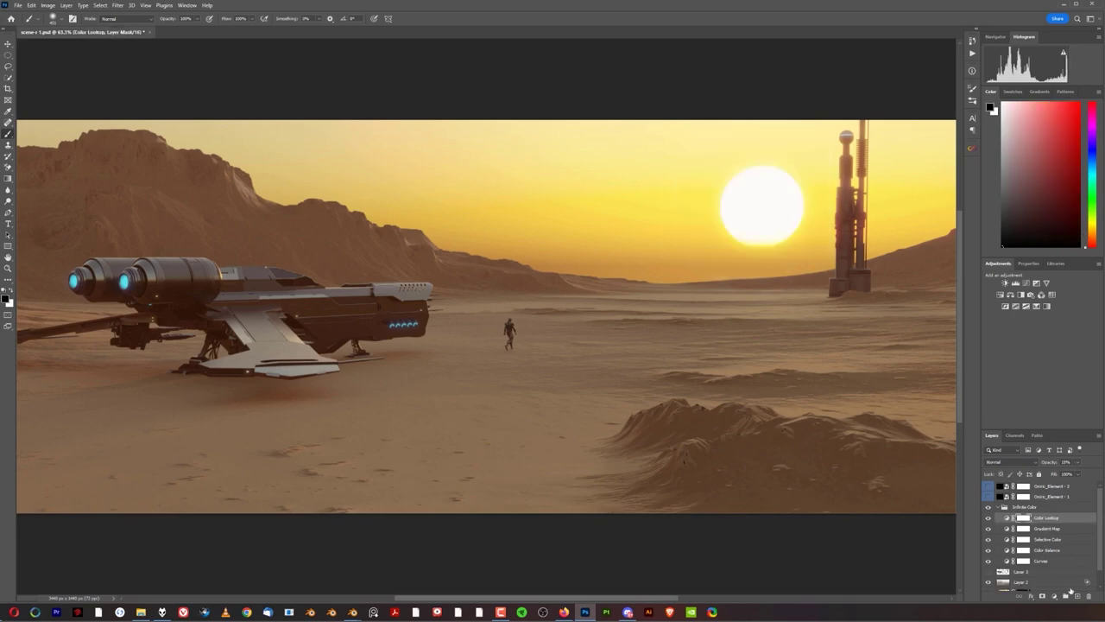
Step: Create a new layer above the Color Lookup and paint a soft spot of sampled cyan over the nearer engine light
click(1077, 597)
key(x)
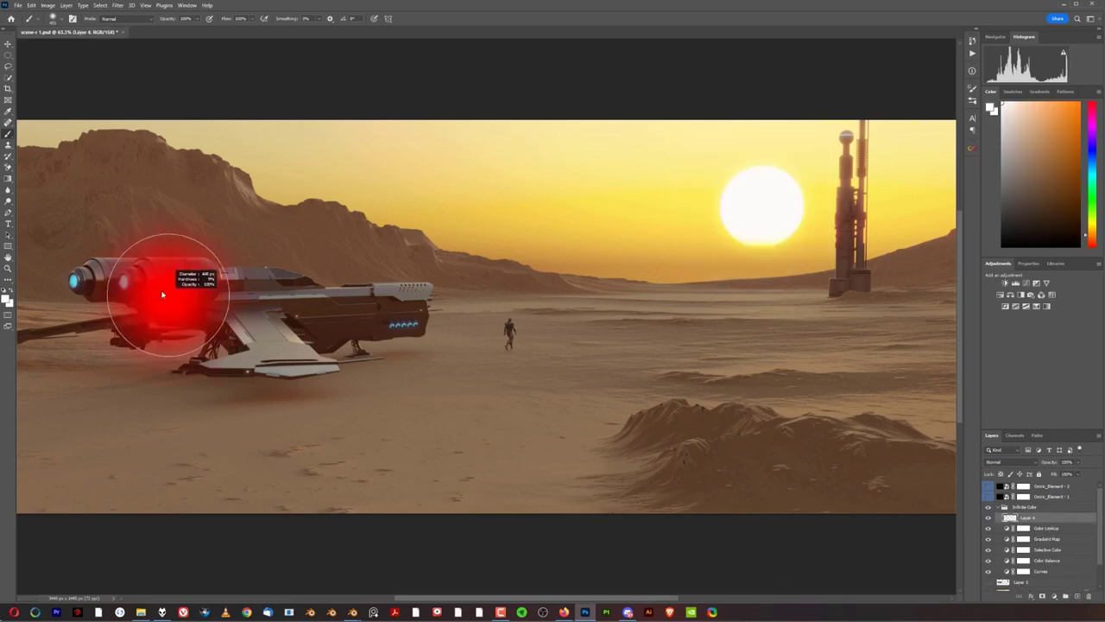
alt+click(128, 285)
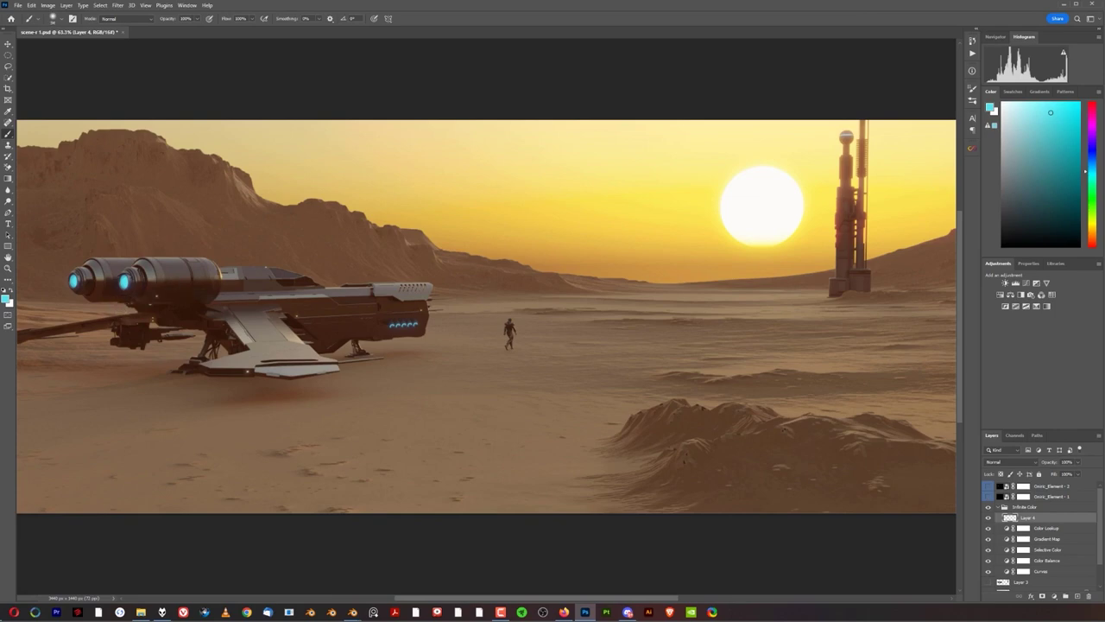
click(125, 282)
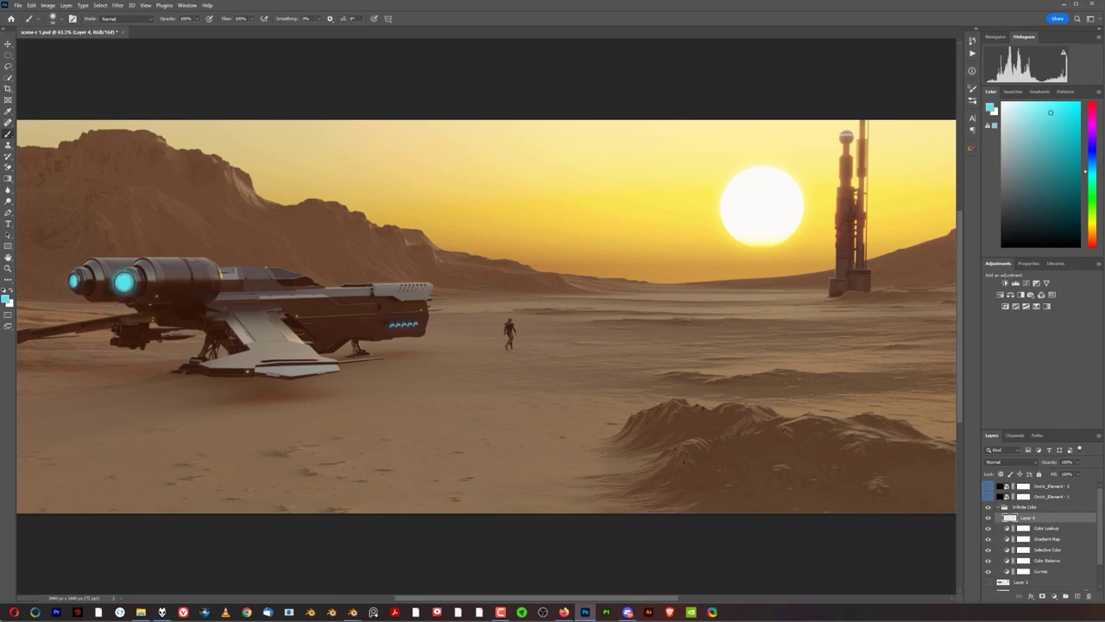
Step: Try Lighter Color blending on the cyan engine glow layer and switch it to Soft Light
click(1030, 463)
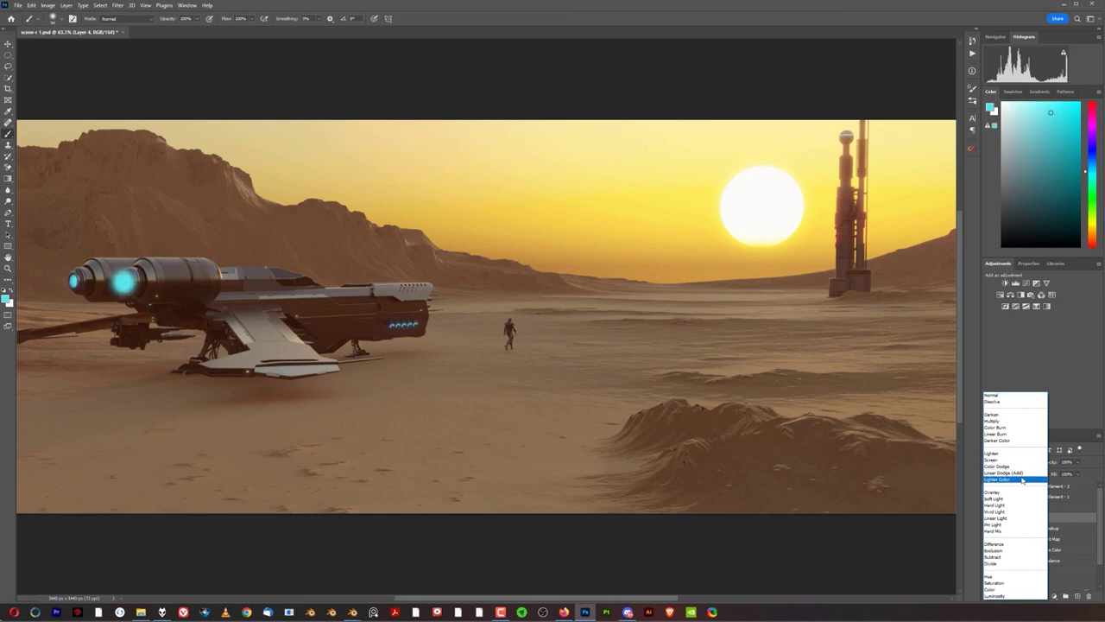
click(1023, 477)
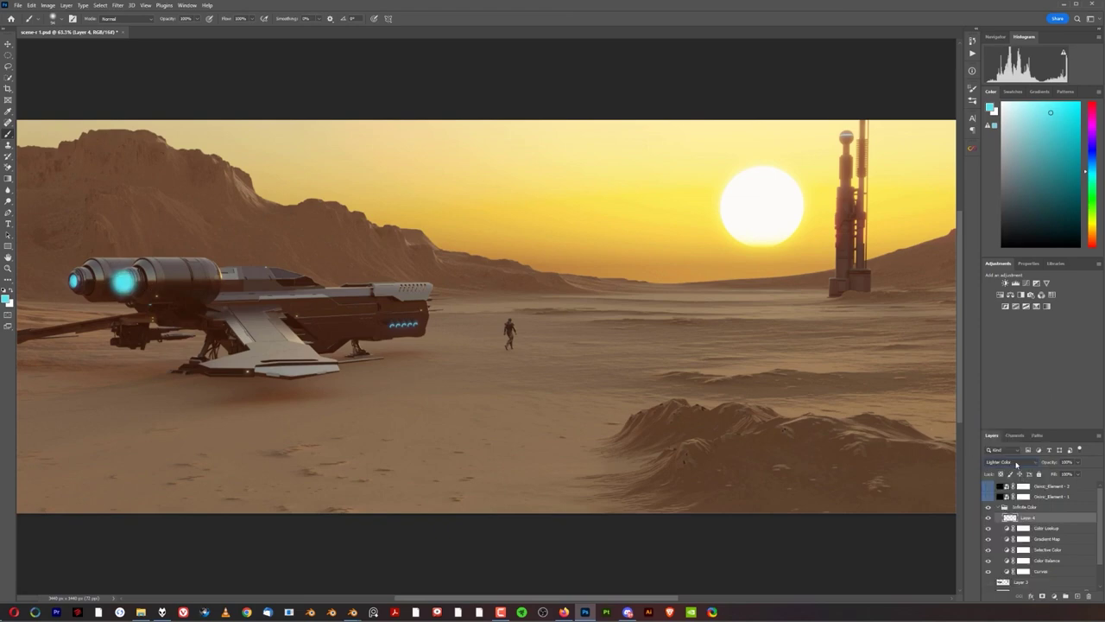
click(1012, 463)
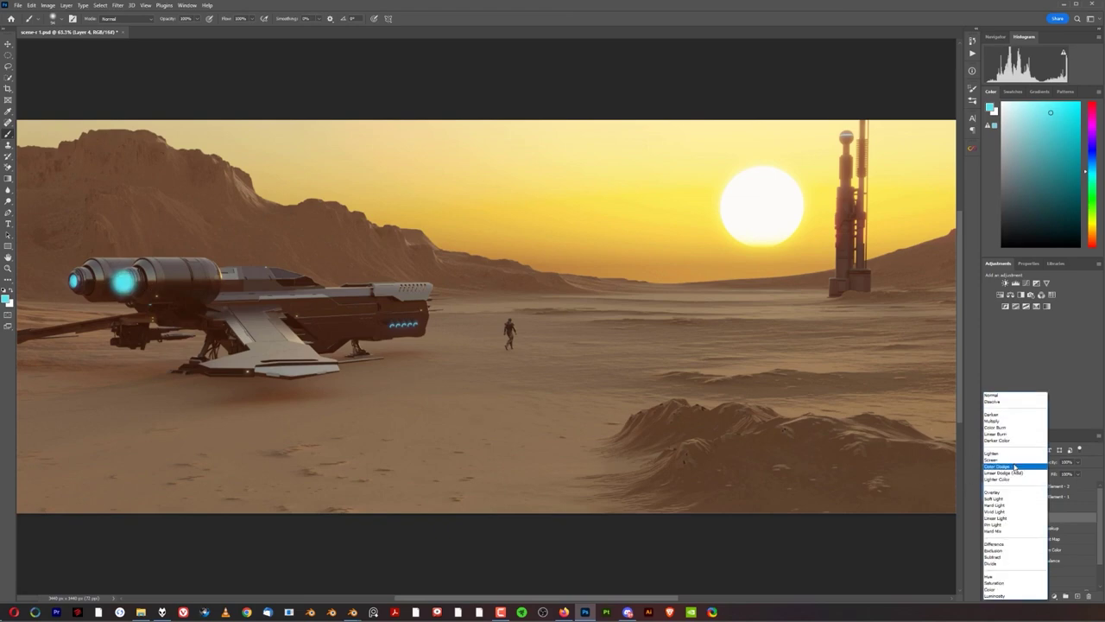
click(1015, 498)
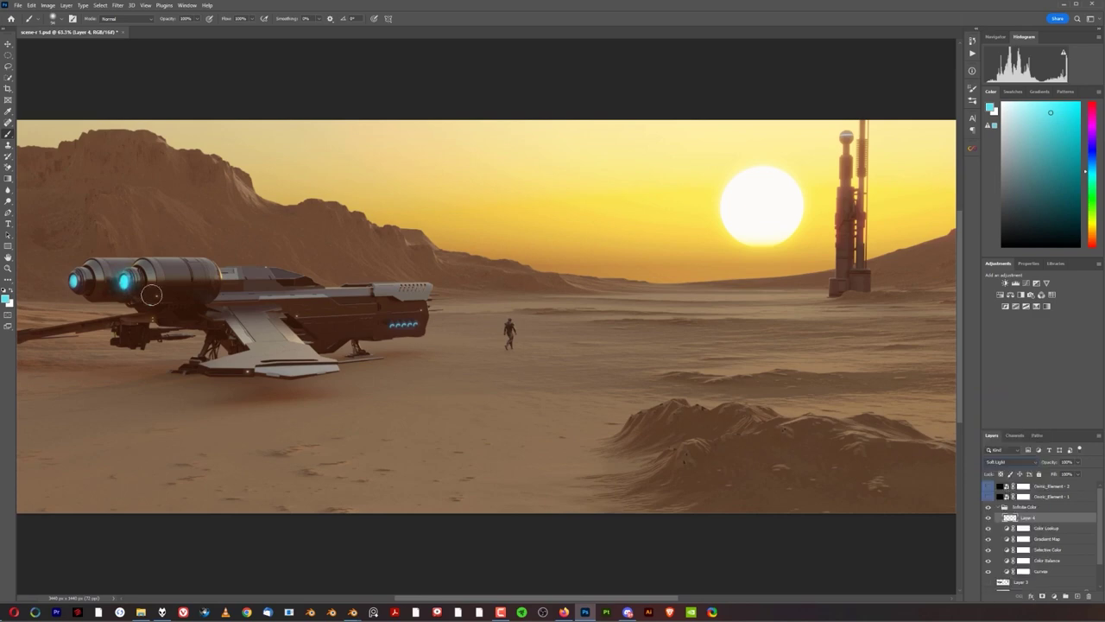
Step: Delete the cyan engine glow layer and show both Oniric glow elements again
click(990, 517)
click(990, 518)
key(Delete)
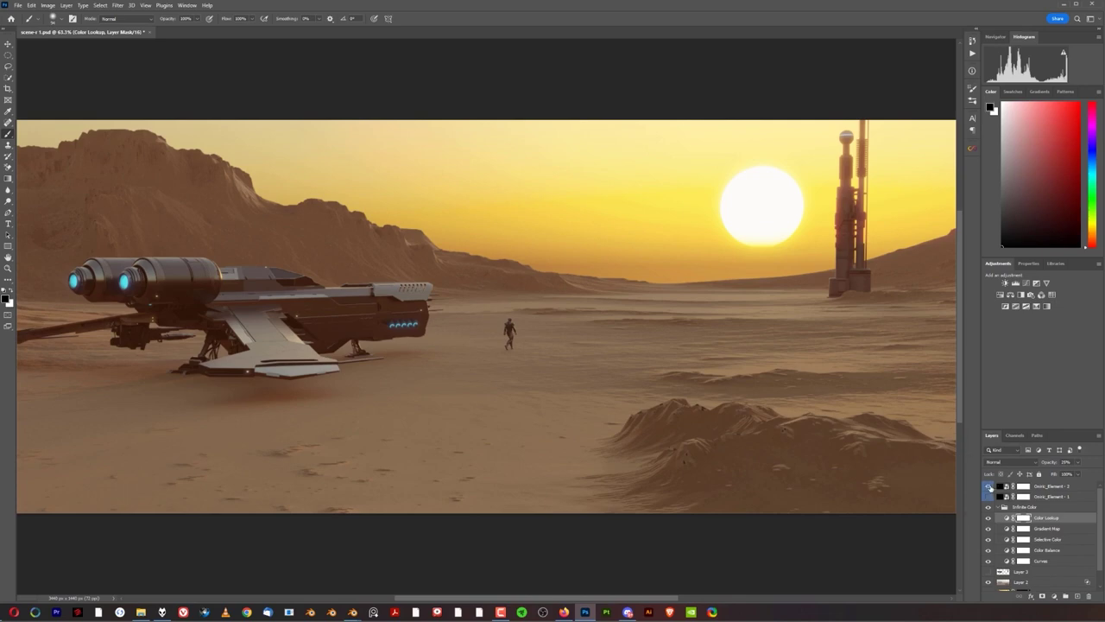
click(990, 486)
click(989, 497)
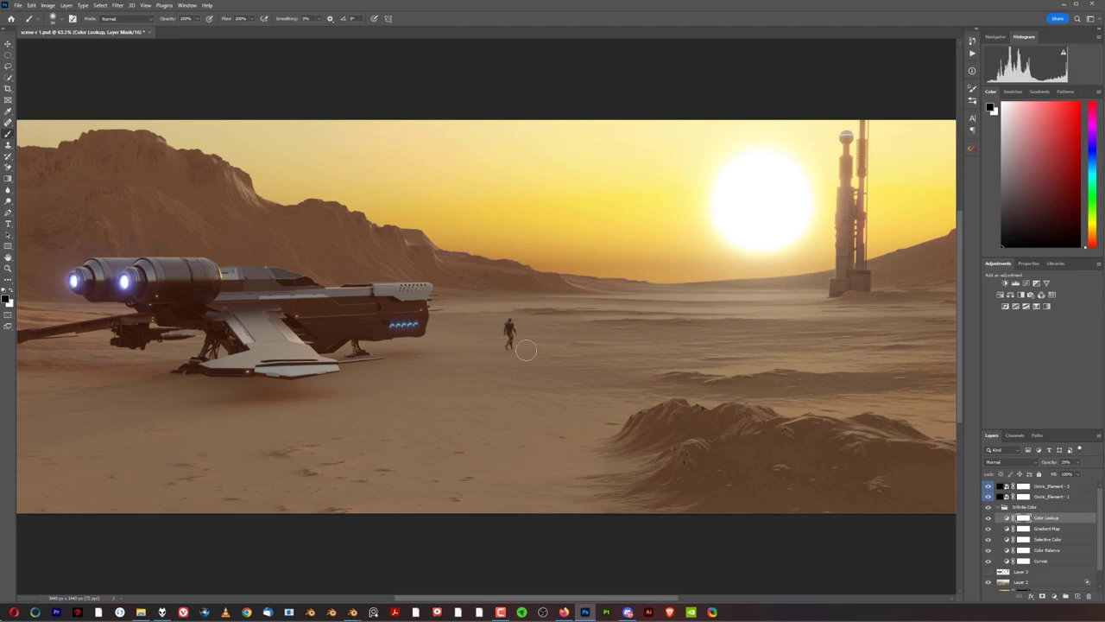
scroll(552, 253, down, 2)
drag(551, 254, 540, 251)
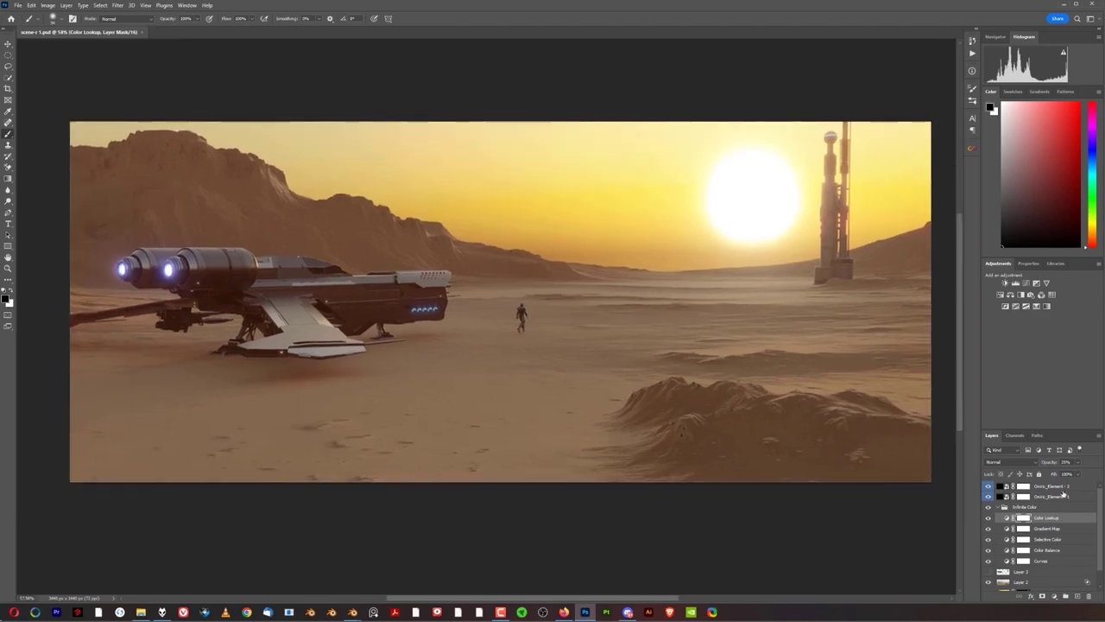
Step: Add a Curves adjustment above the Oniric elements and boost contrast from points sampled on the sand and mountain
click(1052, 486)
click(1093, 170)
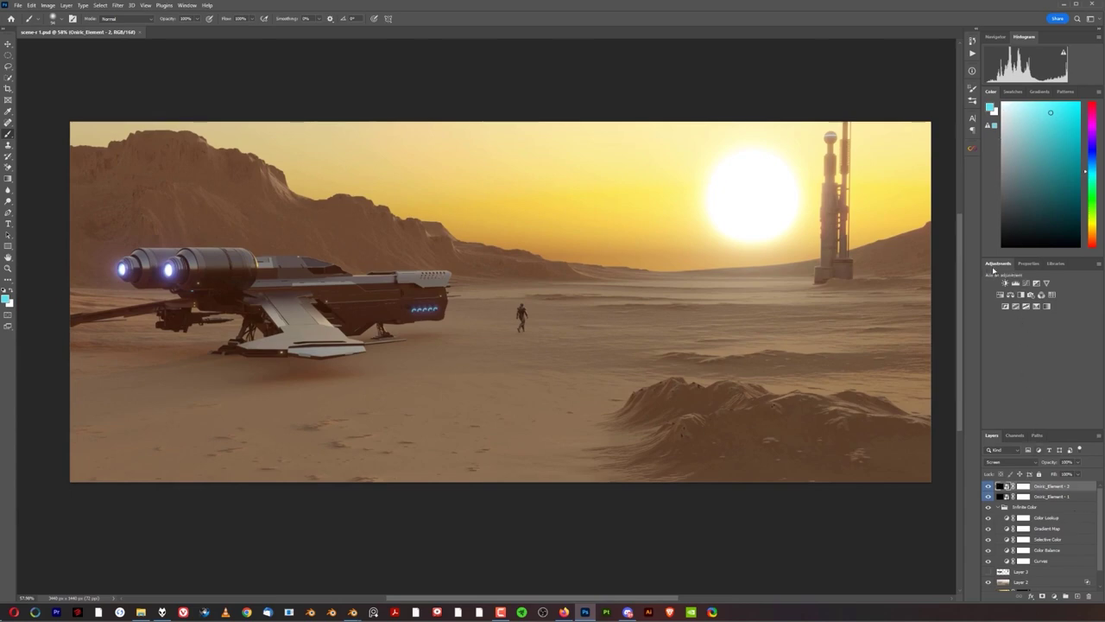
click(1026, 282)
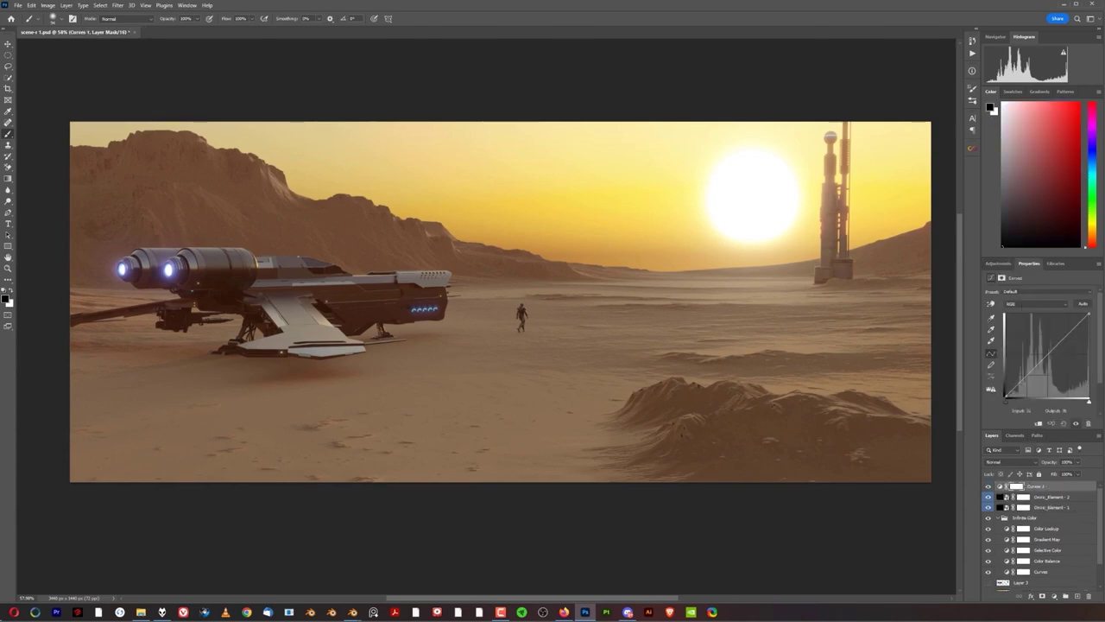
click(991, 304)
drag(610, 316, 609, 319)
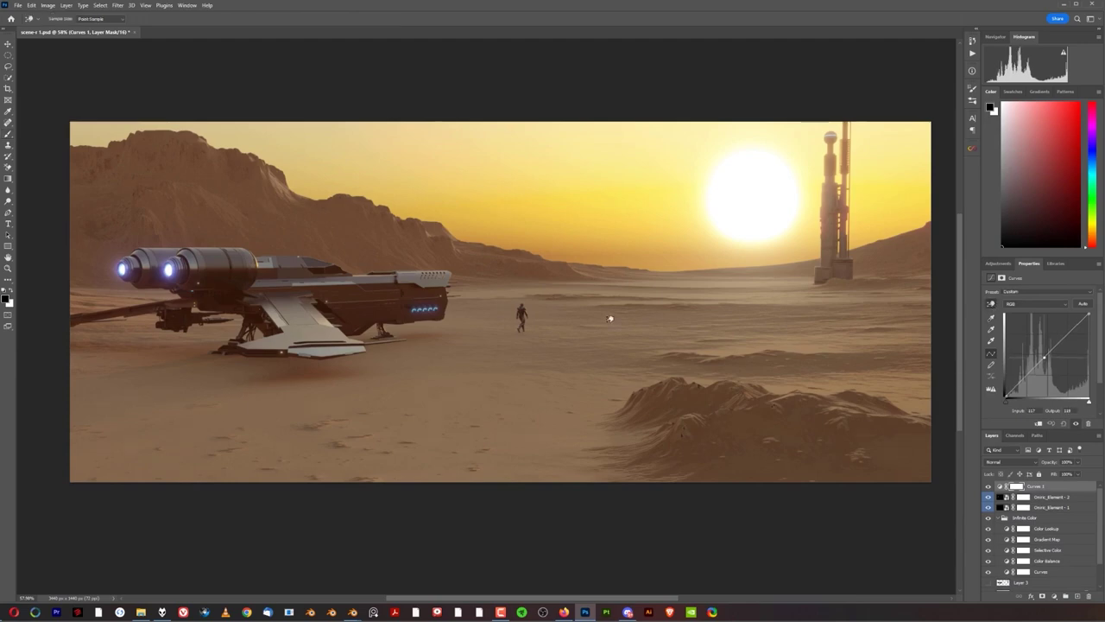
click(381, 244)
drag(369, 230, 371, 233)
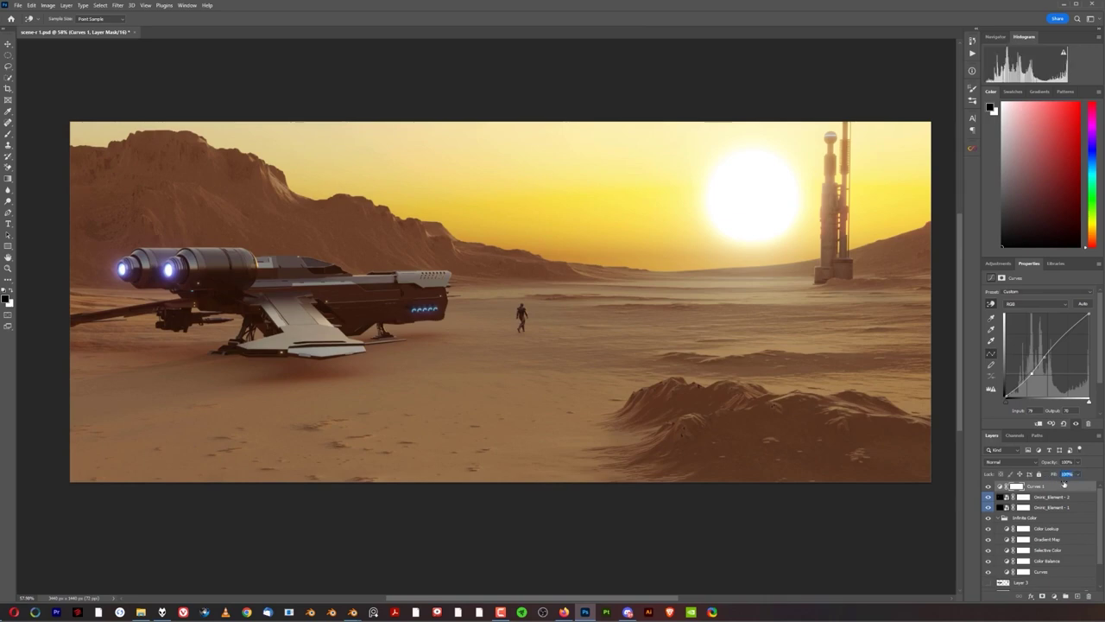
Step: Split the dark Underlying Layer slider in the Curves layer's Blend If settings to protect shadows, and compare the layer on and off
click(1087, 489)
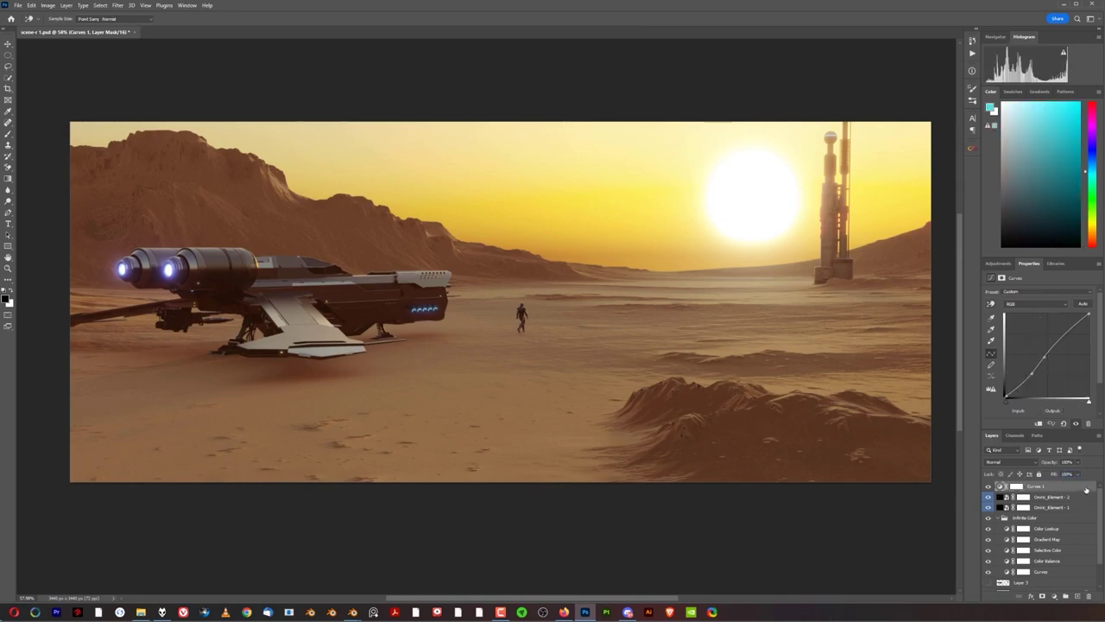
double_click(1086, 490)
drag(876, 259, 883, 265)
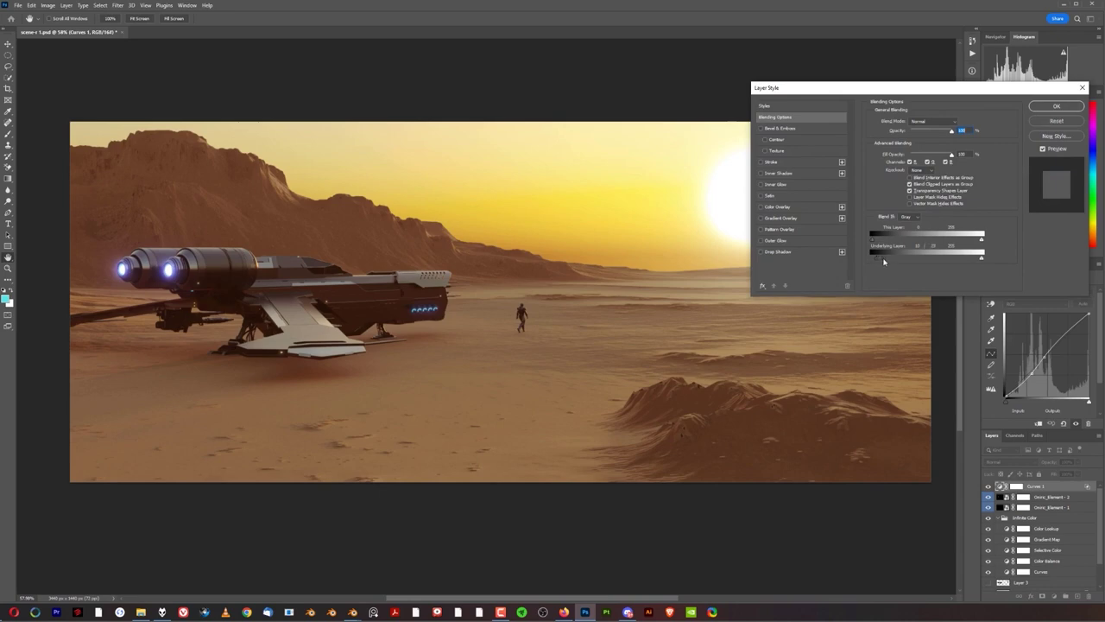
drag(895, 263, 919, 263)
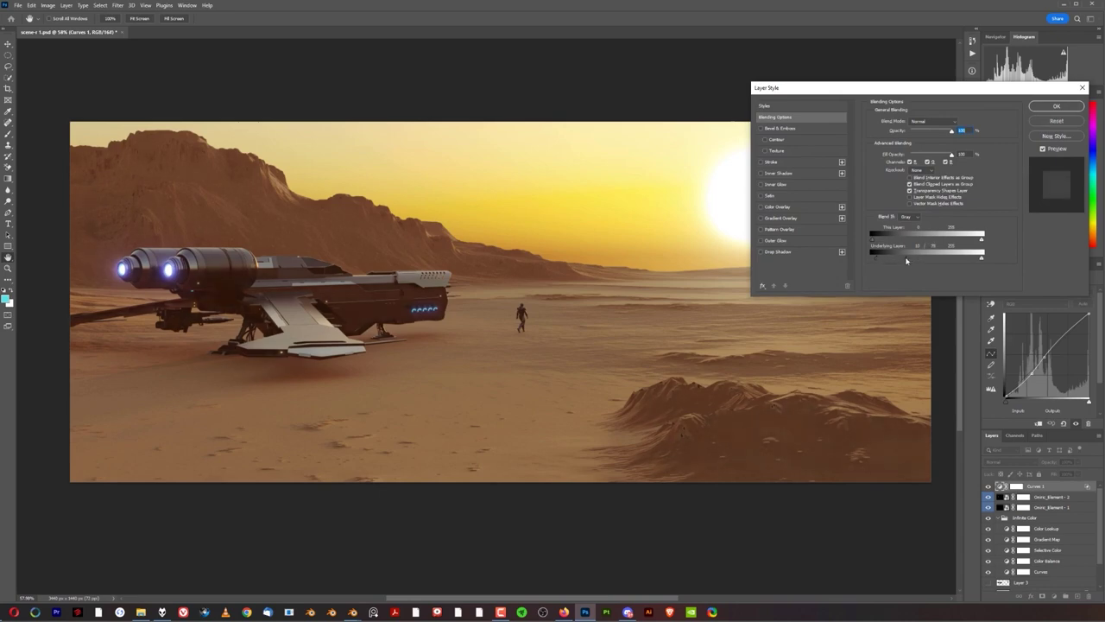
click(1055, 107)
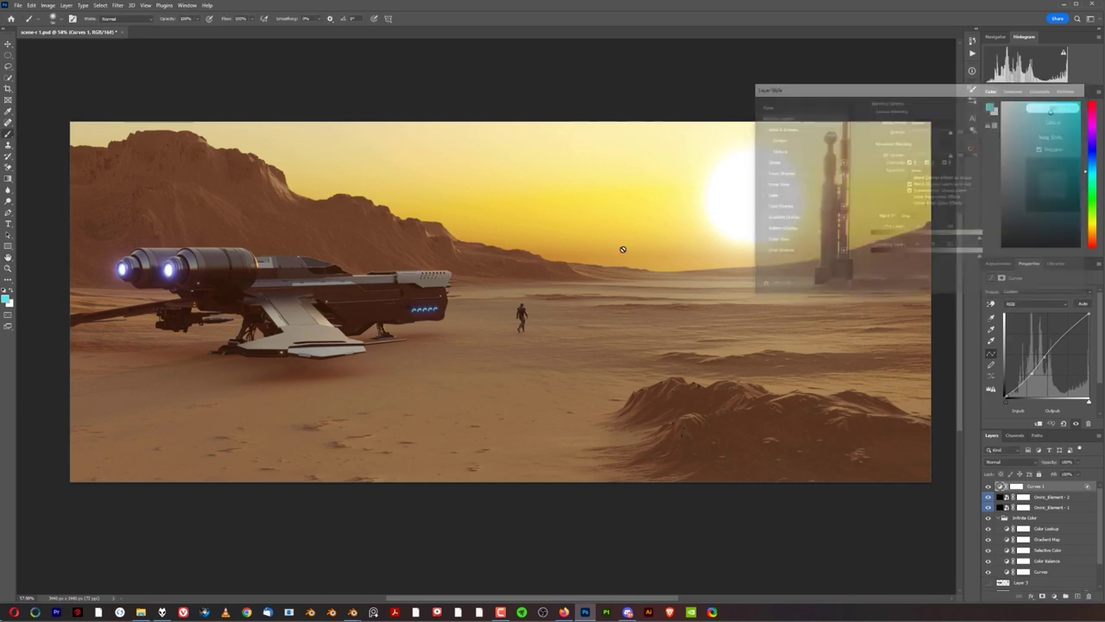
click(989, 487)
click(989, 487)
click(989, 487)
click(989, 487)
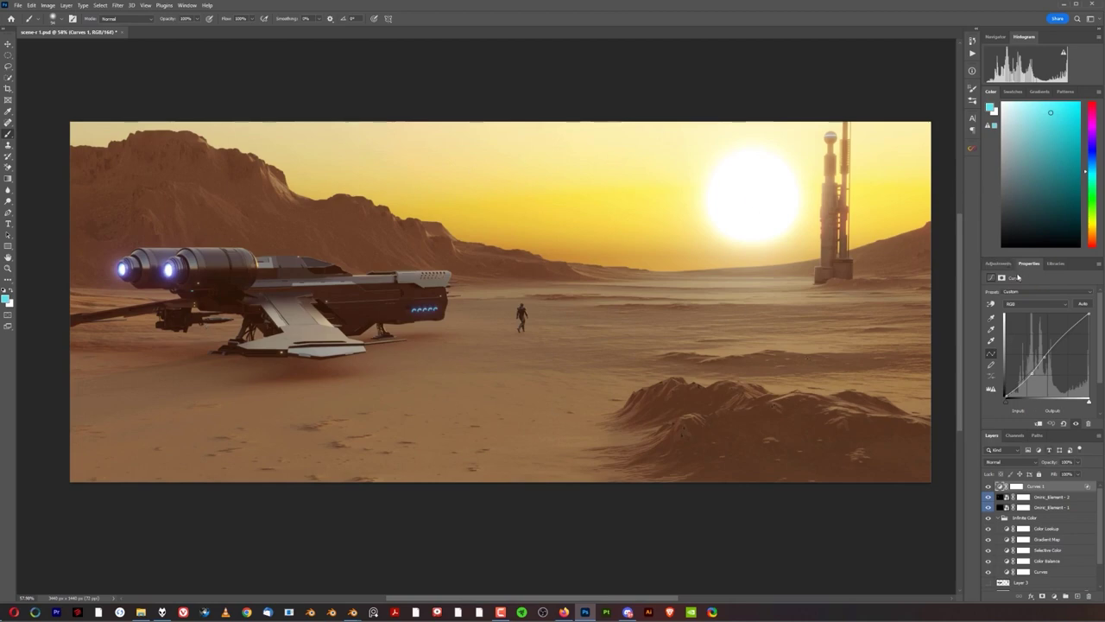
Step: Add a Vibrance adjustment on top with vibrance at about +60 and saturation at about -9
click(1001, 264)
click(1028, 264)
key(ctrl+alt+v)
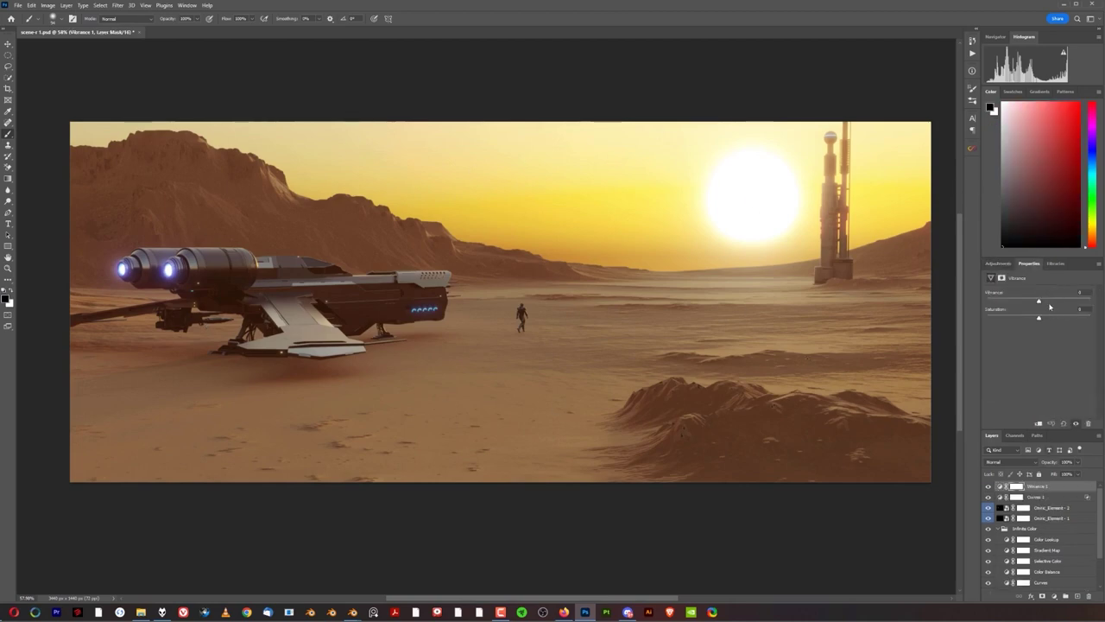
drag(1039, 321, 1035, 320)
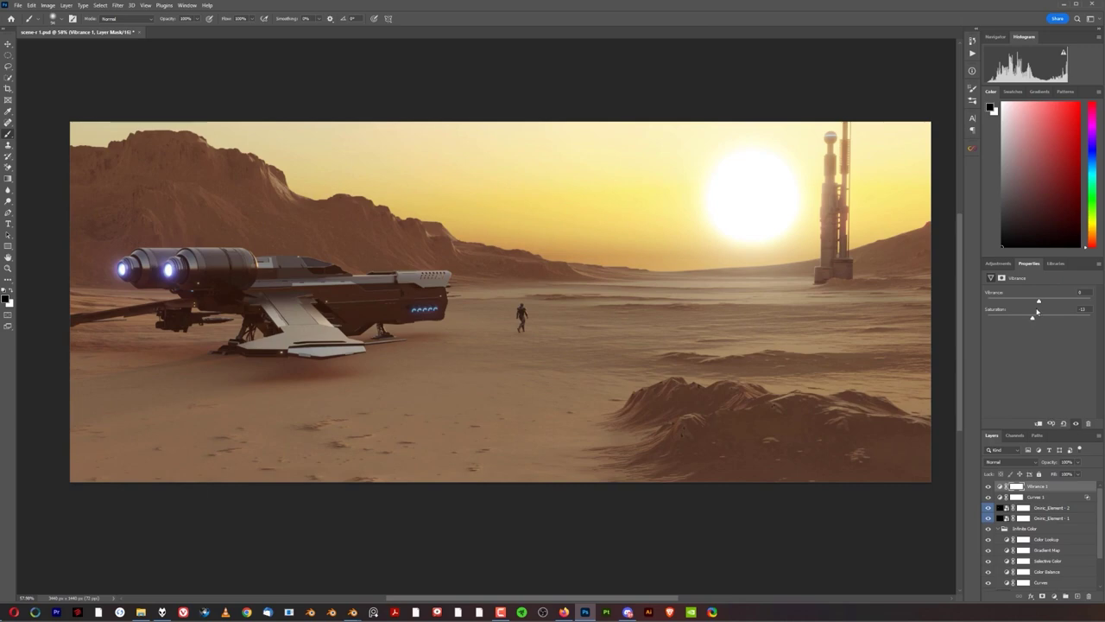
drag(1040, 301, 1071, 304)
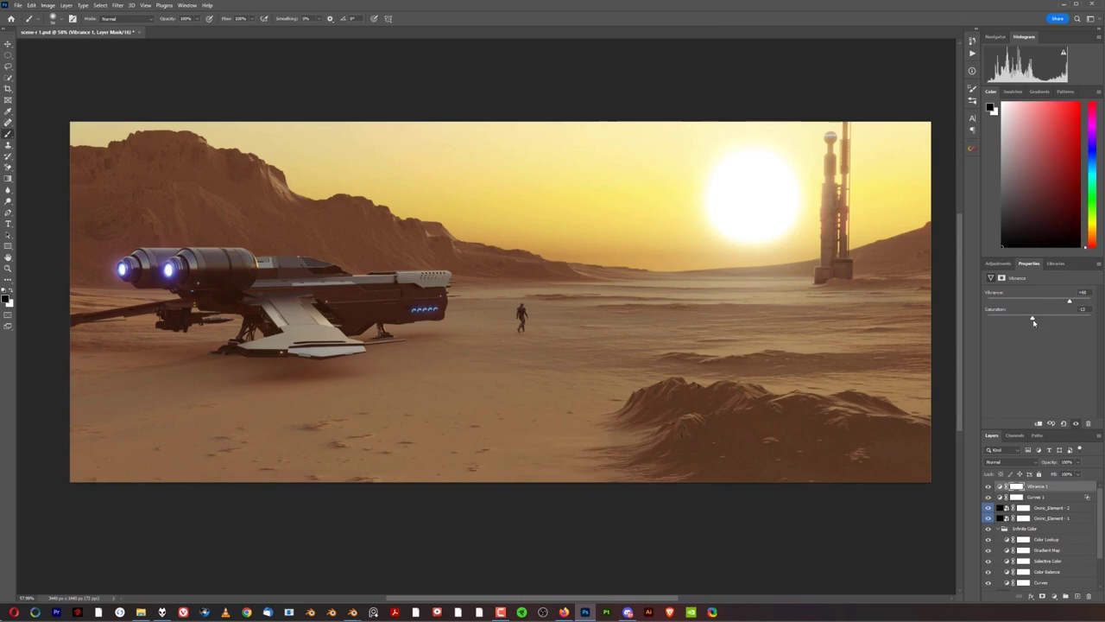
drag(1033, 320, 1065, 301)
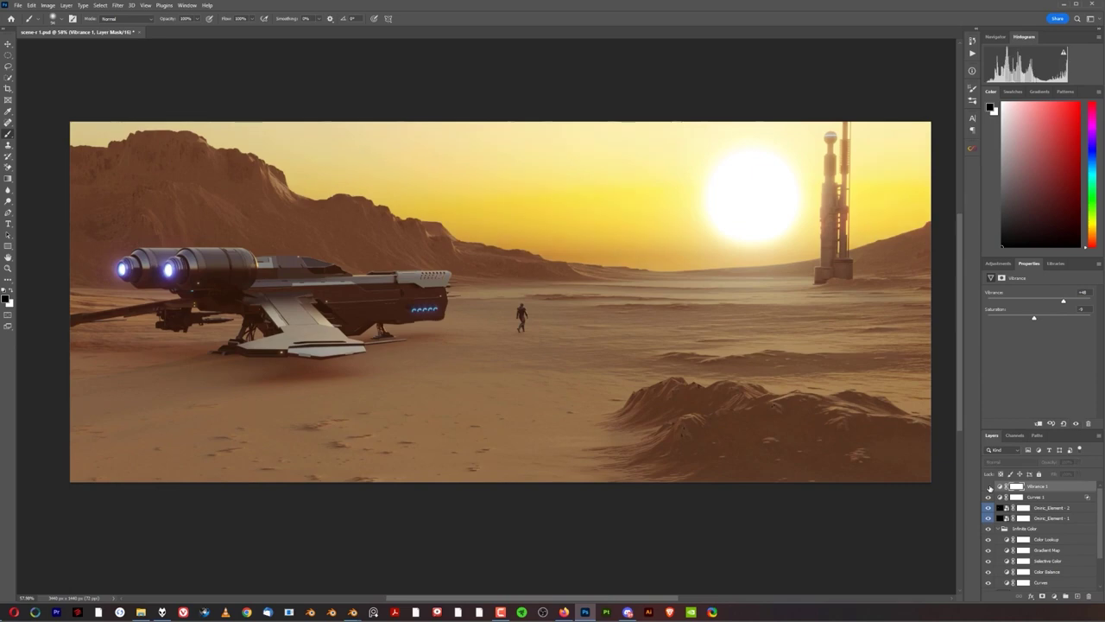
drag(1036, 319, 1073, 302)
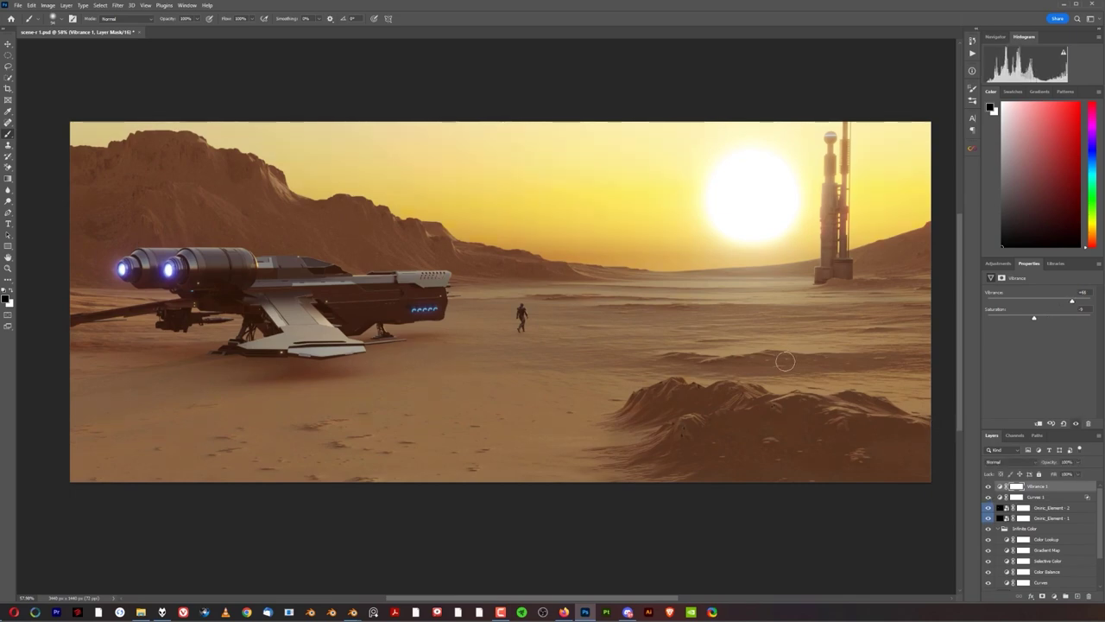
Step: Add a second Curves adjustment above the Vibrance layer and, in its Blue channel, raise the black point and lower the white point
click(998, 262)
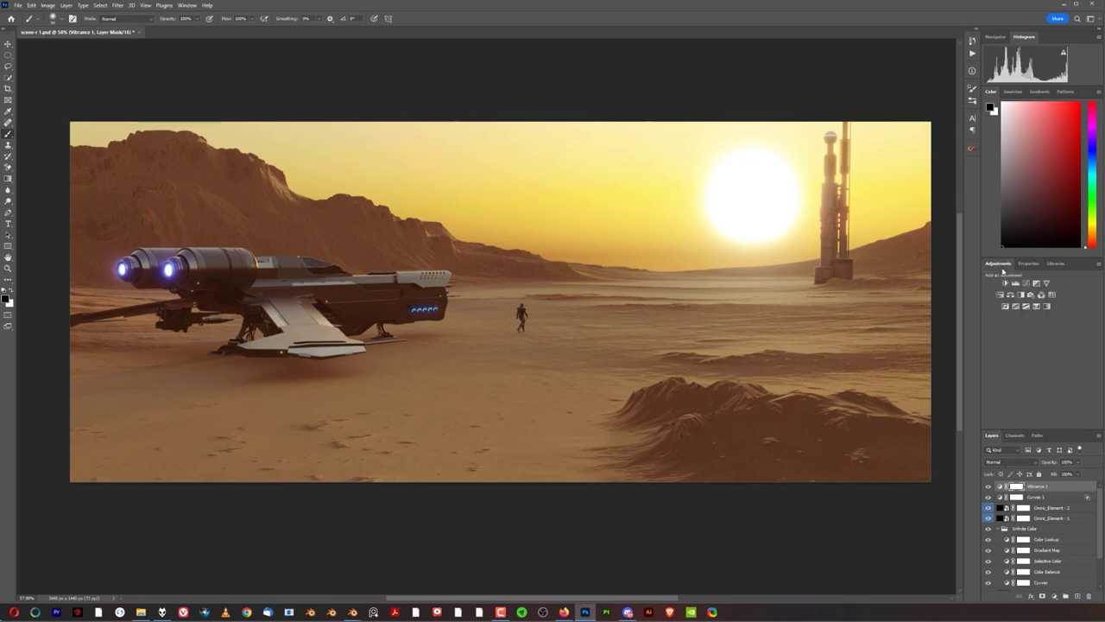
click(1029, 285)
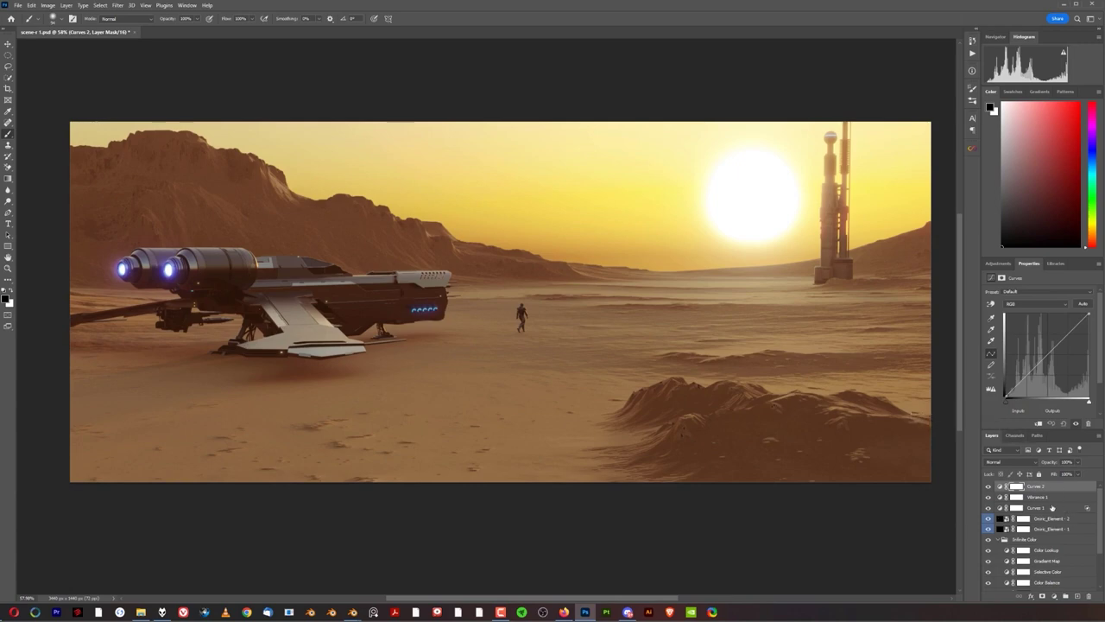
click(1036, 304)
click(1028, 334)
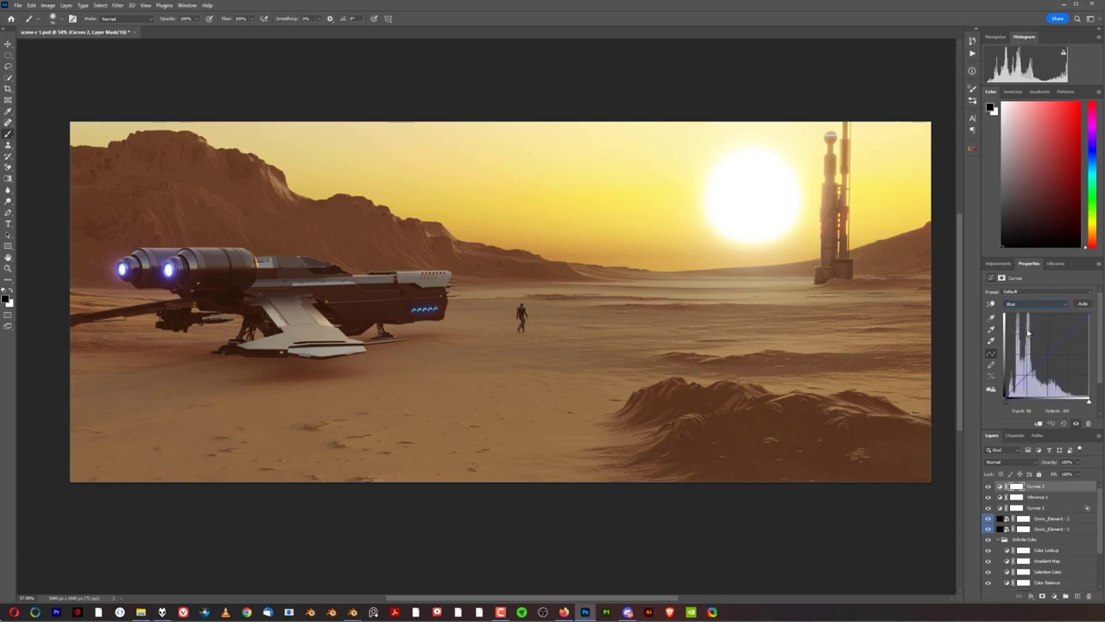
drag(1006, 397, 1006, 392)
key(Up)
key(Up)
key(Up)
key(Up)
key(Up)
key(Up)
key(Up)
key(Up)
key(Up)
key(Up)
key(Up)
key(Up)
key(Up)
key(Up)
key(Up)
key(Up)
key(Up)
key(Up)
key(Up)
key(Up)
key(Down)
key(Down)
key(Down)
key(Up)
key(Up)
key(Up)
key(Up)
key(Up)
key(Up)
key(Up)
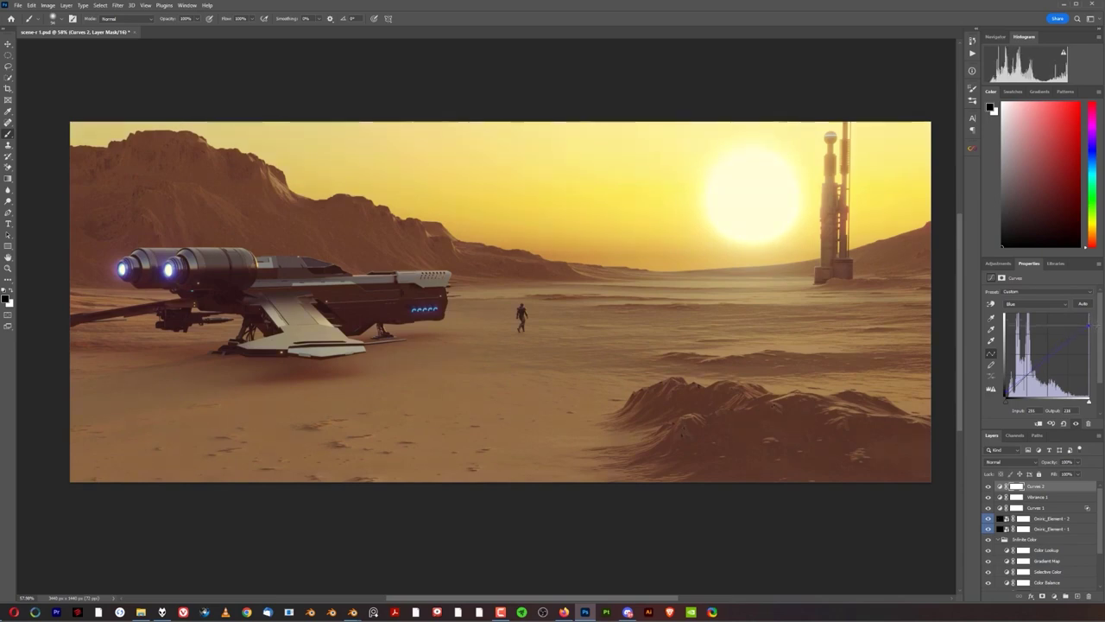
Step: Shape the Red channel of the second Curves adjustment with one point in the highlights and one in the shadows
click(1053, 305)
click(1042, 321)
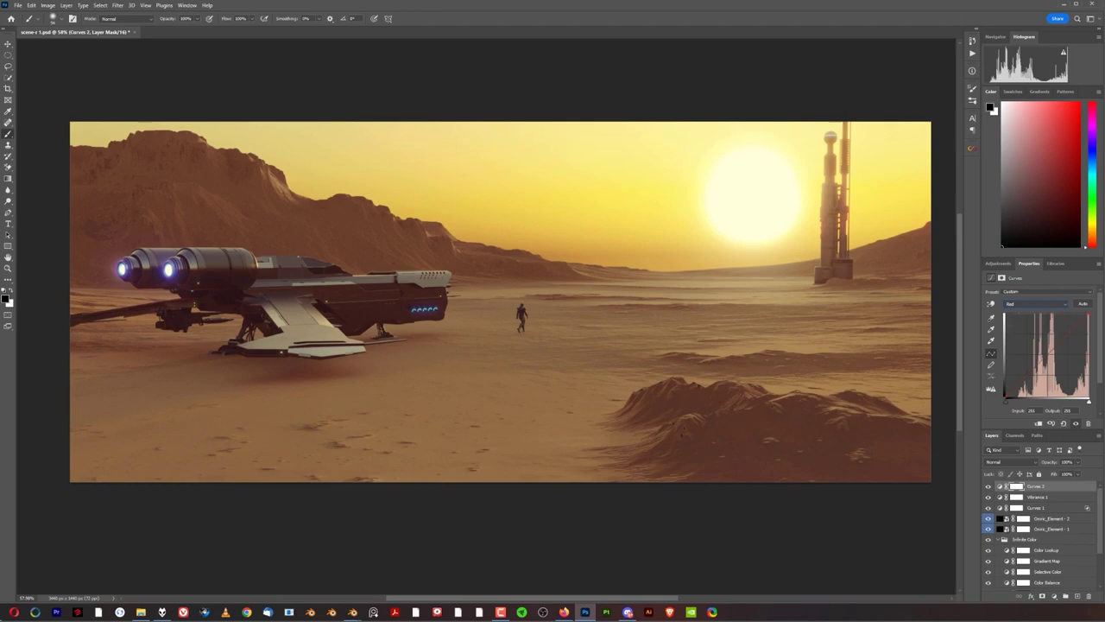
drag(1067, 333, 1064, 332)
drag(1016, 388, 1015, 385)
Step: Compare the full composite with the bottom layer alone by isolating and restoring it twice
scroll(1022, 575, down, 3)
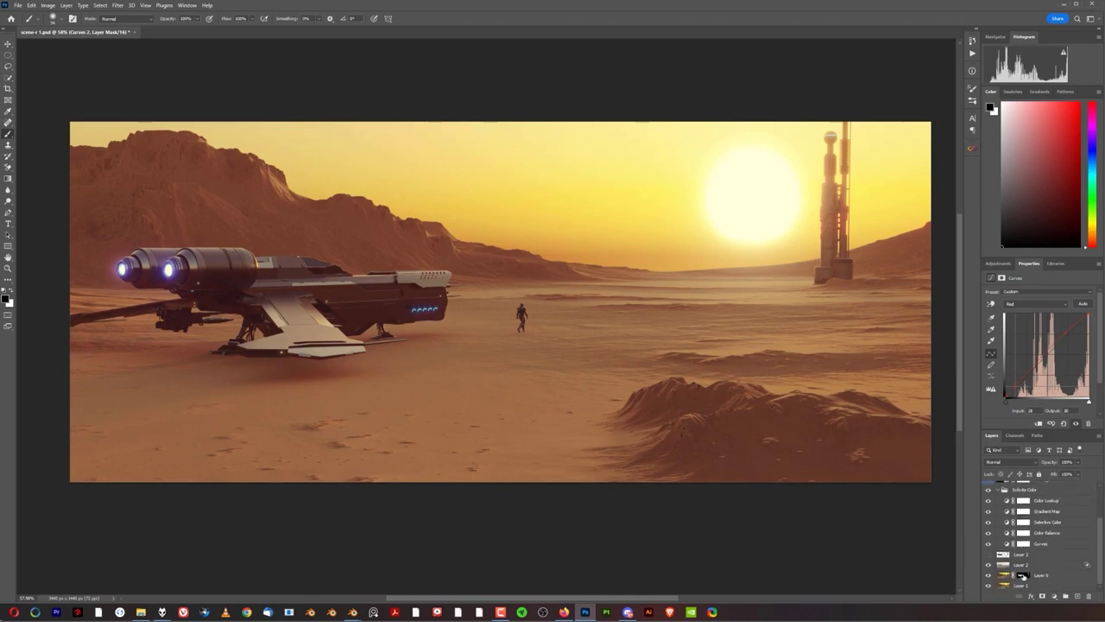
alt+click(988, 586)
alt+click(988, 587)
alt+click(987, 586)
alt+click(988, 586)
Step: Examine the graded spaceship and its surroundings up close, and save the document
scroll(190, 300, up, 14)
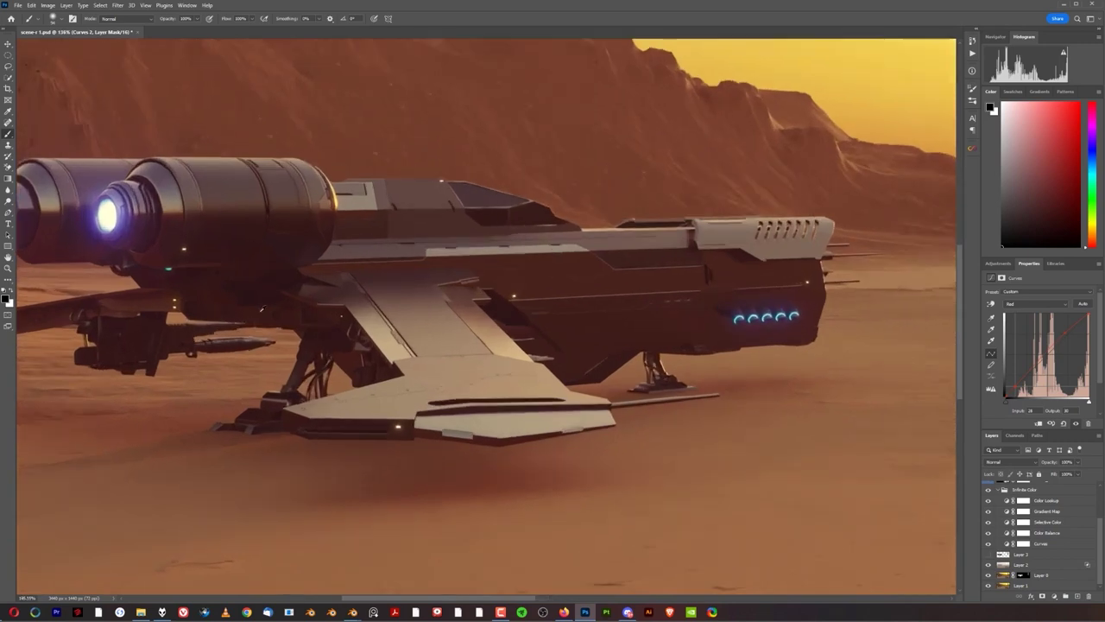
scroll(301, 305, down, 1)
scroll(301, 306, down, 10)
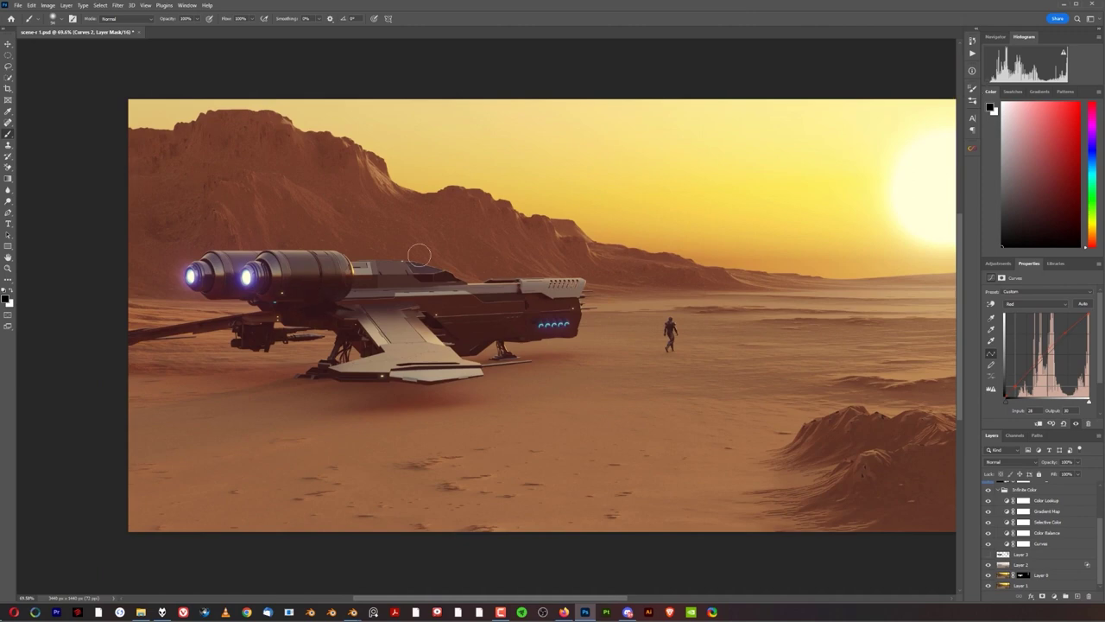
scroll(1044, 532, up, 2)
scroll(1045, 533, up, 1)
scroll(667, 374, up, 1)
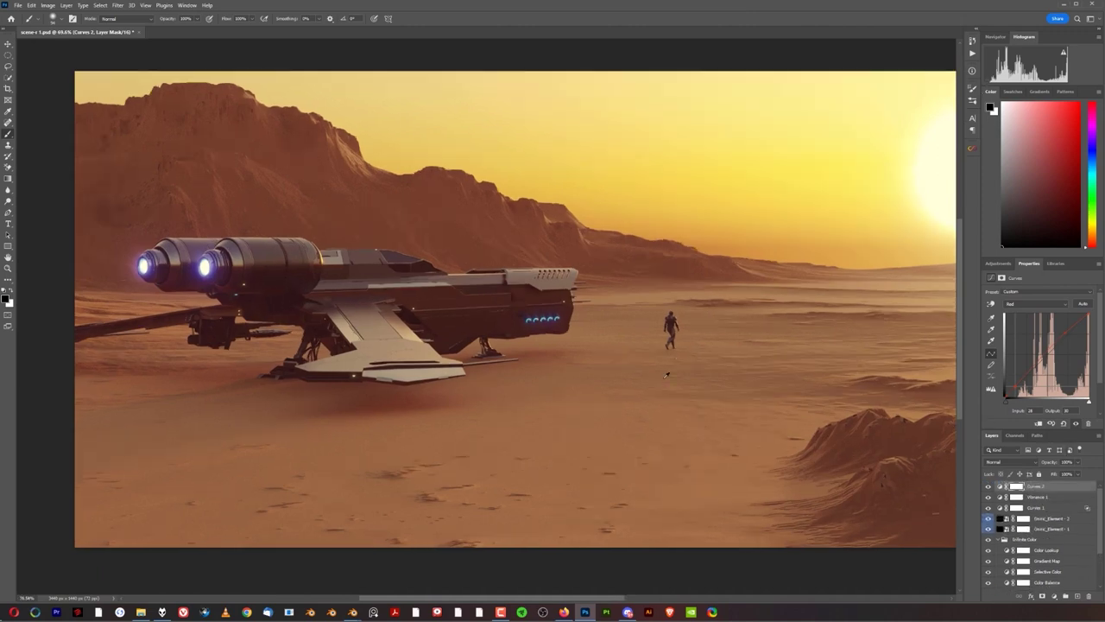
scroll(701, 284, down, 2)
key(ctrl+s)
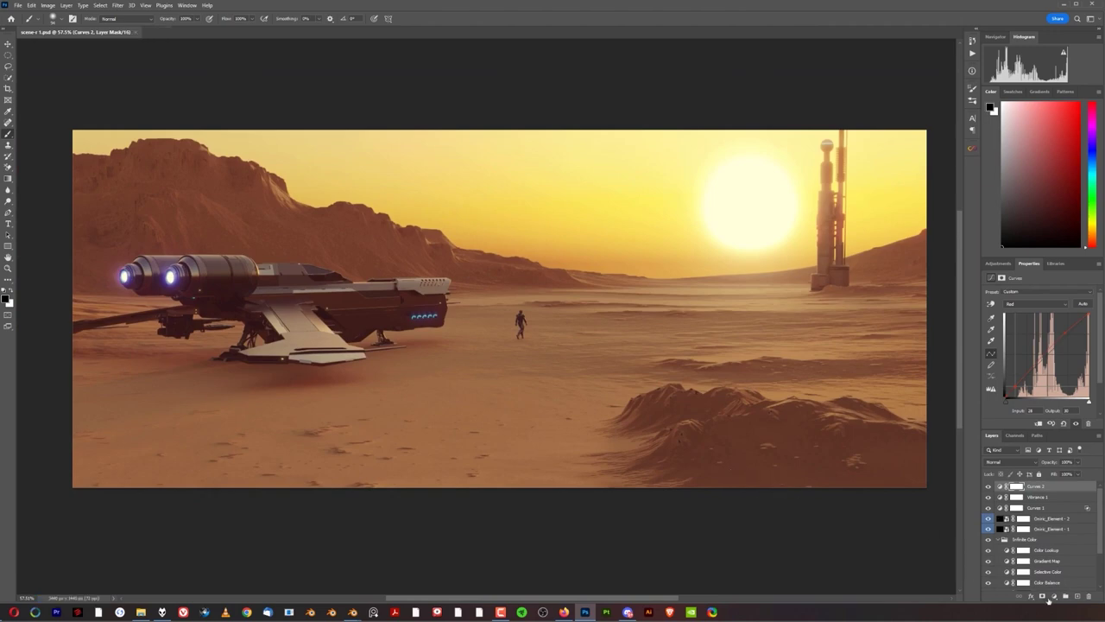
Step: Create a new layer above the second Curves adjustment and open the brush preset library
click(1076, 596)
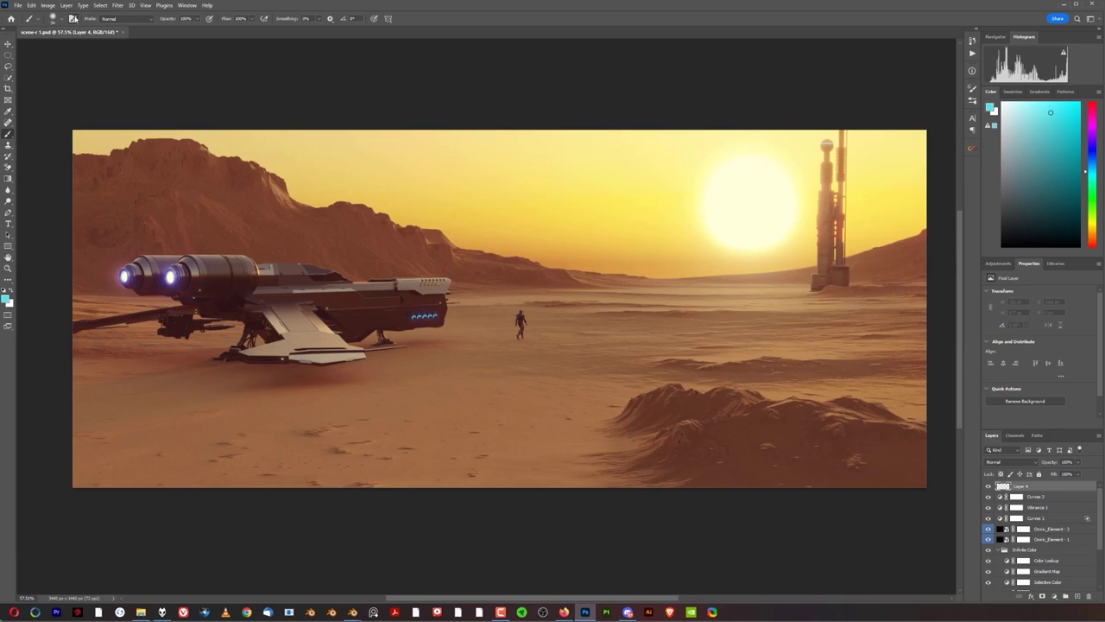
key(F5)
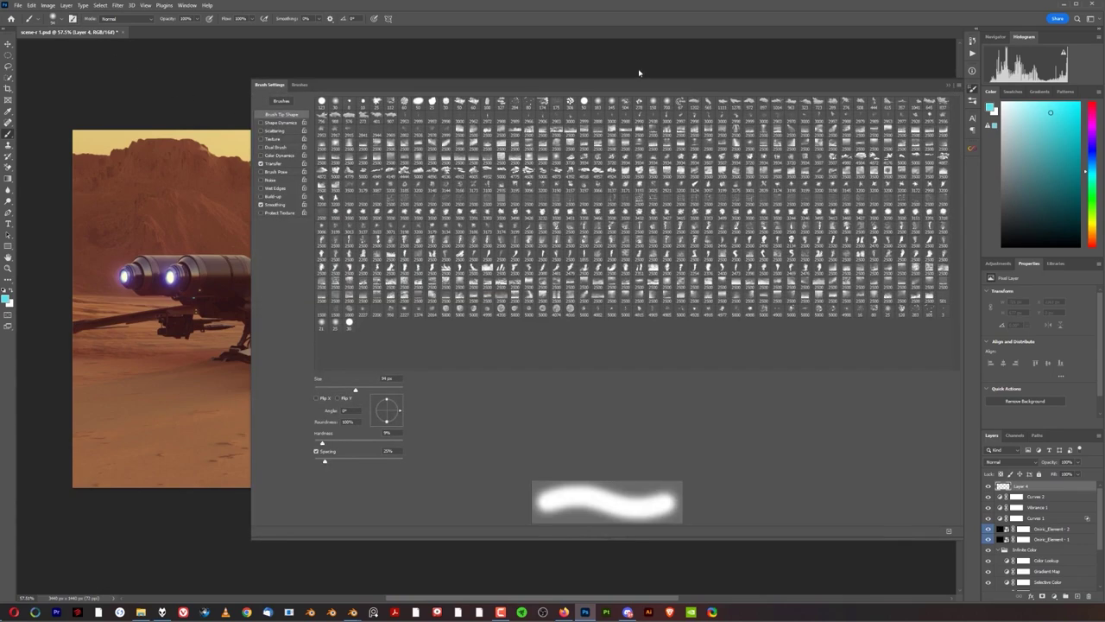
drag(636, 82, 584, 65)
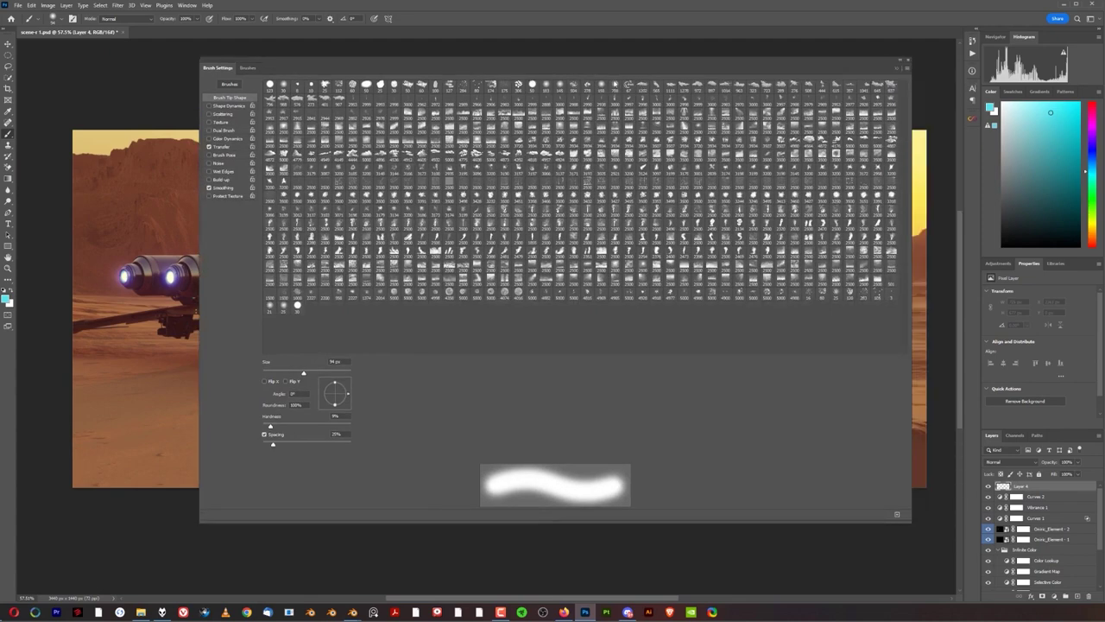
click(249, 68)
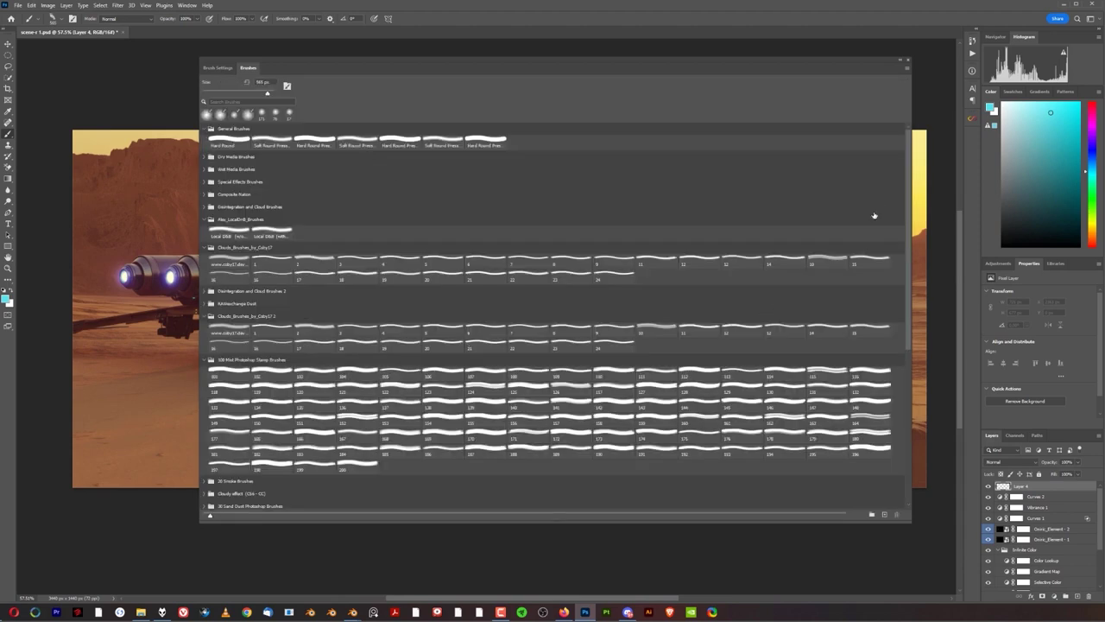
Step: Look through the mist, cloud and dust brush sets and pick brush 4 from 100 Cloudy Smoke Photoshop Stamp Brushes
drag(907, 209, 911, 401)
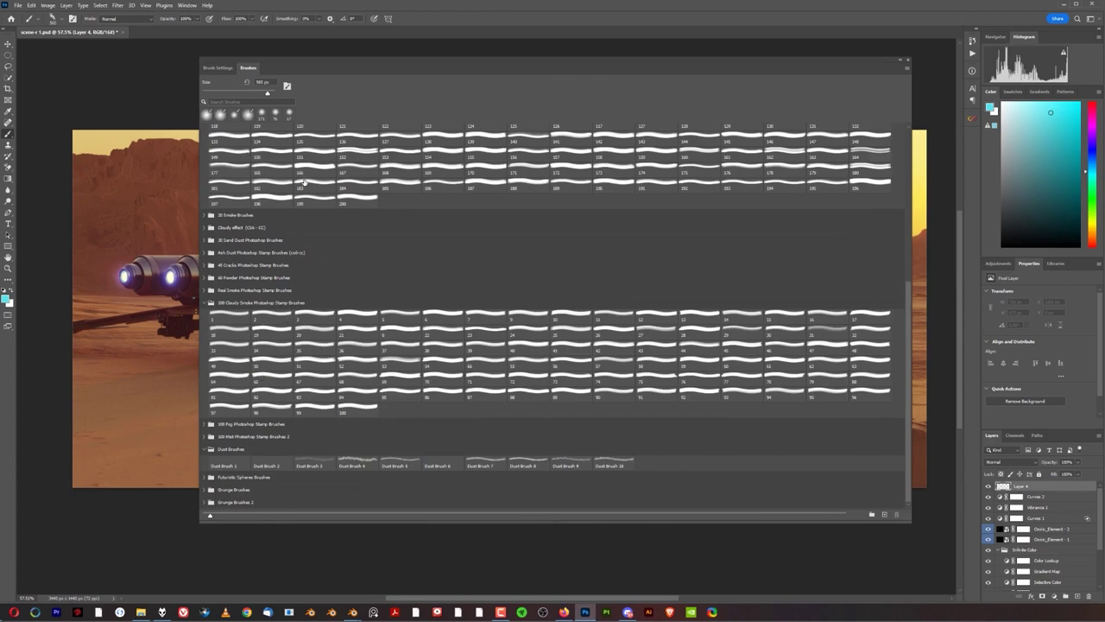
drag(909, 368, 894, 264)
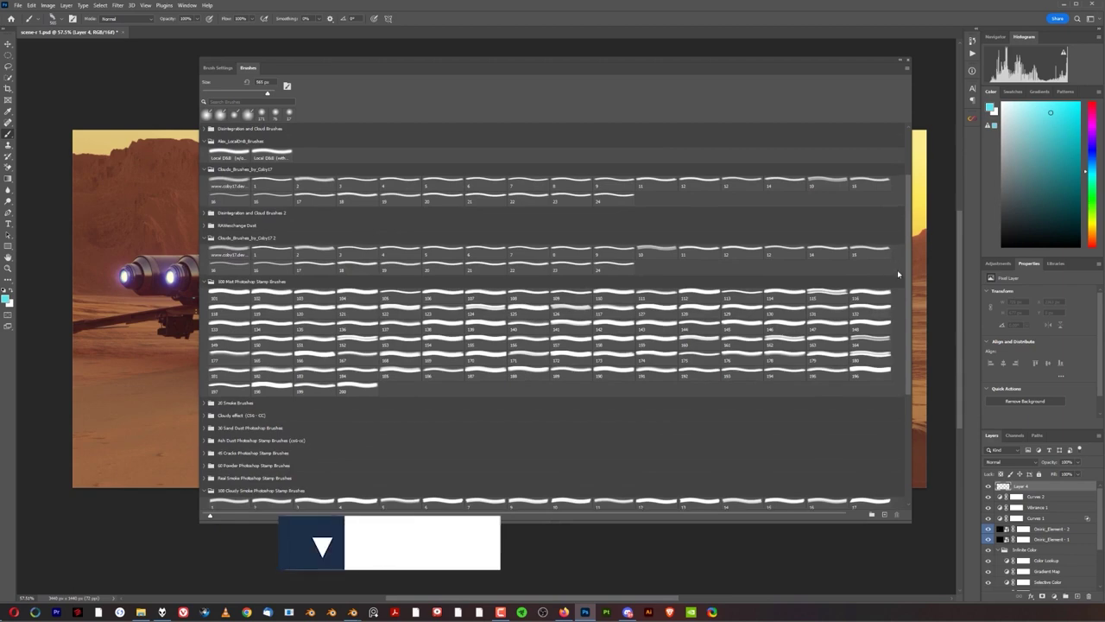
scroll(264, 357, down, 3)
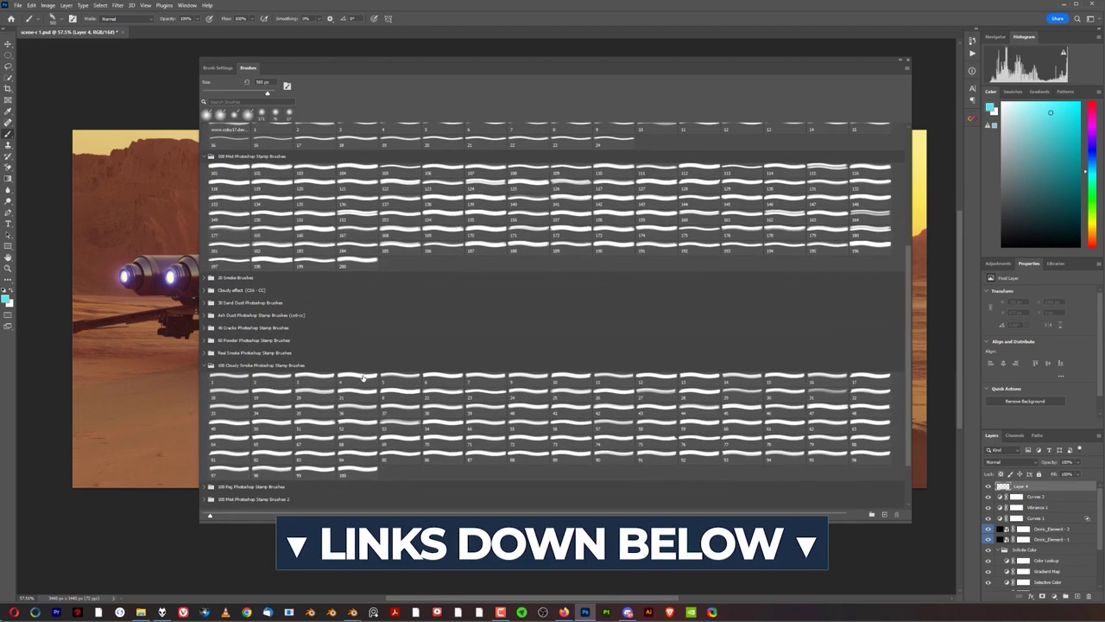
click(361, 376)
scroll(497, 311, up, 3)
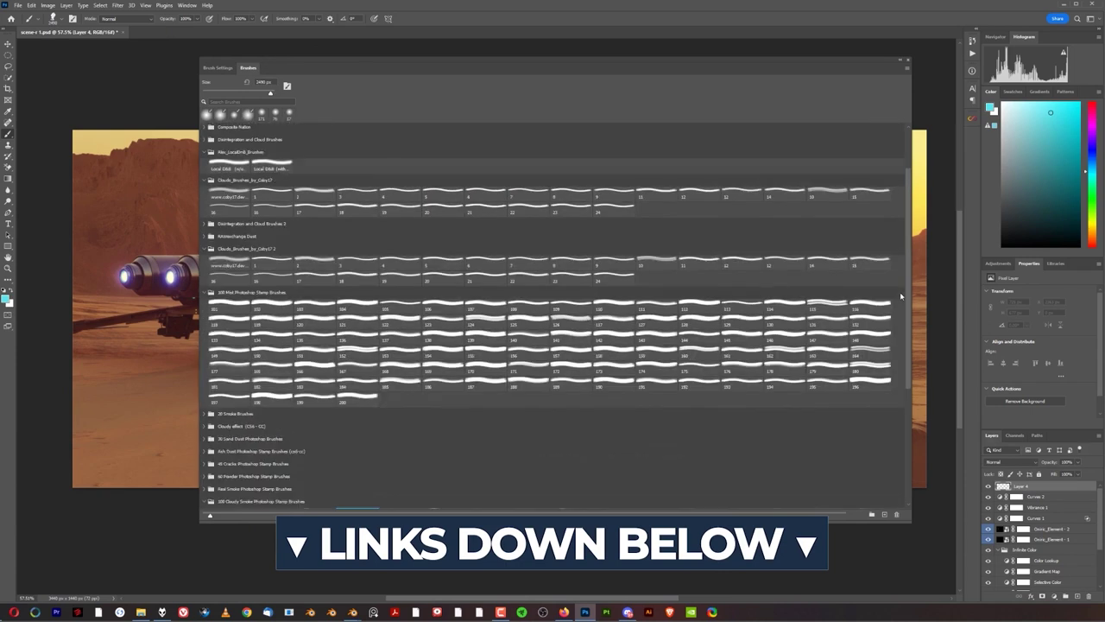
Step: Choose brush 108 from the 100 Mist Photoshop Stamp Brushes set and enlarge its tip to span the whole image
click(497, 304)
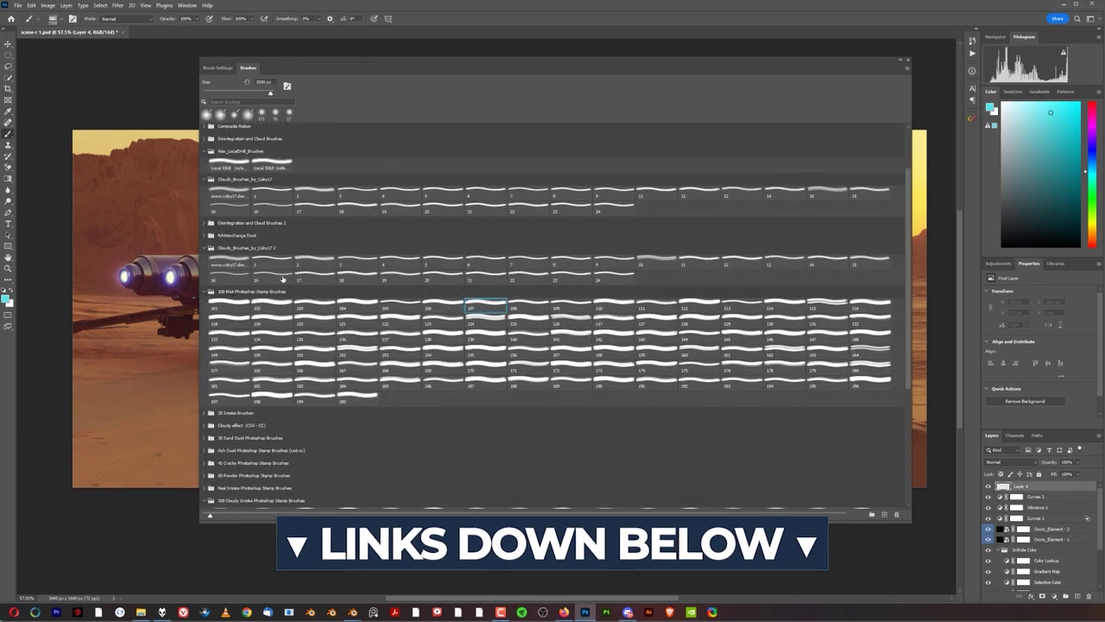
click(529, 307)
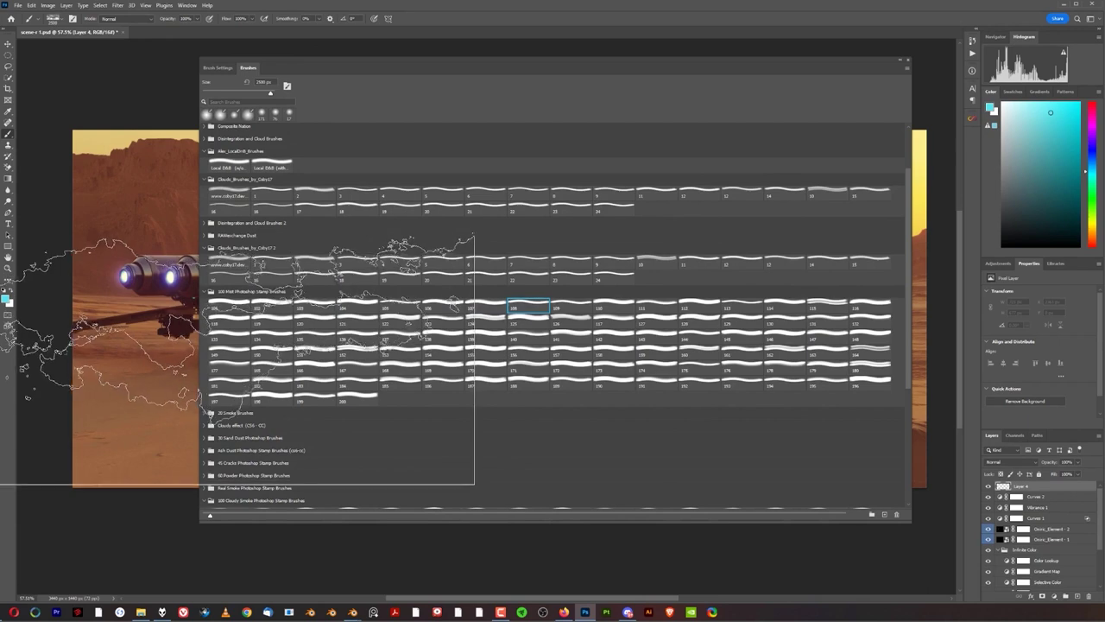
click(906, 63)
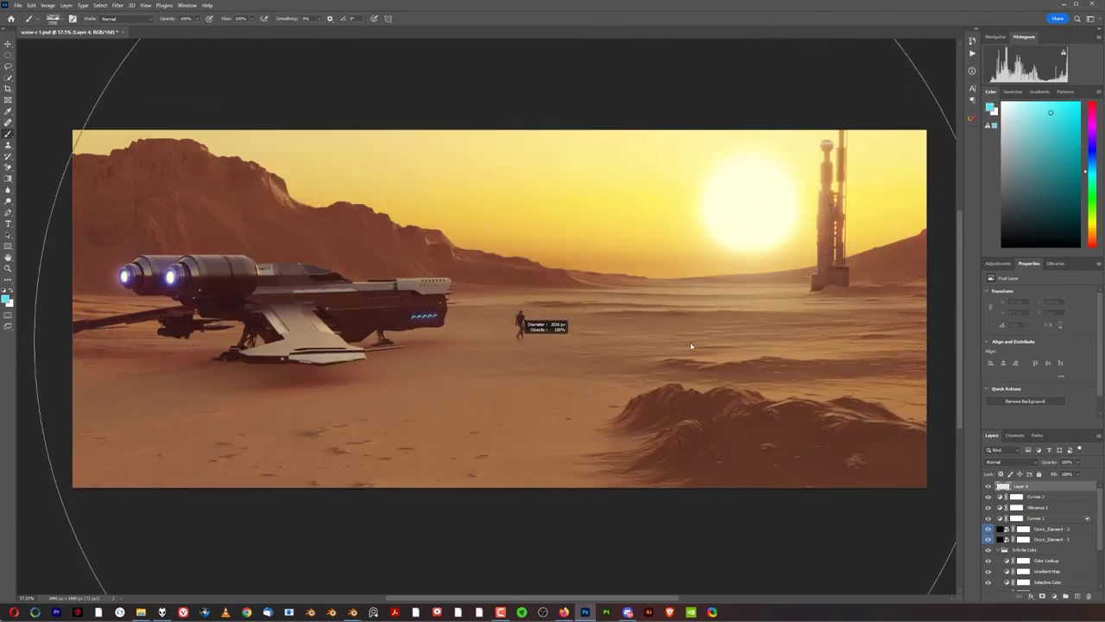
scroll(523, 349, down, 3)
scroll(523, 355, down, 4)
drag(478, 365, 509, 365)
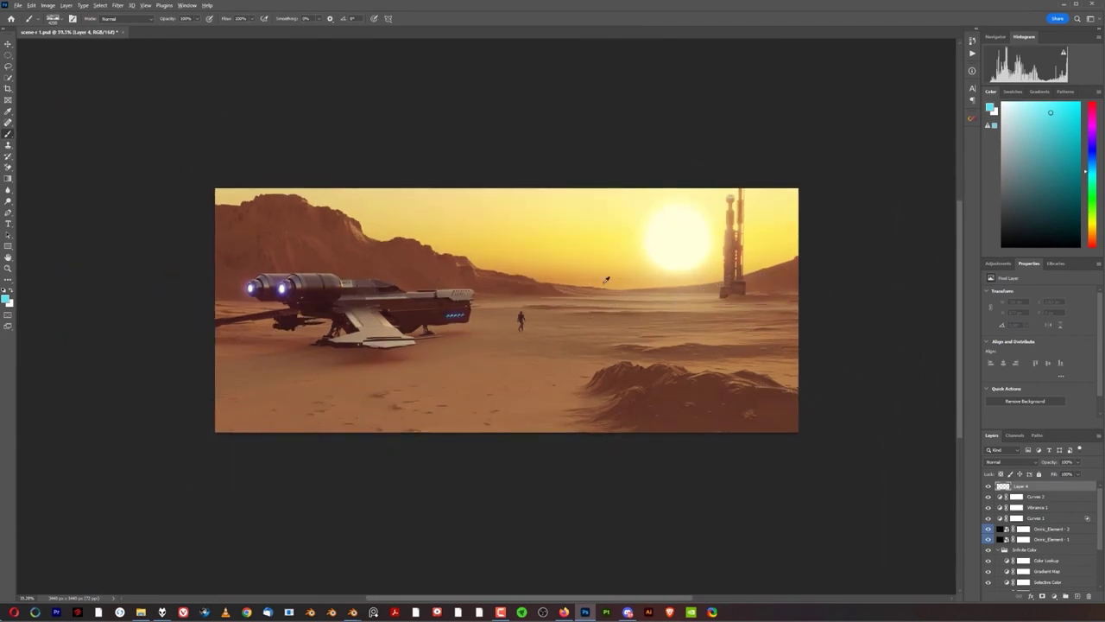
Step: Sample the light tan of the sand near the horizon and stamp mist once across the ship and desert floor
alt+click(646, 300)
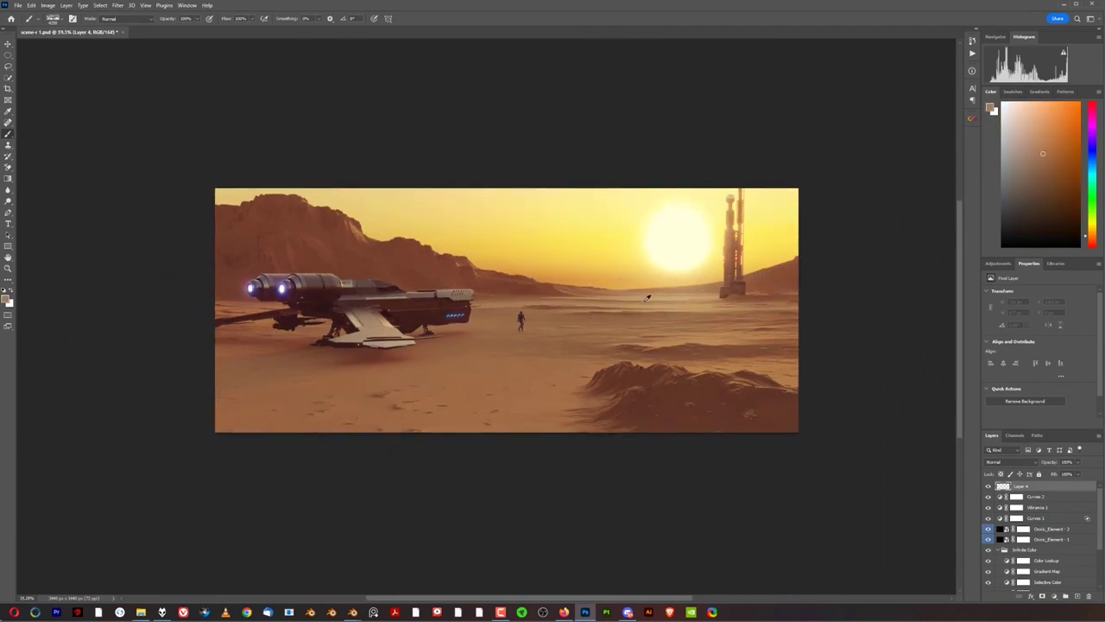
alt+click(648, 292)
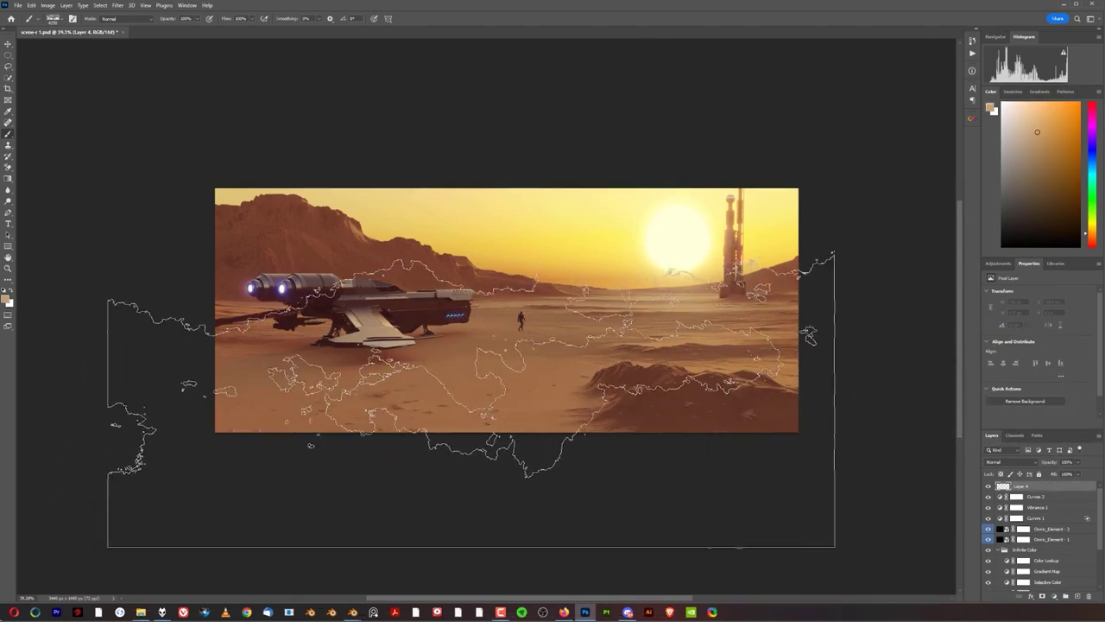
click(502, 371)
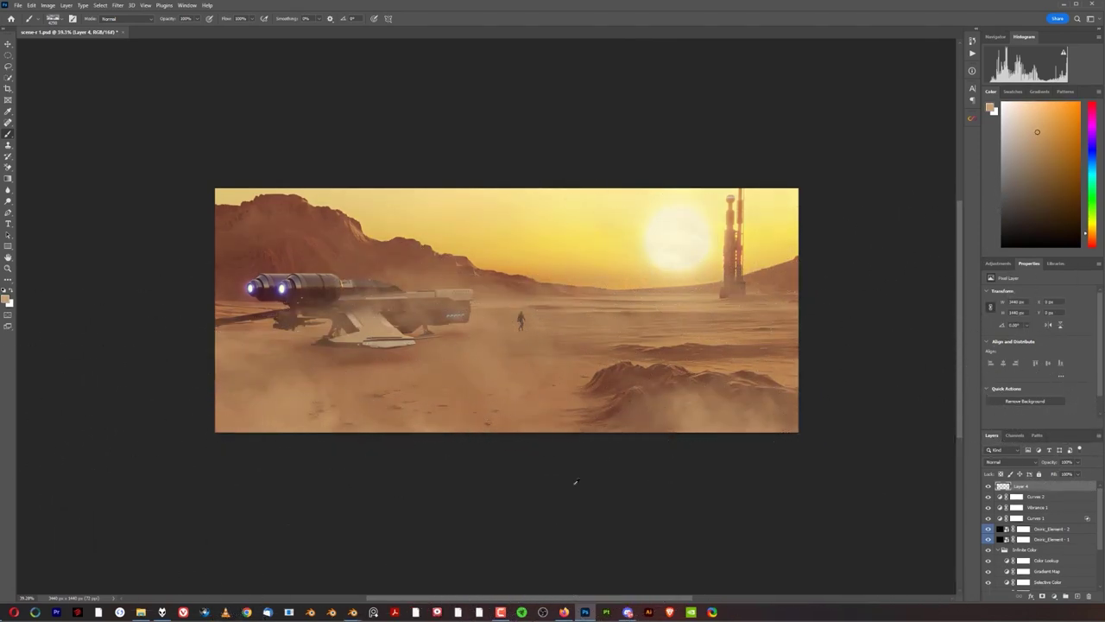
scroll(561, 468, up, 4)
scroll(561, 457, down, 3)
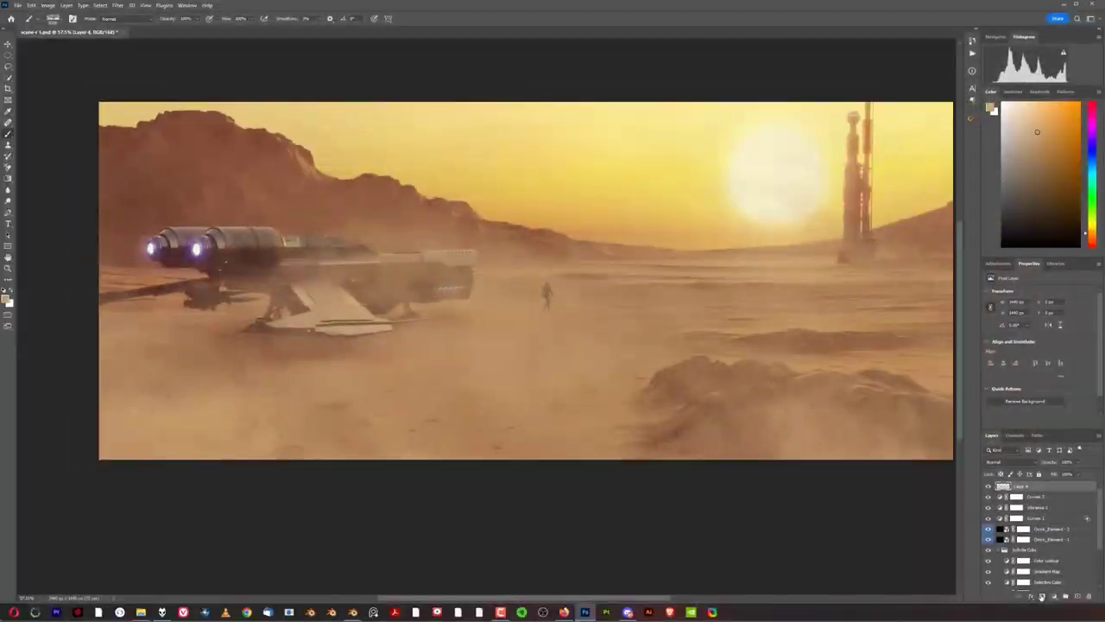
Step: Add a layer mask to Layer 4 and choose brush 4 from the first Clouds_Brushes_by_Coby17 set for masking
click(72, 18)
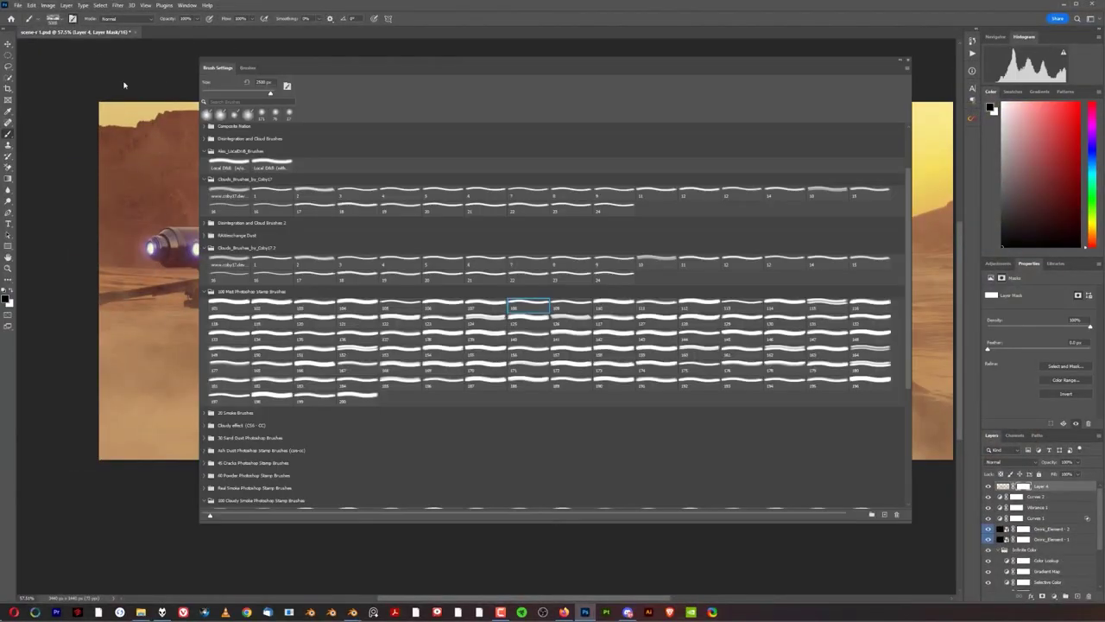
key(F5)
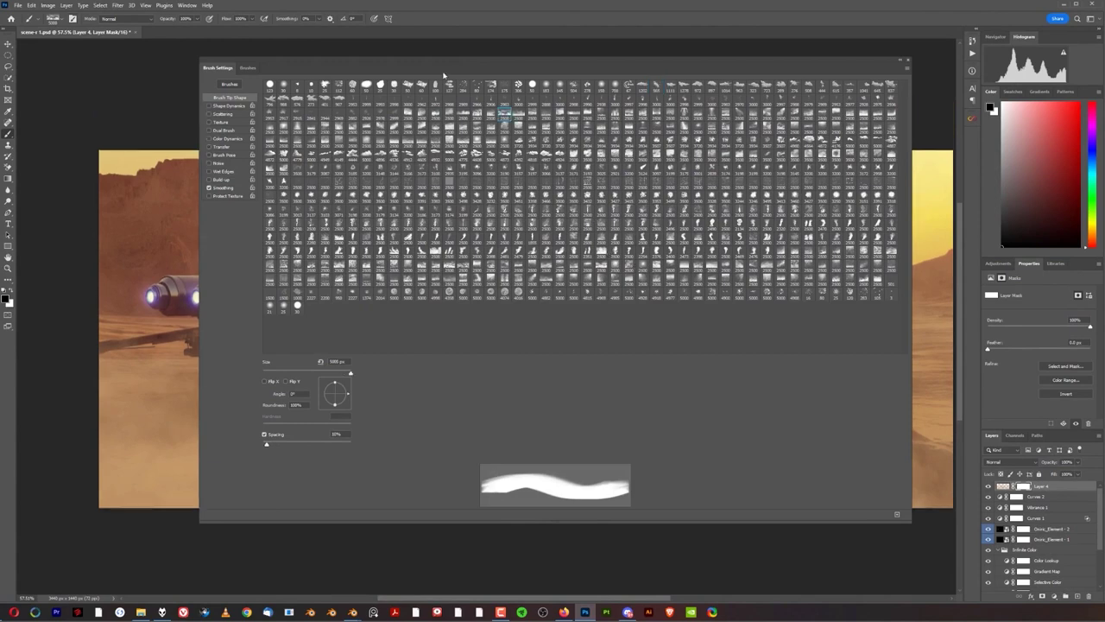
click(248, 67)
drag(913, 390, 908, 248)
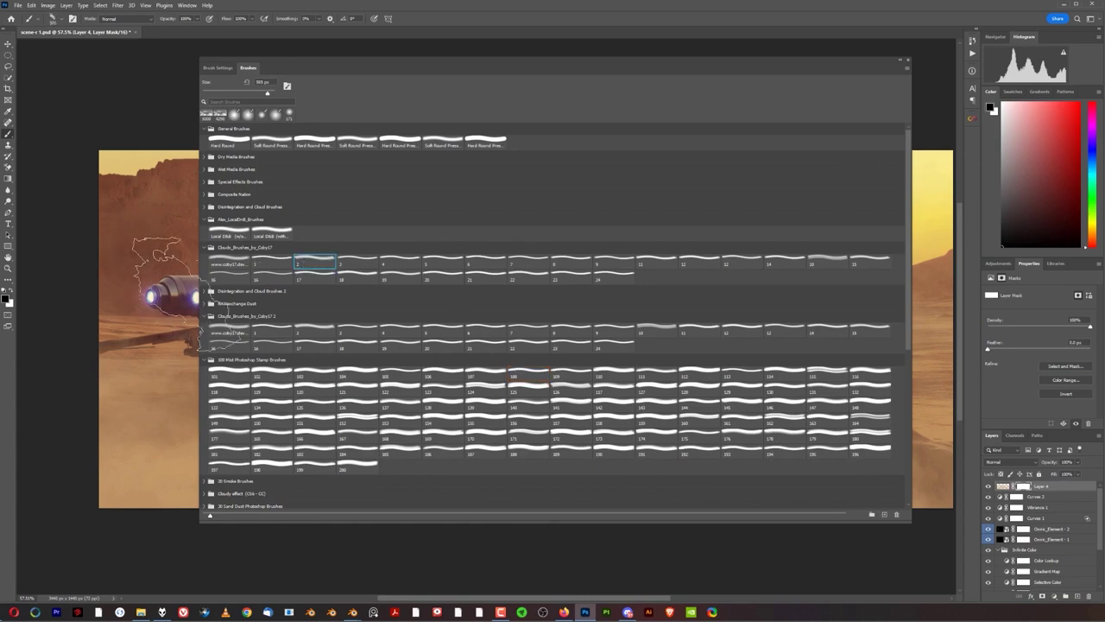
click(400, 259)
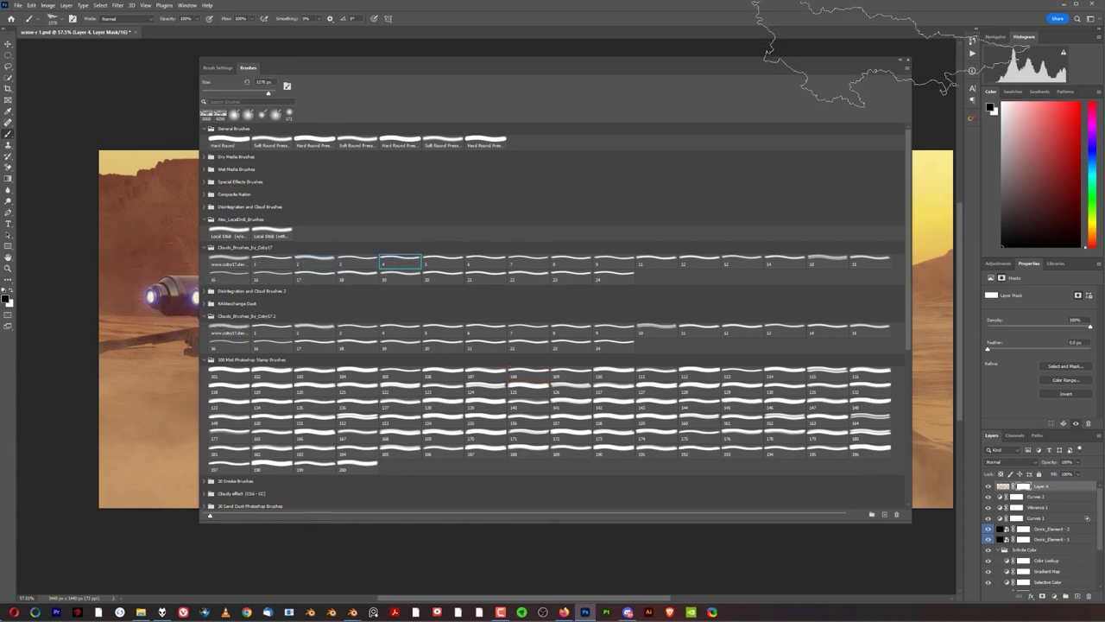
click(907, 62)
Step: Reduce the brush flow and paint black on the Layer 4 mask to thin the mist around the ship's nose and the walking figure
scroll(592, 388, down, 2)
scroll(591, 390, up, 2)
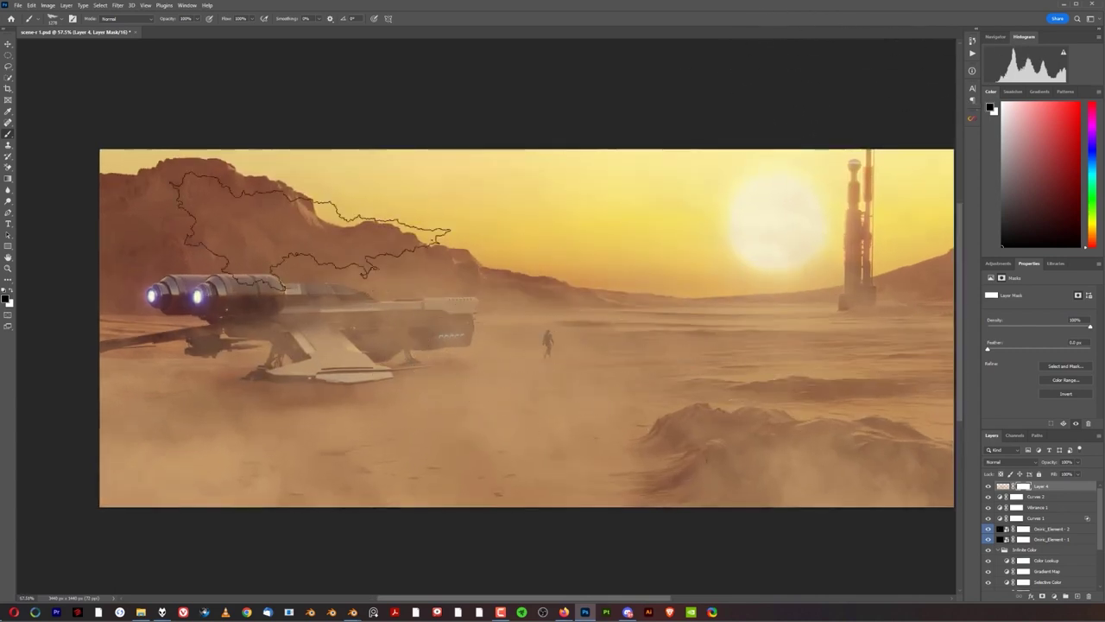
key(x)
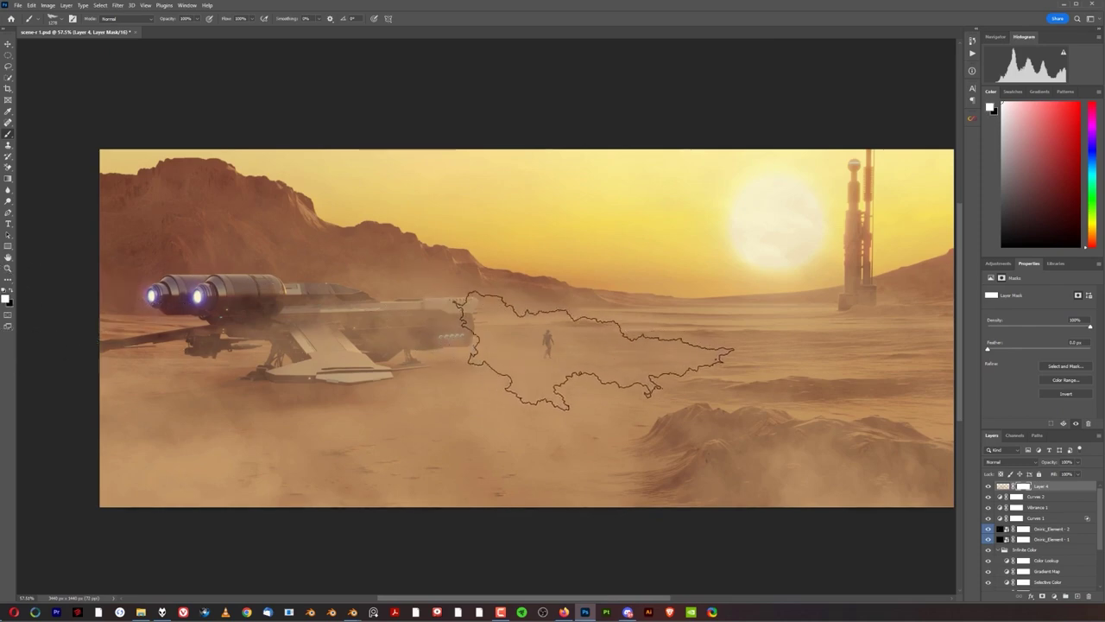
key(x)
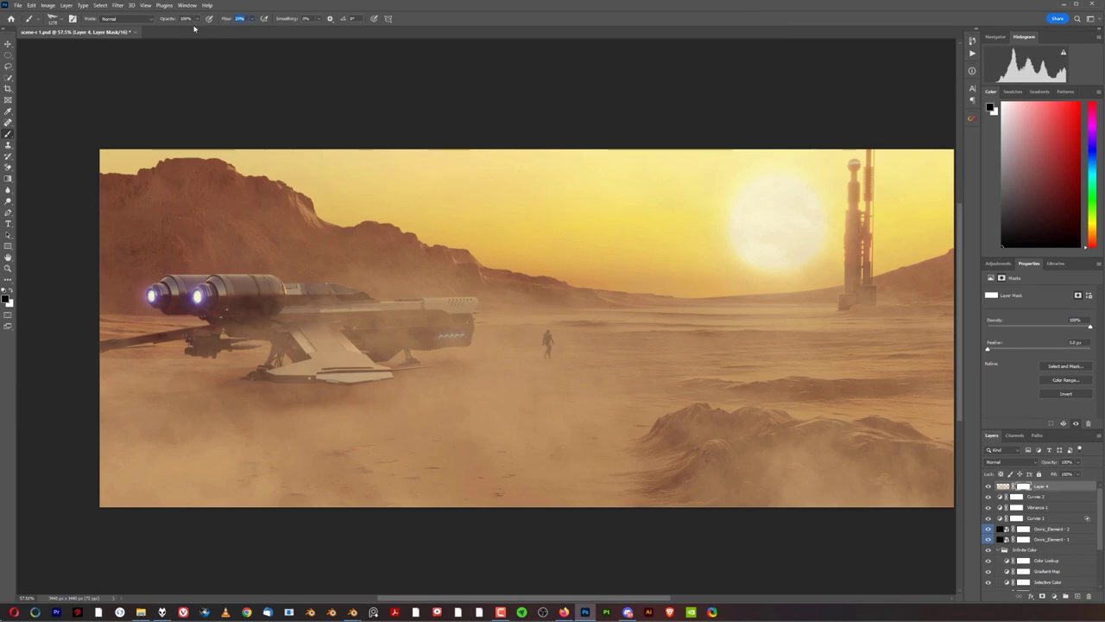
mouse_move(504, 362)
mouse_down()
mouse_move(338, 357)
mouse_move(316, 387)
mouse_move(467, 388)
mouse_move(549, 427)
mouse_move(675, 393)
mouse_move(641, 359)
mouse_up()
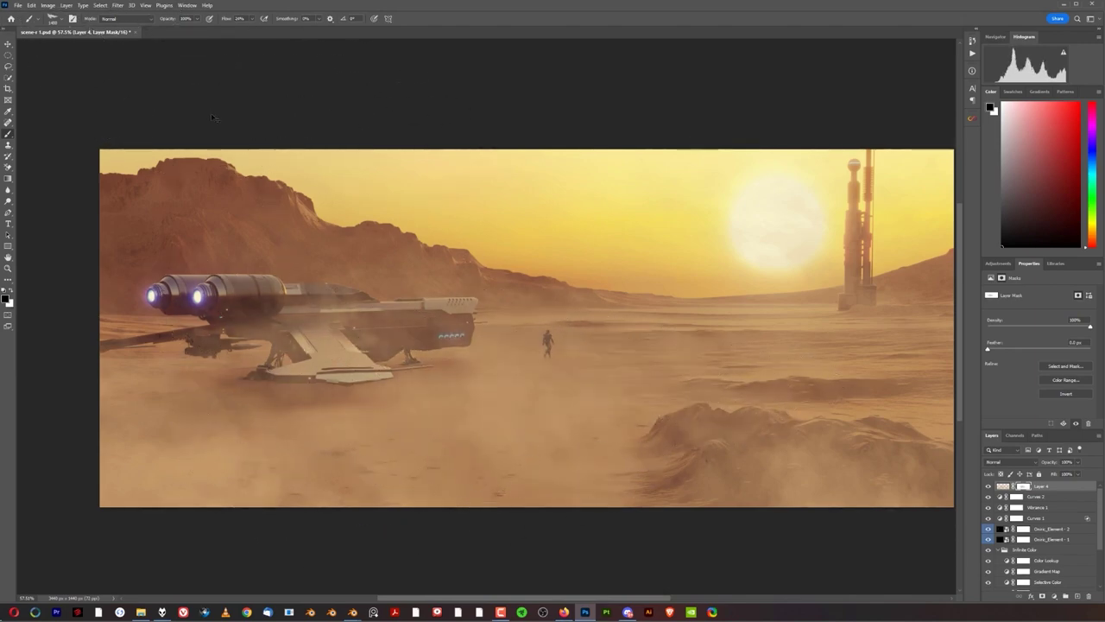
Step: Enable Transfer and Shape Dynamics for the cloud brush, with size jitter about 85%, angle jitter about 79% and roundness jitter about 71%
click(72, 19)
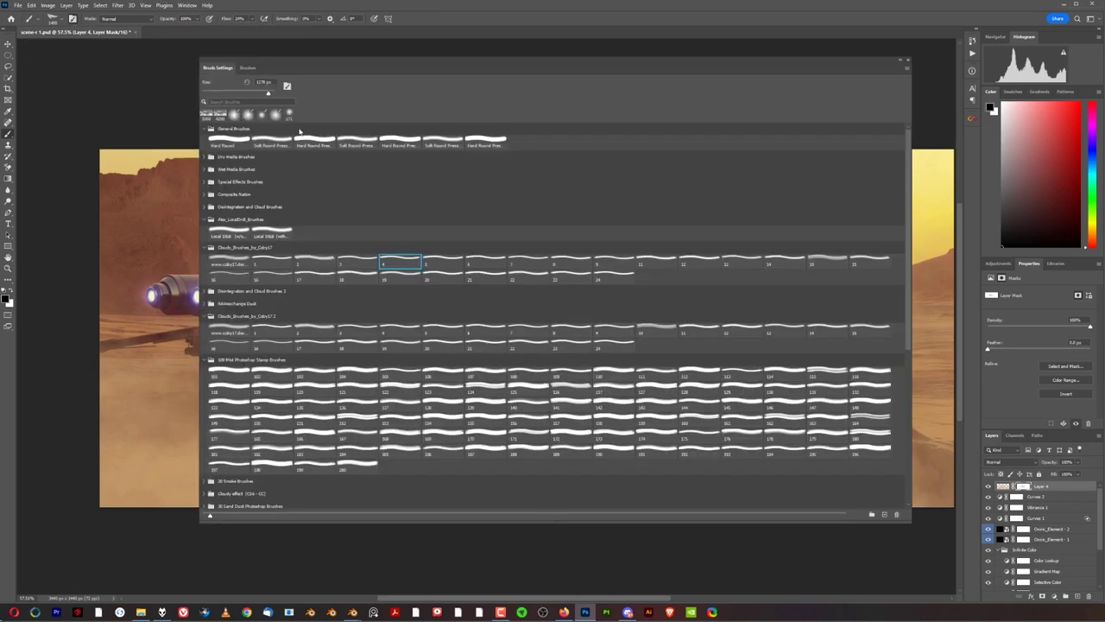
click(36, 21)
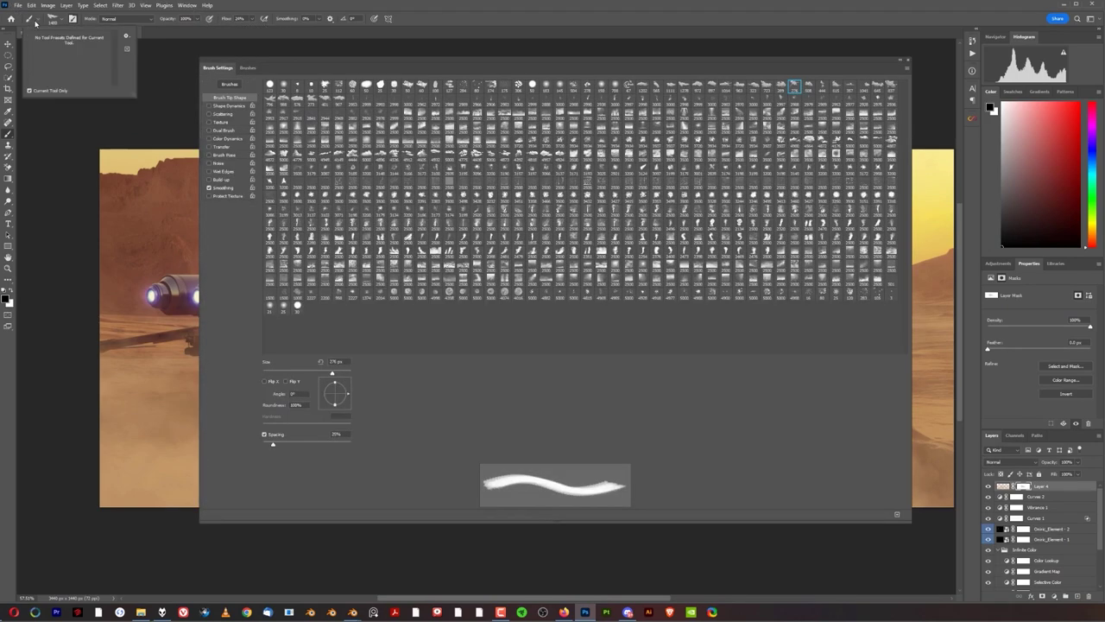
click(196, 105)
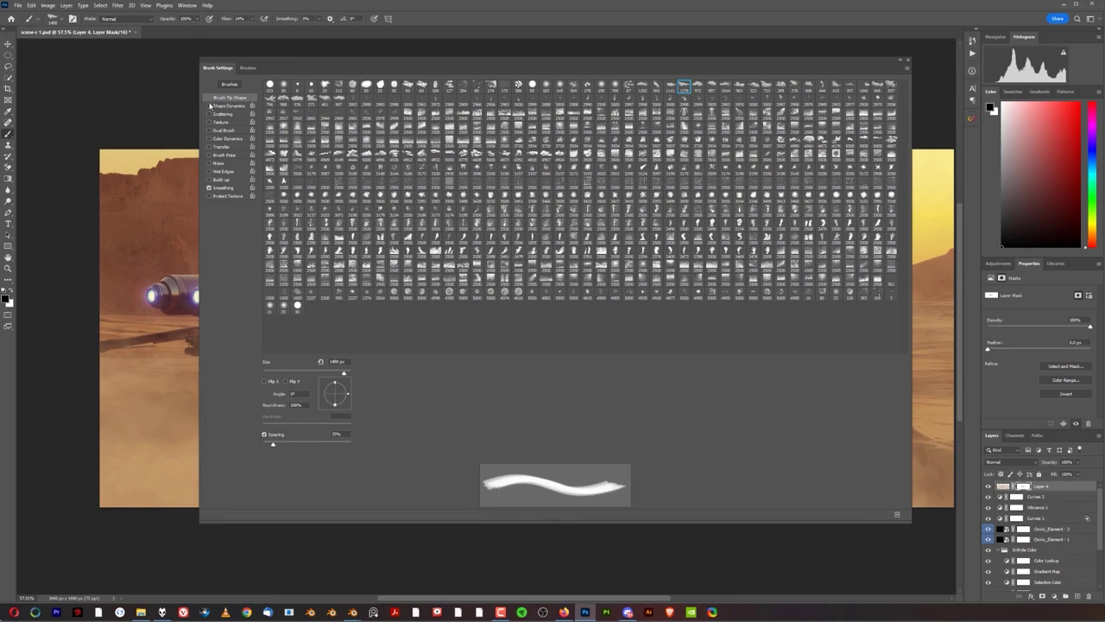
click(229, 107)
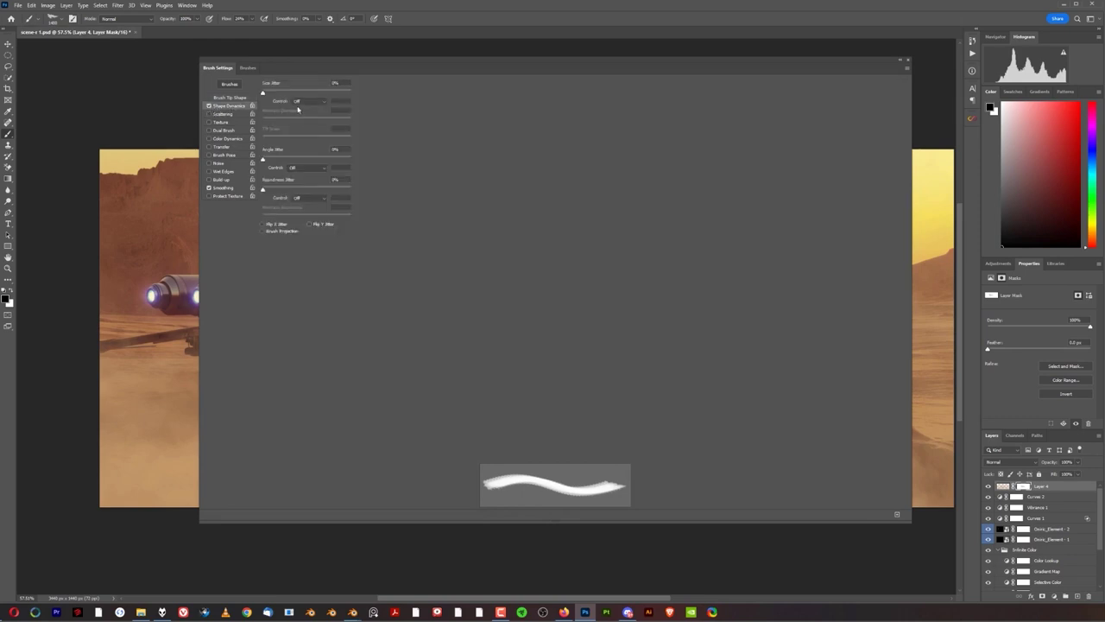
drag(265, 93, 337, 92)
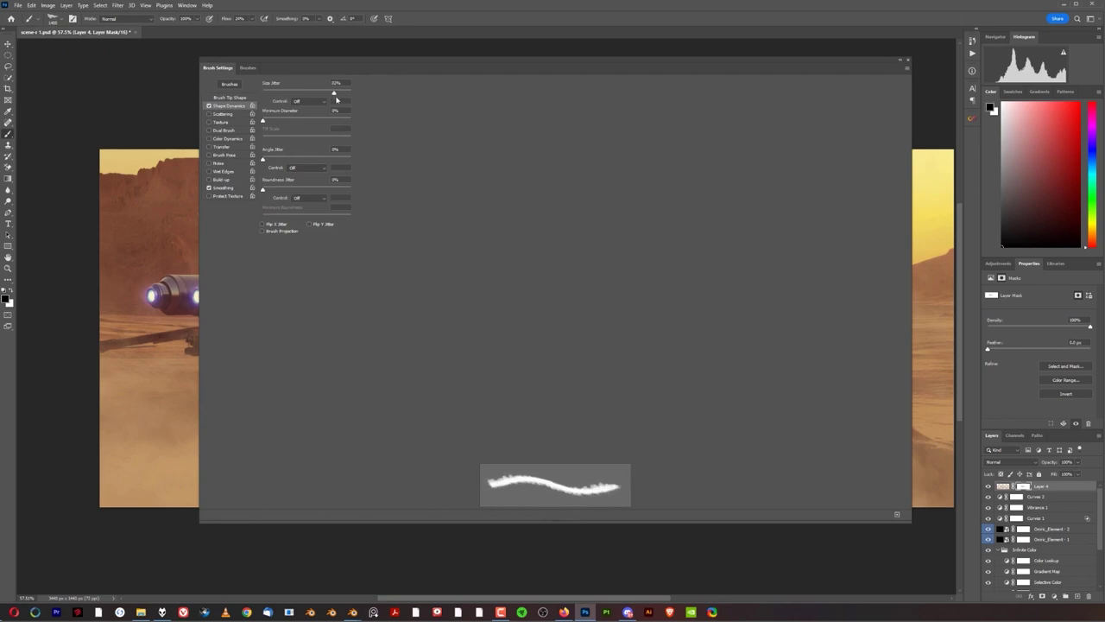
drag(264, 162, 333, 165)
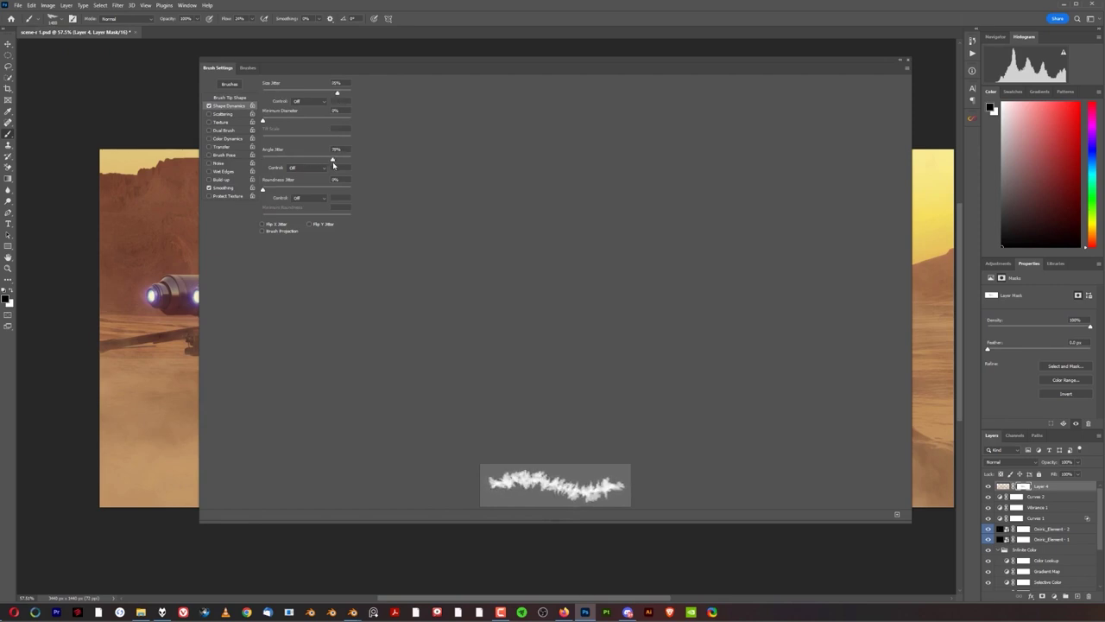
drag(266, 190, 314, 191)
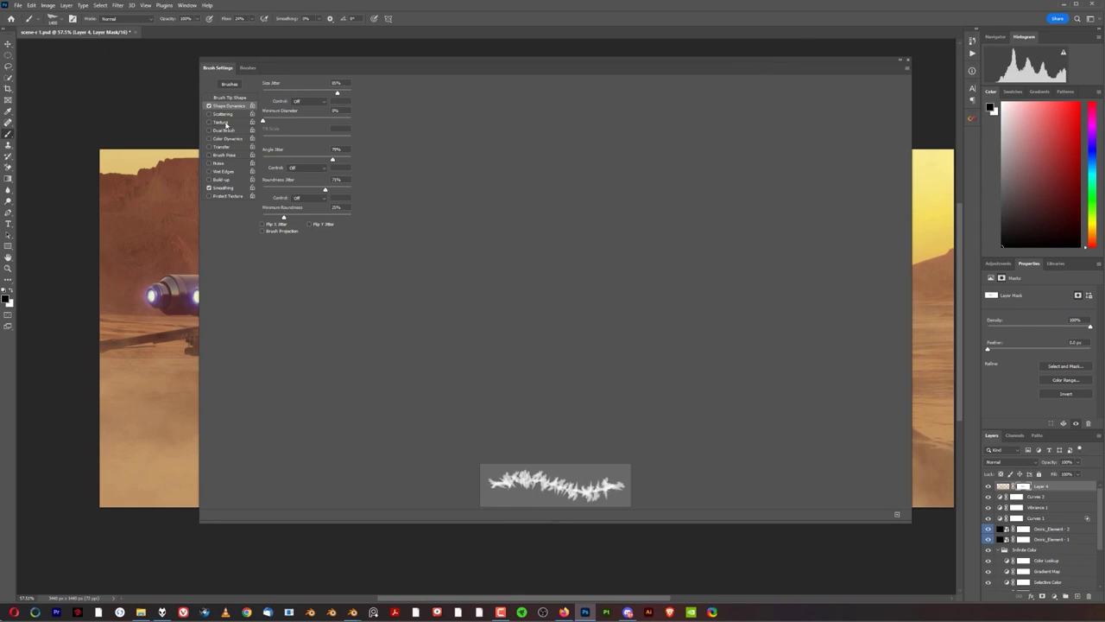
click(221, 147)
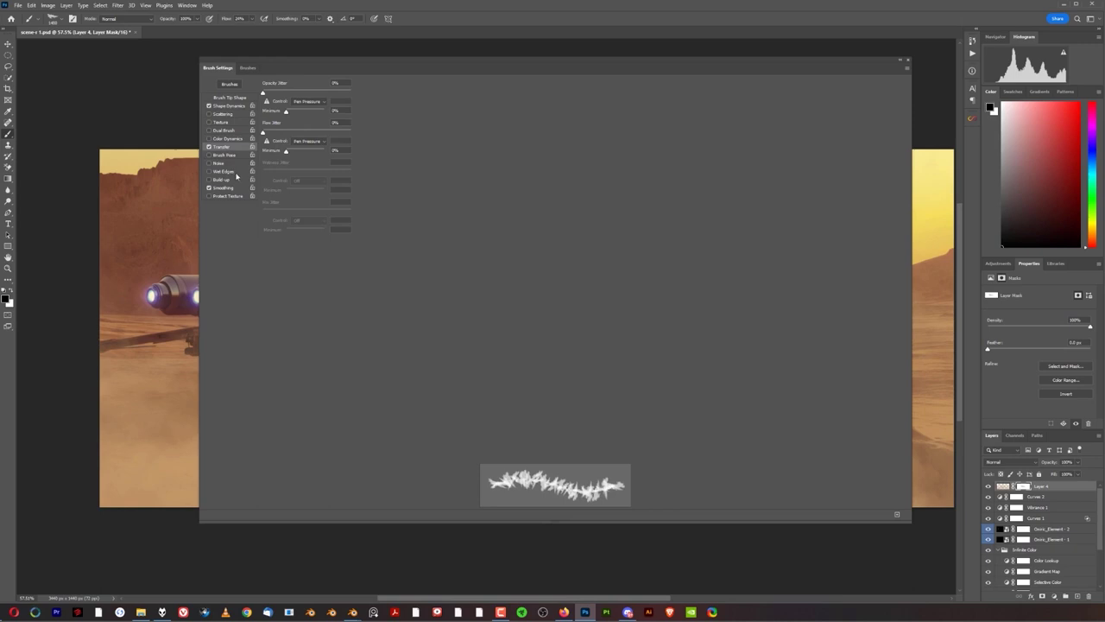
click(908, 62)
Step: Paint more black on the Layer 4 mask to clear mist around the ship, the figure and the distant sand
drag(538, 336, 604, 323)
mouse_move(464, 350)
mouse_down()
mouse_move(607, 373)
mouse_move(480, 405)
mouse_move(251, 367)
mouse_move(226, 316)
mouse_move(493, 388)
mouse_move(704, 363)
mouse_move(906, 449)
mouse_move(593, 328)
mouse_move(742, 381)
mouse_move(760, 376)
mouse_move(510, 348)
mouse_move(384, 289)
mouse_move(399, 220)
mouse_move(320, 220)
mouse_move(147, 340)
mouse_move(217, 429)
mouse_move(263, 354)
mouse_move(415, 412)
mouse_move(513, 385)
mouse_move(562, 400)
mouse_move(701, 294)
mouse_up()
scroll(759, 216, down, 1)
scroll(716, 431, up, 1)
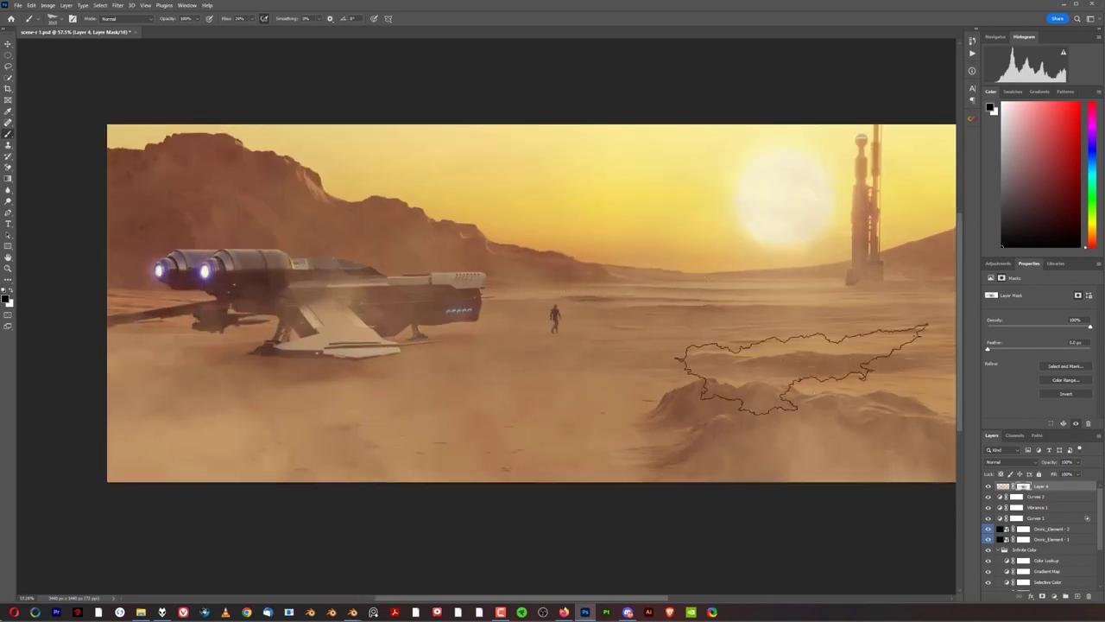
Step: Compare the scene with and without the Layer 4 mist, and slightly lower that layer's Fill
scroll(647, 373, down, 2)
click(988, 487)
click(988, 487)
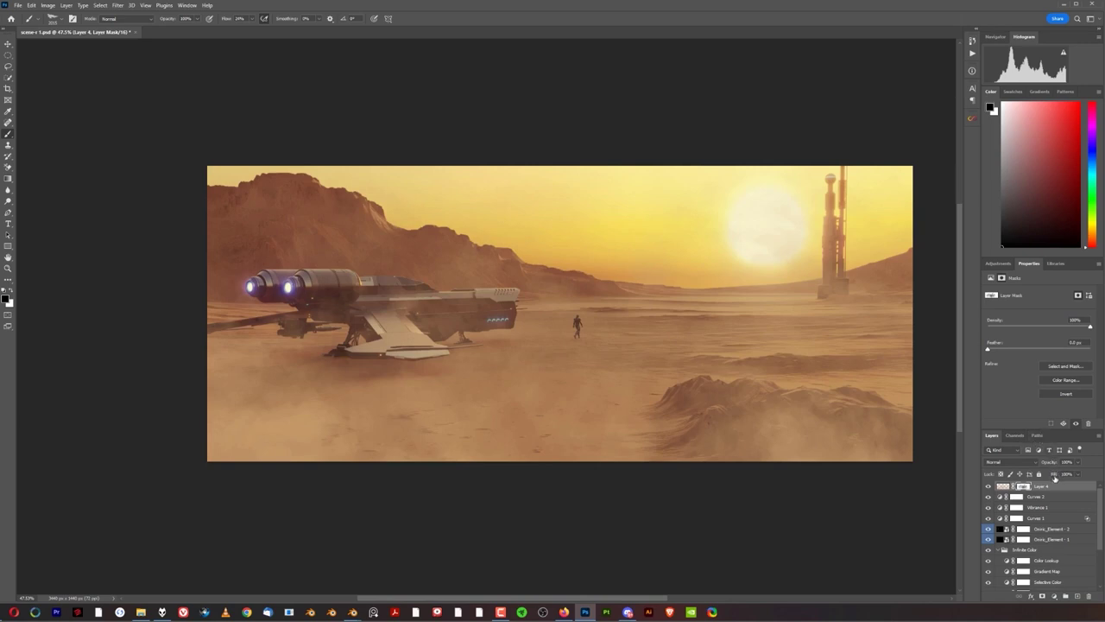
mouse_move(1053, 478)
mouse_down()
mouse_move(1039, 476)
mouse_move(1047, 482)
mouse_up()
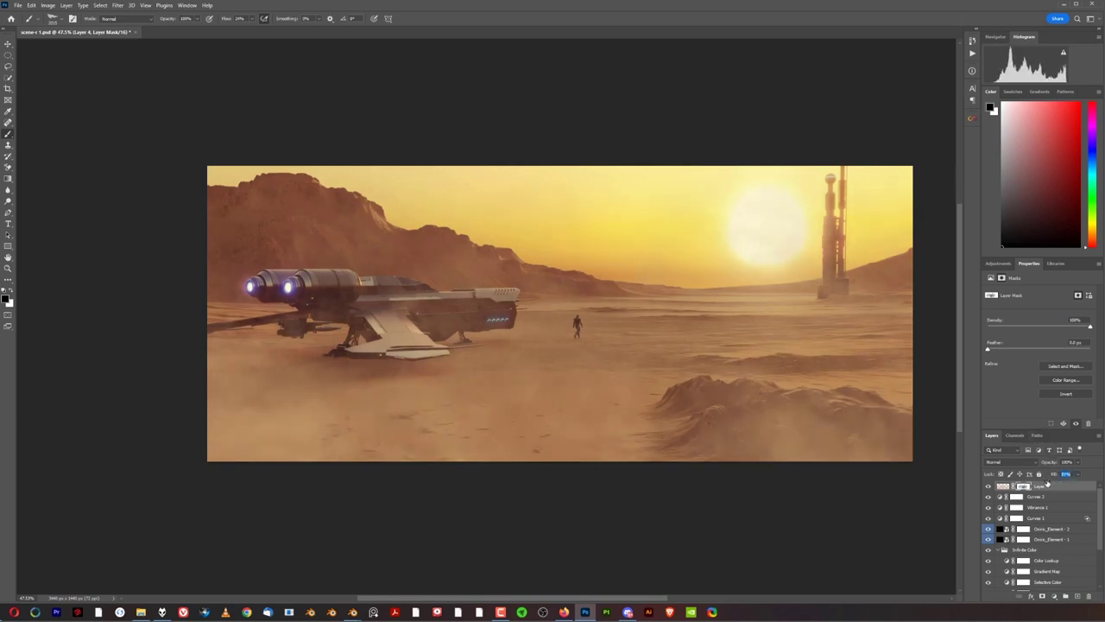
Step: Create a new layer above Layer 4 and choose brush 2 from the 100 Cloudy Smoke Photoshop Stamp Brushes set
click(1077, 596)
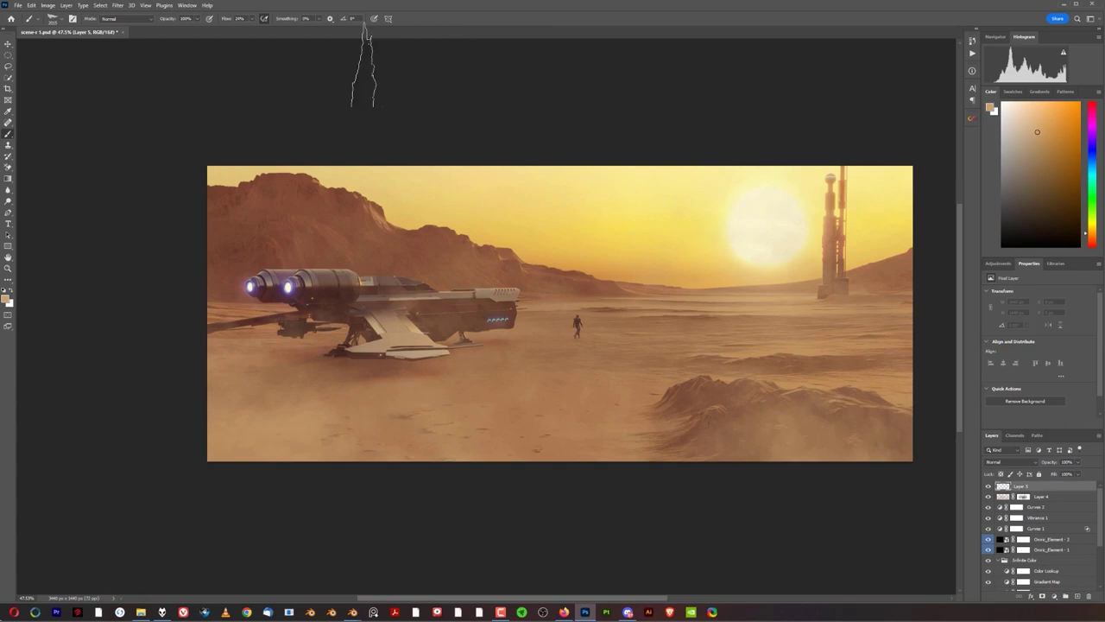
click(73, 19)
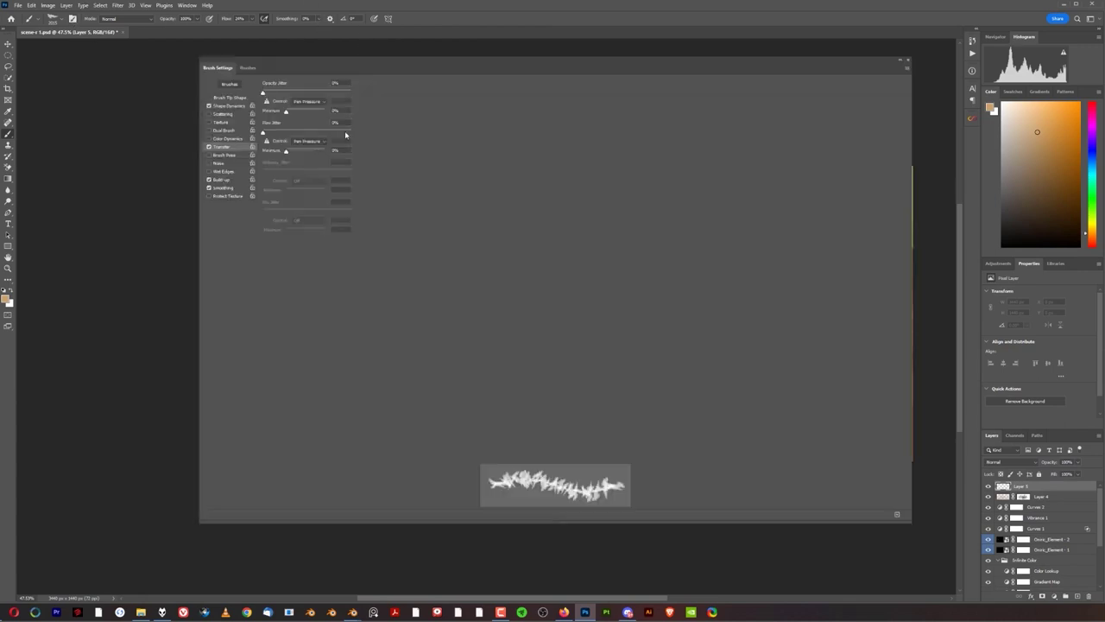
click(248, 68)
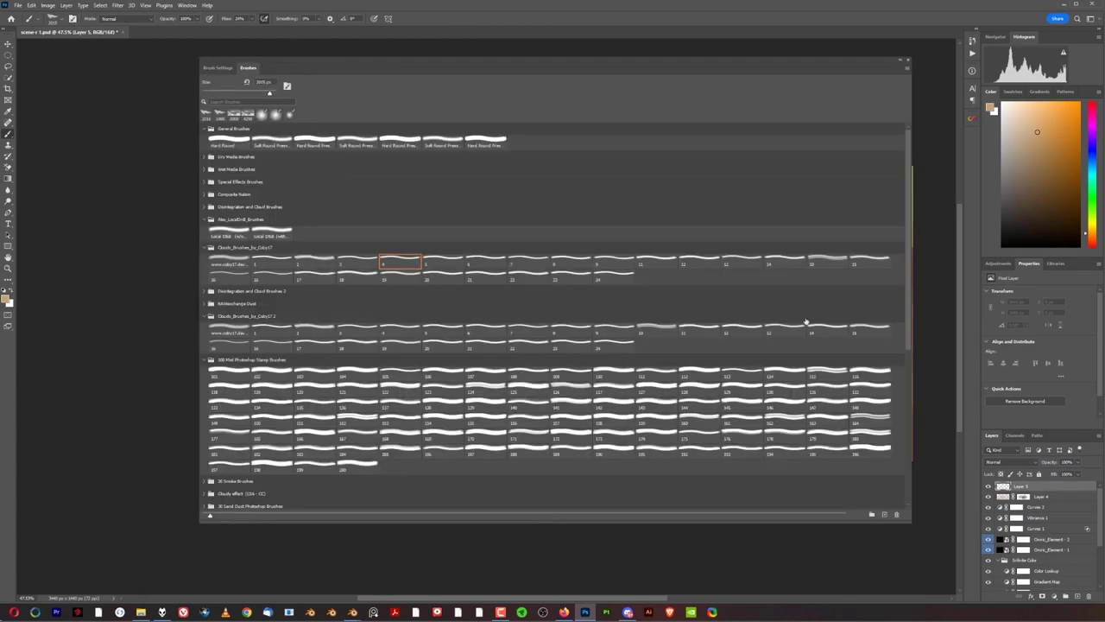
scroll(907, 248, down, 5)
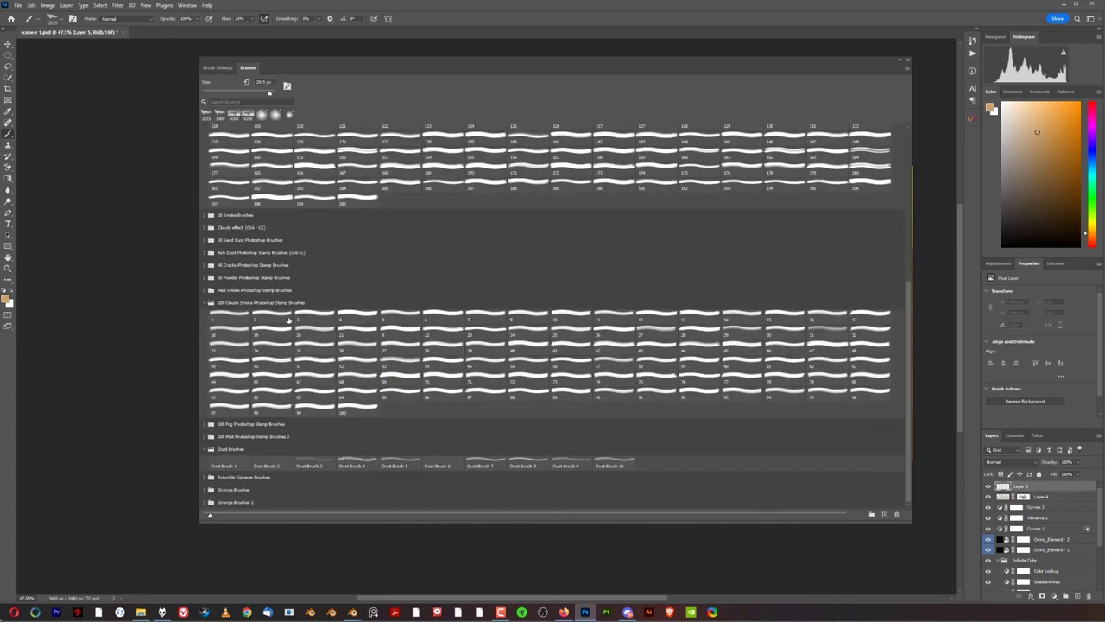
click(261, 318)
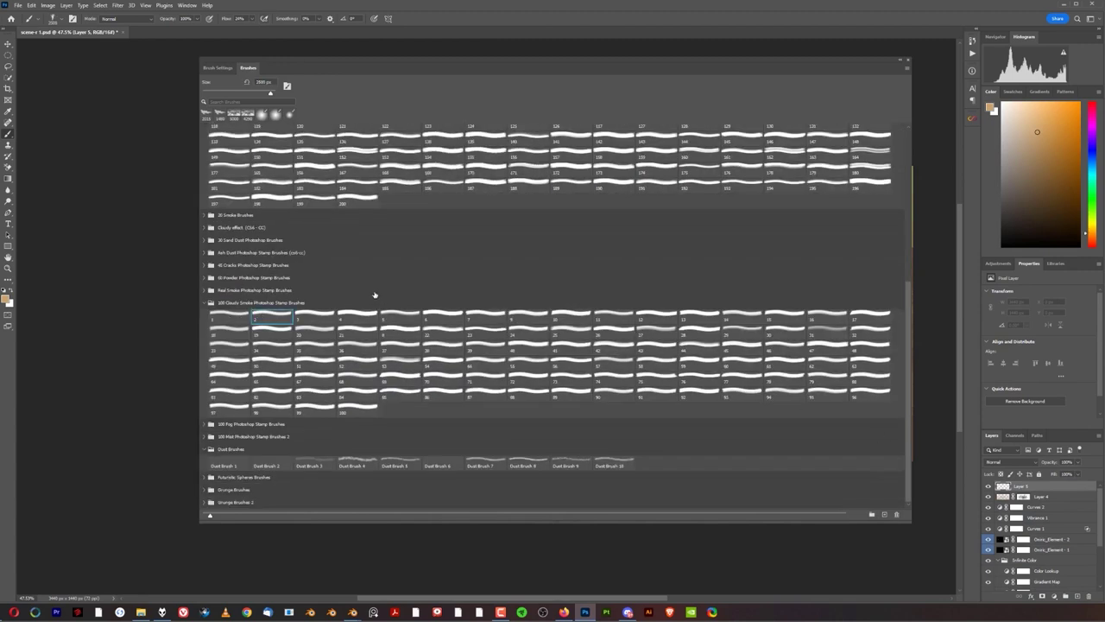
click(904, 62)
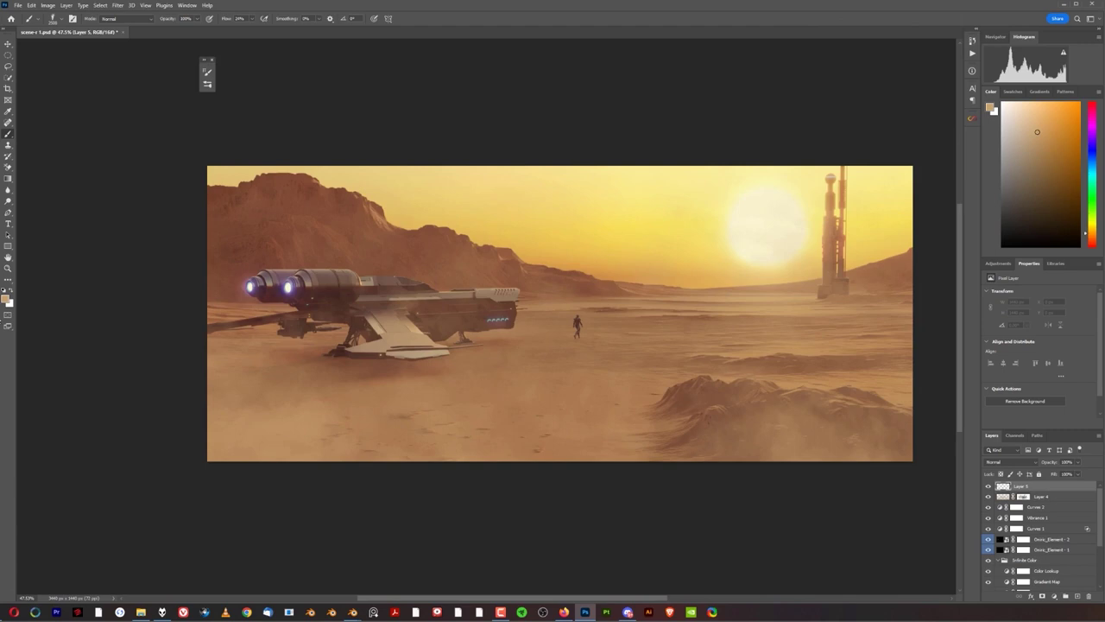
Step: Set the foreground to a lighter tan and stamp smoke over the desert scene on Layer 5
click(6, 300)
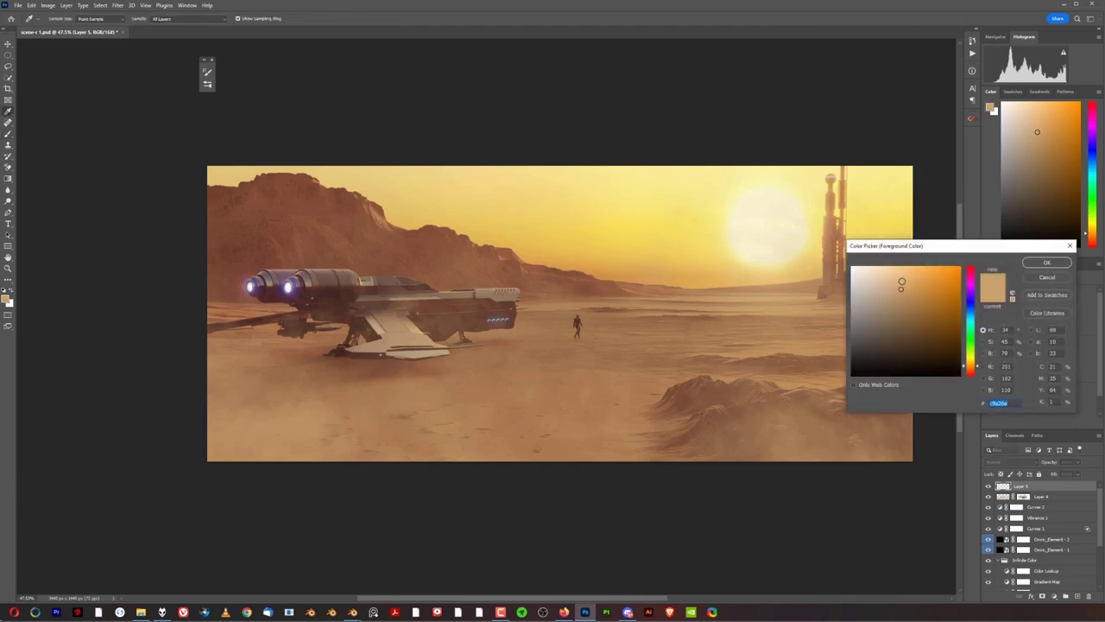
click(1047, 261)
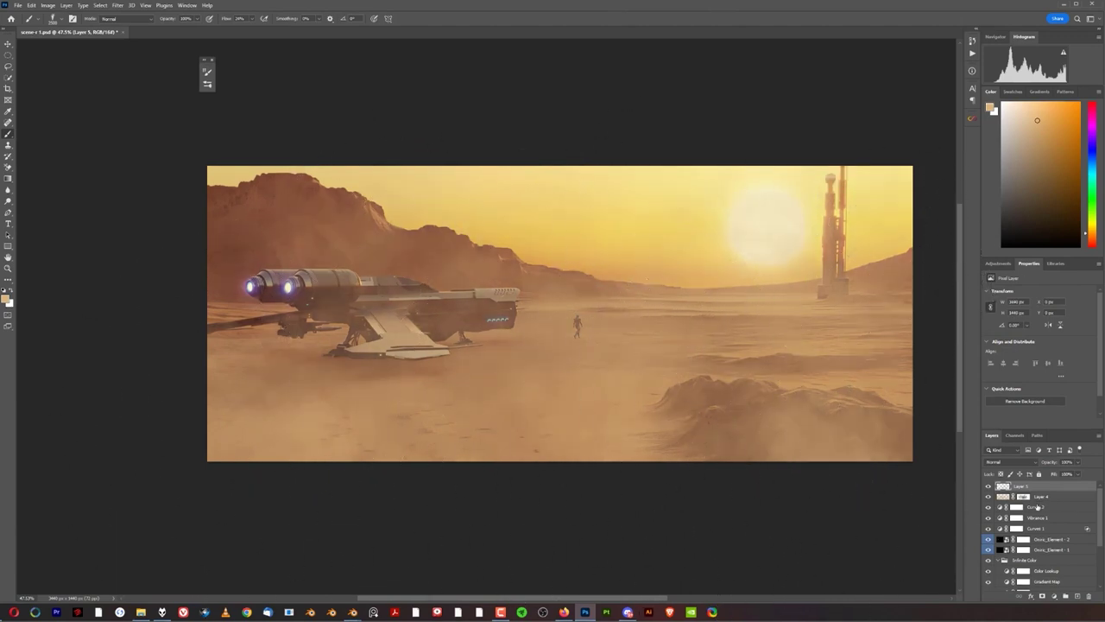
Step: Add a layer mask to Layer 5, paint black on it to thin the smoke, and compare the scene with the layer hidden
click(1042, 596)
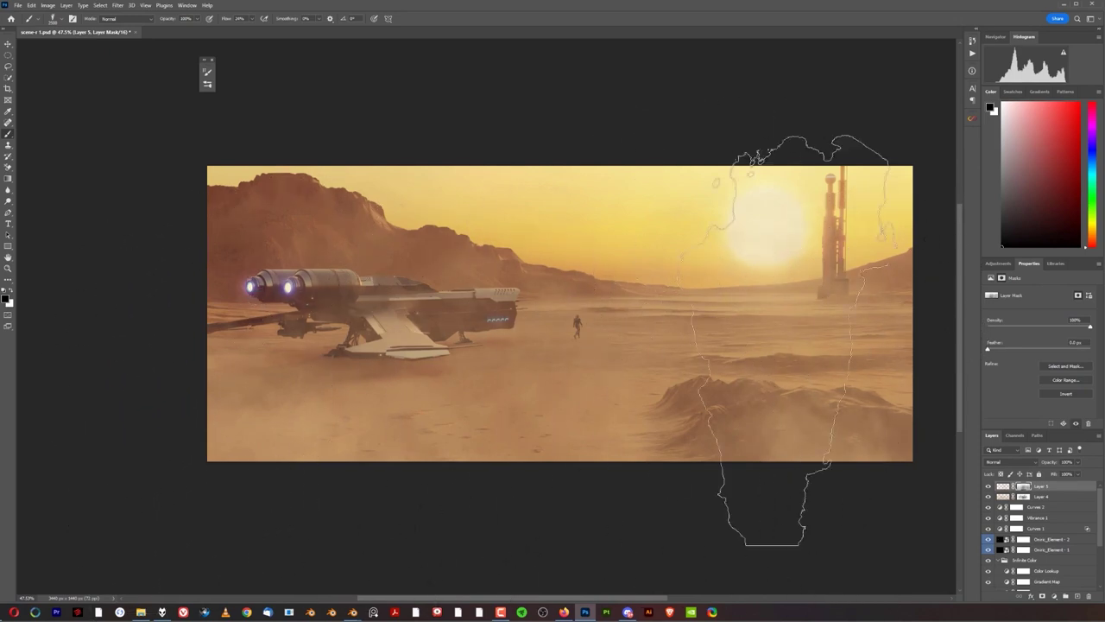
click(990, 487)
click(990, 487)
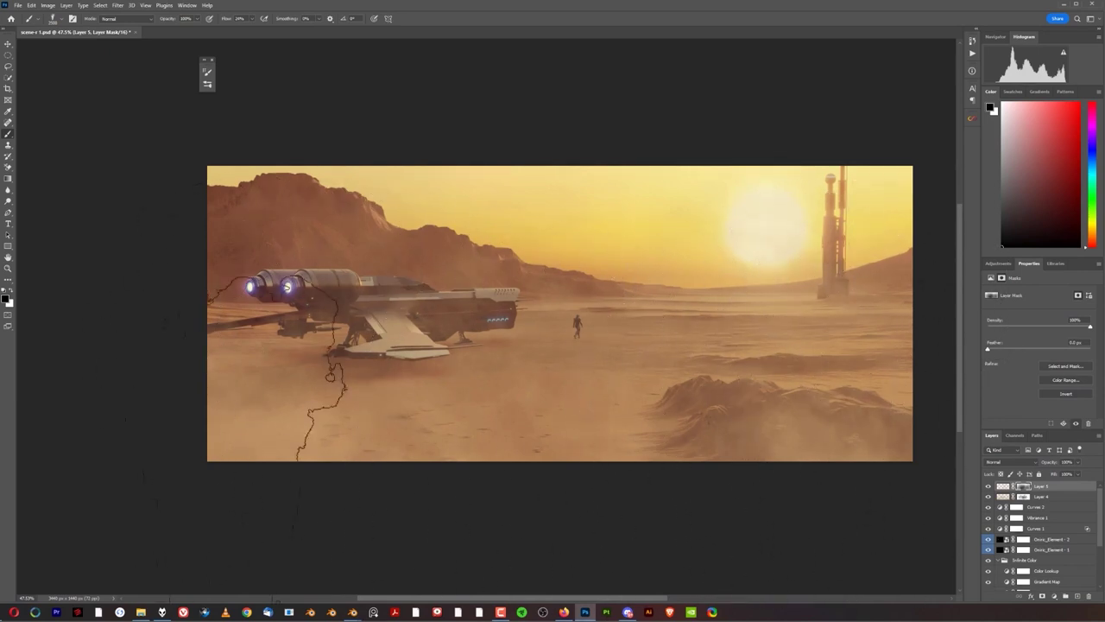
click(988, 487)
click(988, 487)
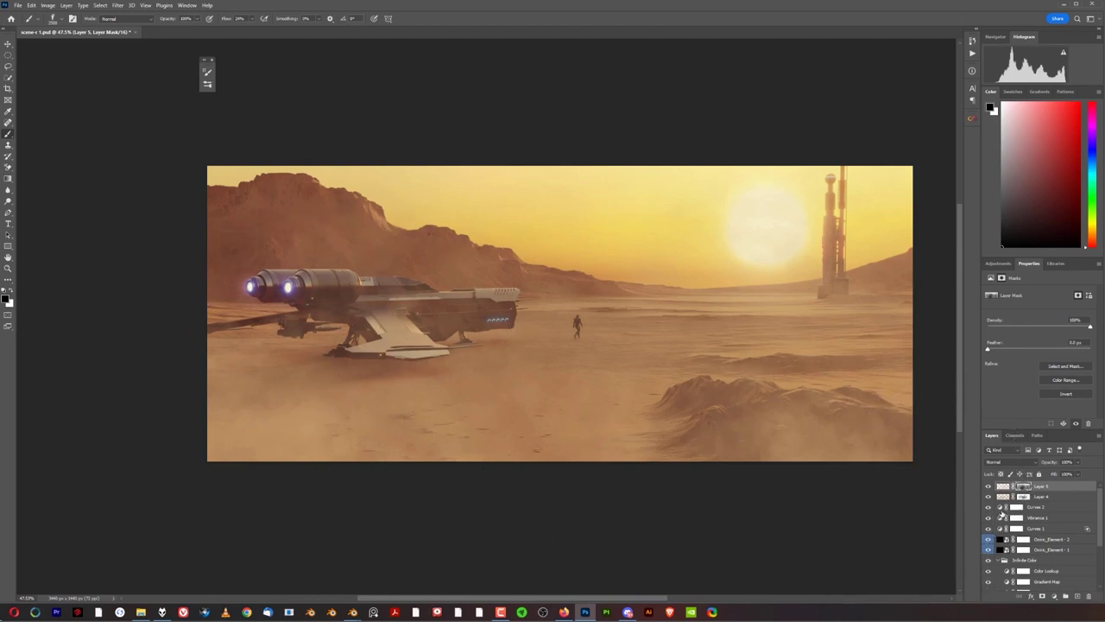
click(1002, 487)
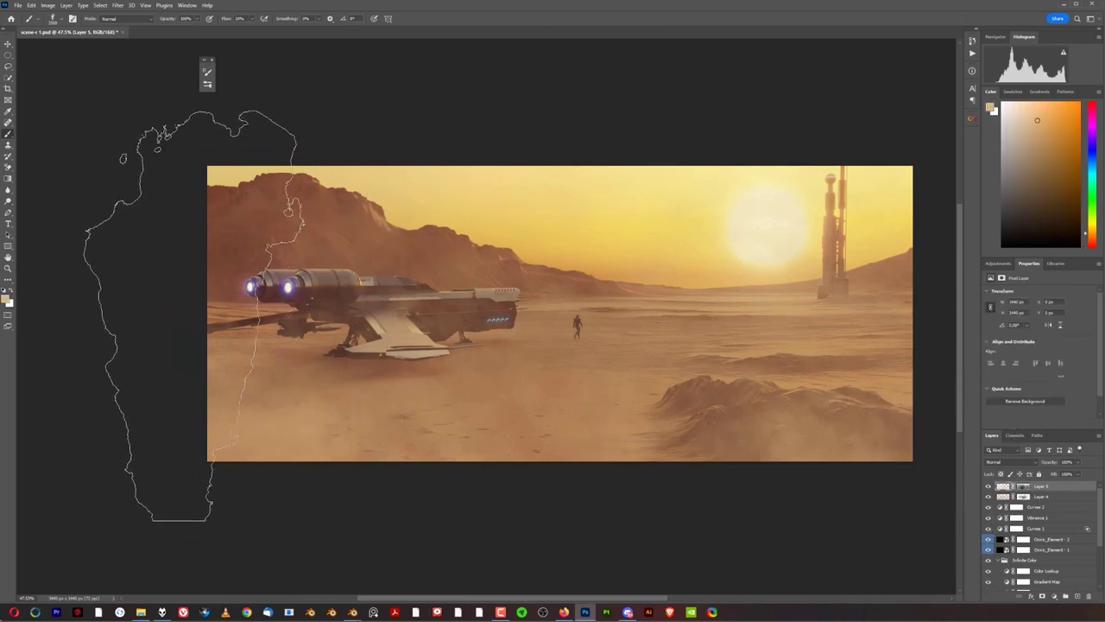
scroll(957, 292, down, 1)
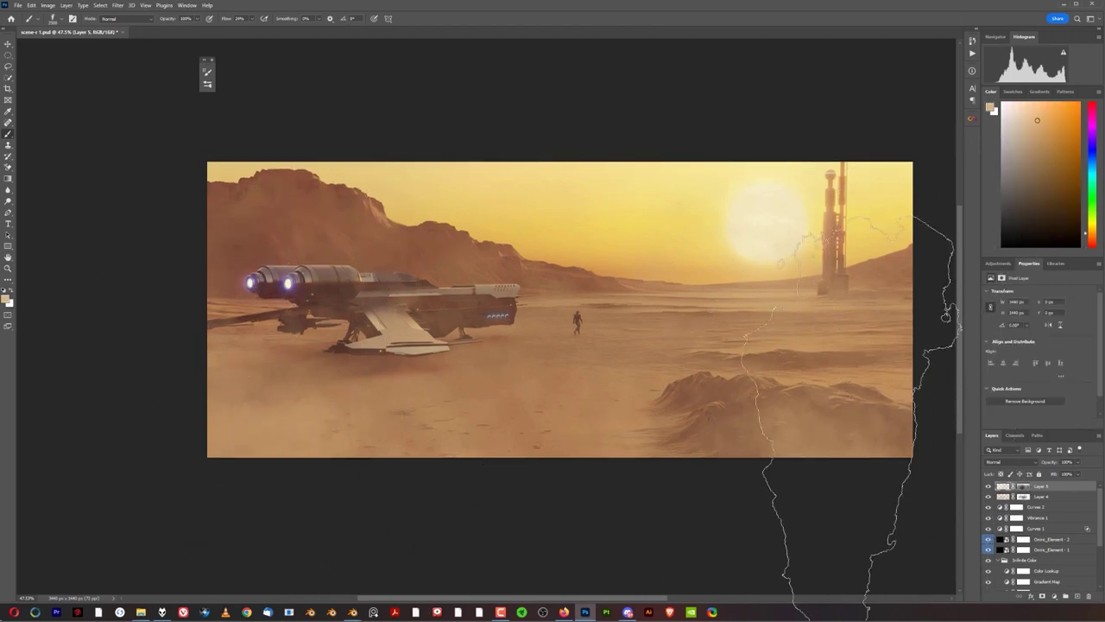
scroll(652, 316, down, 3)
scroll(658, 332, up, 5)
drag(631, 299, 578, 313)
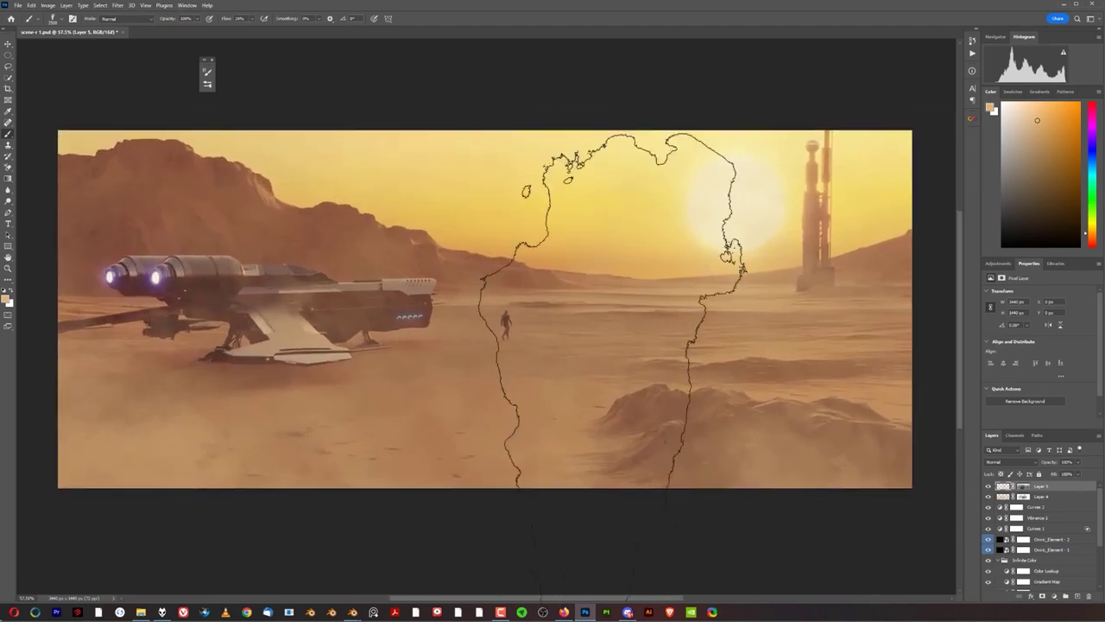
scroll(675, 386, down, 1)
scroll(676, 386, up, 1)
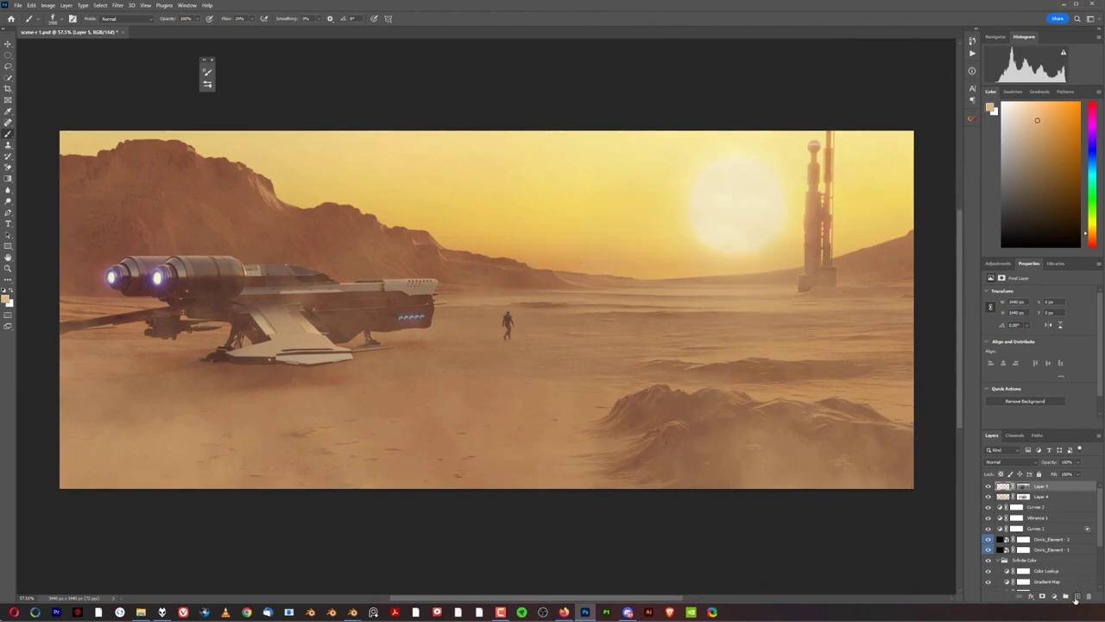
Step: Create a new layer above Layer 5 and choose the first Soft Round Pressure brush from General Brushes
click(1077, 597)
scroll(397, 424, up, 7)
drag(700, 281, 643, 364)
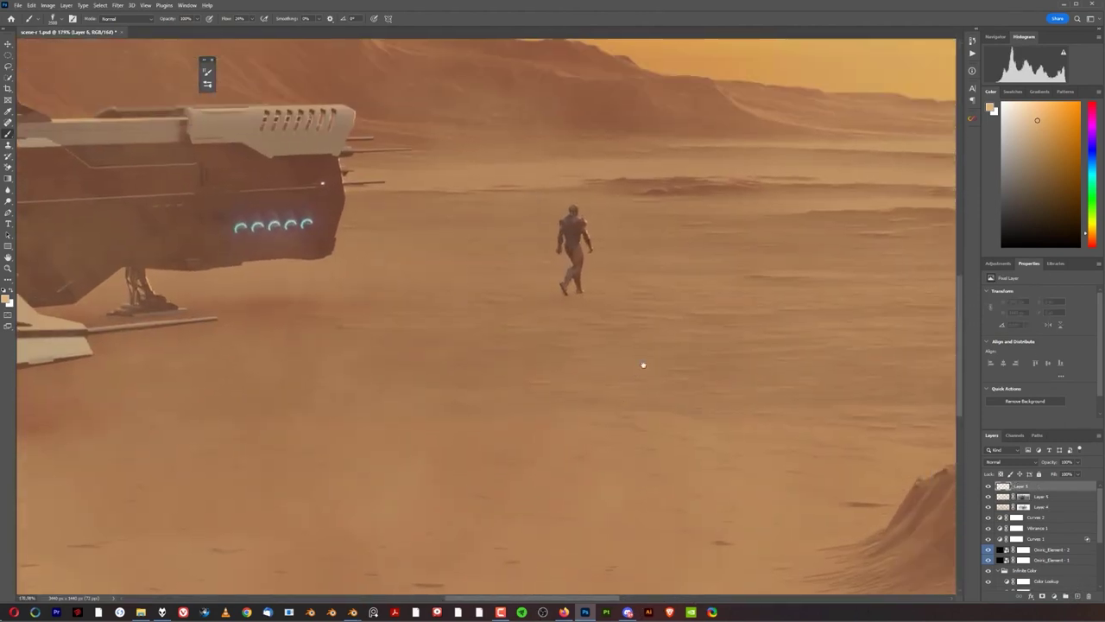
scroll(599, 303, up, 2)
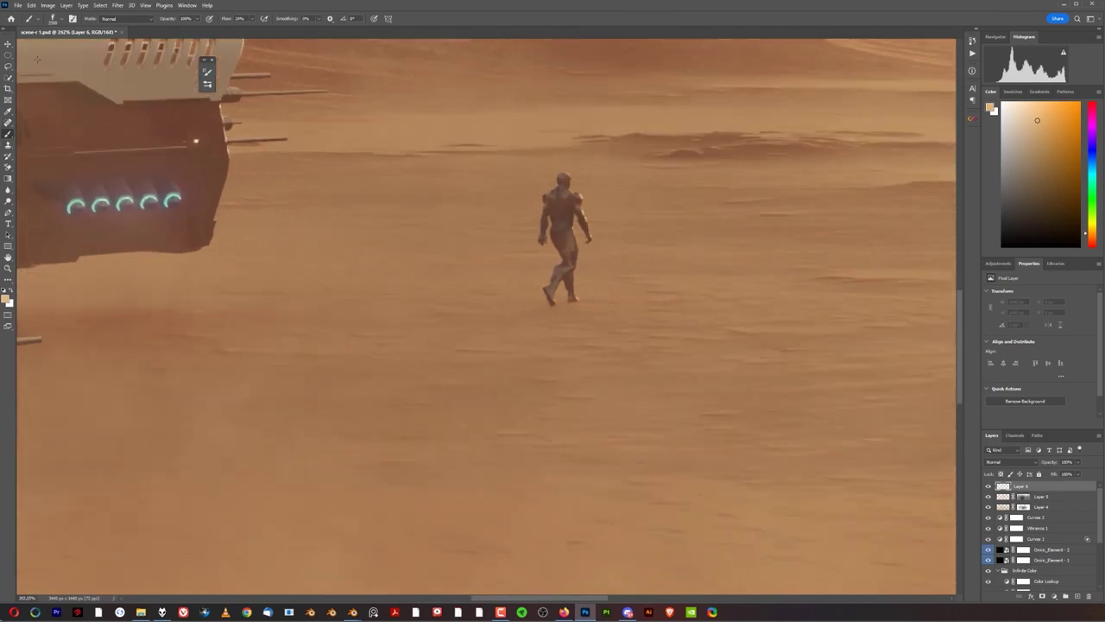
click(73, 19)
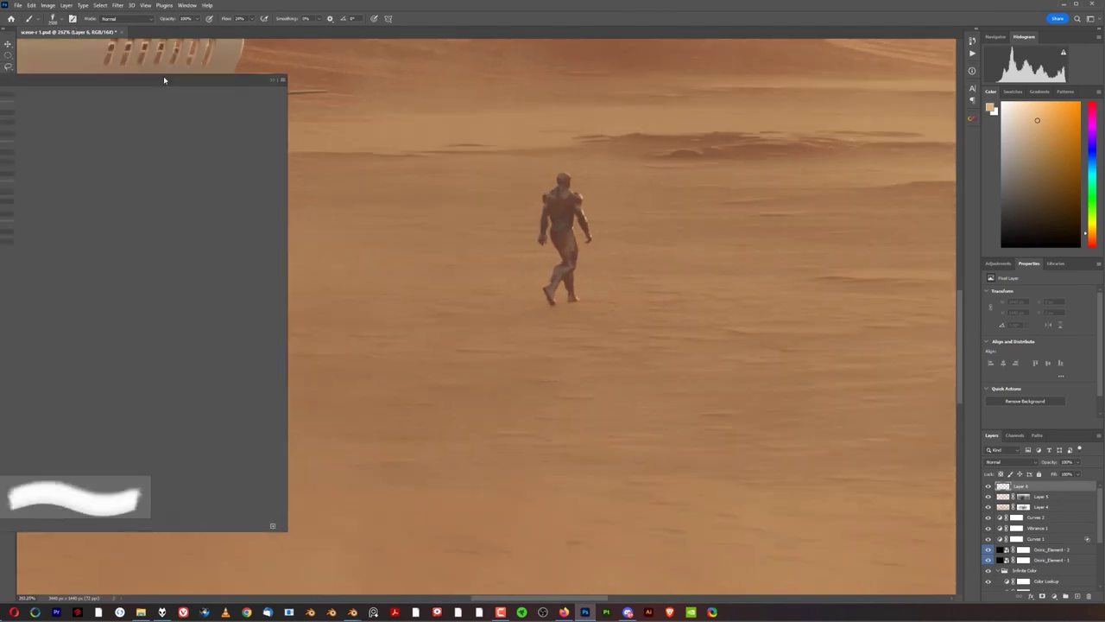
click(88, 86)
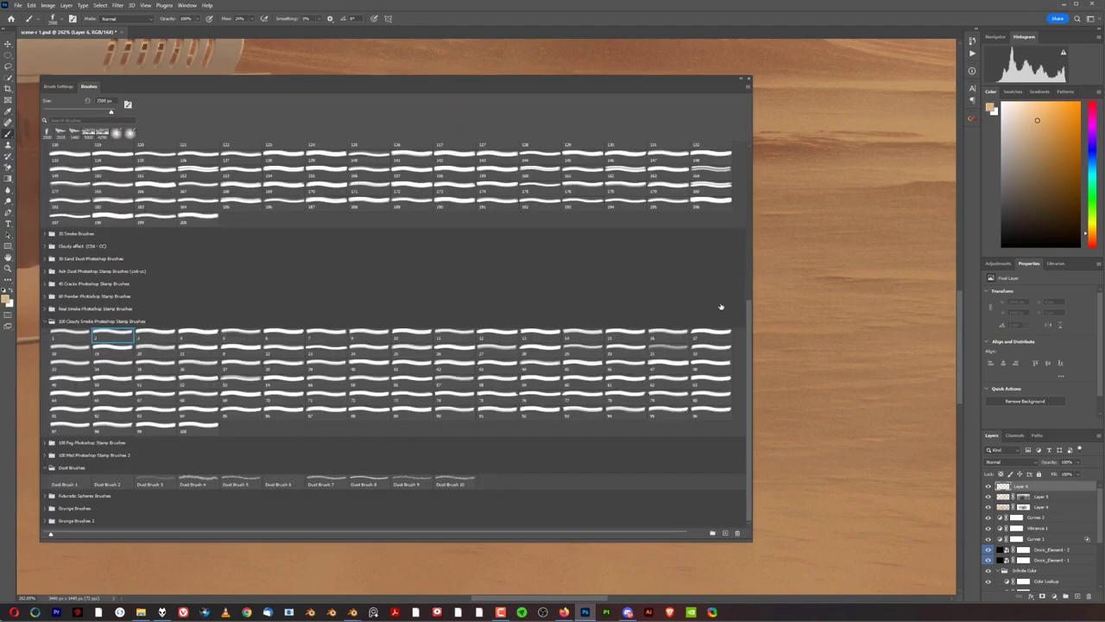
drag(751, 348, 760, 142)
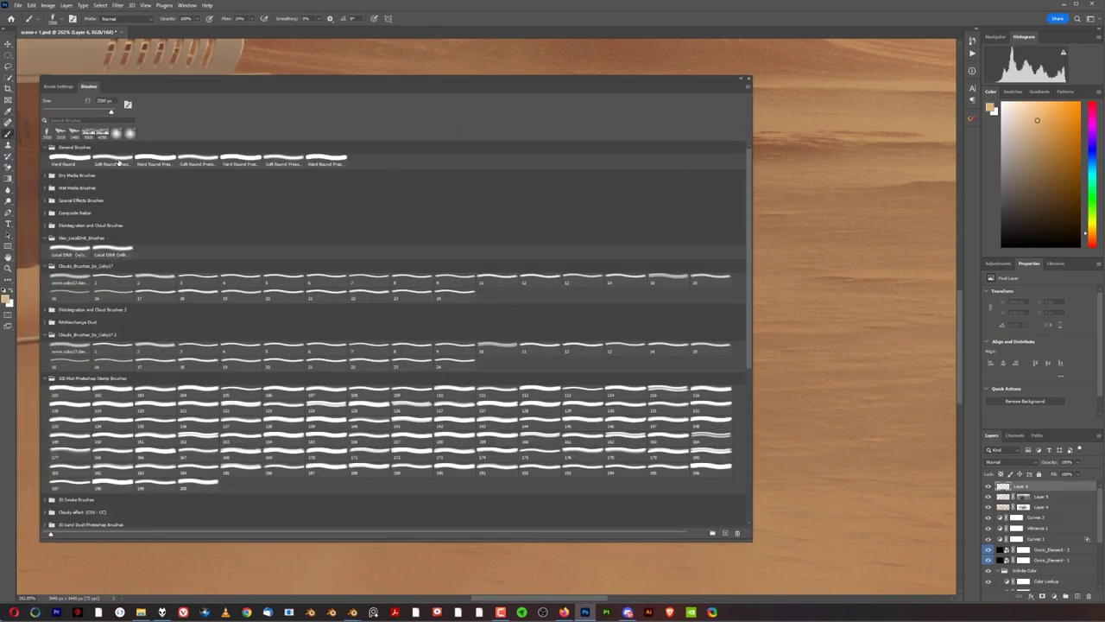
click(110, 162)
click(748, 81)
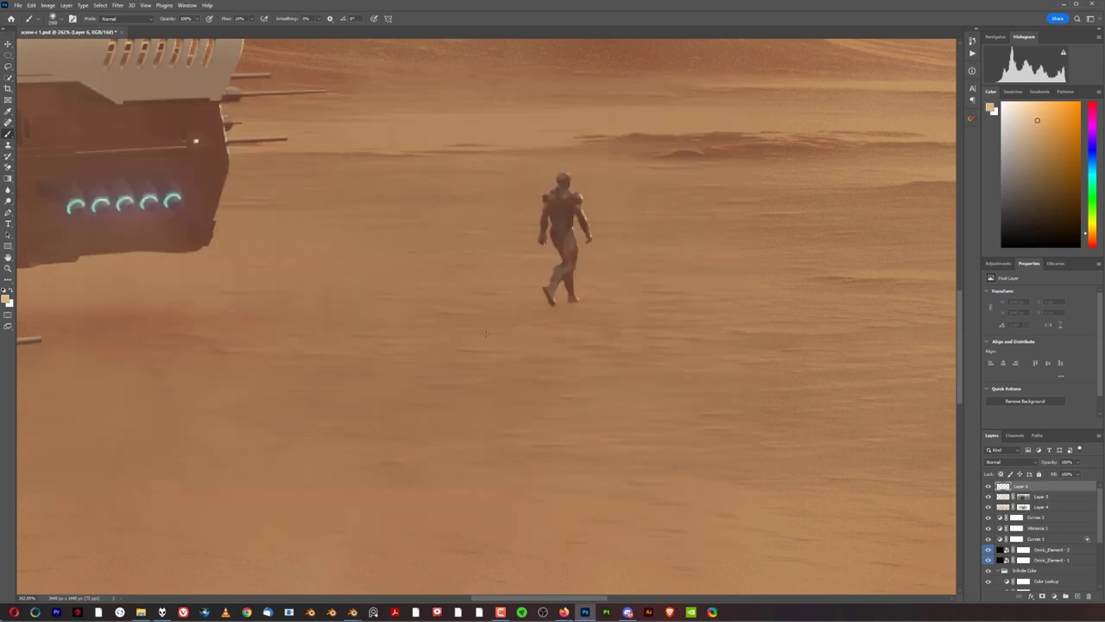
Step: Paint a soft black shadow from the figure's feet diagonally across the sand on Layer 6, using a small brush at very low flow
mouse_move(528, 349)
mouse_down()
mouse_move(545, 351)
mouse_move(64, 397)
mouse_up()
drag(601, 306, 214, 360)
mouse_move(620, 308)
mouse_down()
mouse_move(416, 334)
mouse_move(467, 320)
mouse_move(437, 343)
mouse_move(451, 341)
mouse_move(430, 336)
mouse_up()
key(d)
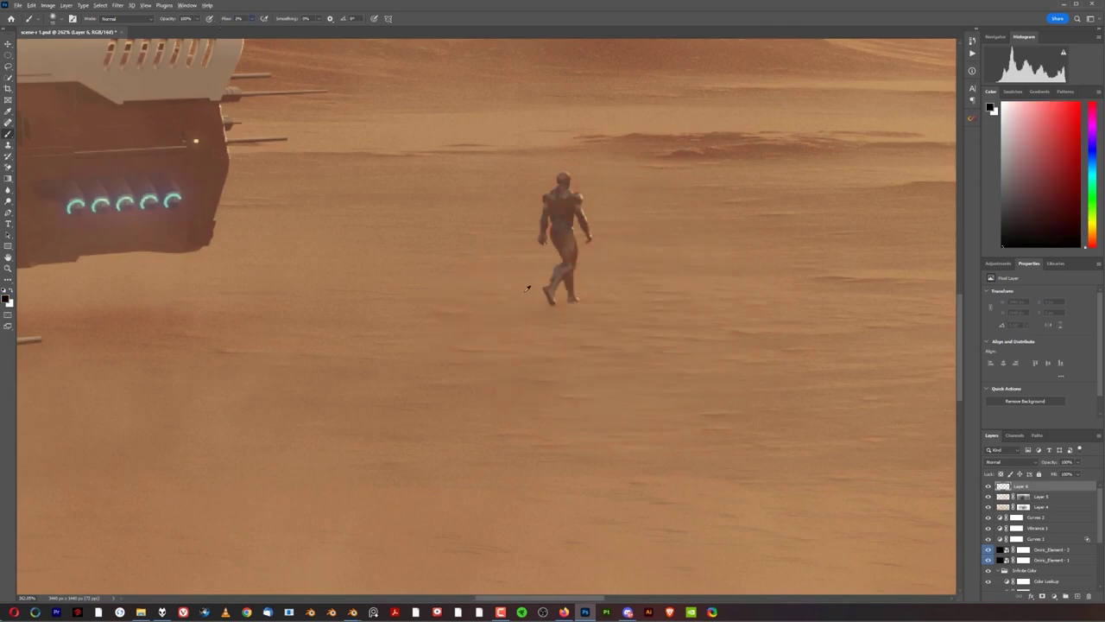
scroll(526, 289, up, 3)
drag(551, 321, 273, 414)
key(ctrl+z)
mouse_move(555, 313)
mouse_down()
mouse_move(615, 296)
mouse_move(406, 367)
mouse_up()
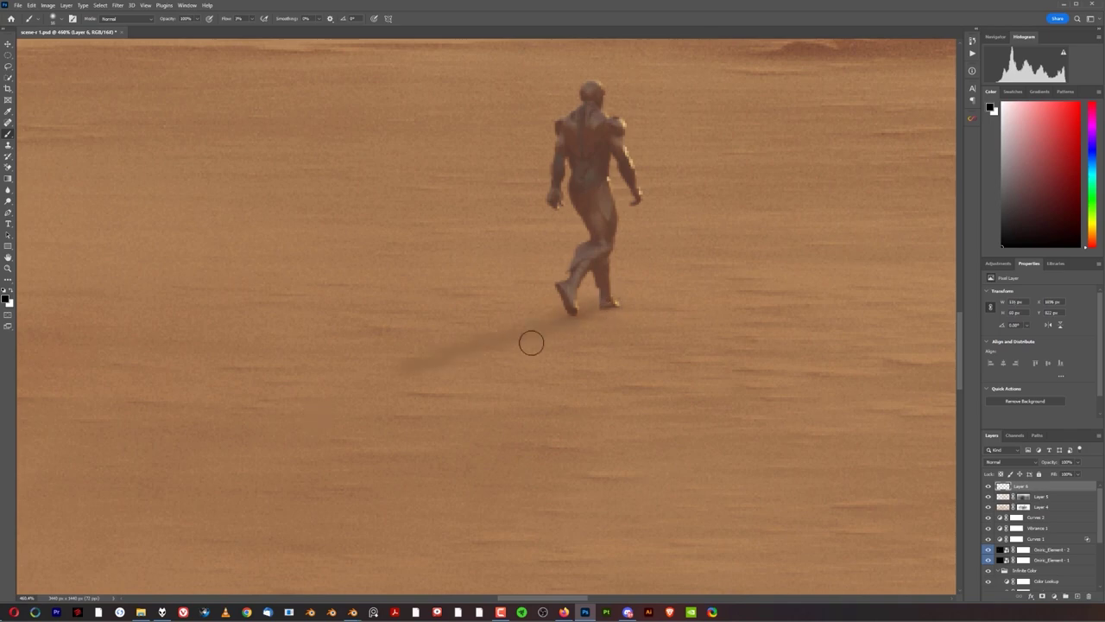
drag(577, 296, 449, 354)
drag(533, 334, 285, 412)
drag(577, 314, 358, 384)
Step: Set Layer 6's blend mode to Soft Light and lower its Fill to 40%
scroll(557, 372, down, 10)
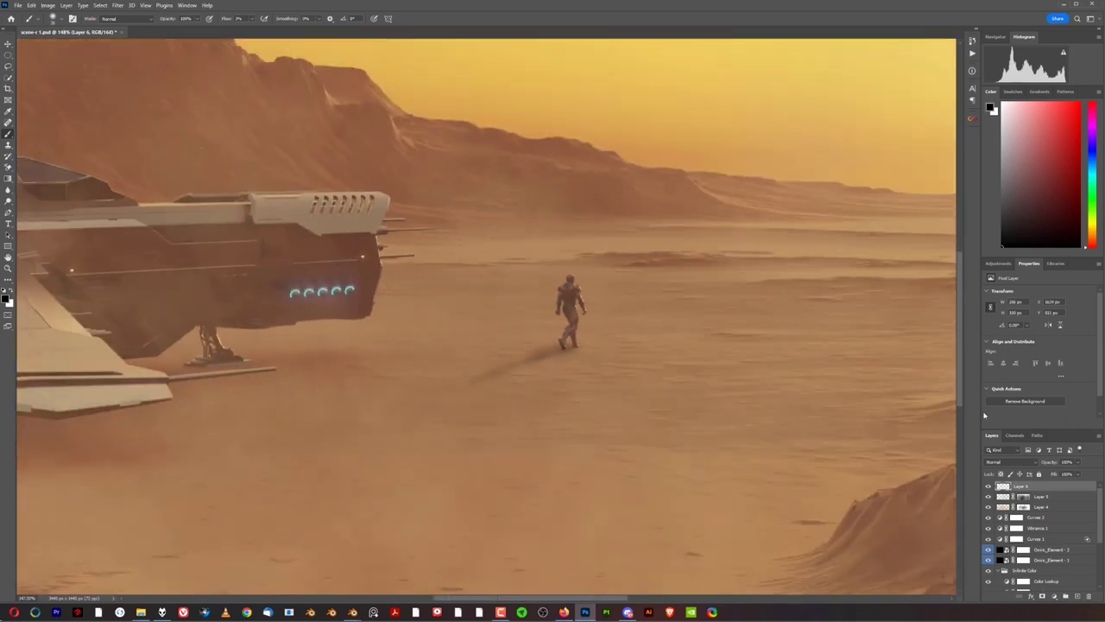
click(1032, 464)
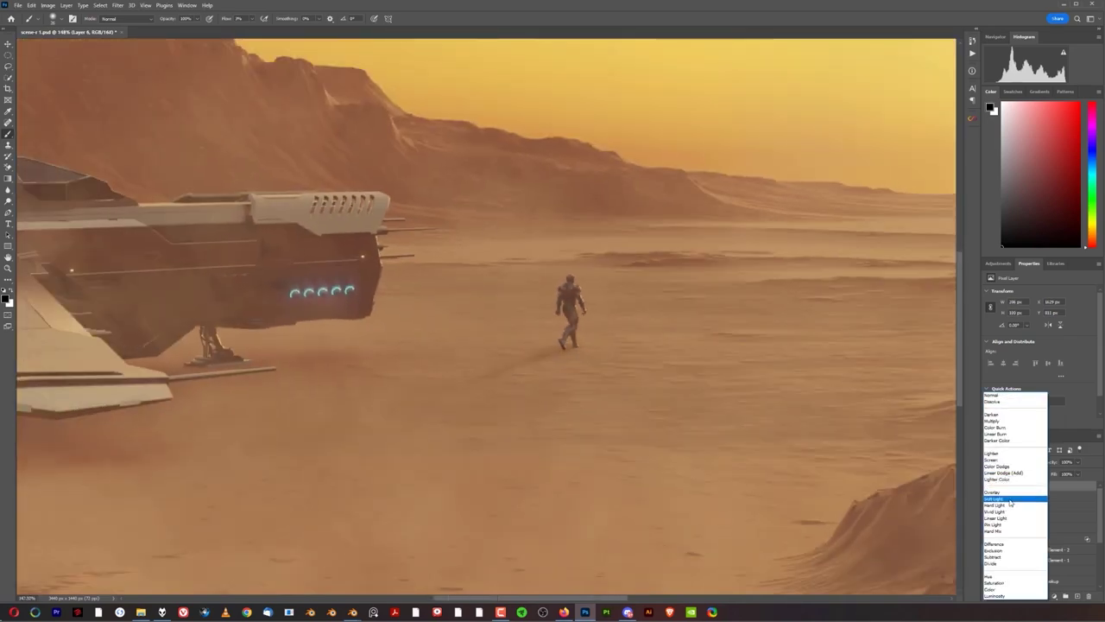
click(1001, 504)
click(989, 485)
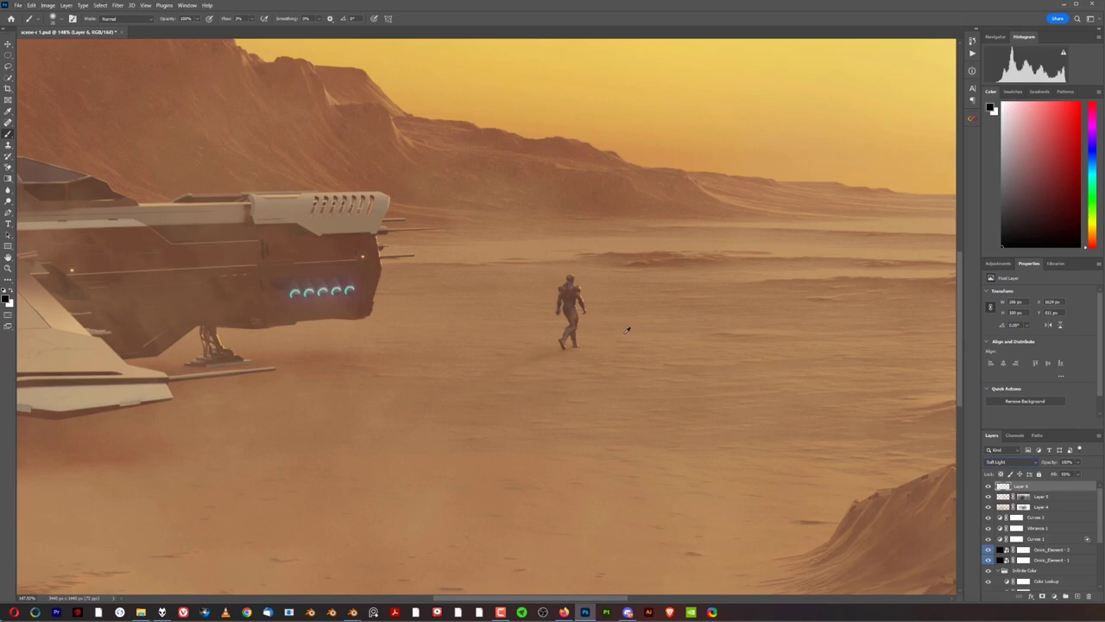
scroll(643, 319, down, 5)
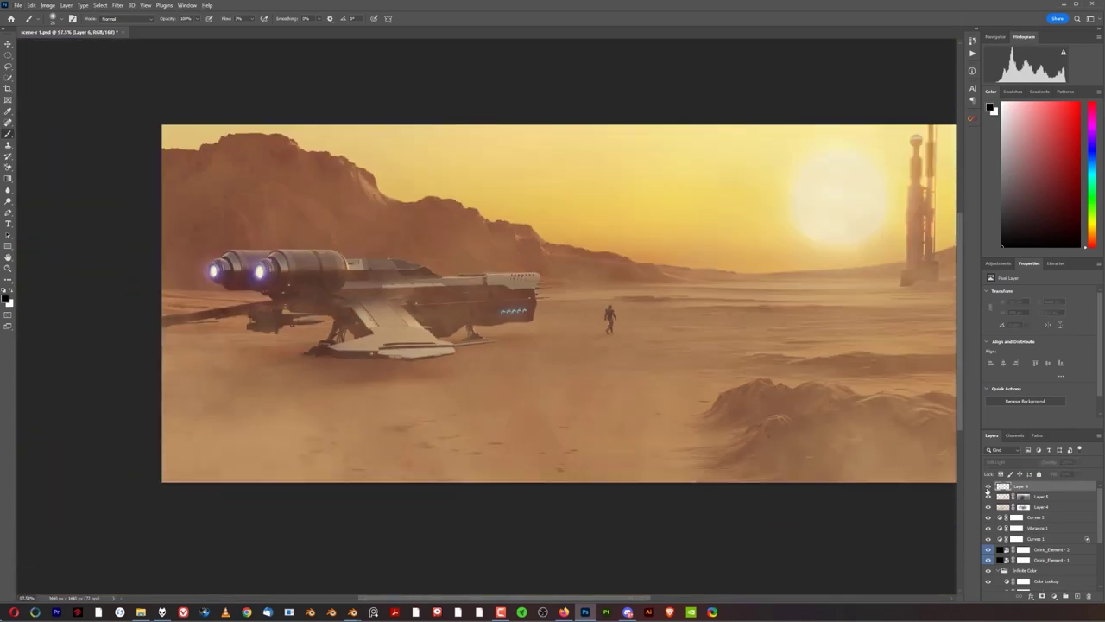
scroll(616, 375, up, 2)
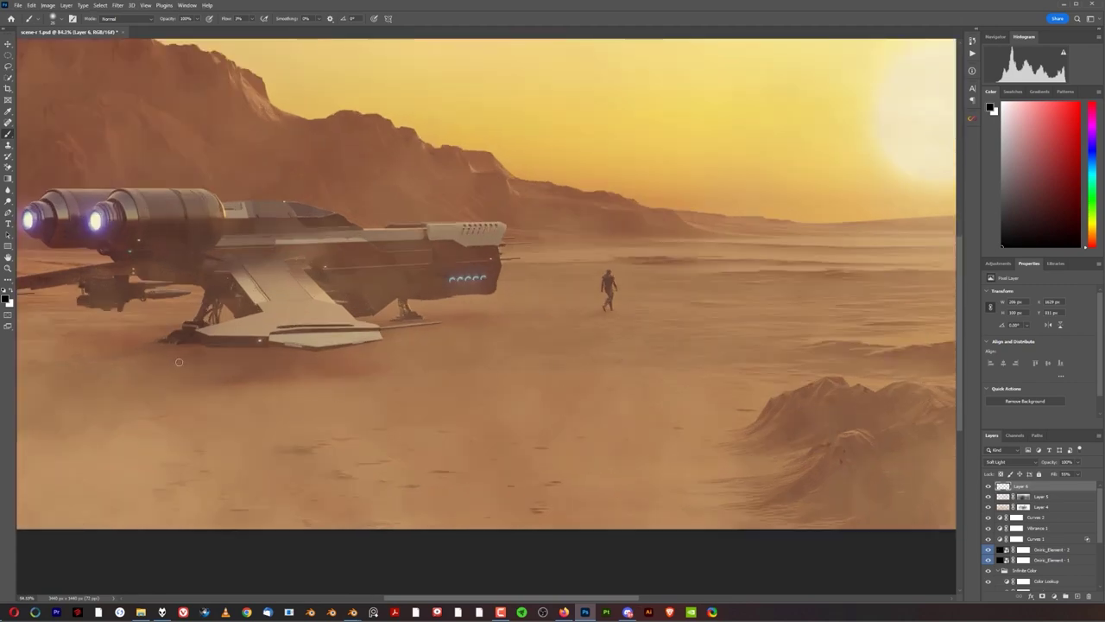
scroll(640, 371, down, 3)
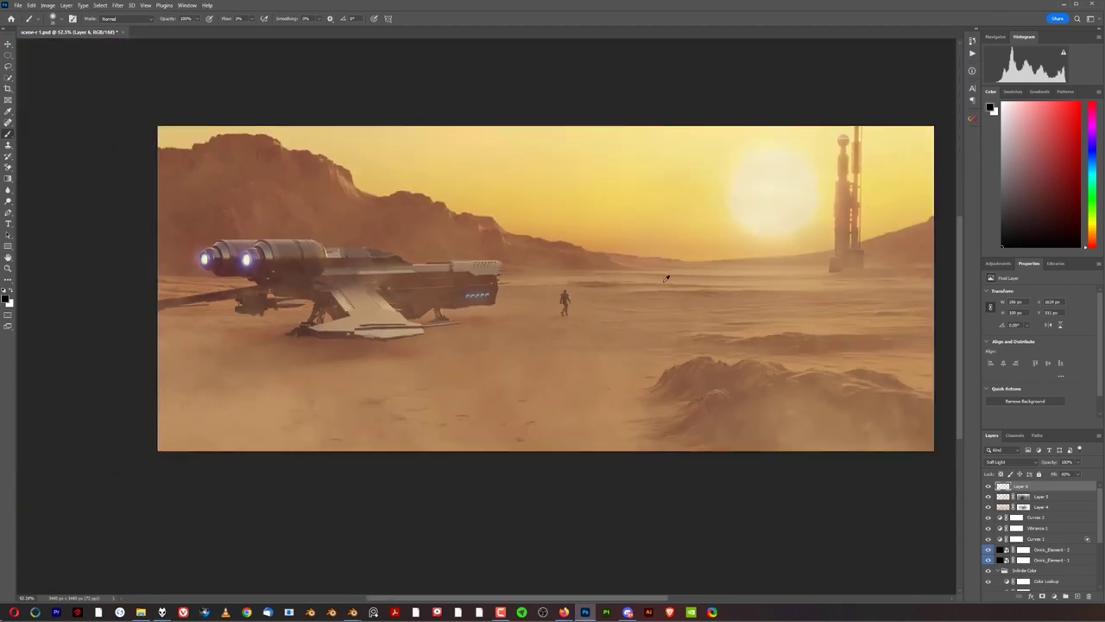
Step: Create a new layer above Layer 6 and choose brush 13 from the Clouds_Brushes_by_Coby17 2 set
scroll(791, 285, up, 1)
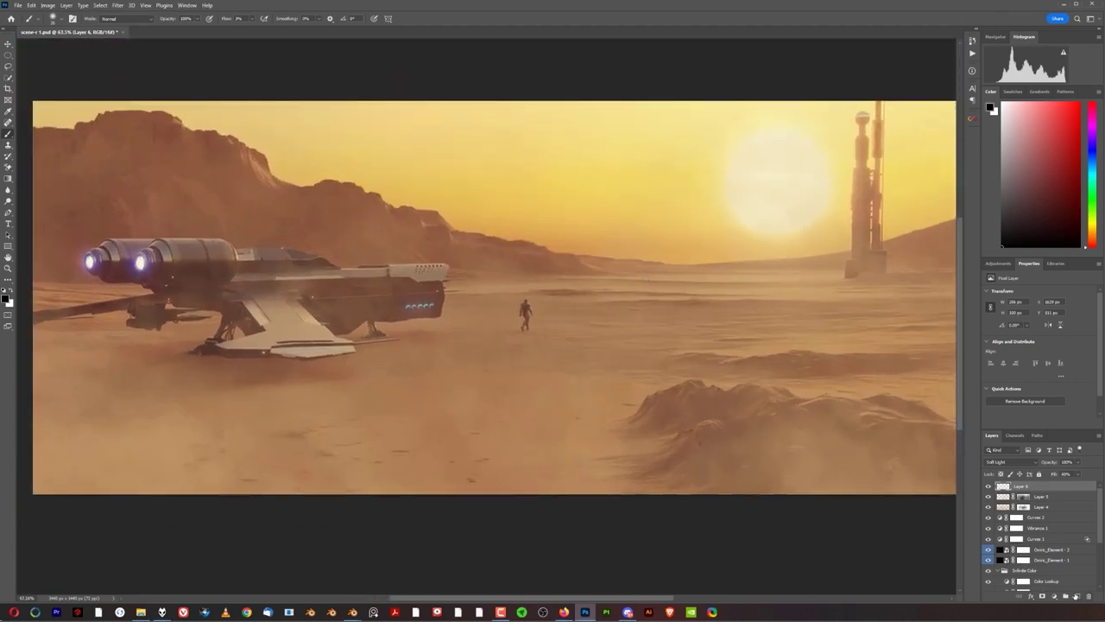
key(ctrl+shift+alt+n)
scroll(439, 317, up, 4)
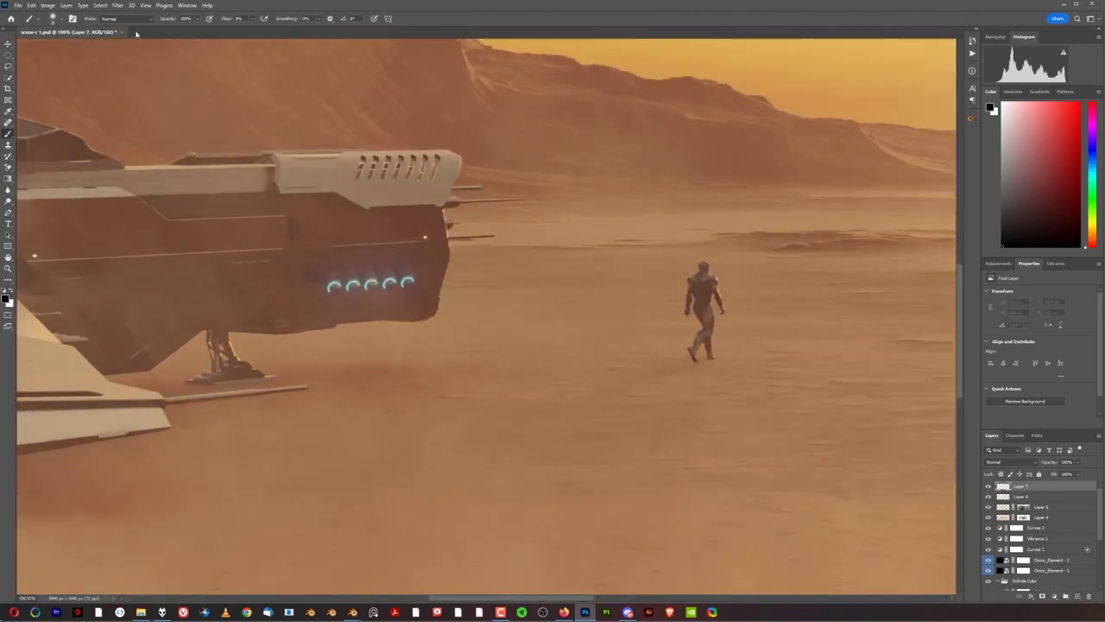
click(71, 19)
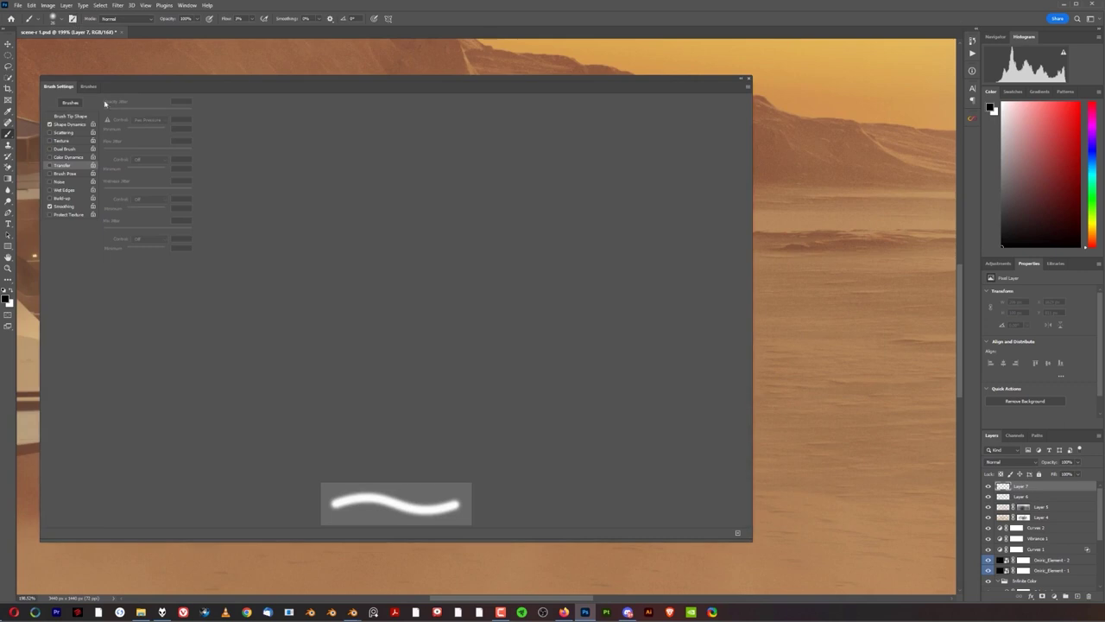
click(89, 86)
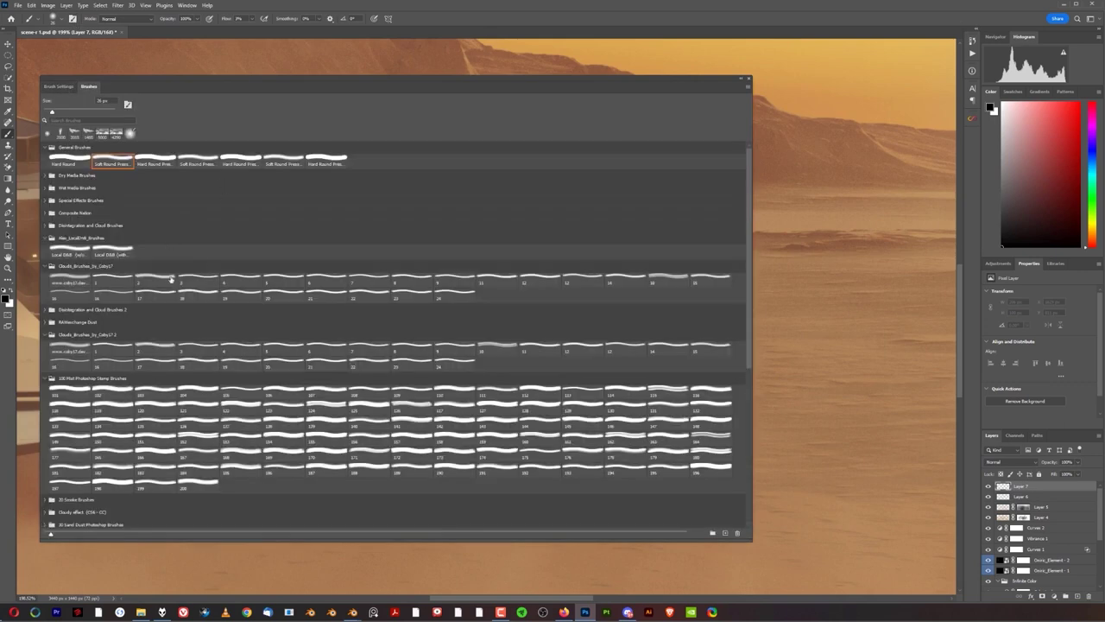
click(60, 87)
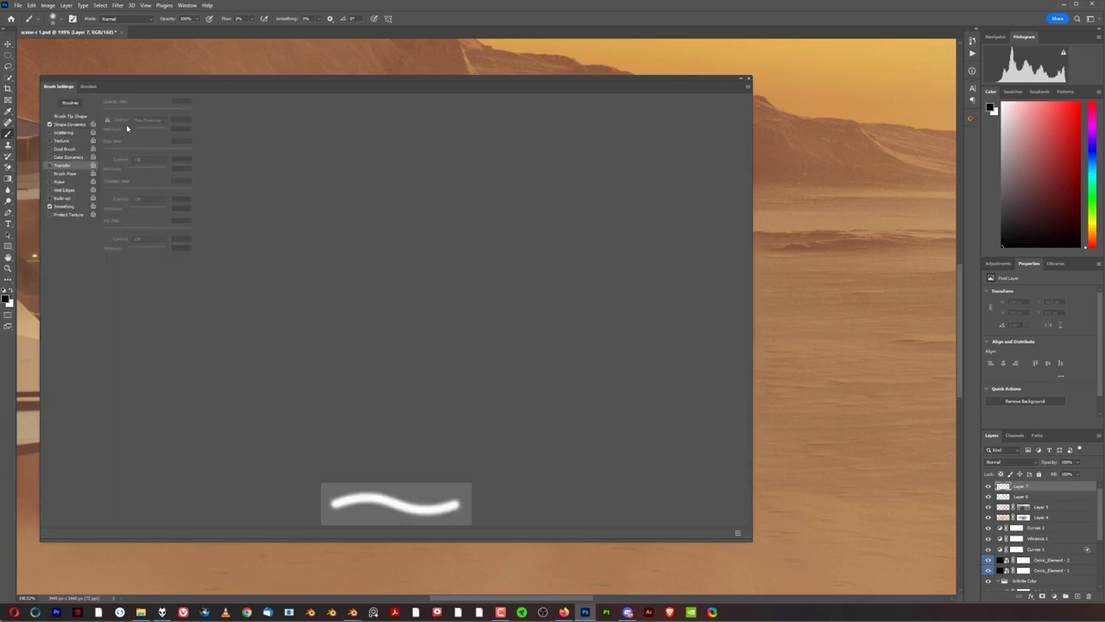
click(89, 87)
click(539, 349)
click(625, 348)
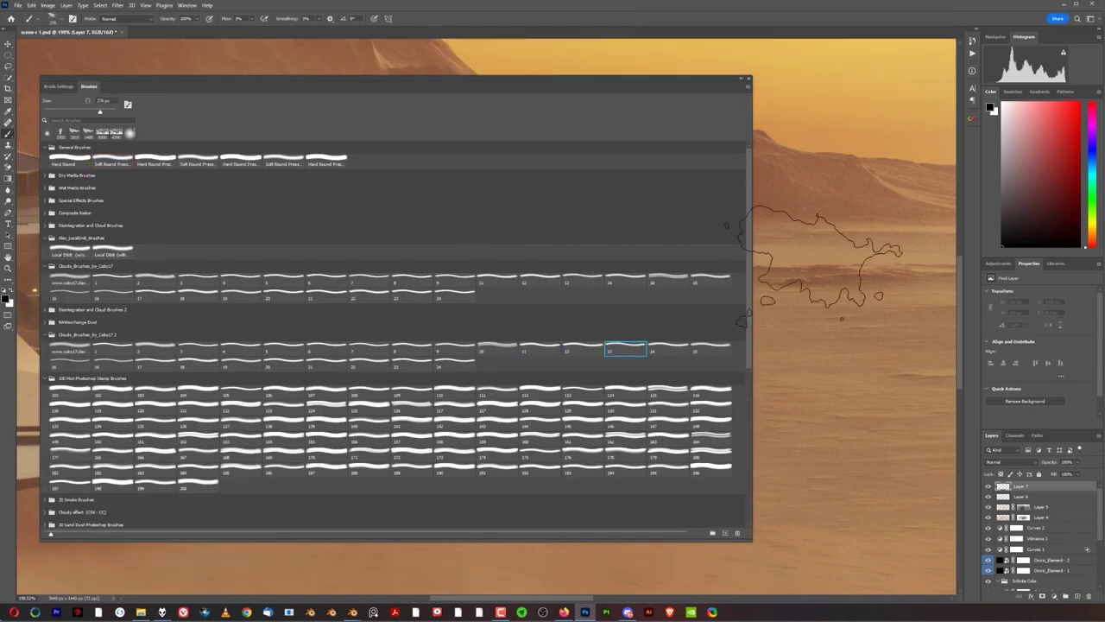
drag(843, 300, 732, 302)
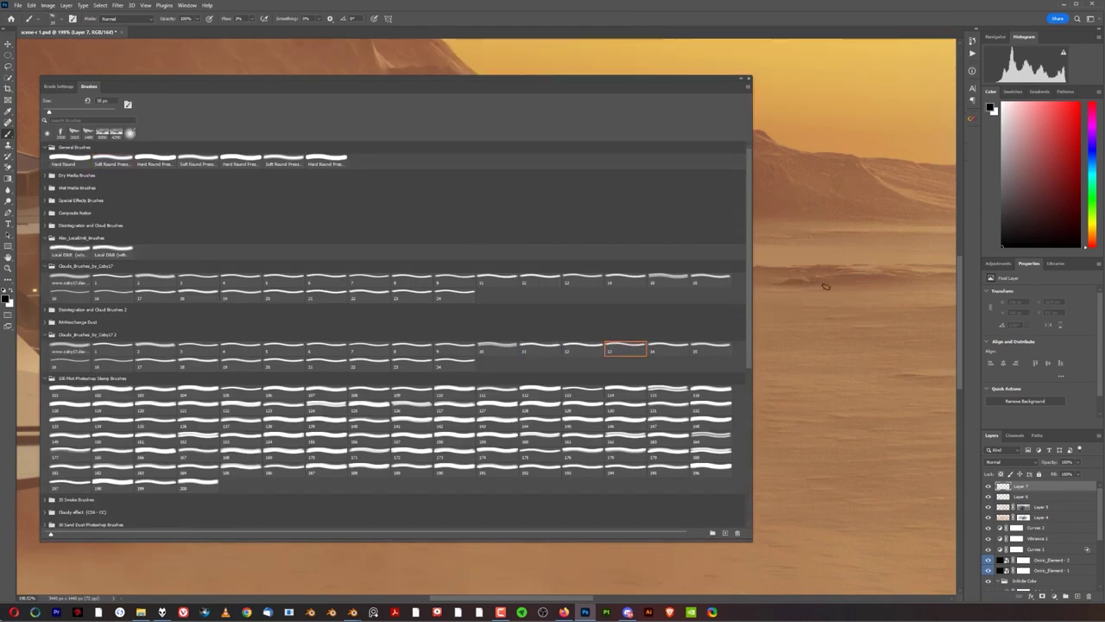
drag(835, 197, 859, 195)
click(748, 79)
Step: Flatten the cloud brush's tip and raise its flow to 100%
click(52, 17)
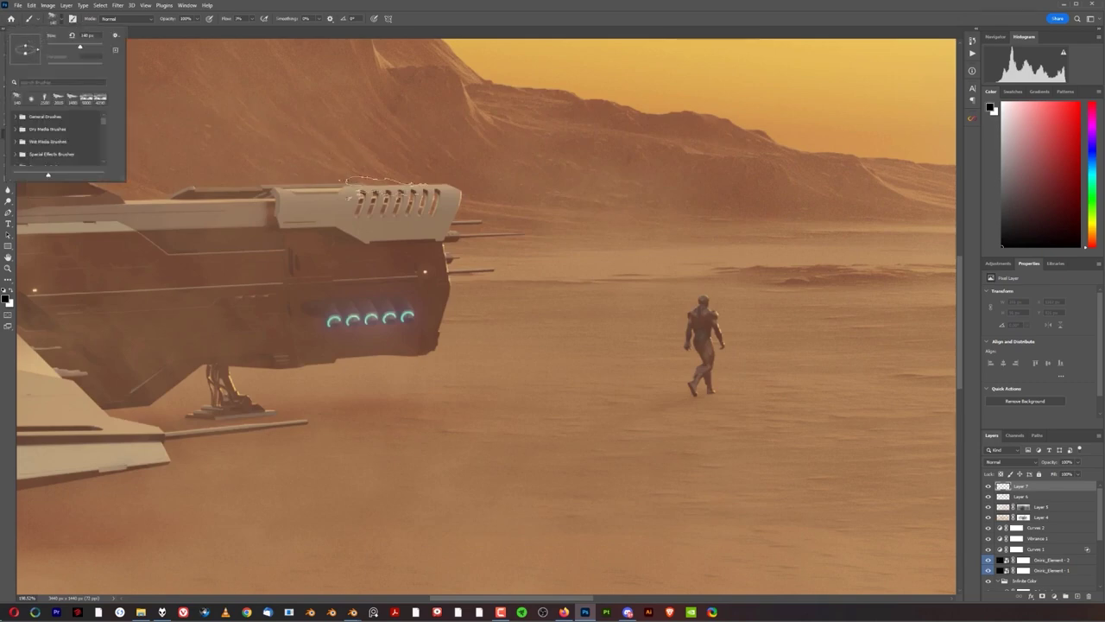
drag(614, 360, 572, 366)
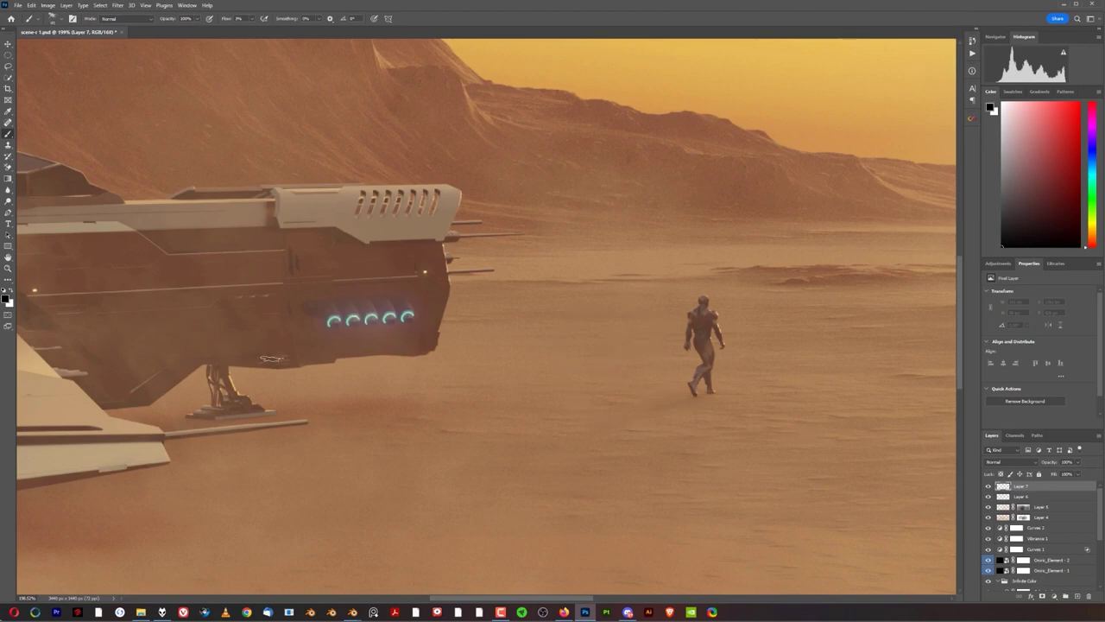
scroll(720, 429, up, 4)
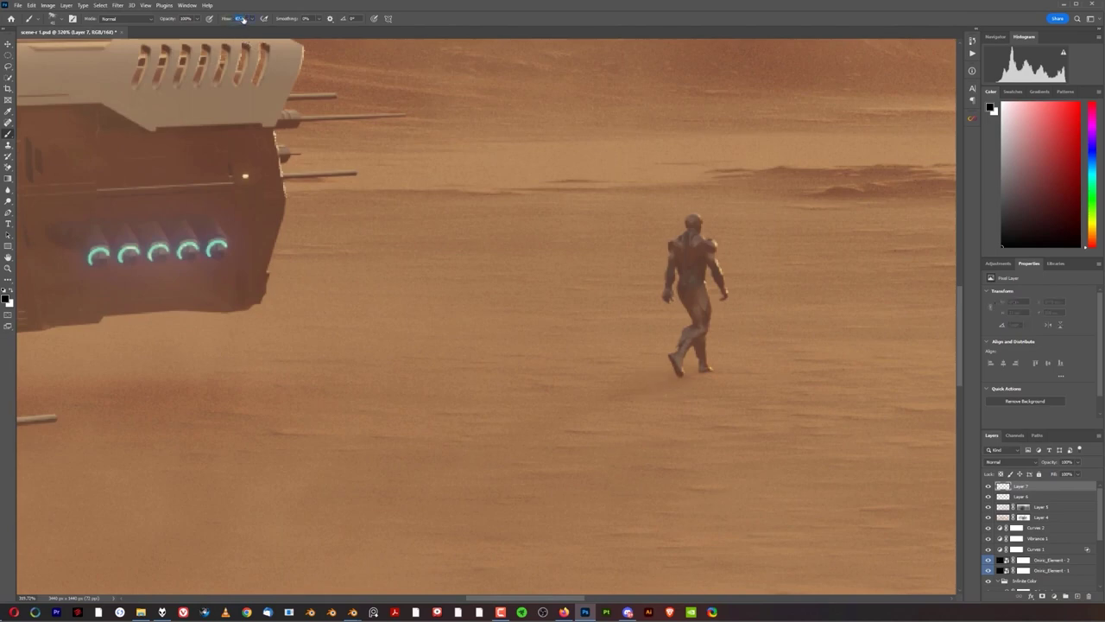
Step: Sample a brown from the shaded foreground rocks and darken it as the foreground colour
scroll(618, 179, down, 4)
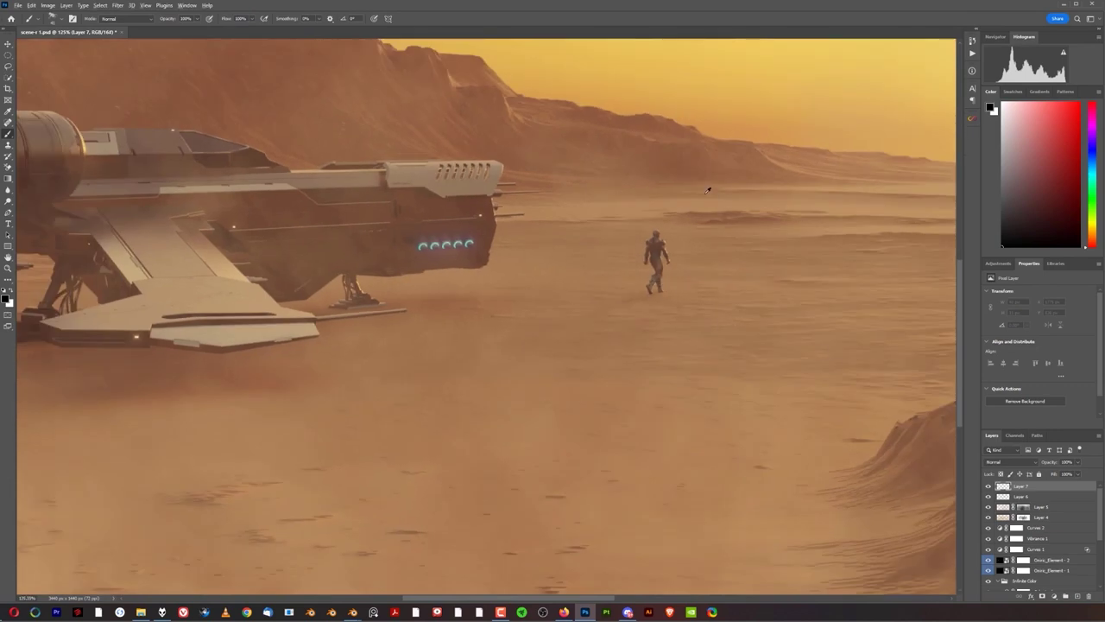
drag(837, 395, 599, 241)
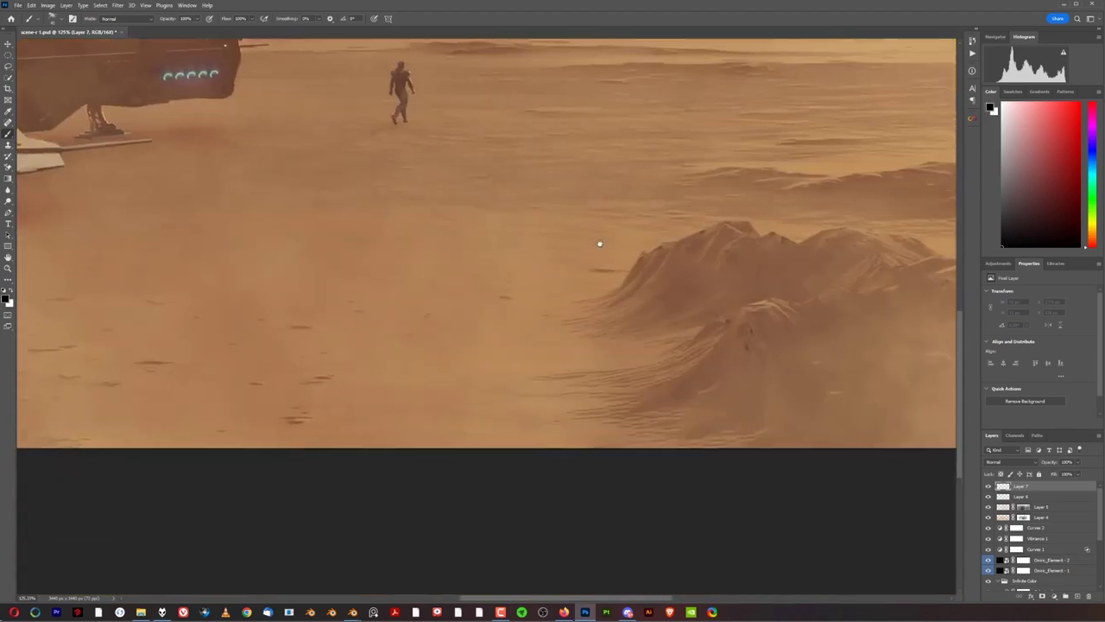
alt+click(691, 390)
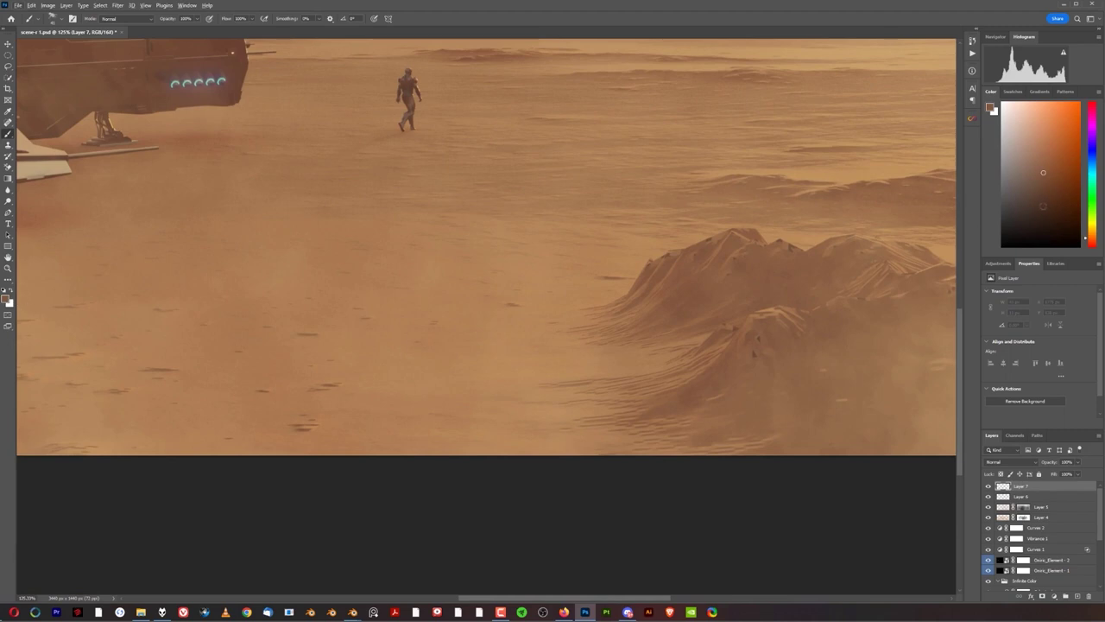
scroll(356, 124, up, 3)
drag(404, 166, 521, 278)
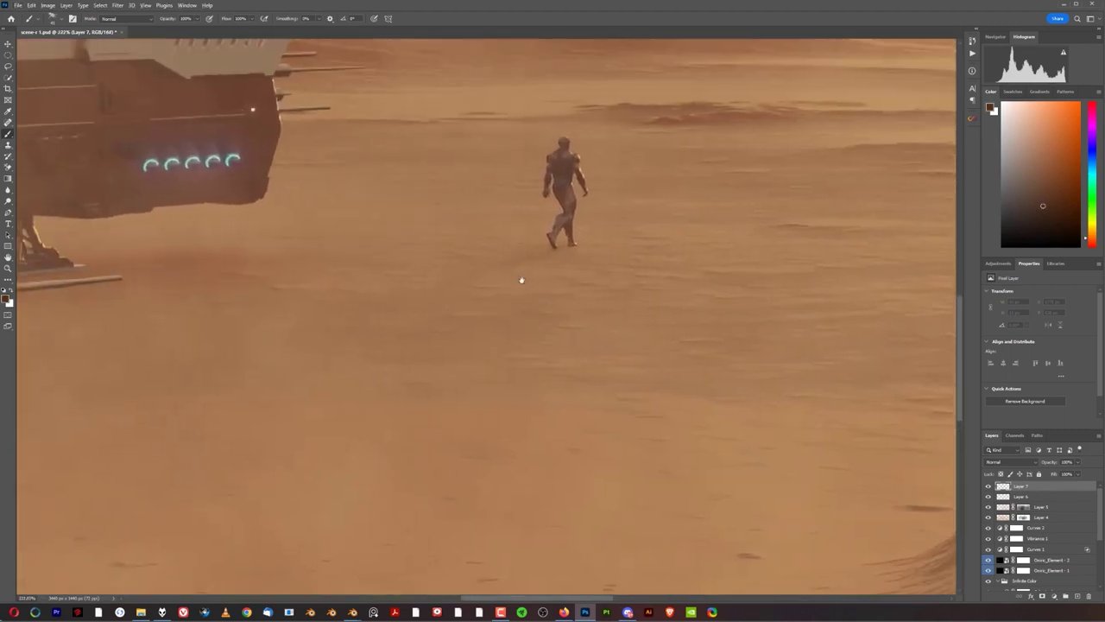
Step: Shrink the brush and paint a trail of small dark footprints on Layer 7 from the figure's feet back to the spaceship
alt+right_click(552, 248)
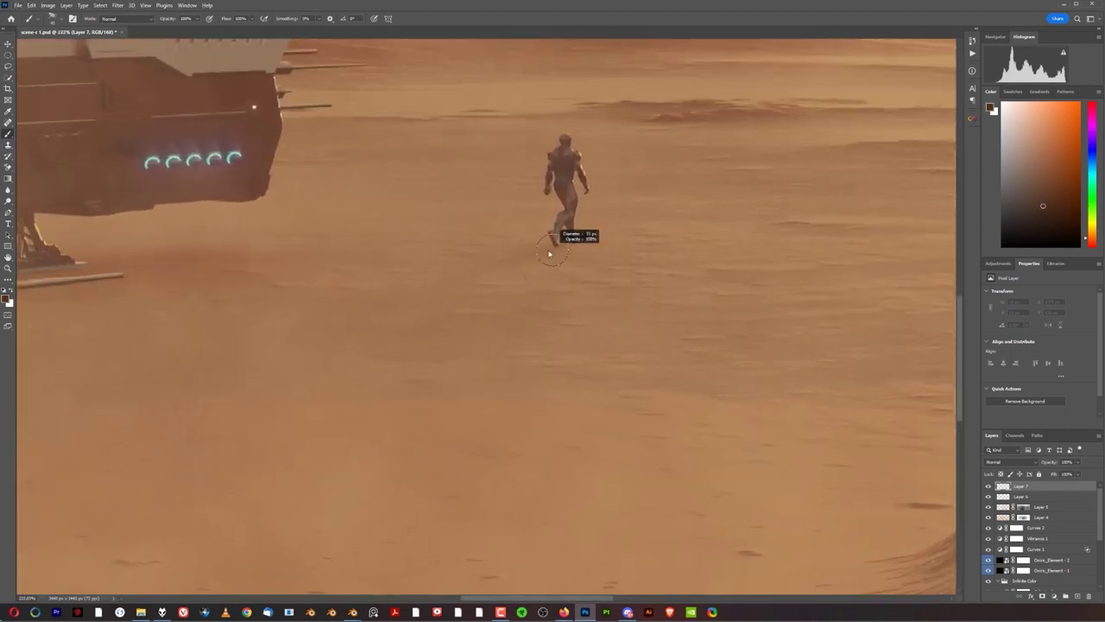
drag(556, 245, 544, 247)
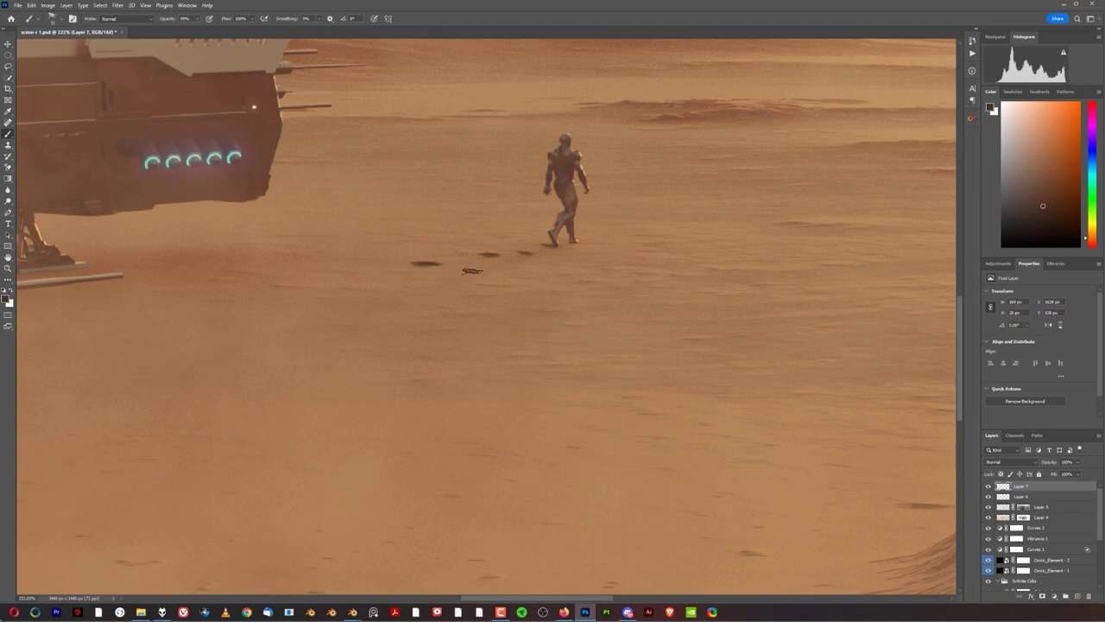
drag(302, 279, 276, 278)
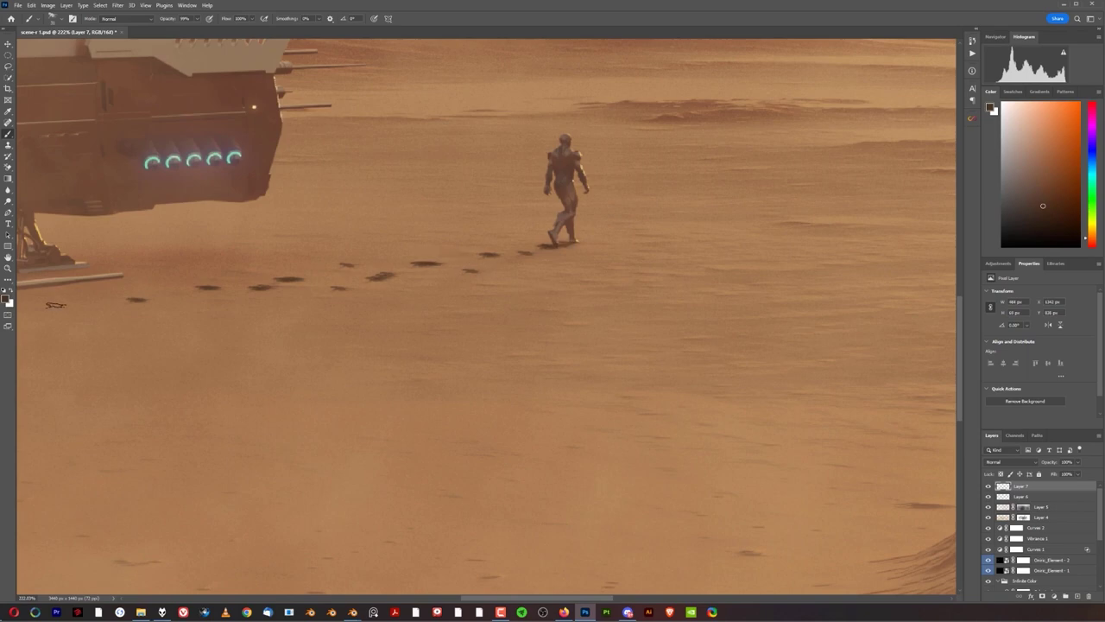
Step: Try Soft Light on the footprint layer, return its blend mode to Normal and lower its Fill to about 37%
scroll(393, 369, down, 5)
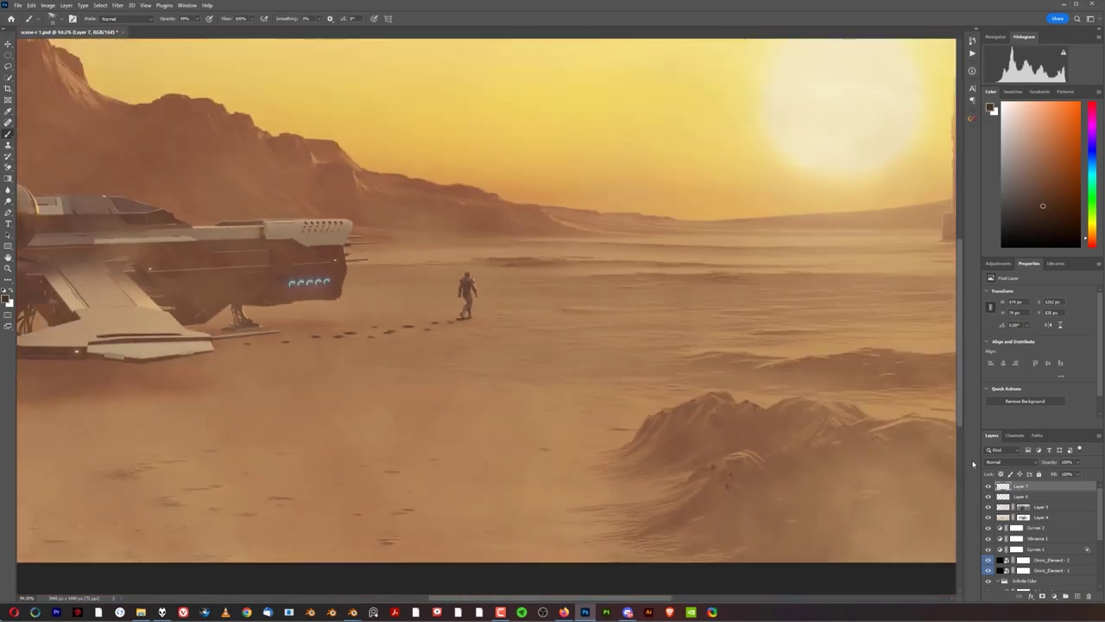
click(1024, 464)
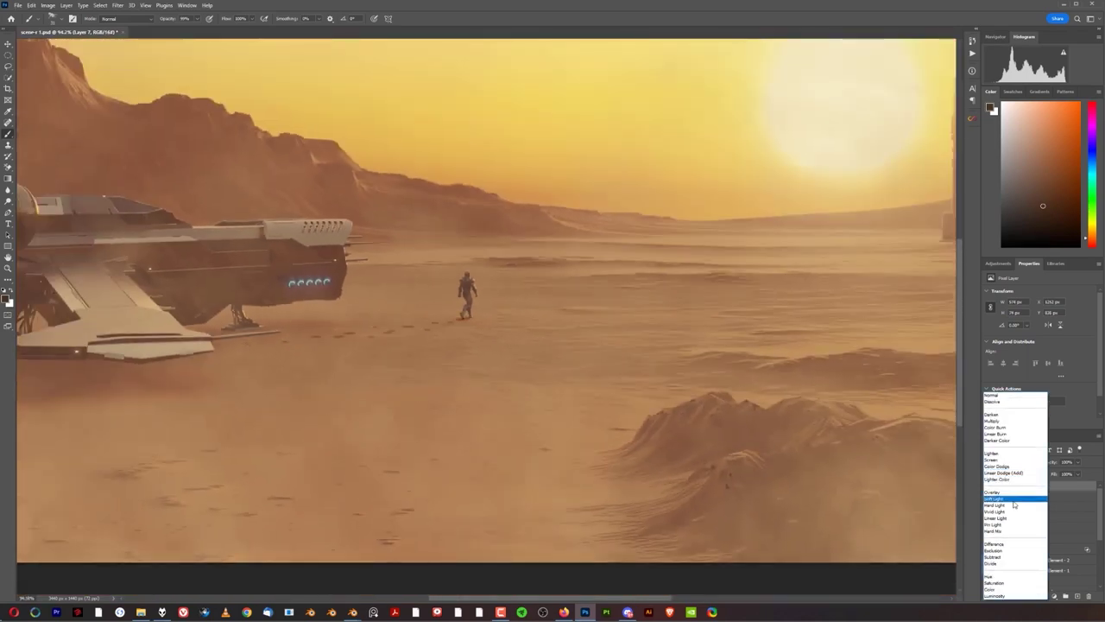
click(1023, 475)
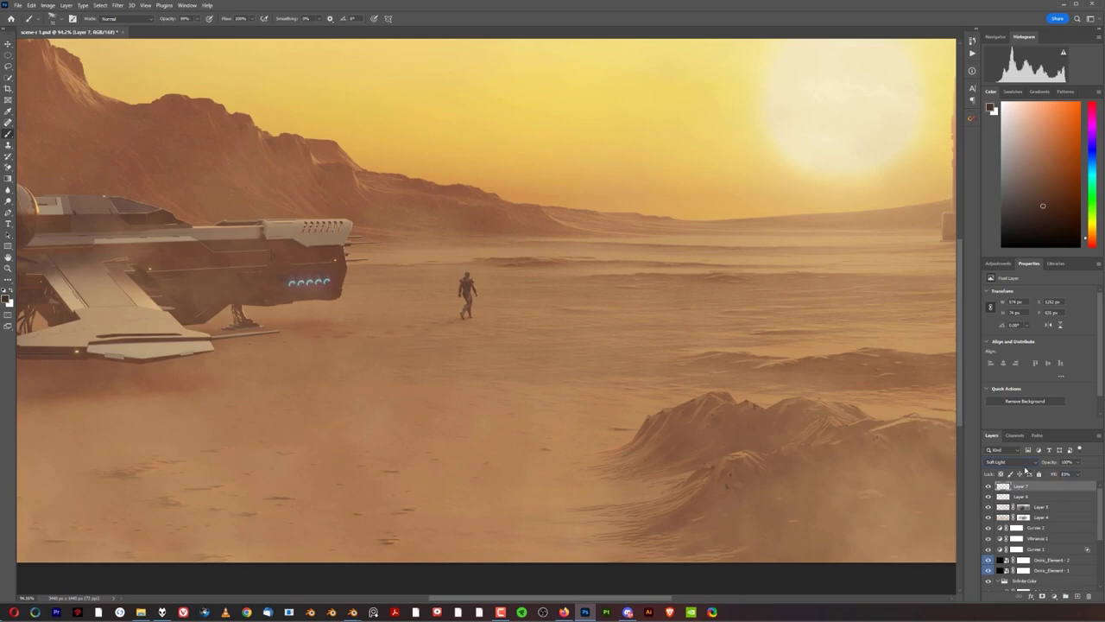
click(1025, 469)
click(1005, 397)
drag(1031, 475, 1039, 475)
click(113, 6)
mouse_move(144, 121)
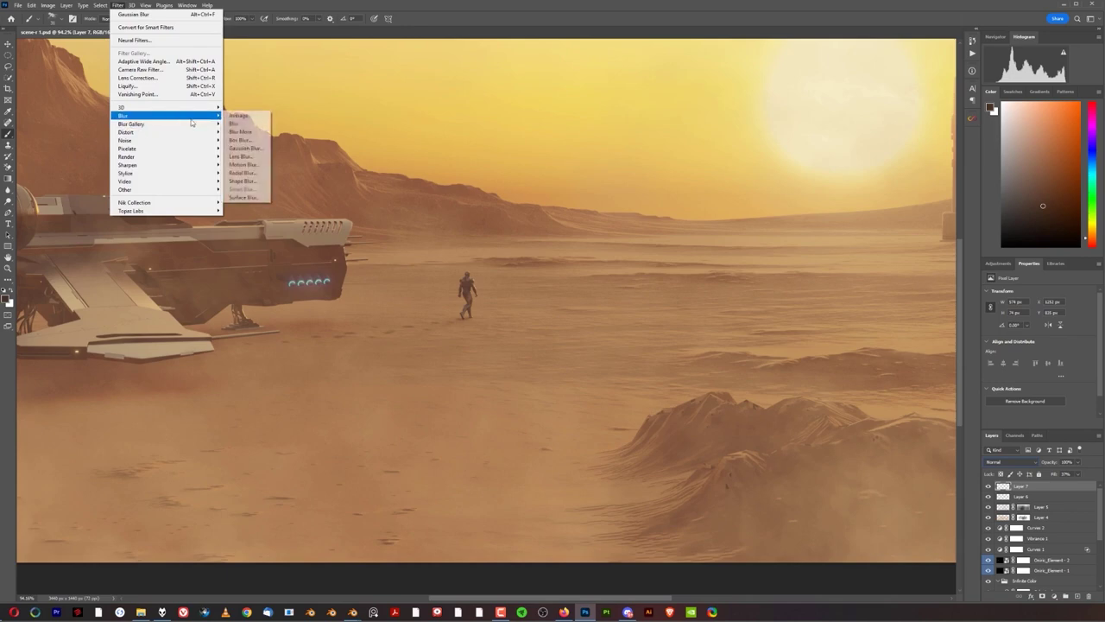
click(250, 147)
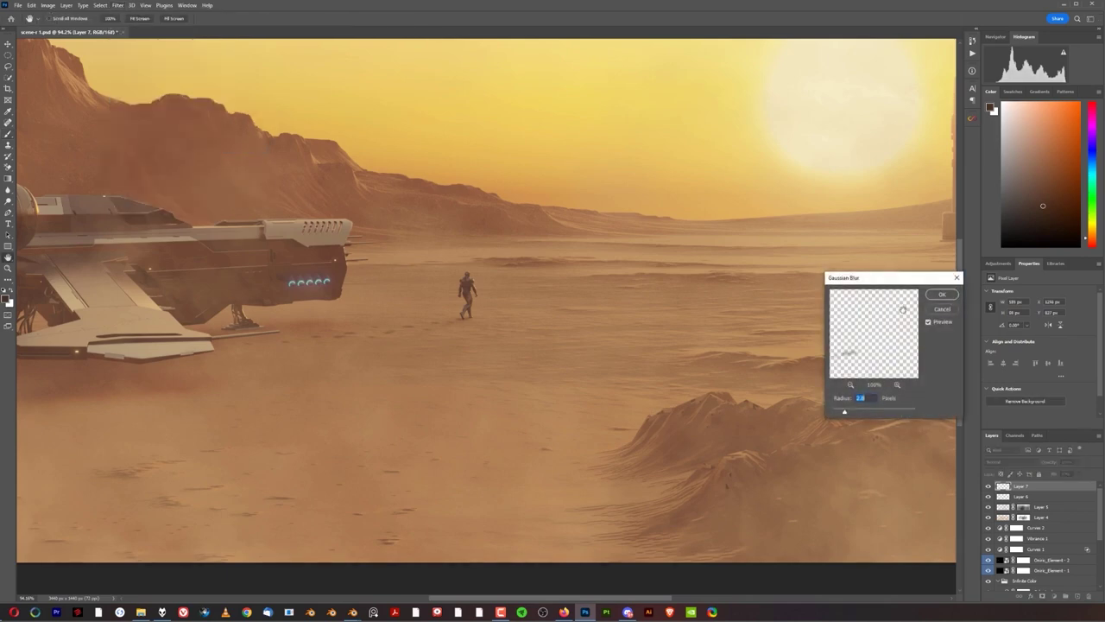
click(941, 312)
key(b)
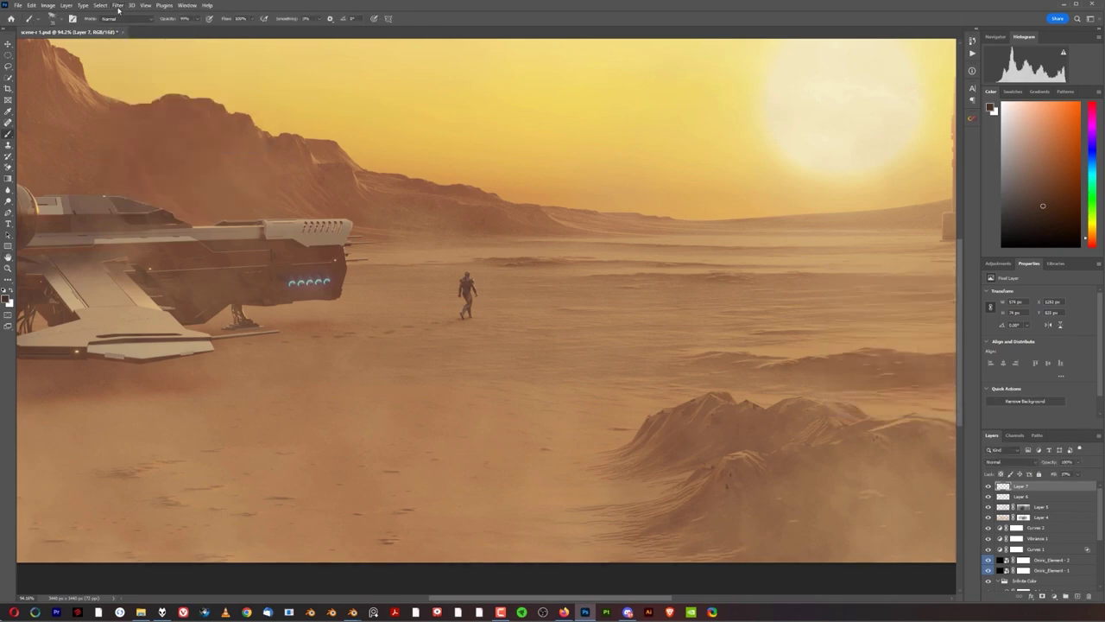
Step: Apply a Motion Blur to the footprints on Layer 7 with an angle of 4° and a distance of 43 pixels
click(117, 6)
mouse_move(141, 119)
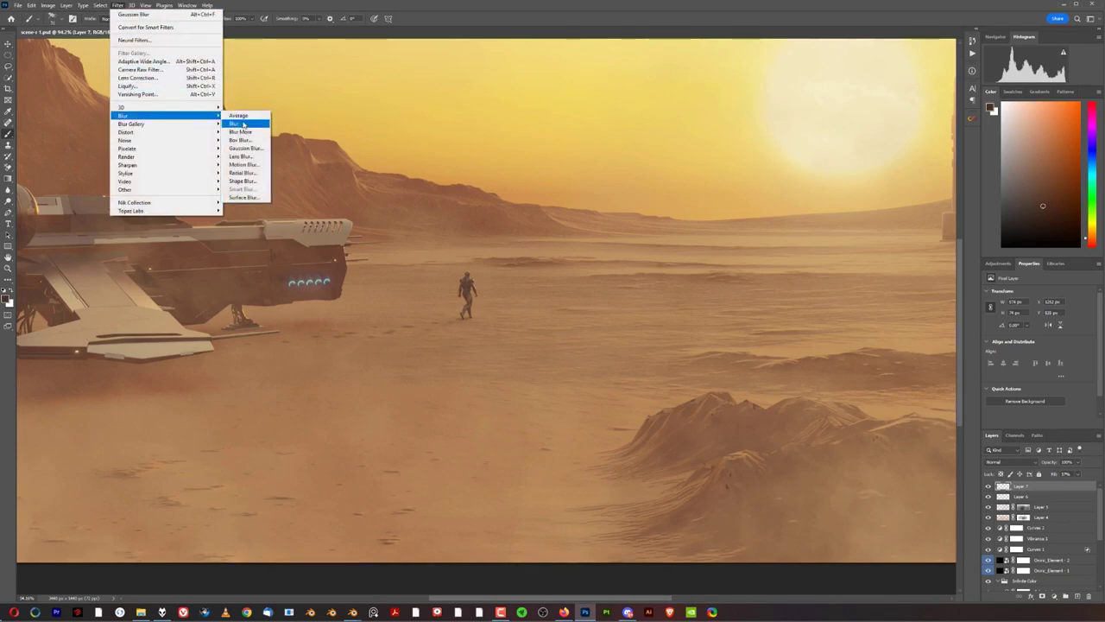
click(243, 164)
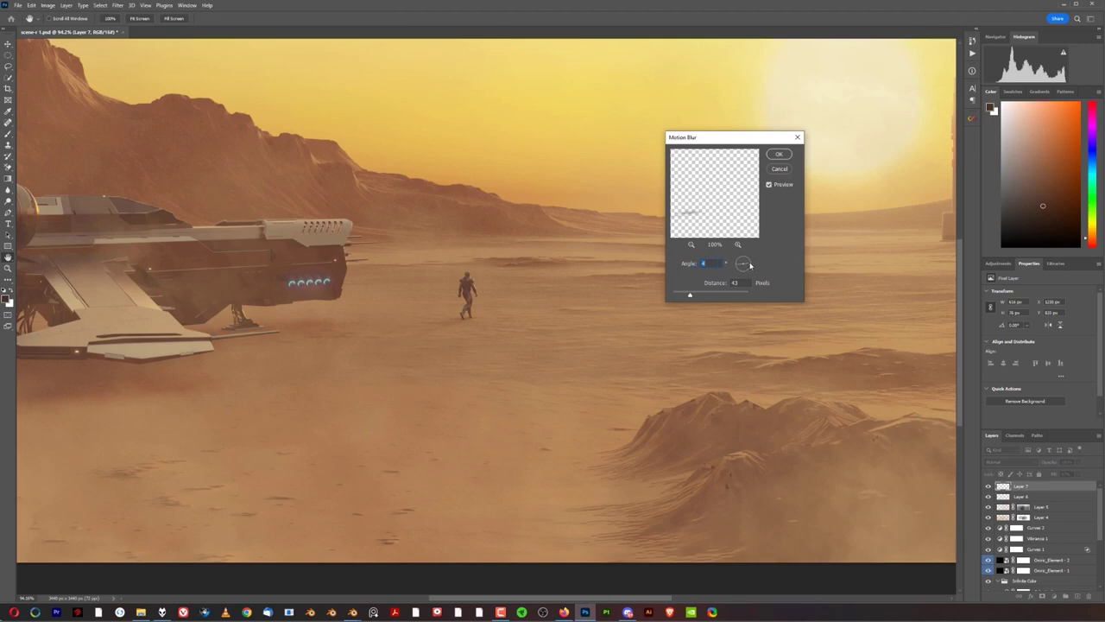
click(787, 155)
key(b)
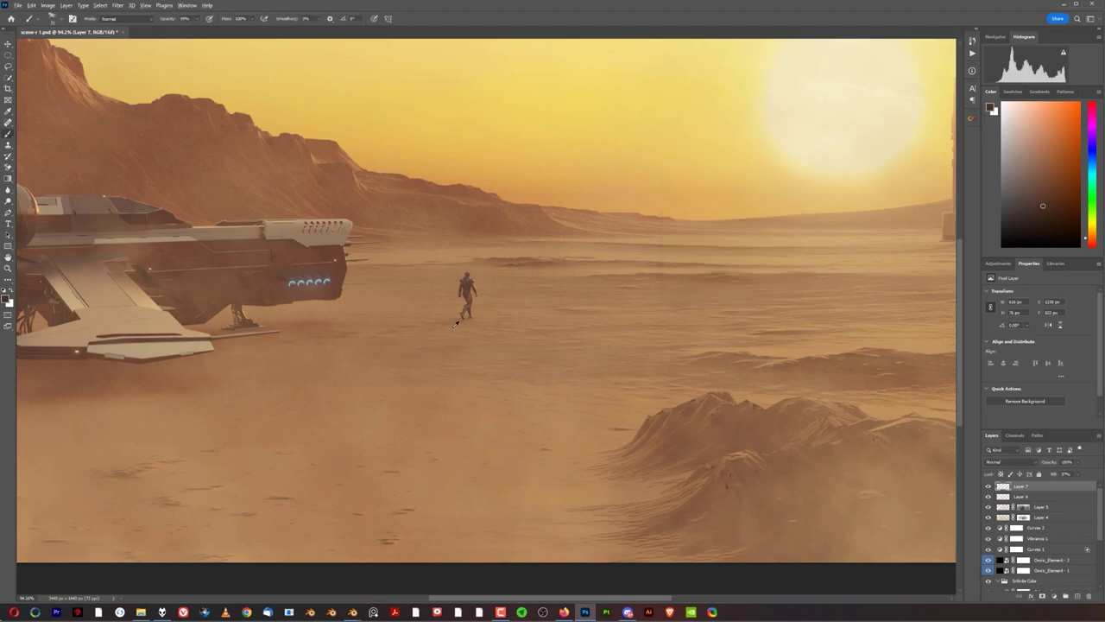
Step: Set the fill of Layer 7 to 64%
scroll(455, 323, up, 3)
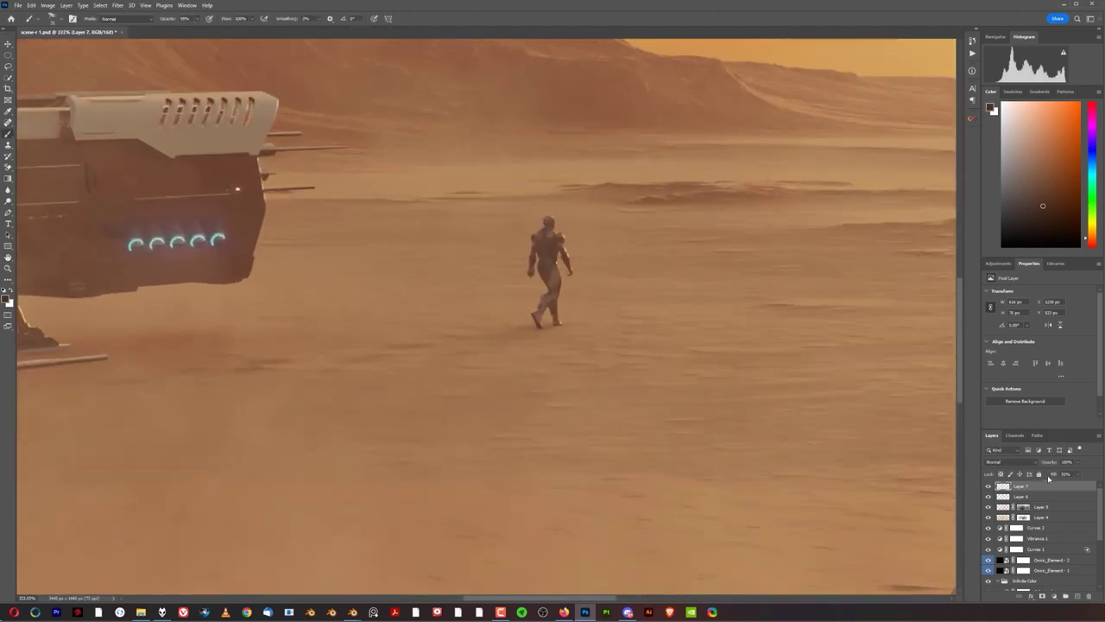
scroll(510, 418, down, 3)
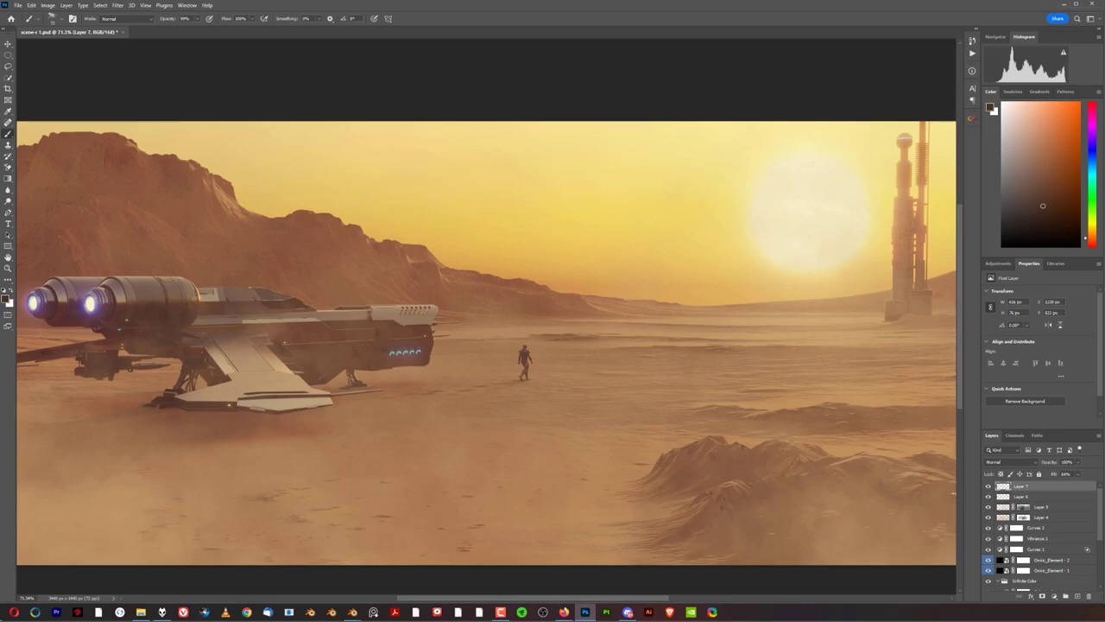
Step: Select brush 2 from the 100 Cloudy Smoke Photoshop Stamp Brushes set, trying its dabs on the canvas
scroll(529, 378, up, 3)
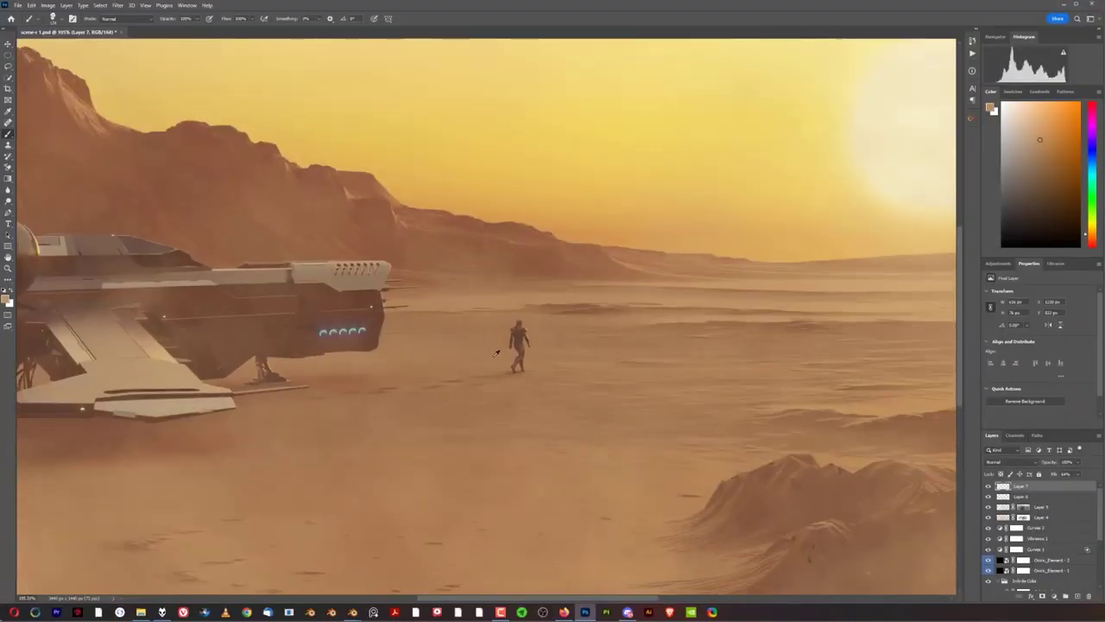
click(73, 18)
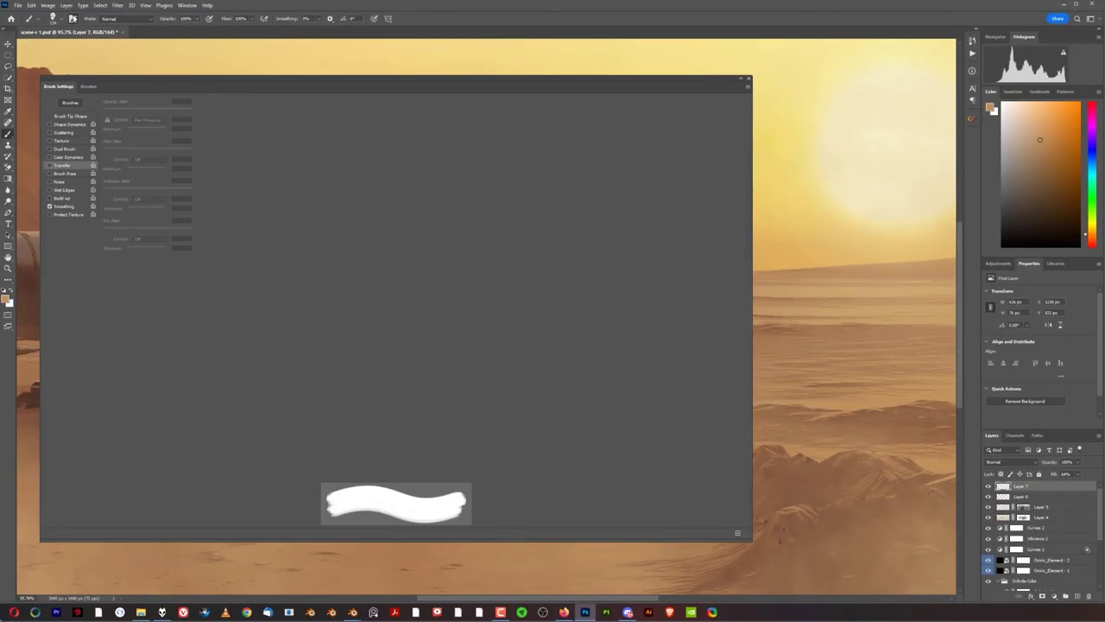
click(89, 87)
click(73, 405)
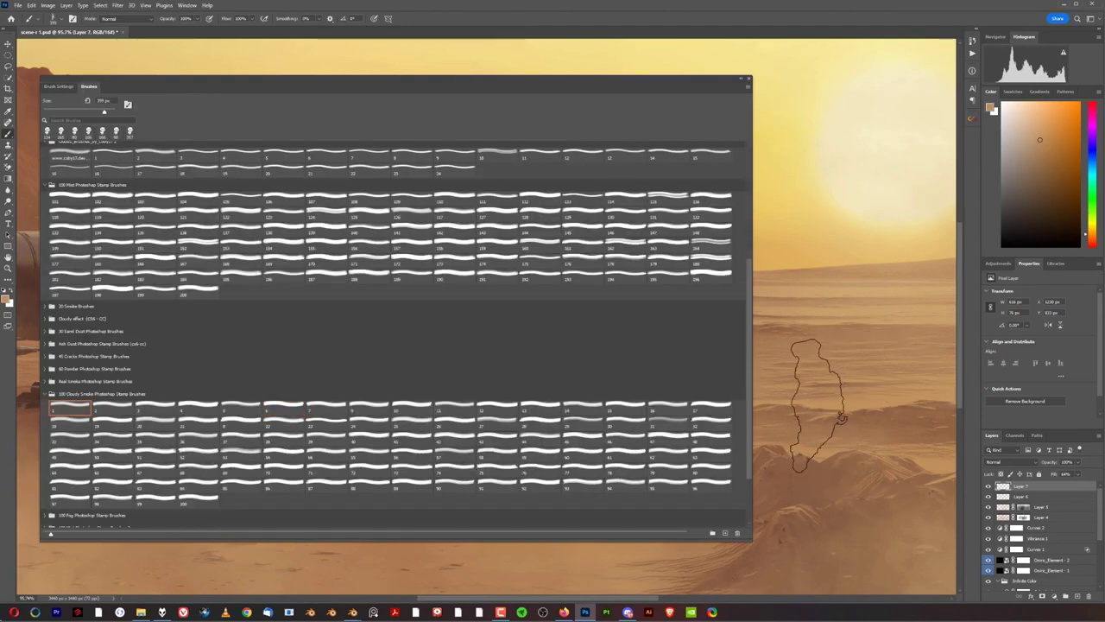
click(109, 411)
click(870, 383)
key(ctrl+z)
drag(898, 370, 725, 405)
mouse_move(872, 390)
mouse_down()
mouse_move(703, 444)
mouse_move(674, 436)
mouse_up()
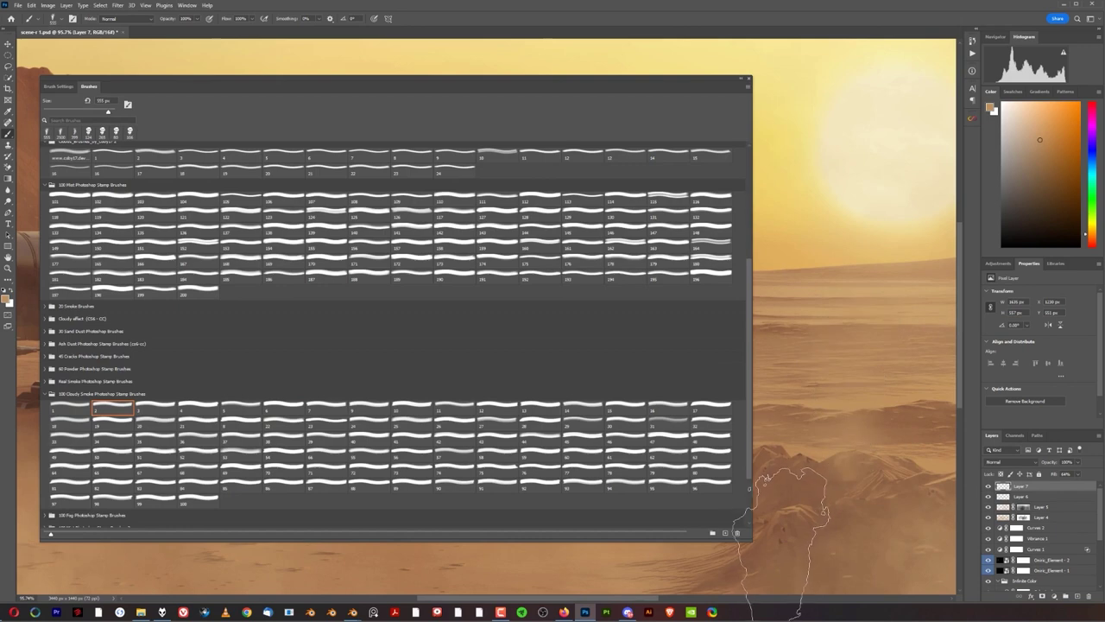
click(748, 79)
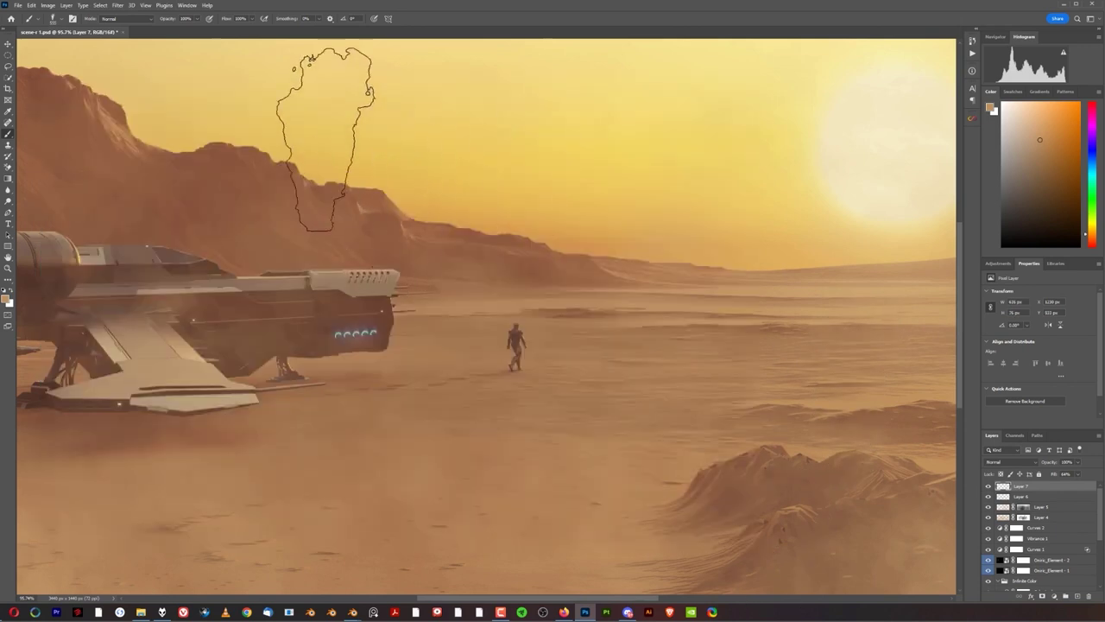
Step: Sample a sand colour from the desert plain and set Layer 7's fill to 100%, trying dust dabs near the walking figure
alt+click(574, 368)
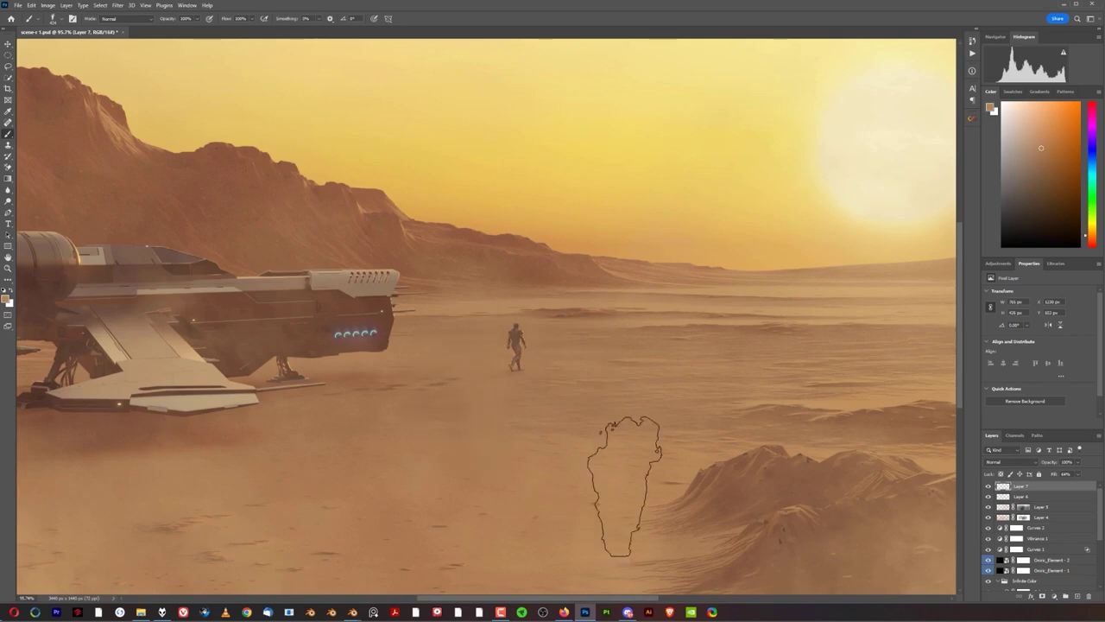
alt+click(743, 316)
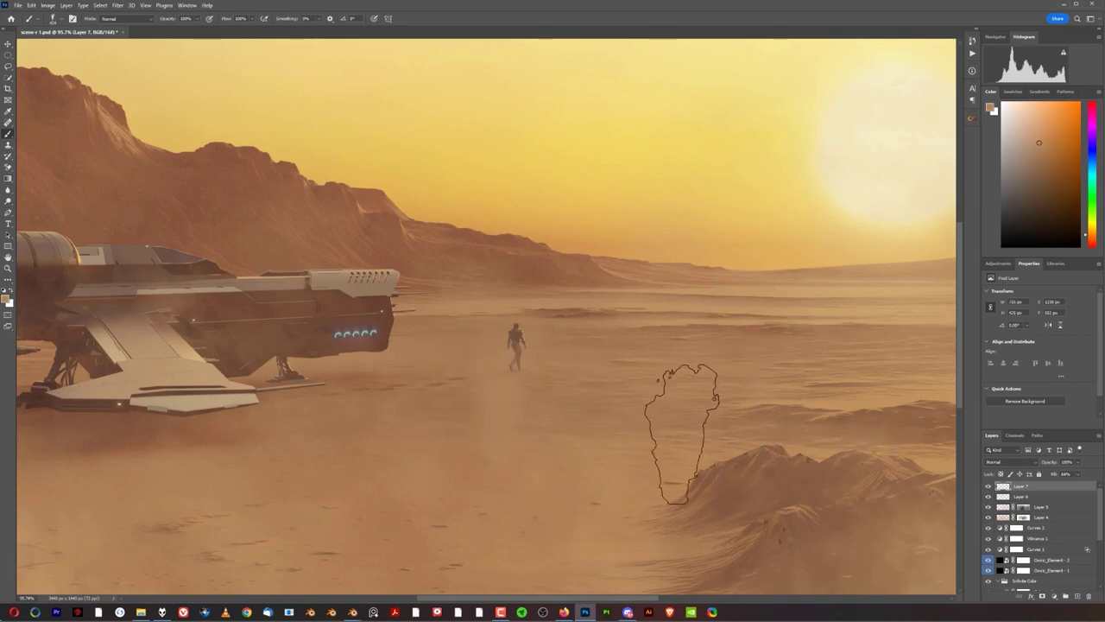
click(508, 394)
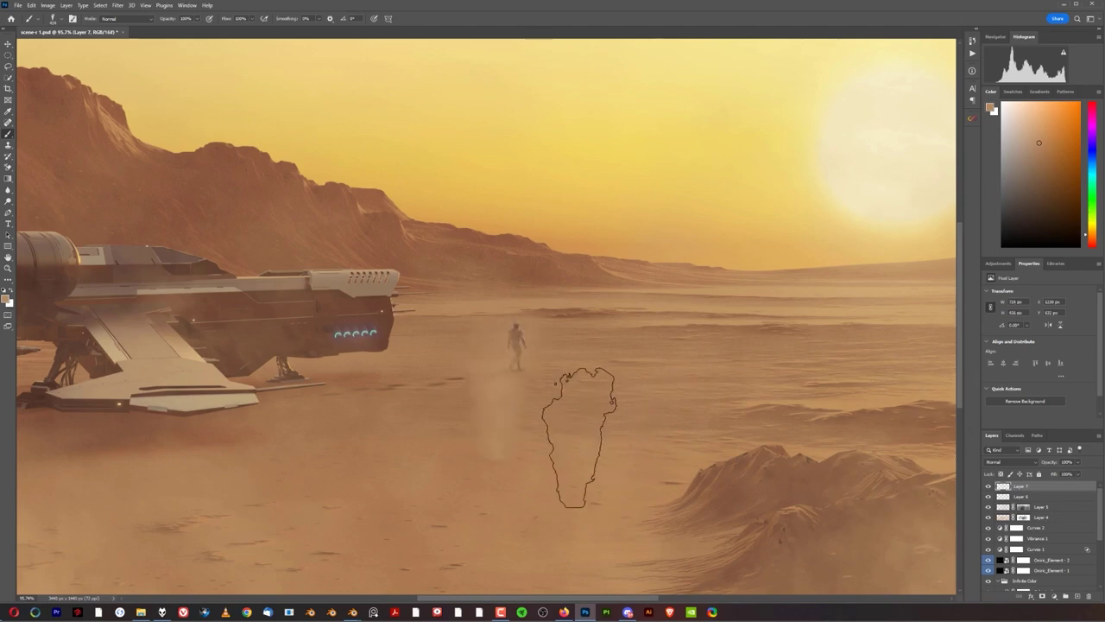
scroll(558, 414, up, 3)
key(ctrl+z)
Step: Paint a trail of dust clouds on Layer 7 from the walking figure's feet back towards the spaceship's front landing leg
drag(511, 345, 490, 349)
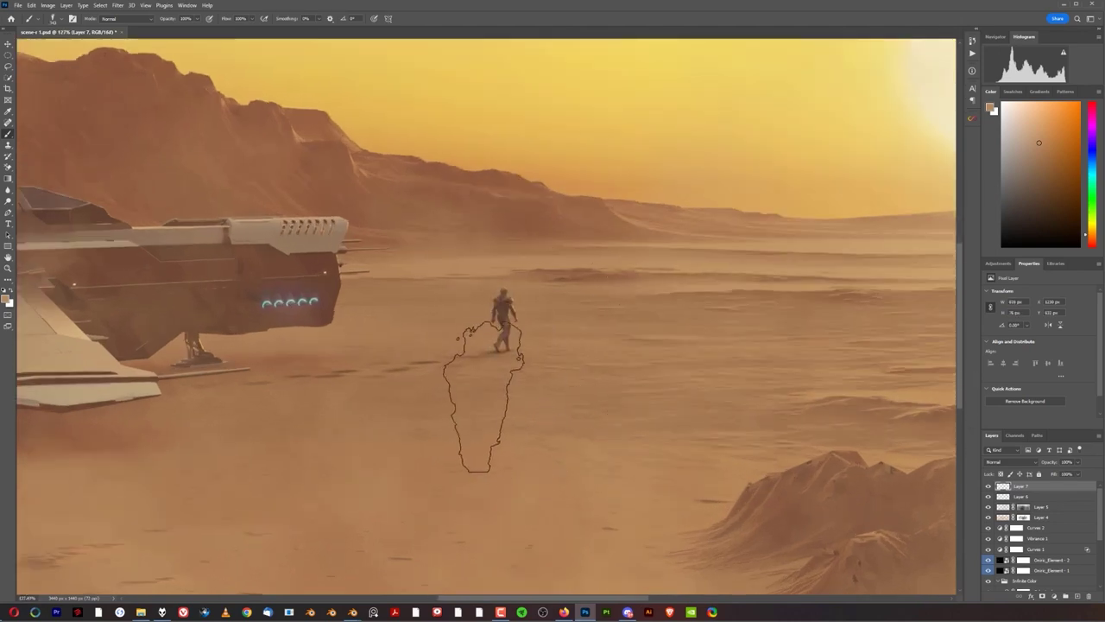
click(484, 390)
click(439, 409)
drag(457, 354, 365, 357)
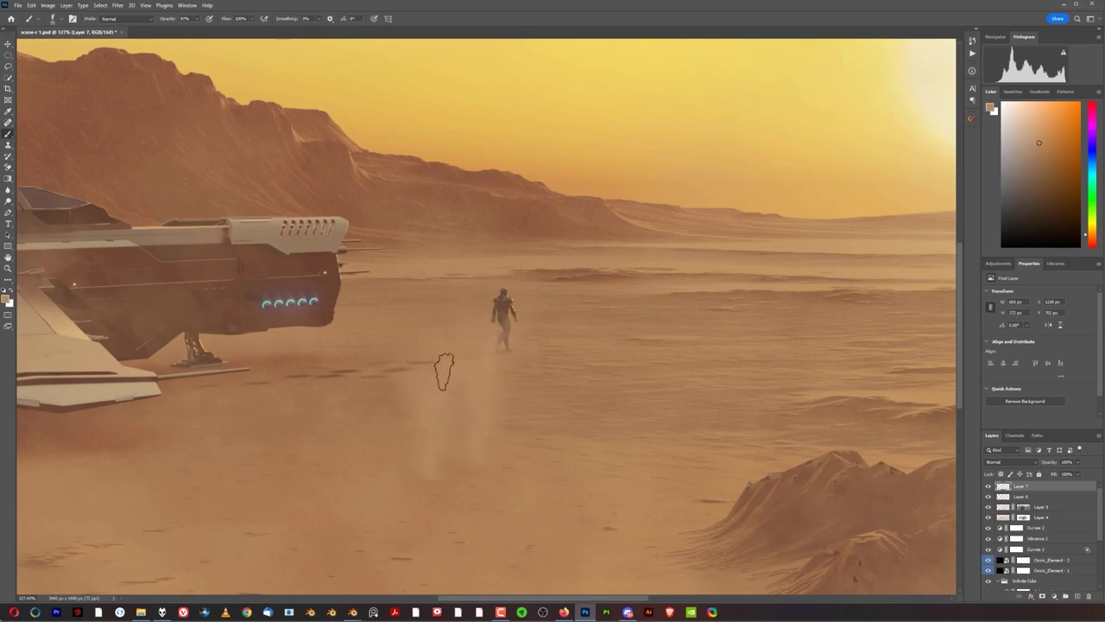
drag(482, 366, 503, 366)
click(457, 361)
click(396, 356)
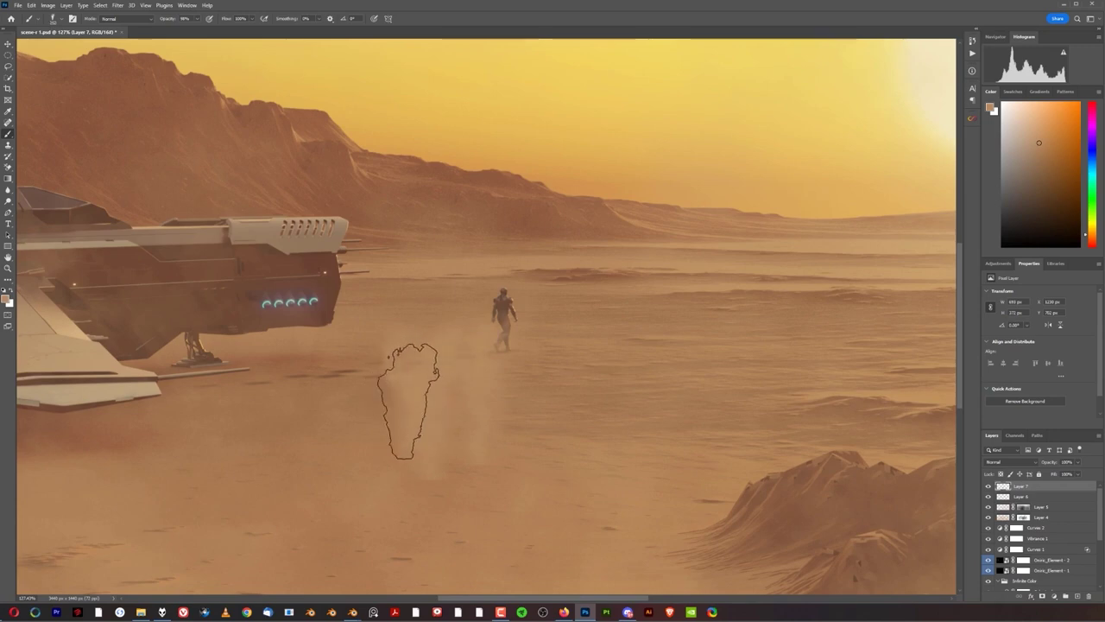
click(365, 407)
click(333, 439)
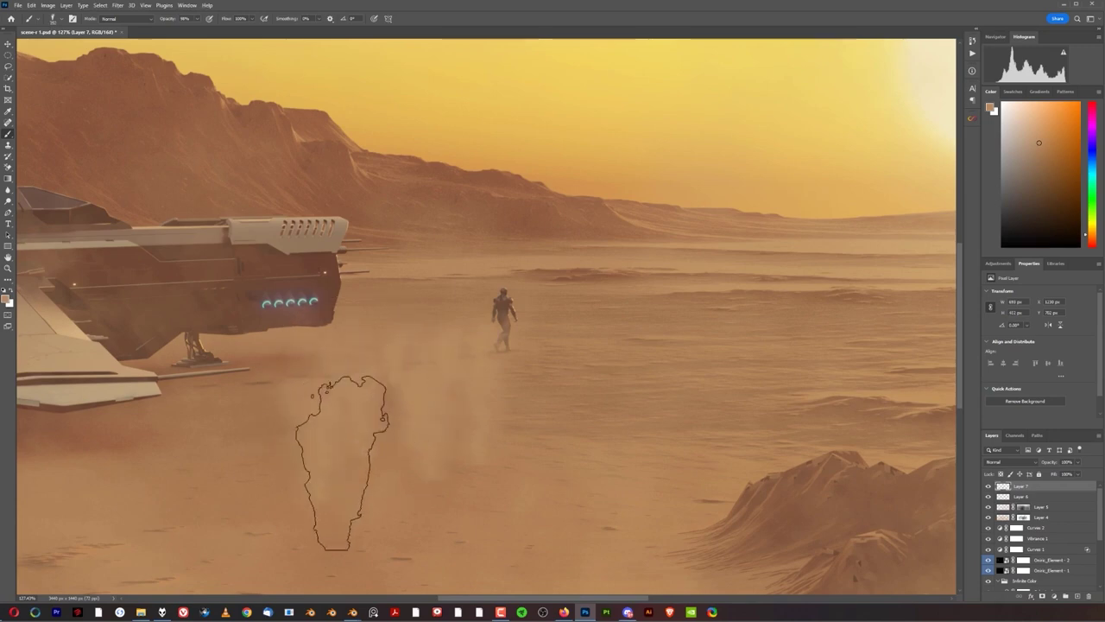
click(399, 466)
mouse_move(393, 385)
mouse_down()
mouse_move(340, 386)
mouse_move(273, 411)
mouse_up()
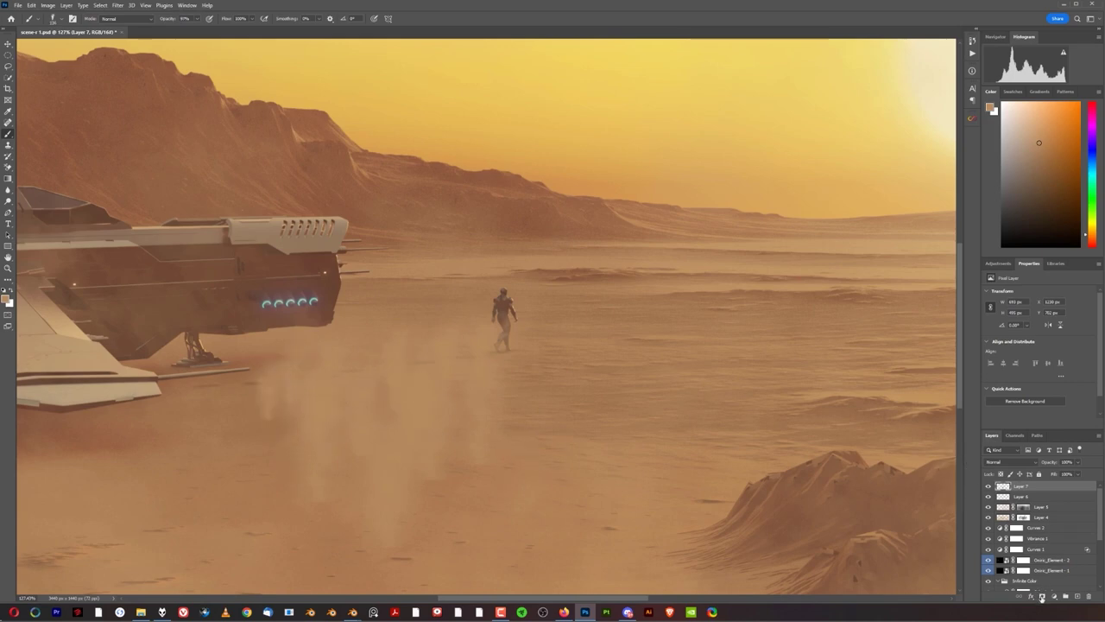
Step: Add a layer mask to Layer 7 and paint it black with the smoke brush to fade the lower part of the dust trail
click(1042, 598)
mouse_move(414, 444)
mouse_down()
mouse_move(498, 436)
mouse_move(303, 505)
mouse_up()
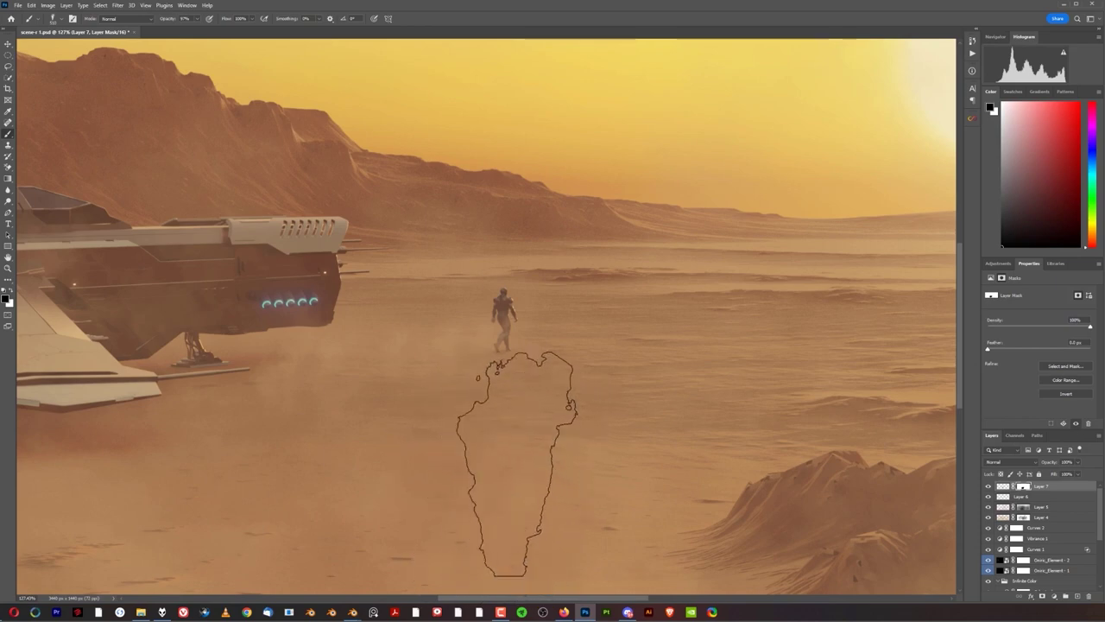
scroll(609, 384, down, 3)
scroll(484, 402, up, 1)
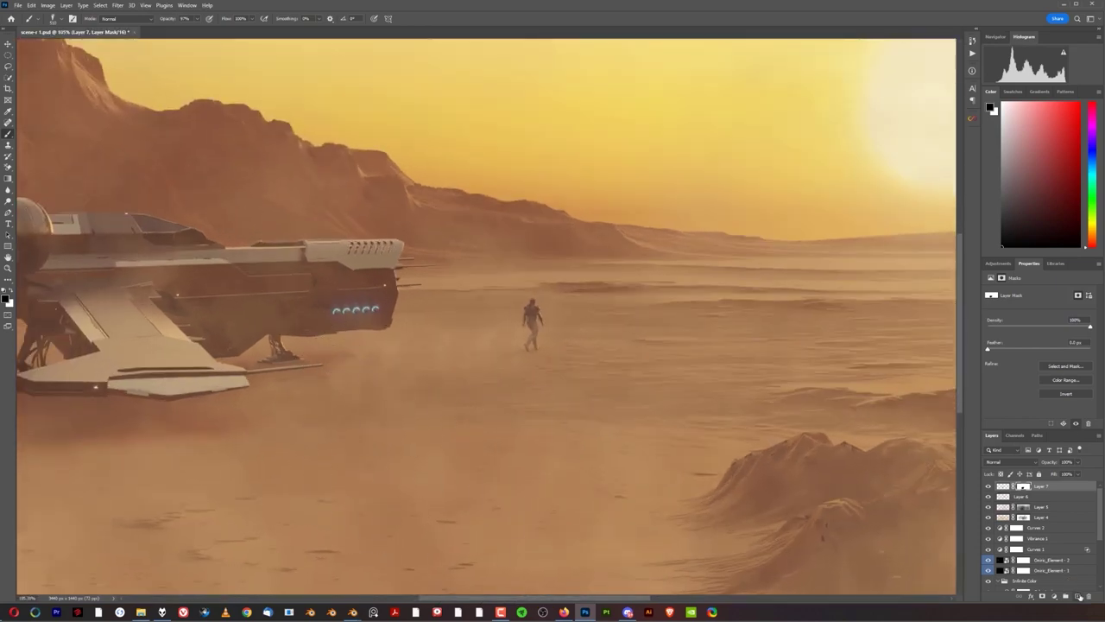
Step: Create a new empty layer above Layer 7
click(1078, 596)
scroll(481, 389, up, 3)
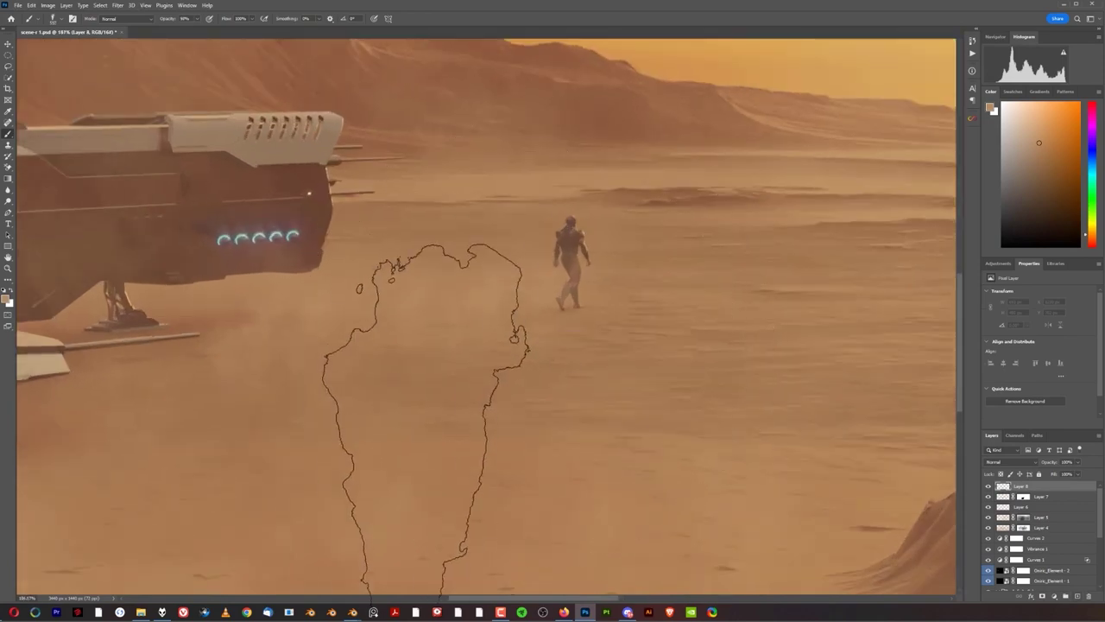
click(503, 505)
click(561, 437)
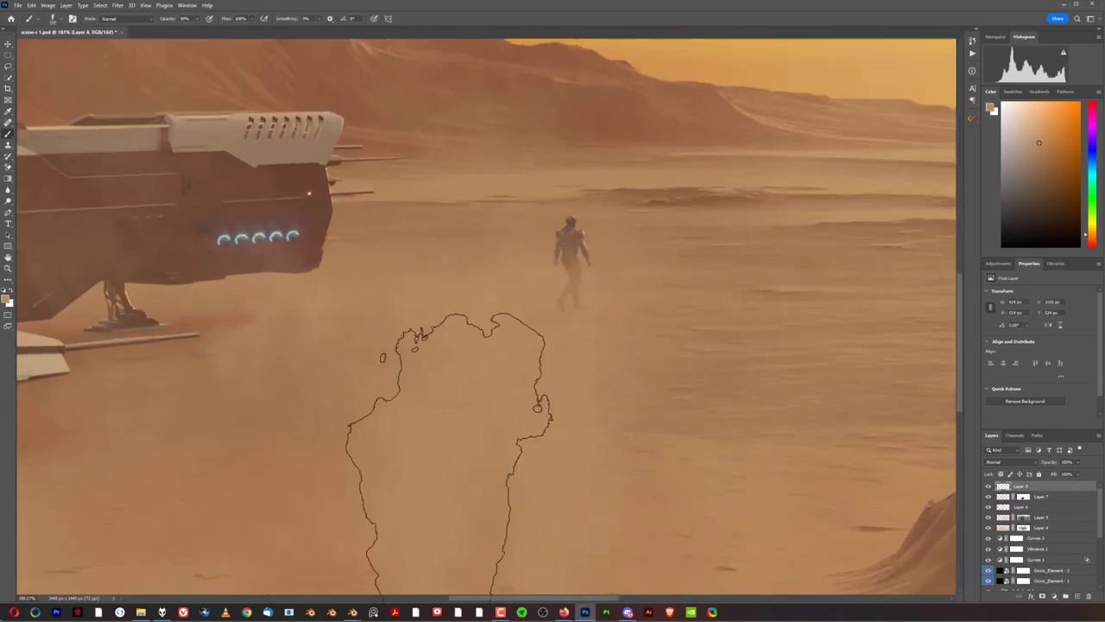
key(ctrl+z)
key(ctrl+z)
Step: Paint smaller dust puffs on Layer 8 between the figure and the ship, and fade their lower edges with a layer mask
alt+drag(533, 369, 382, 370)
mouse_move(503, 384)
mouse_down()
mouse_move(471, 397)
mouse_move(437, 376)
mouse_move(362, 415)
mouse_move(375, 367)
mouse_up()
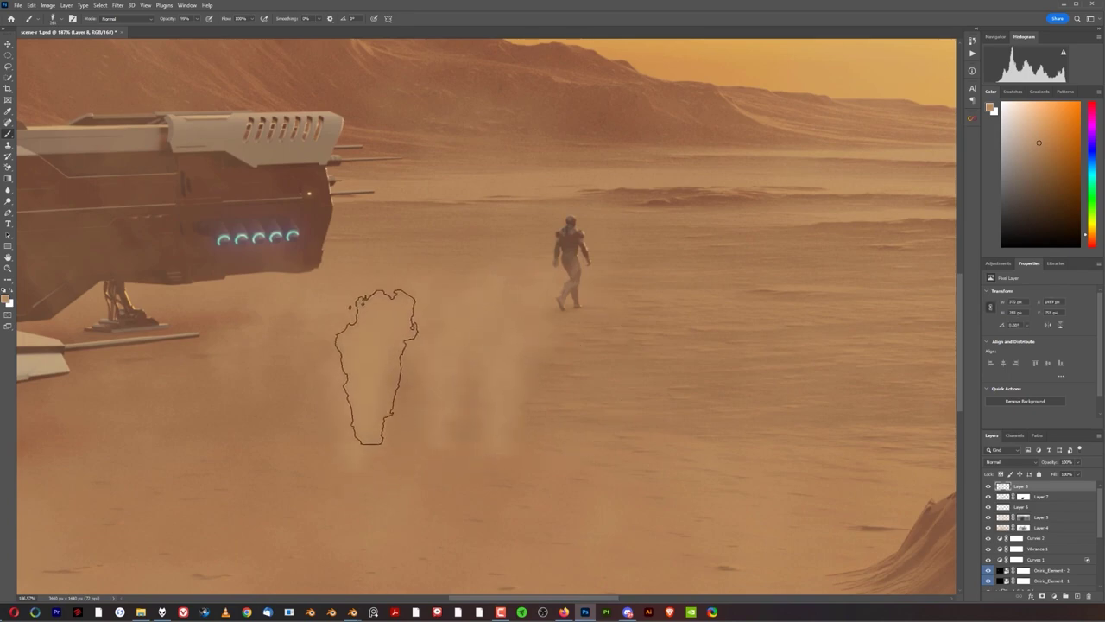
click(1041, 597)
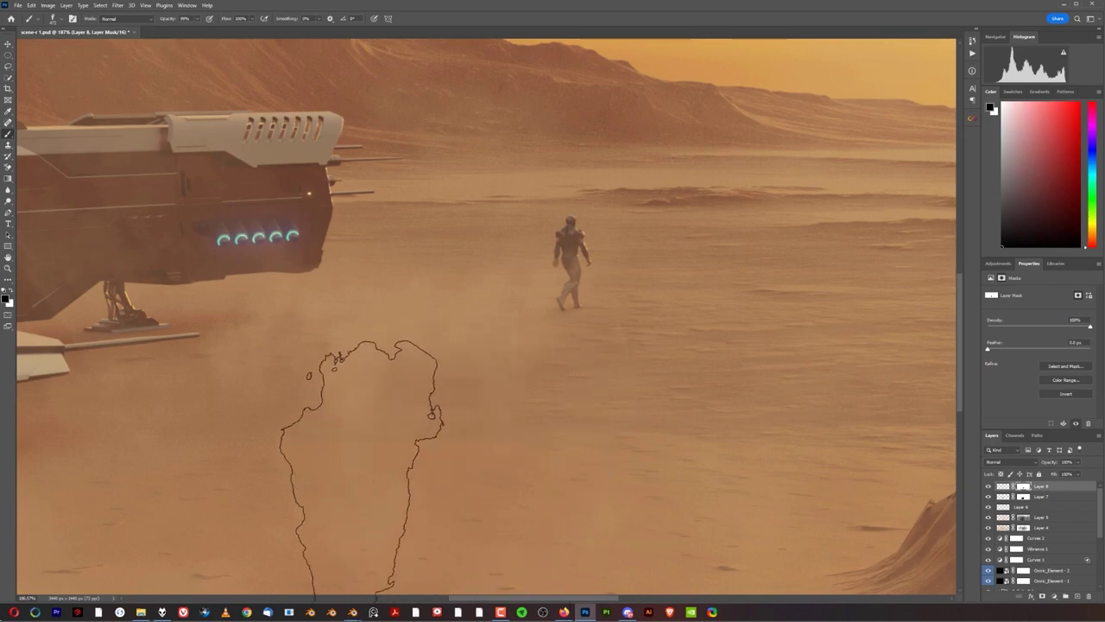
key(ctrl+0)
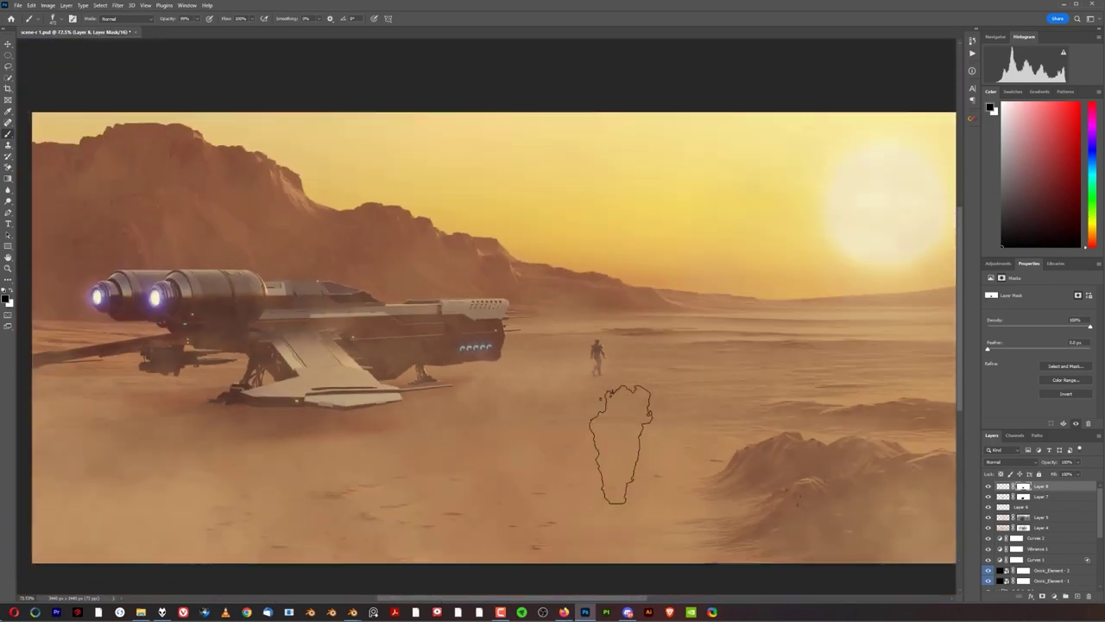
Step: Paint black on Layer 7's mask to thin the dust around and below the walking figure
scroll(614, 393, up, 3)
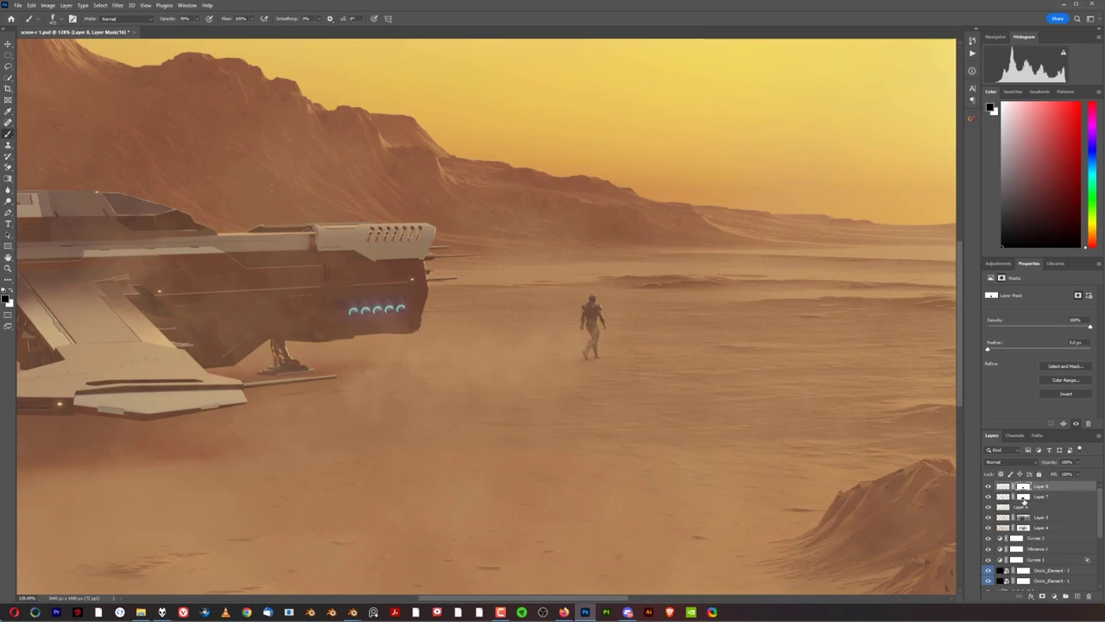
click(1023, 498)
ctrl+click(1024, 497)
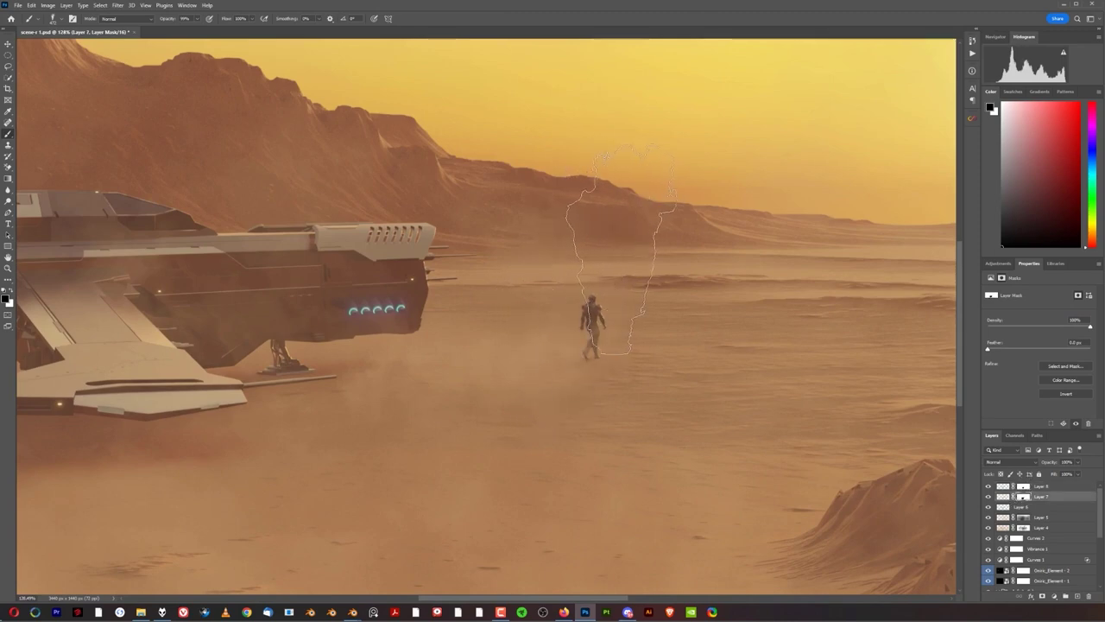
drag(738, 341, 559, 413)
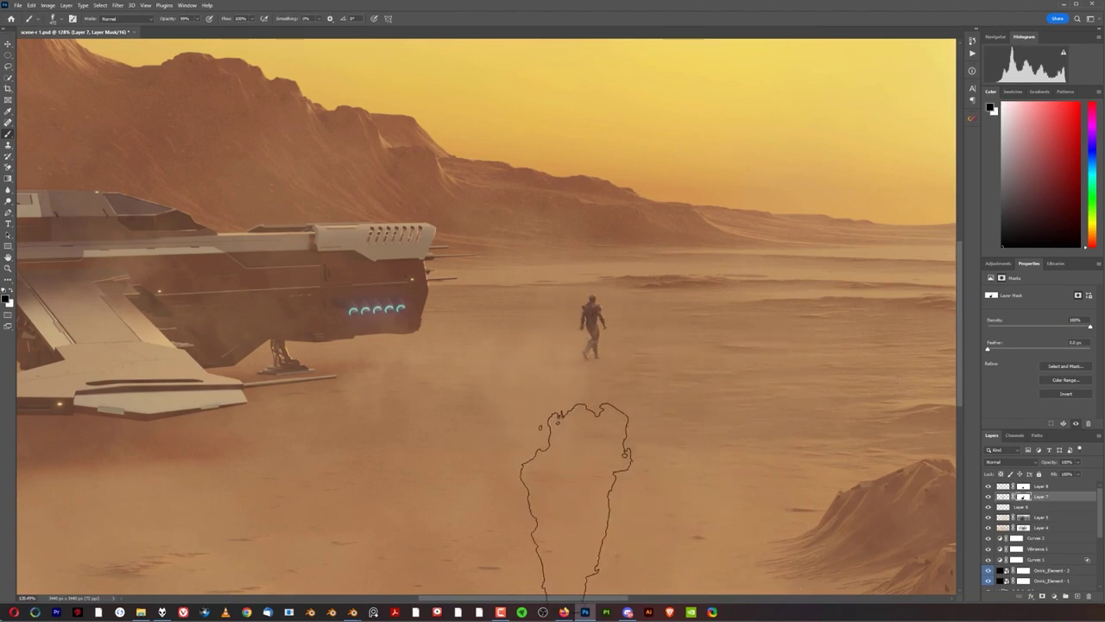
scroll(676, 394, down, 3)
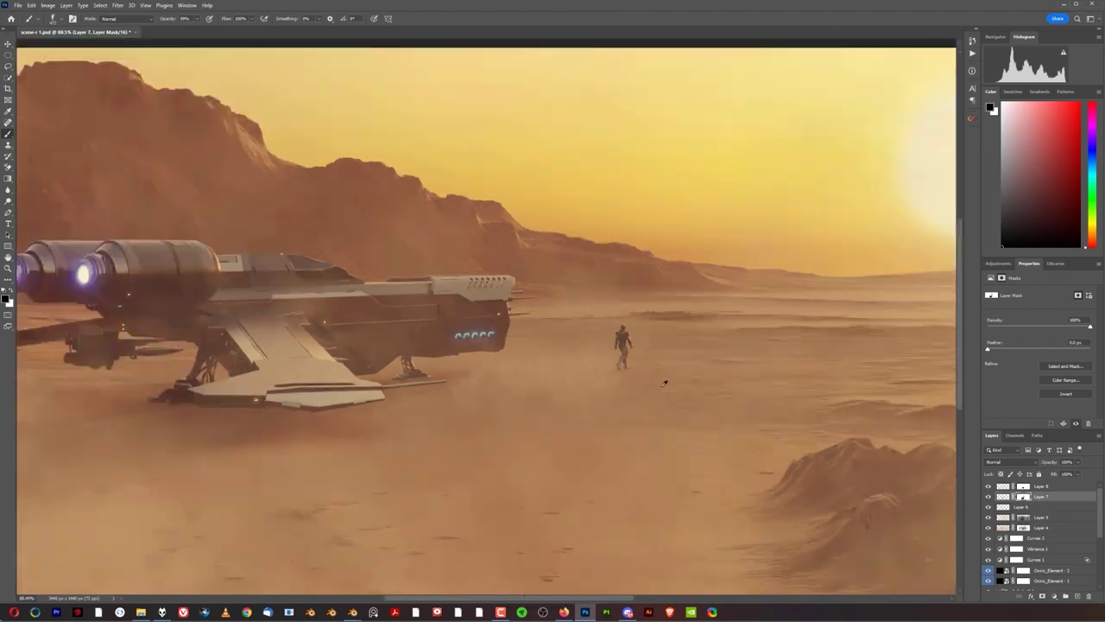
Step: Group the two dust layers, Layer 7 and Layer 8
scroll(676, 394, down, 5)
drag(722, 420, 651, 377)
scroll(618, 338, up, 3)
shift+click(1043, 486)
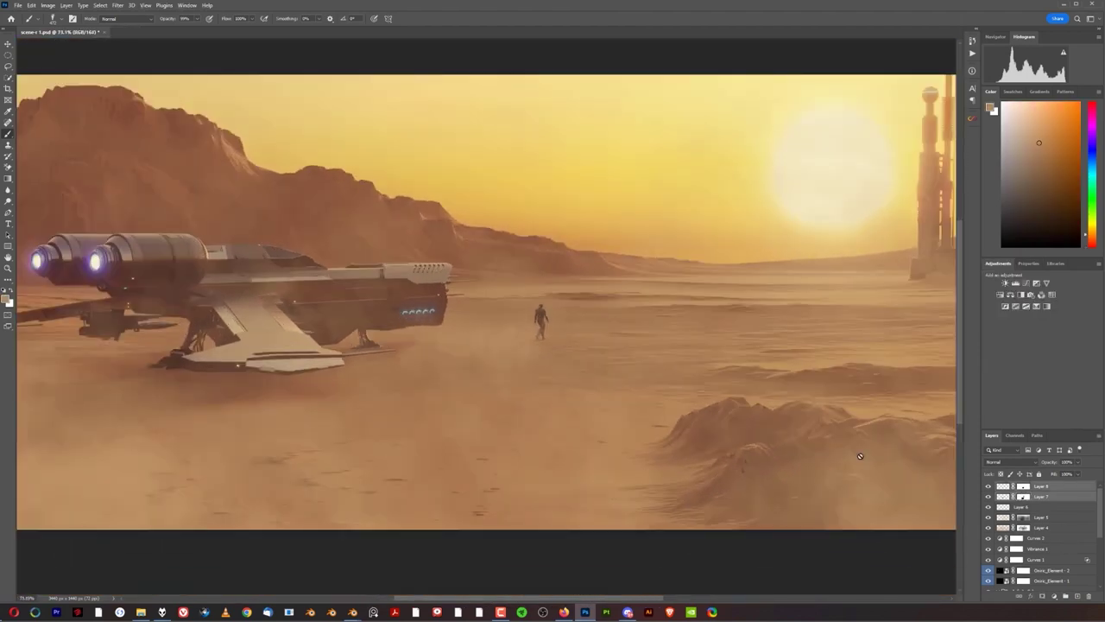
key(ctrl+g)
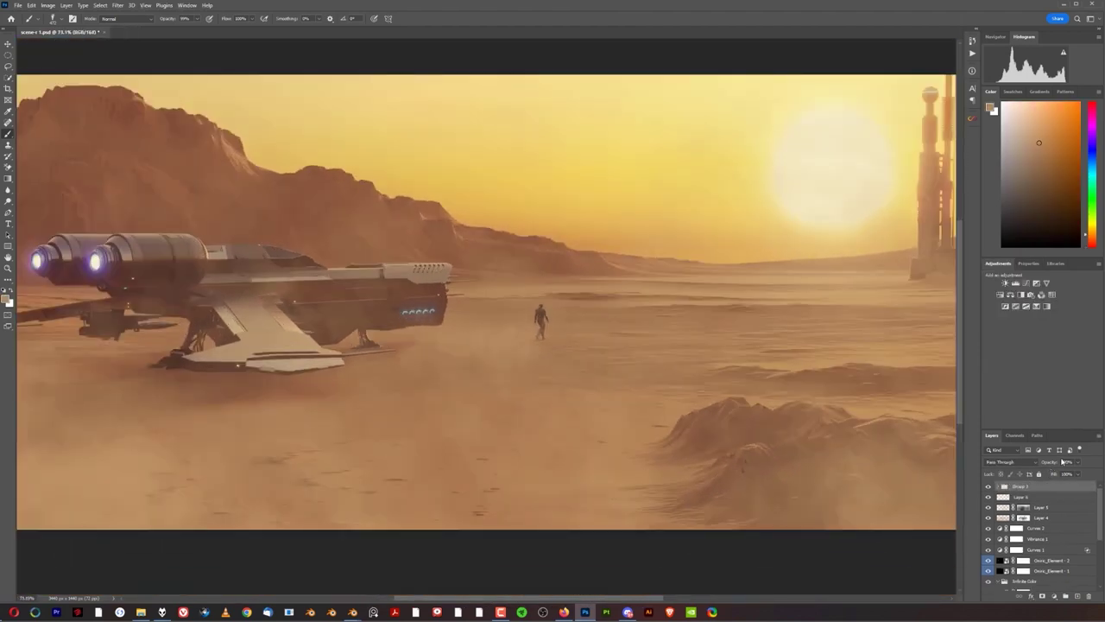
Step: Add a Curves adjustment clipped to the dust group and raise its midtones to brighten the dust
click(1024, 283)
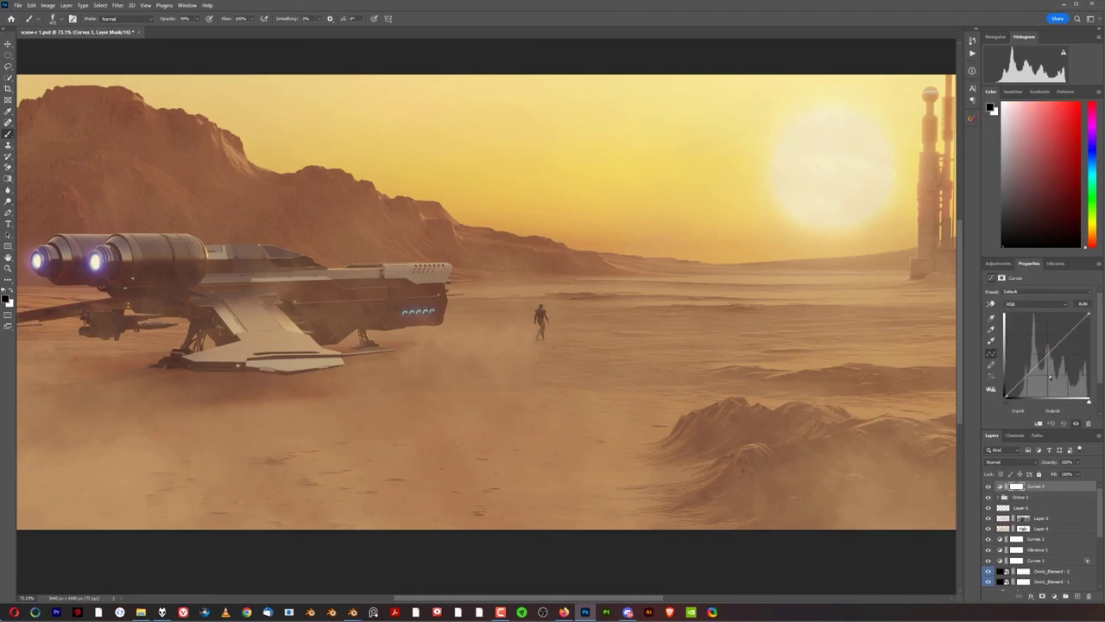
alt+click(1066, 490)
drag(1045, 356, 1042, 350)
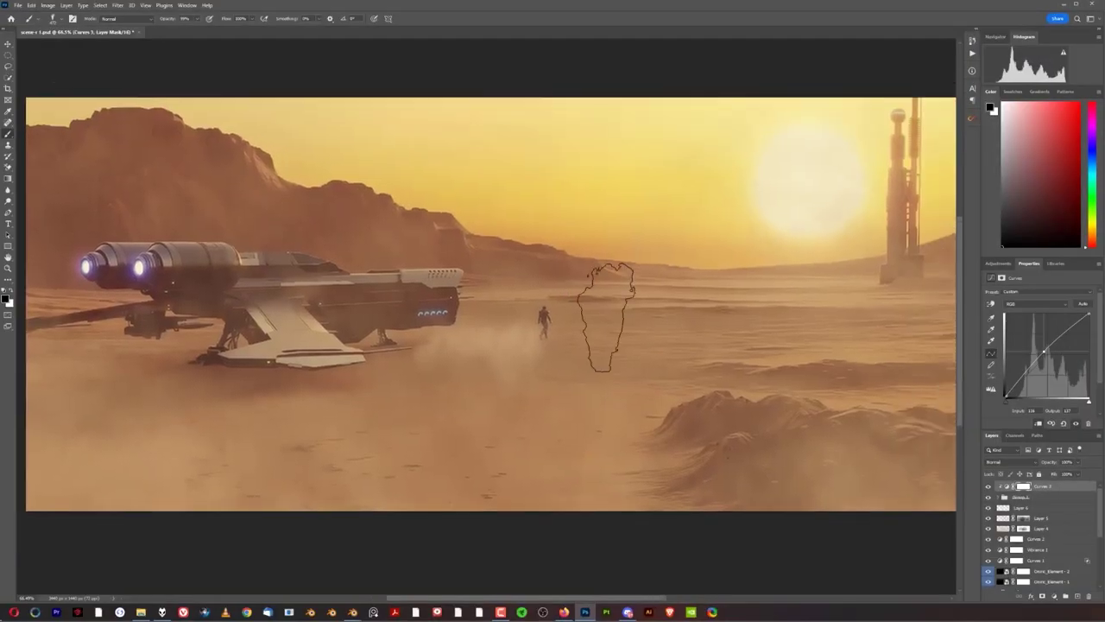
Step: Lower the midtone point of the dust group's Curves adjustment for a subtler brightening
key(ctrl+minus)
key(ctrl+minus)
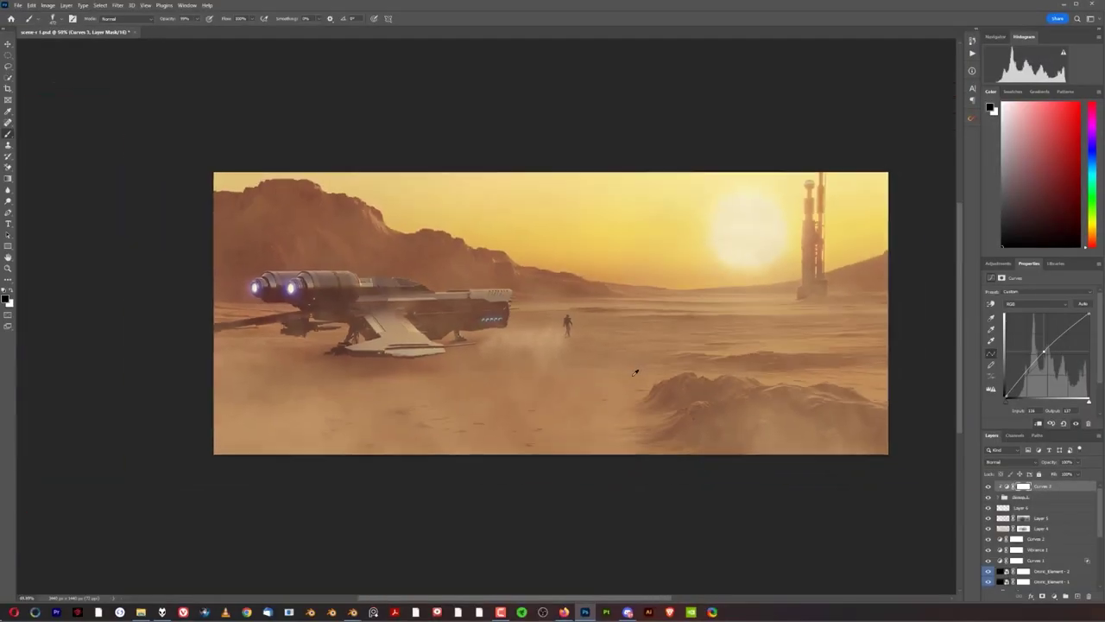
scroll(620, 400, up, 2)
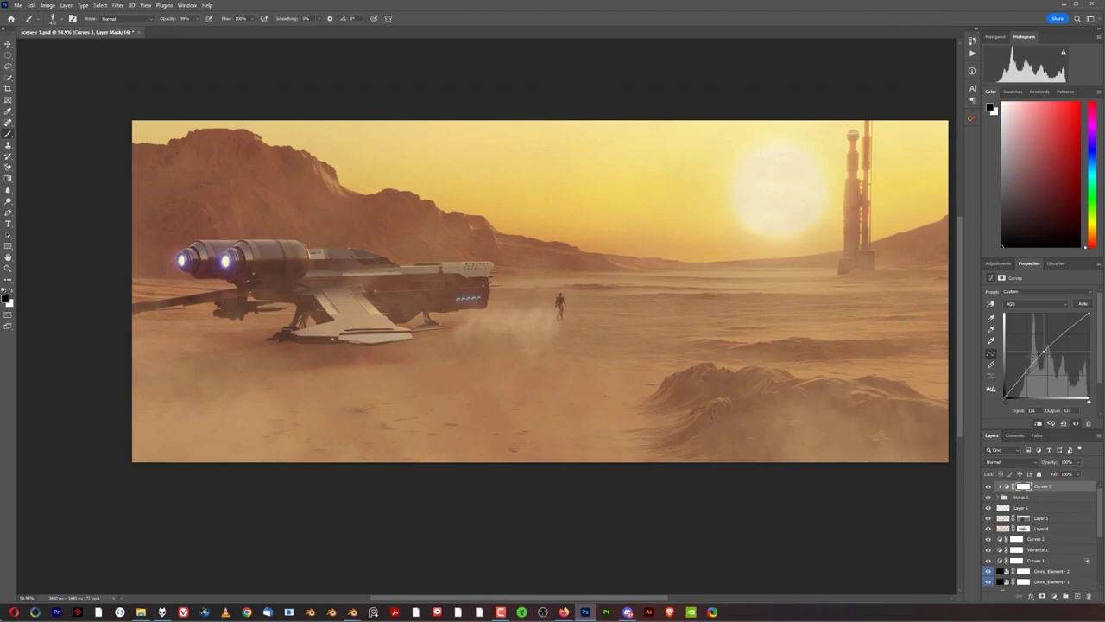
drag(1045, 353, 1042, 359)
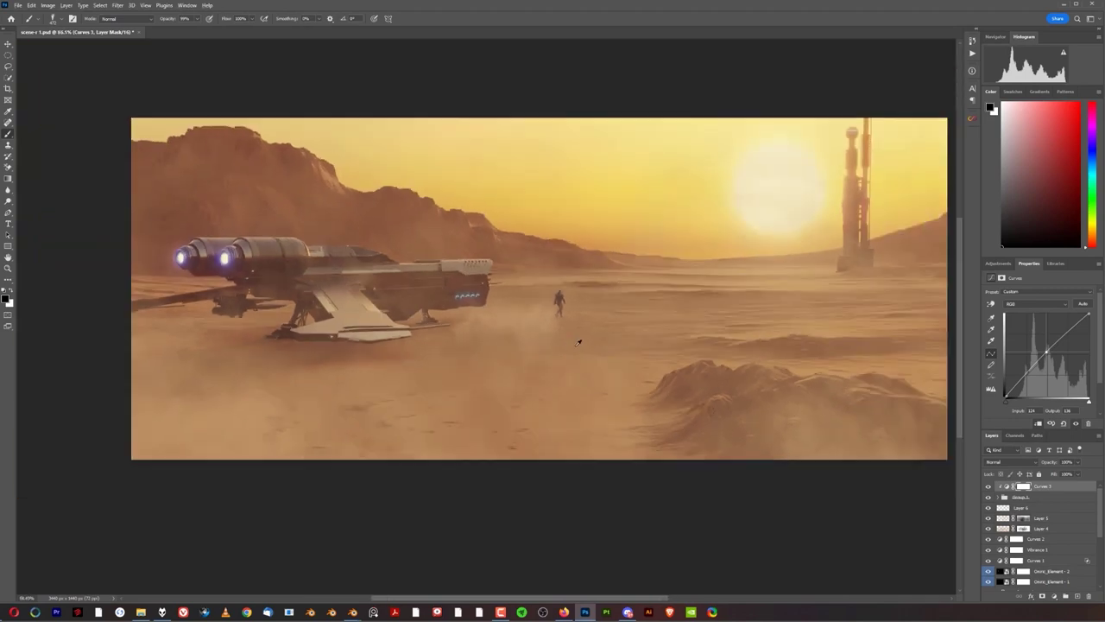
Step: Create a new layer, sample the sand colour as the brush colour, and load the ship, figure and tower silhouettes as a selection
drag(563, 351, 473, 368)
mouse_move(494, 303)
mouse_down()
mouse_move(609, 308)
mouse_move(538, 323)
mouse_up()
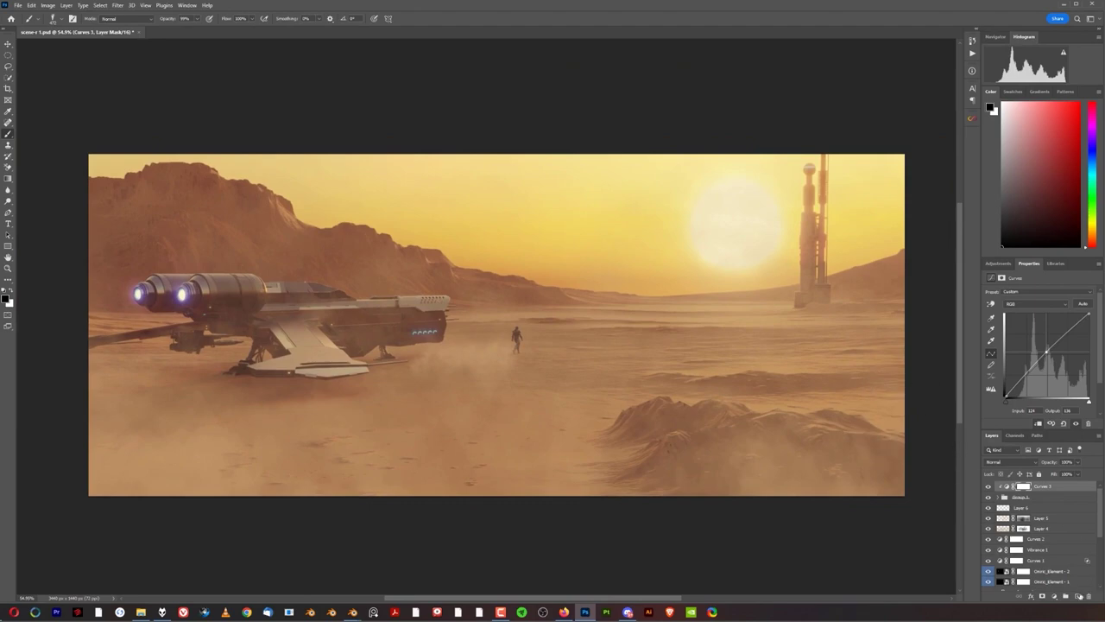
click(1077, 597)
alt+click(543, 457)
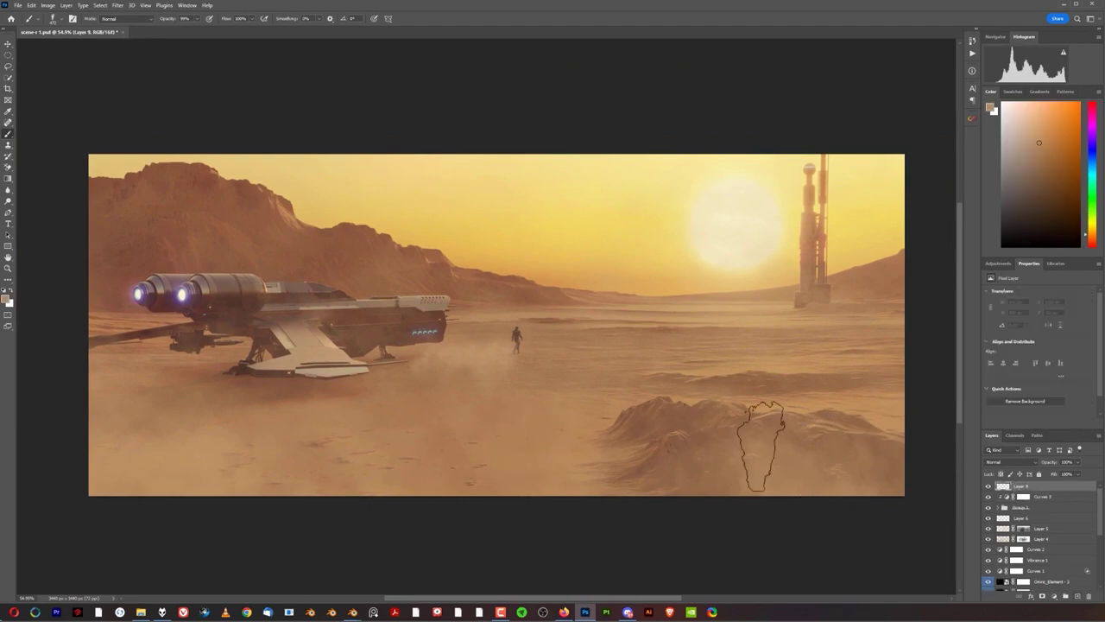
drag(457, 338, 513, 337)
scroll(1014, 564, down, 5)
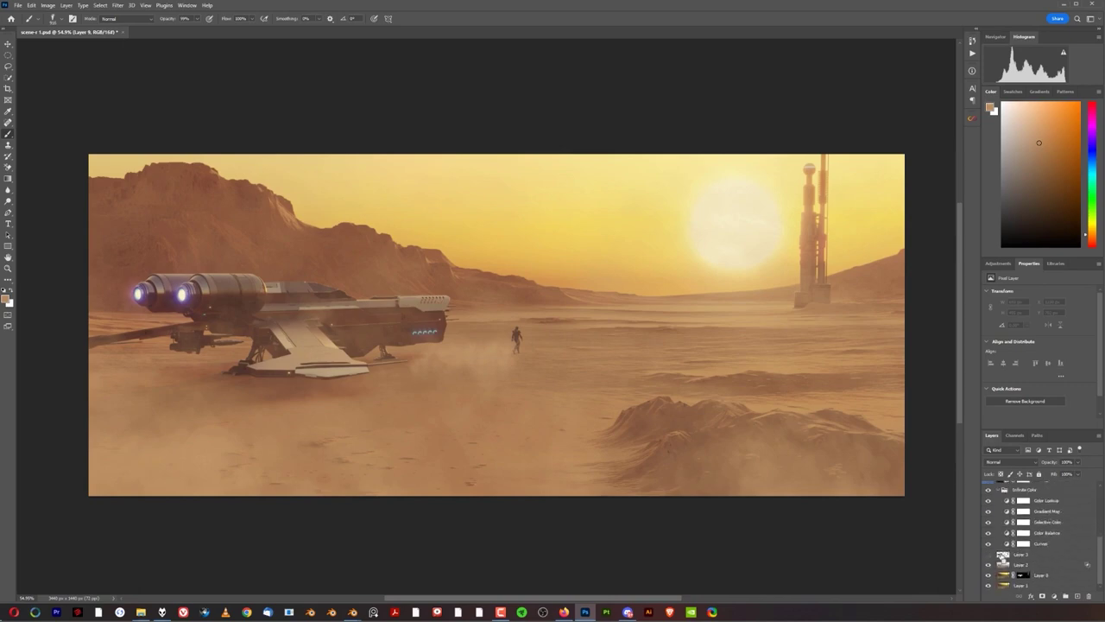
ctrl+click(1002, 555)
scroll(1019, 535, up, 5)
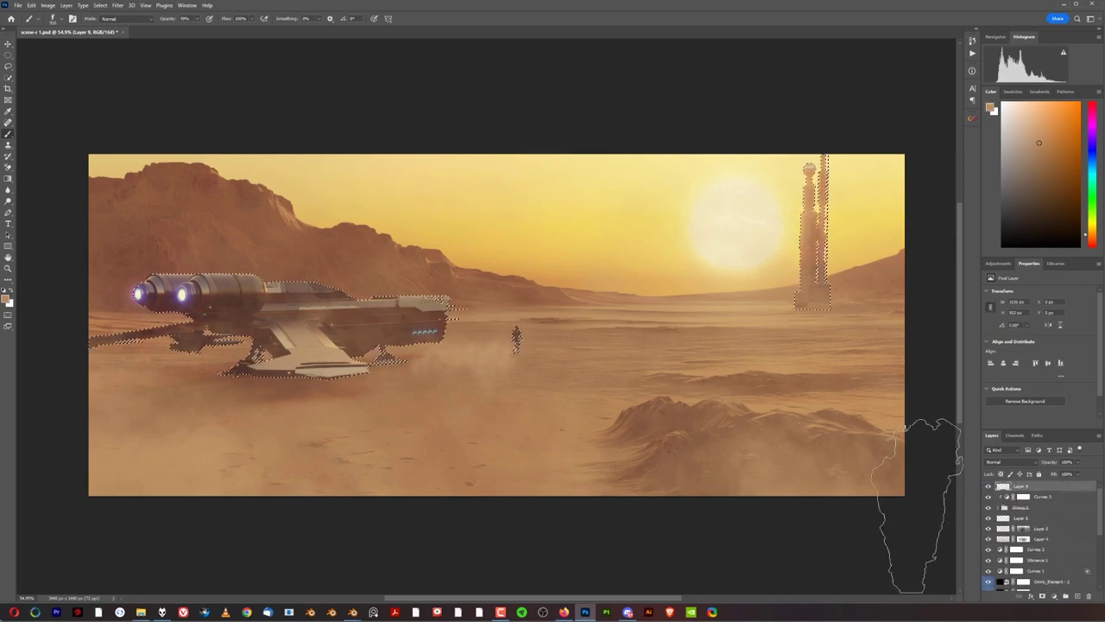
Step: Paint sand-coloured dust with the smoke brush over the figure's legs and the ship's hull, wing and landing gear within the selection
scroll(520, 370, up, 8)
drag(629, 304, 311, 359)
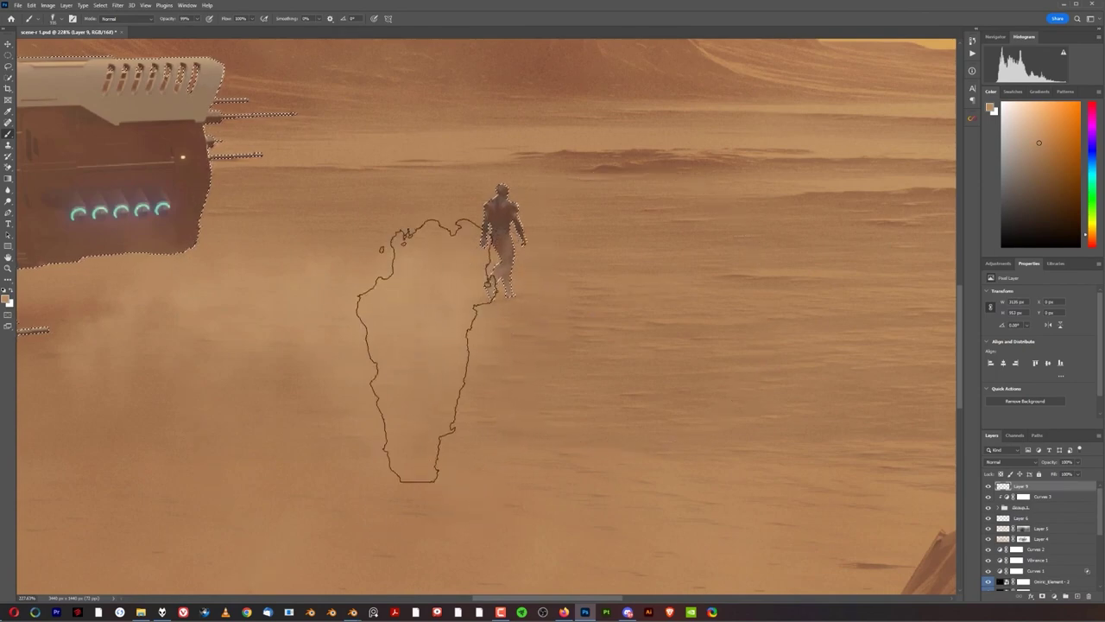
drag(286, 395, 511, 390)
mouse_move(673, 345)
mouse_down()
mouse_move(713, 333)
mouse_move(768, 282)
mouse_up()
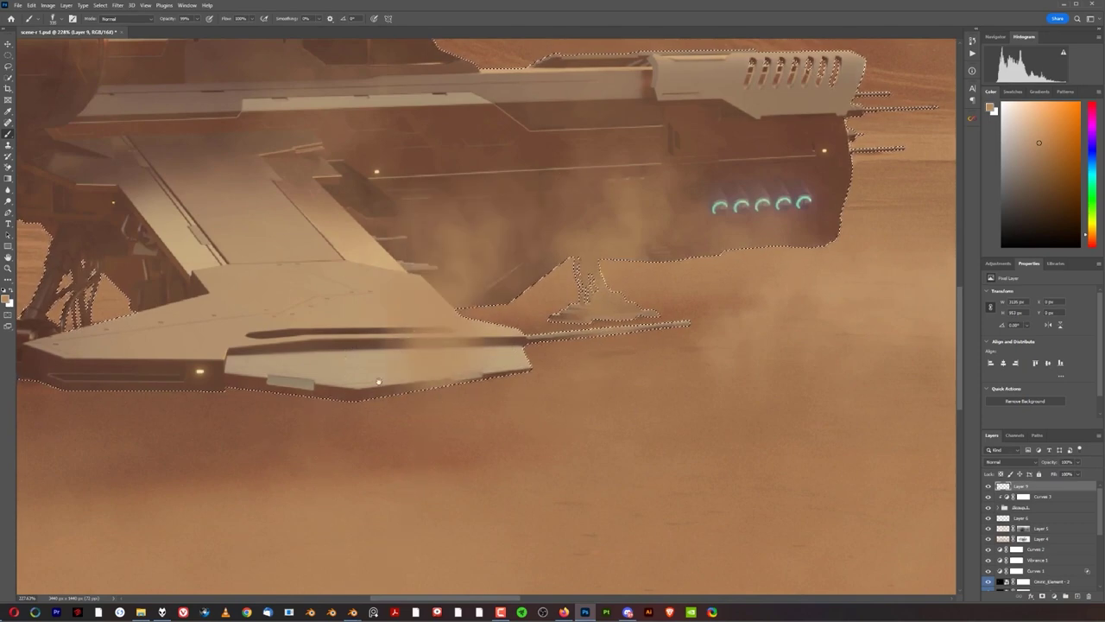
scroll(406, 431, left, 5)
scroll(410, 393, down, 2)
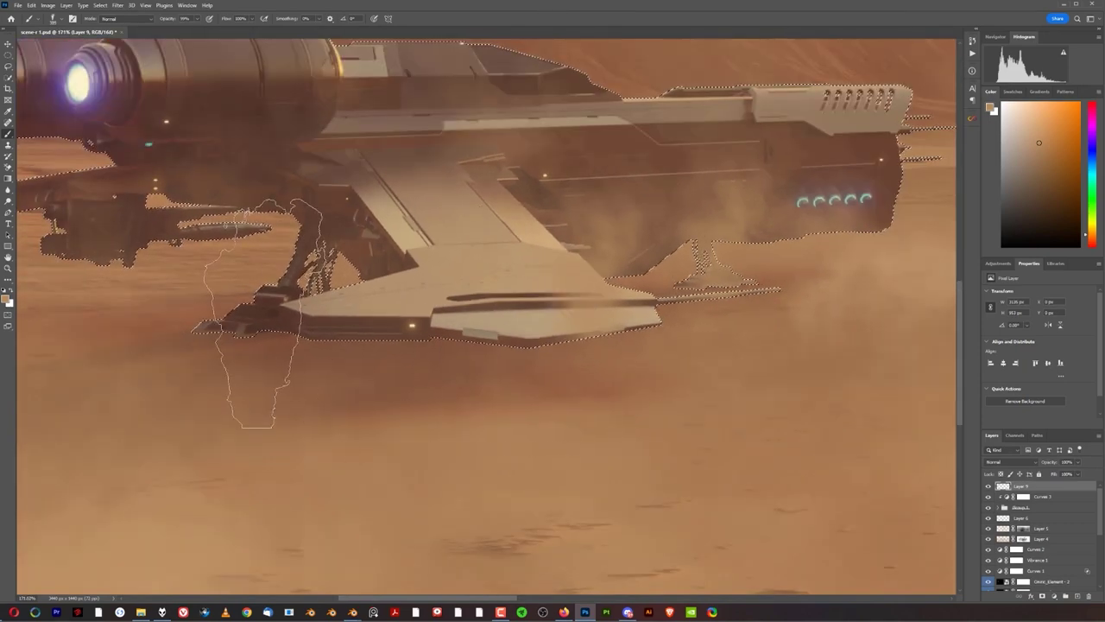
scroll(78, 328, down, 2)
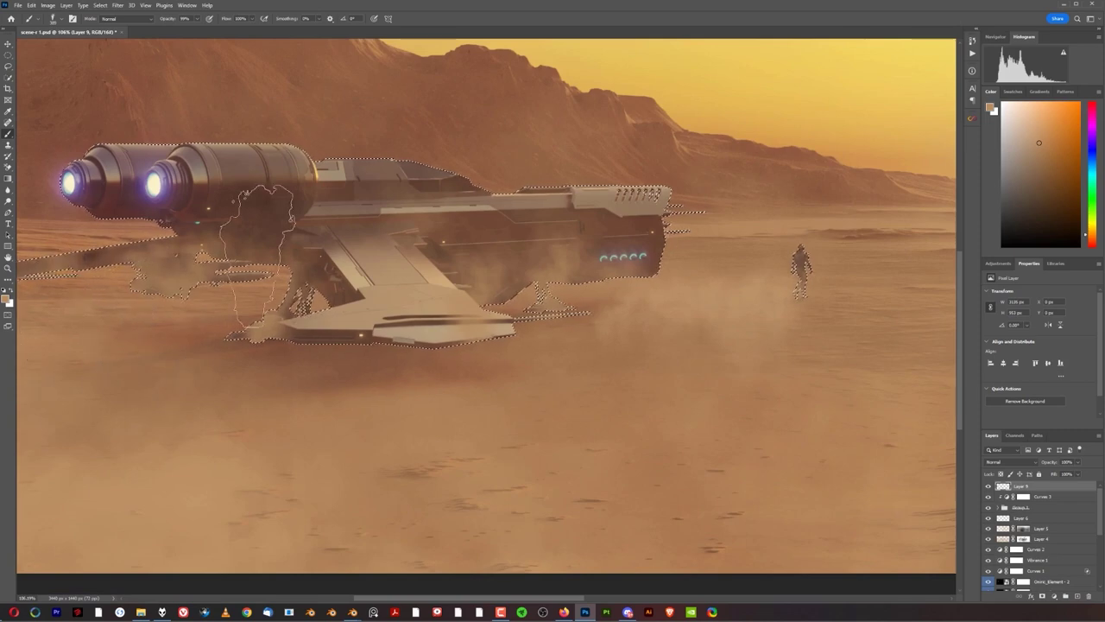
Step: Dab dust over the ship's engine area, then enlarge the smoke brush and cover the hull and wing with dust
click(235, 214)
click(356, 211)
key(bracketright)
key(bracketright)
key(bracketright)
key(bracketright)
key(bracketright)
key(bracketright)
key(bracketright)
key(bracketright)
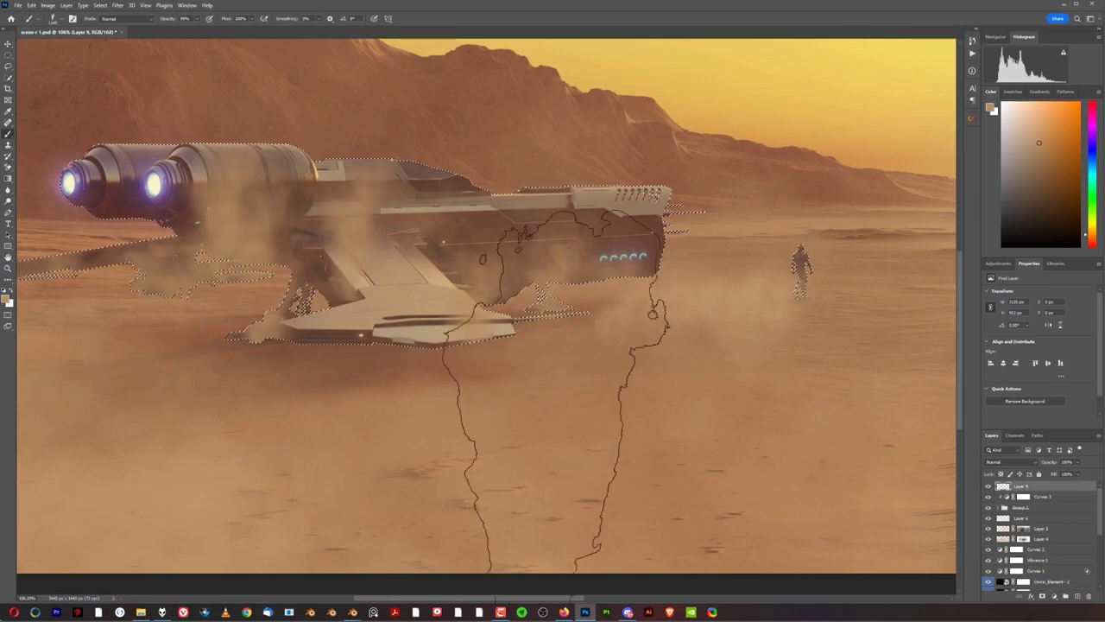
click(553, 406)
click(389, 431)
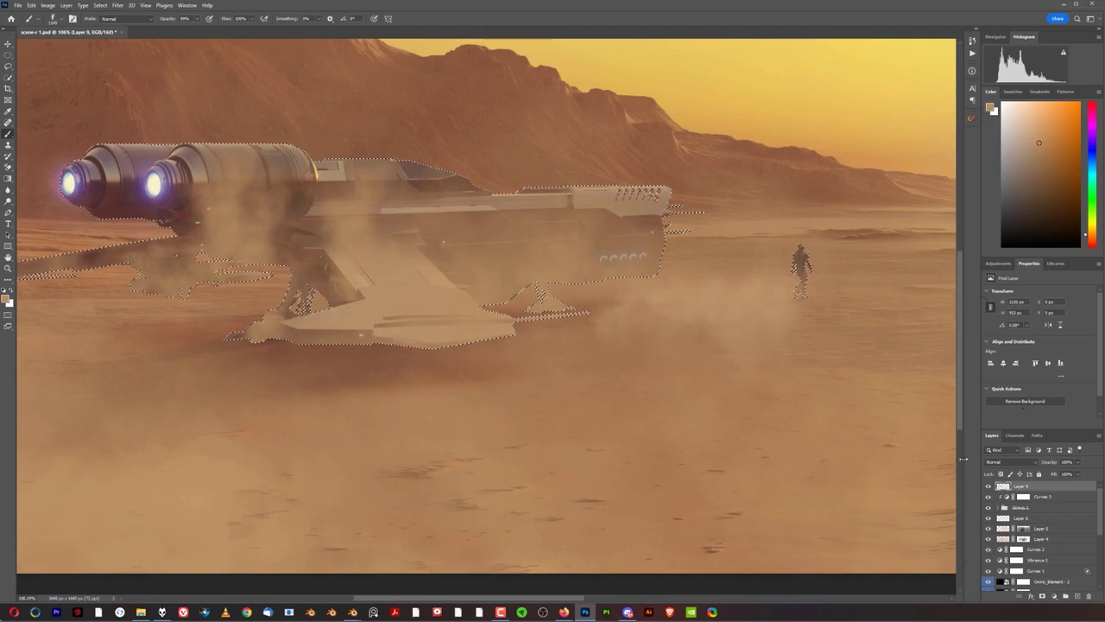
Step: Lower Layer 9's fill to make the dust on the ship faint, and clear the selection
drag(1051, 476, 864, 485)
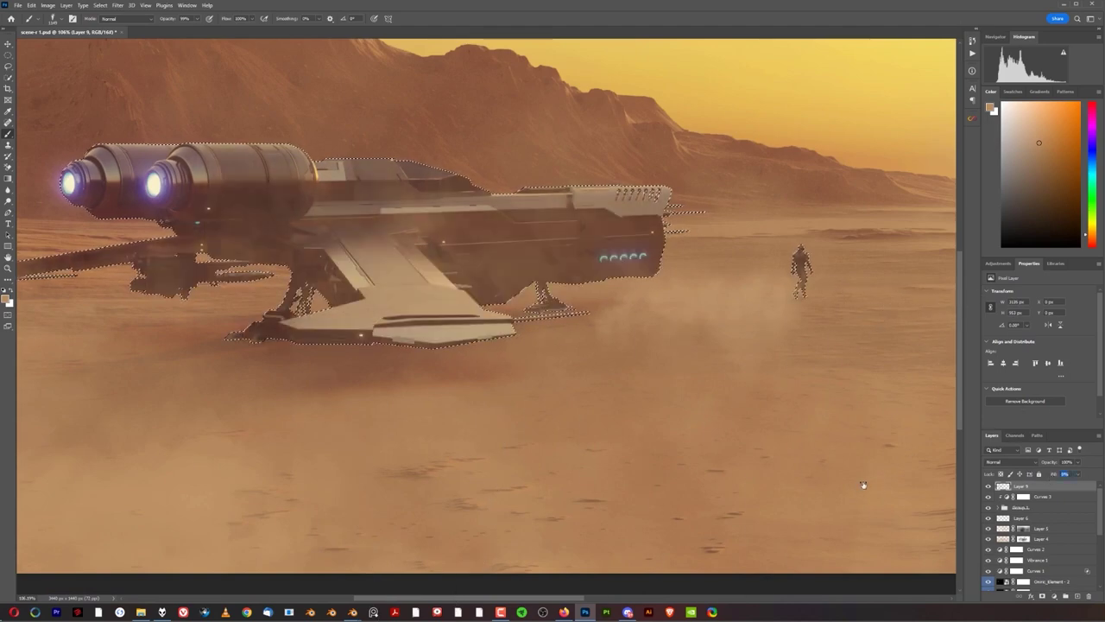
drag(872, 499, 868, 499)
scroll(546, 375, down, 3)
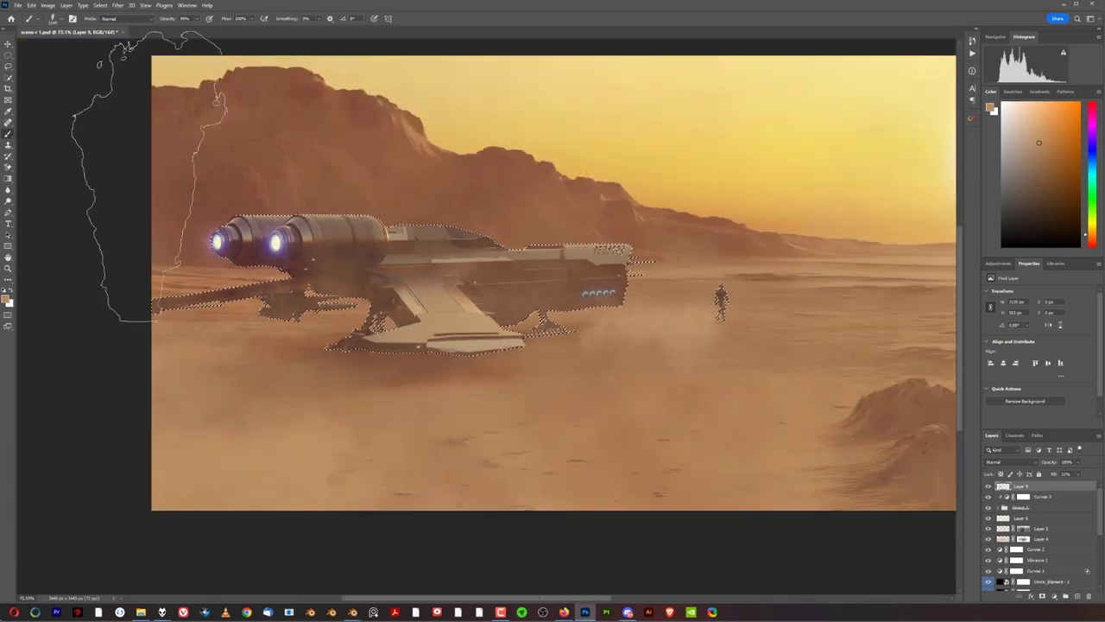
key(v)
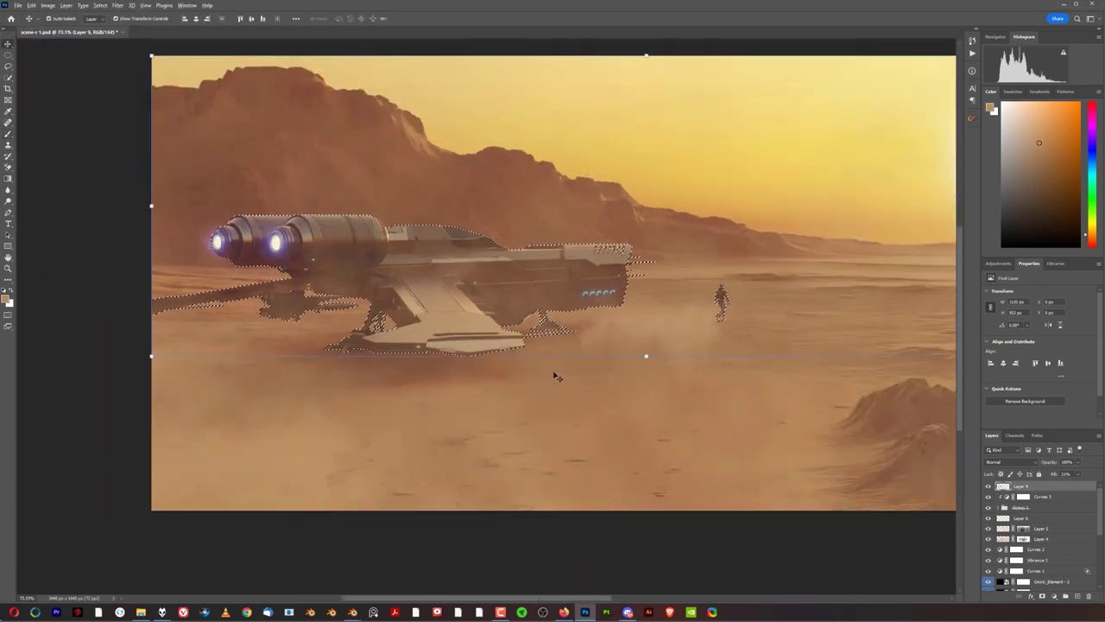
scroll(580, 377, up, 4)
key(ctrl+d)
drag(842, 326, 721, 316)
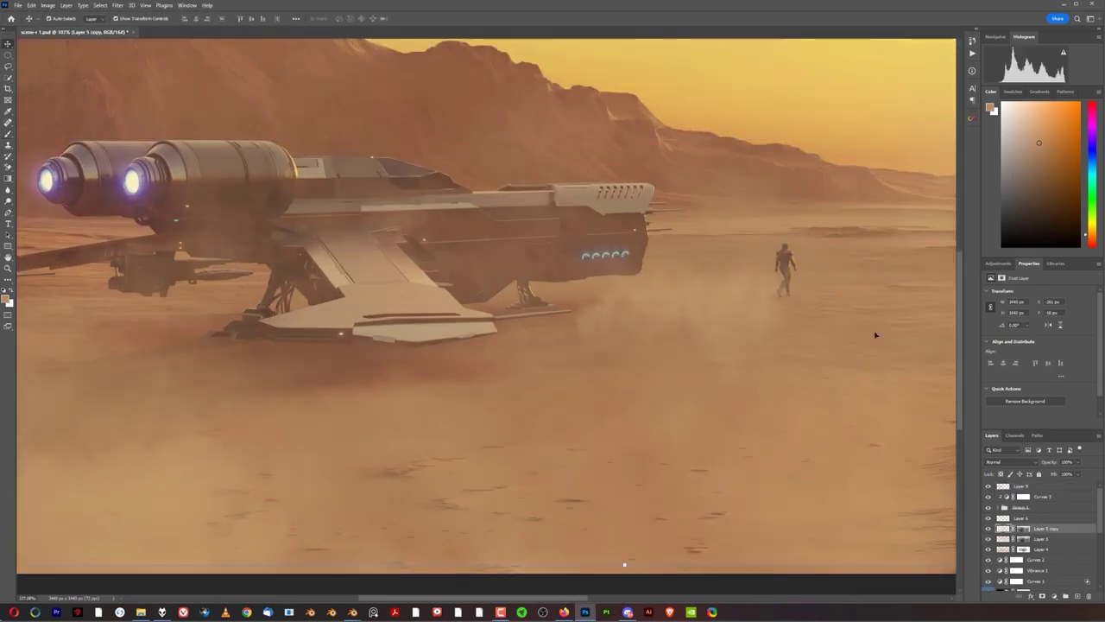
key(ctrl+z)
scroll(647, 318, down, 2)
scroll(583, 375, down, 2)
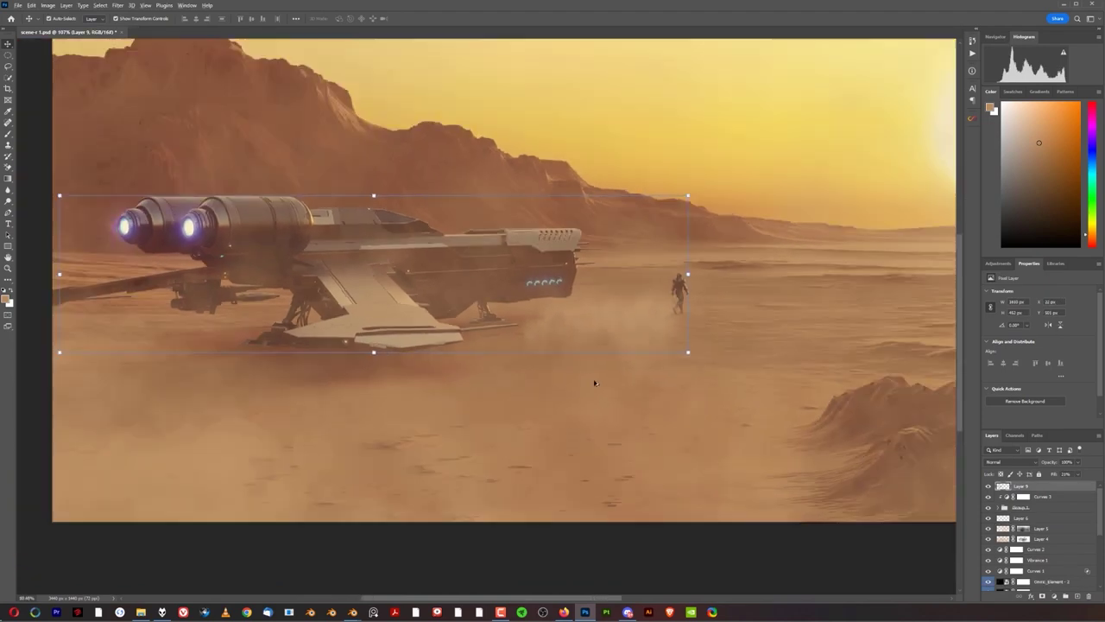
Step: Toggle Layer 9's visibility and examine the dust over the ship up close and in the full scene
click(988, 487)
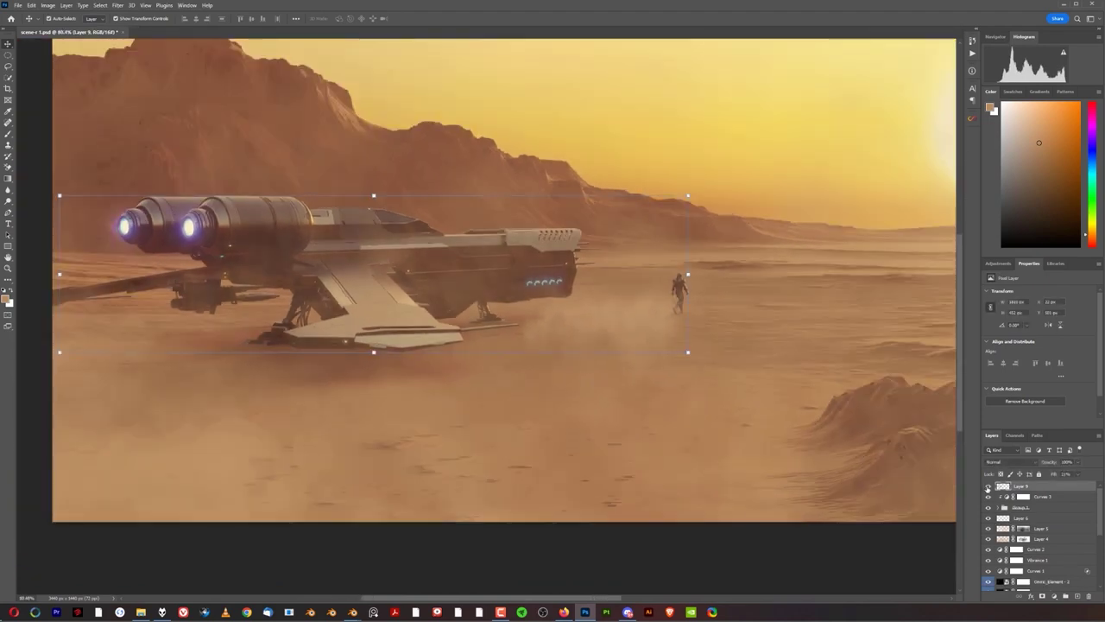
scroll(644, 421, down, 3)
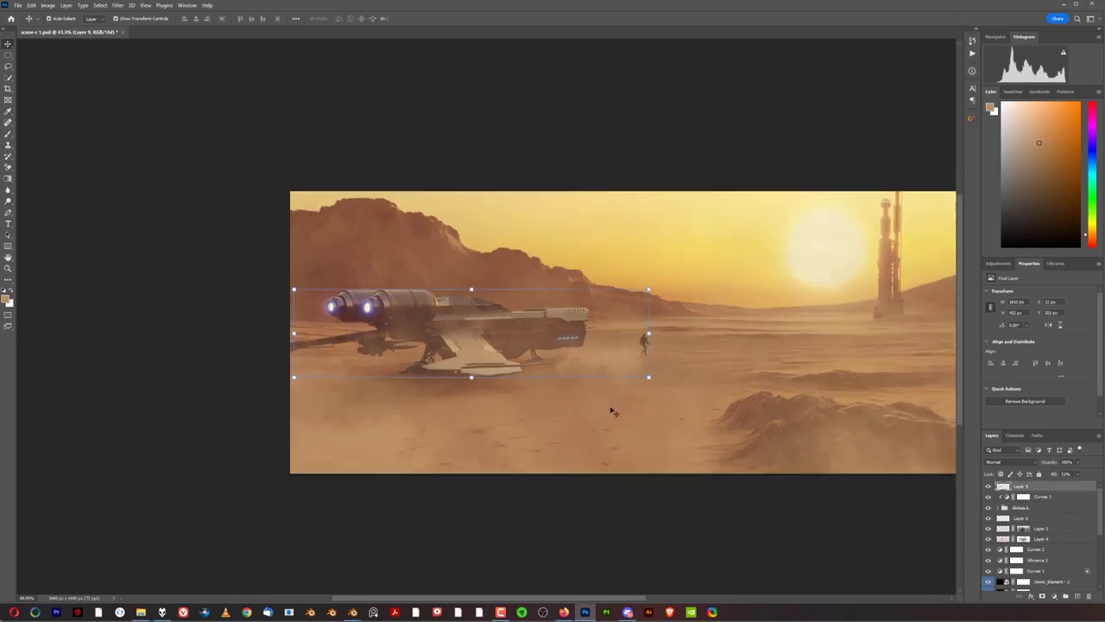
scroll(412, 318, up, 3)
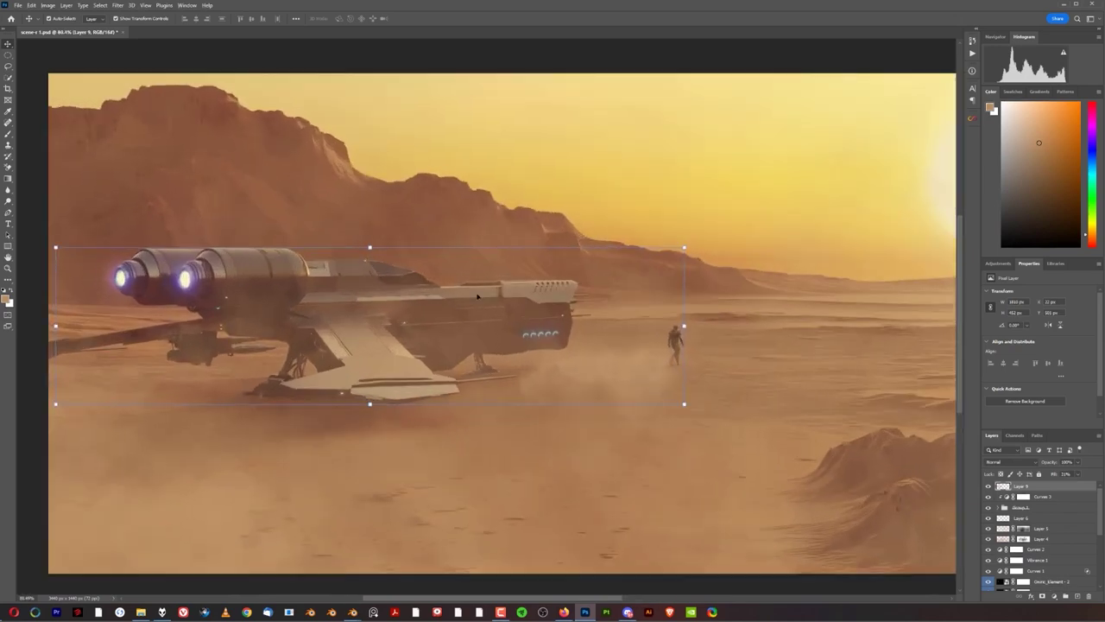
scroll(763, 285, down, 3)
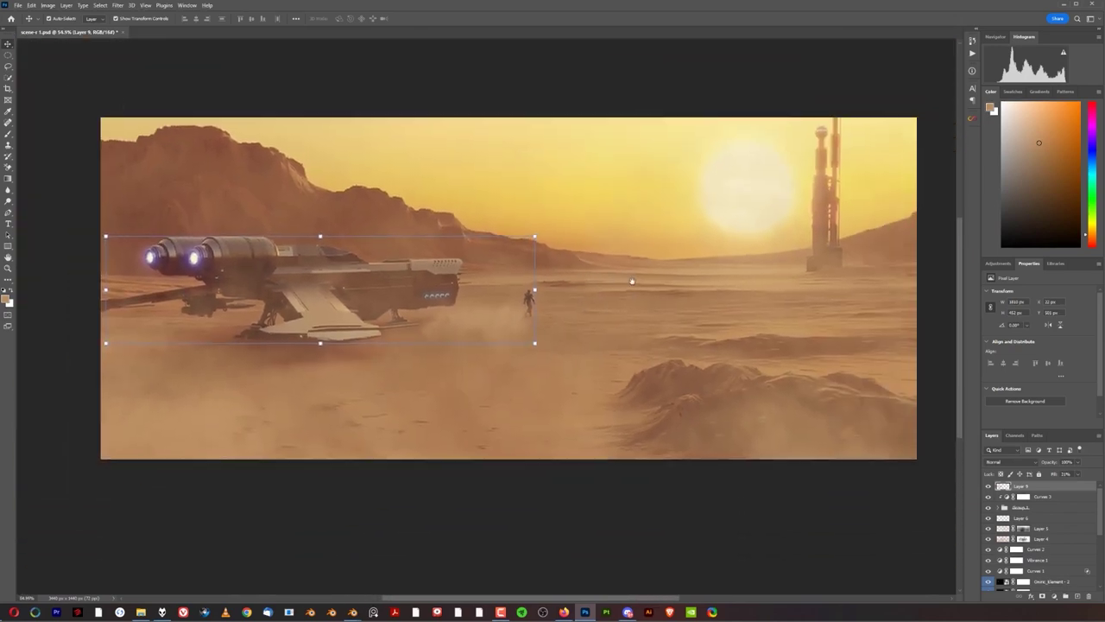
scroll(607, 346, down, 1)
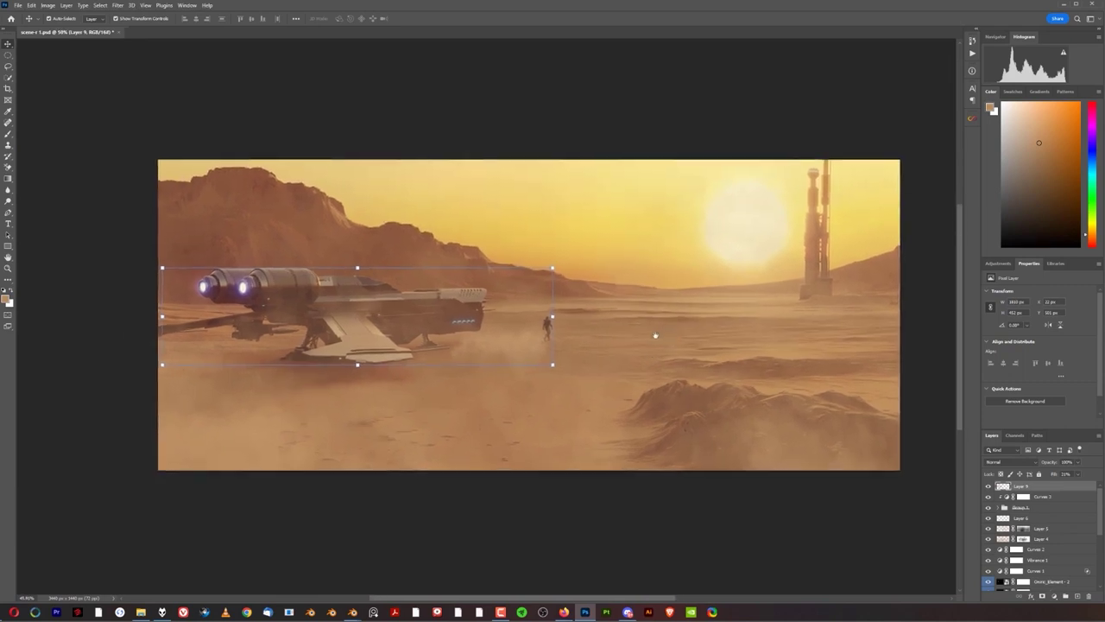
Step: Save the matte painting document
click(18, 6)
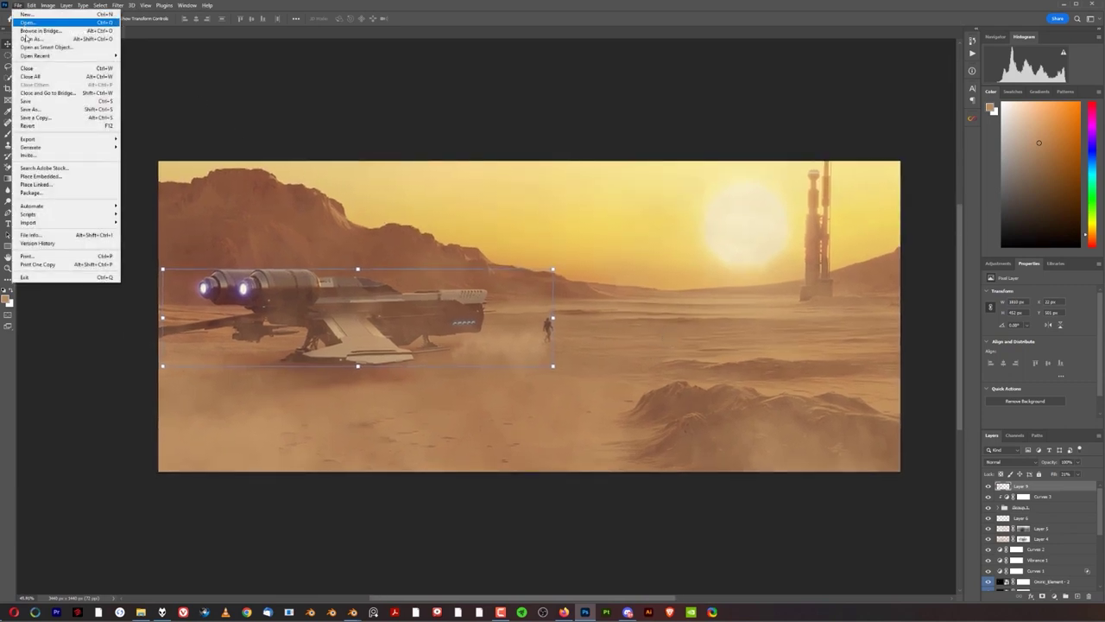
click(49, 101)
scroll(676, 371, up, 2)
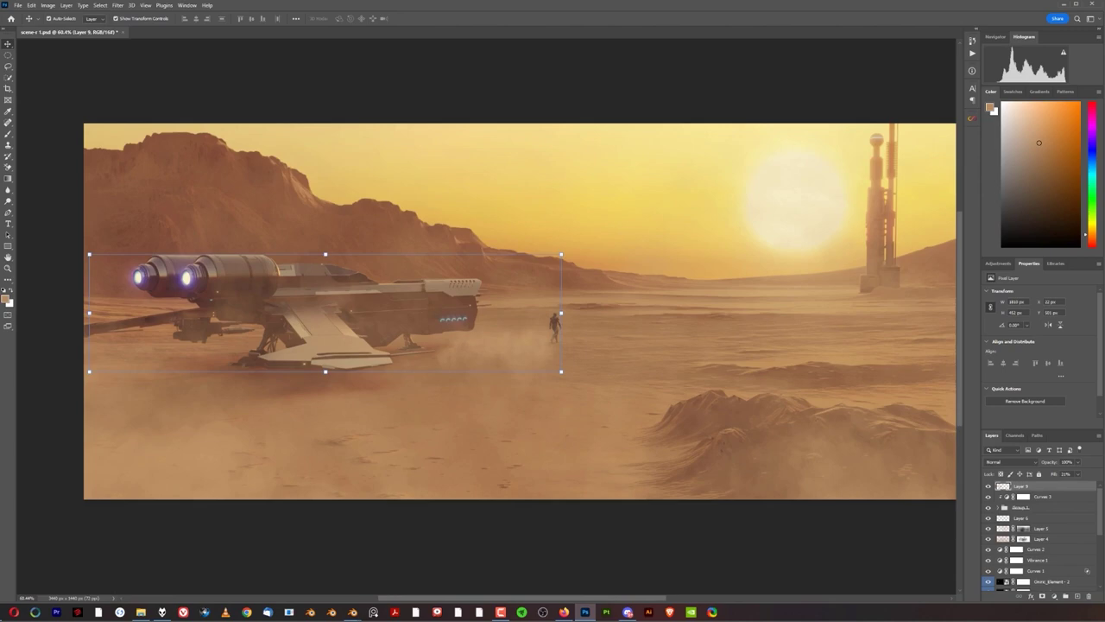
Step: Place the pink desert dunes photo into the scene beside the tower, squash it vertically and widen it
click(233, 87)
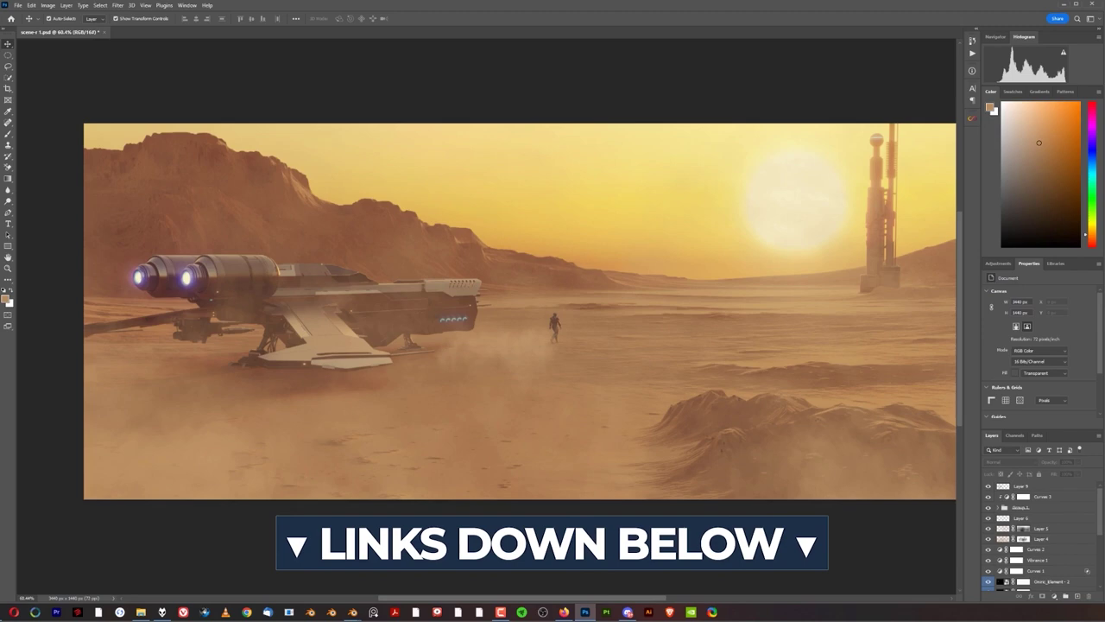
drag(161, 325, 599, 278)
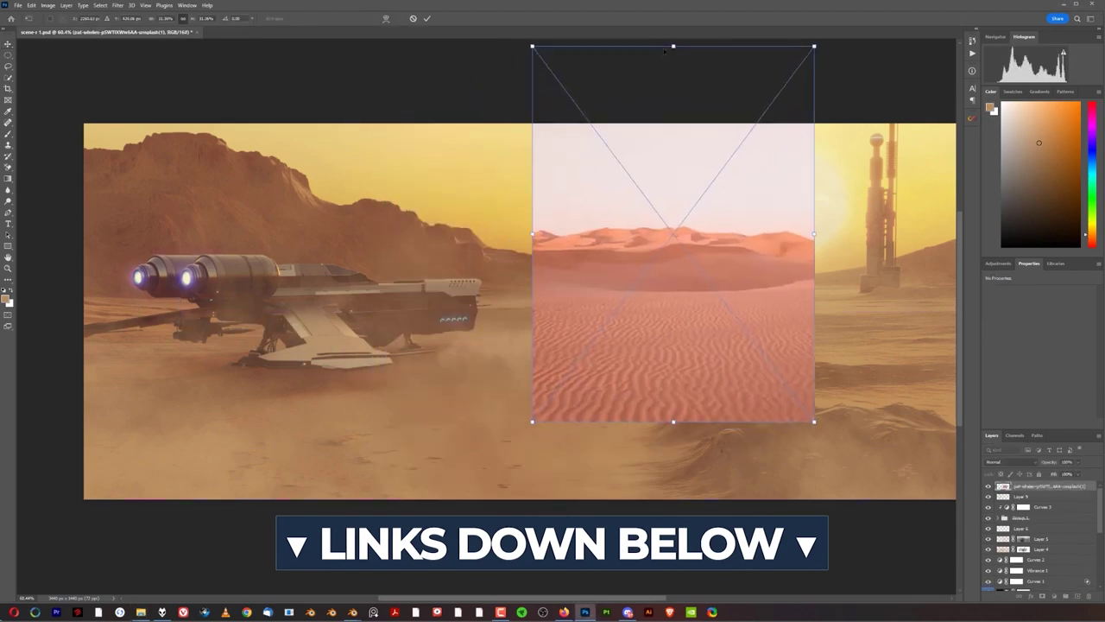
drag(673, 46, 674, 256)
drag(710, 340, 780, 264)
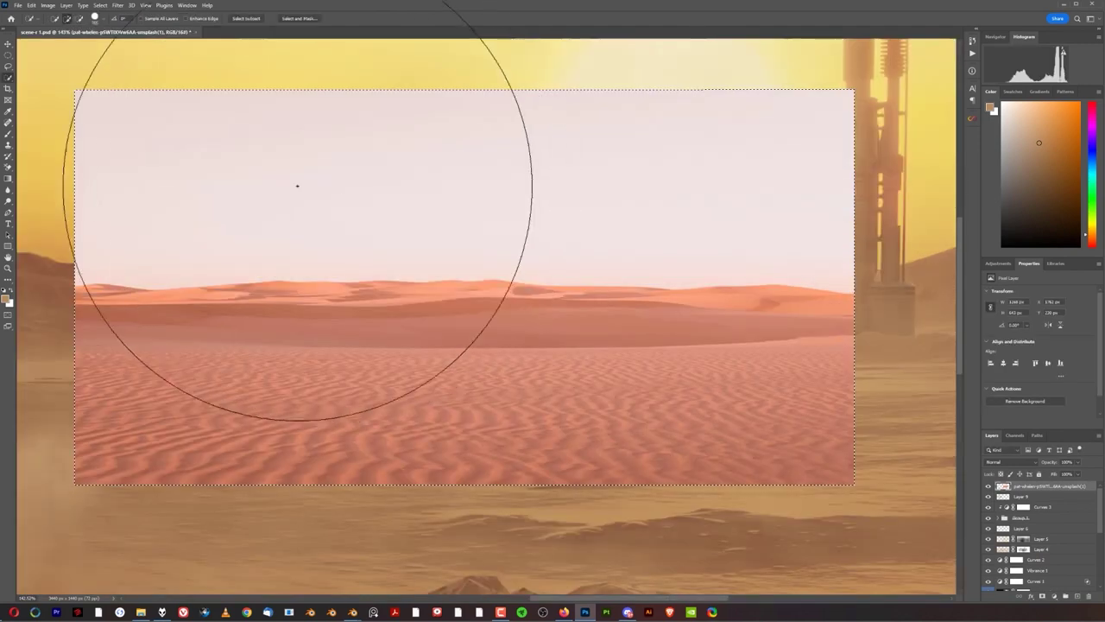
Step: Select the dunes and rippled sand in the desert photo with the Quick Selection tool, leaving out the sky
scroll(518, 289, down, 3)
scroll(475, 242, up, 2)
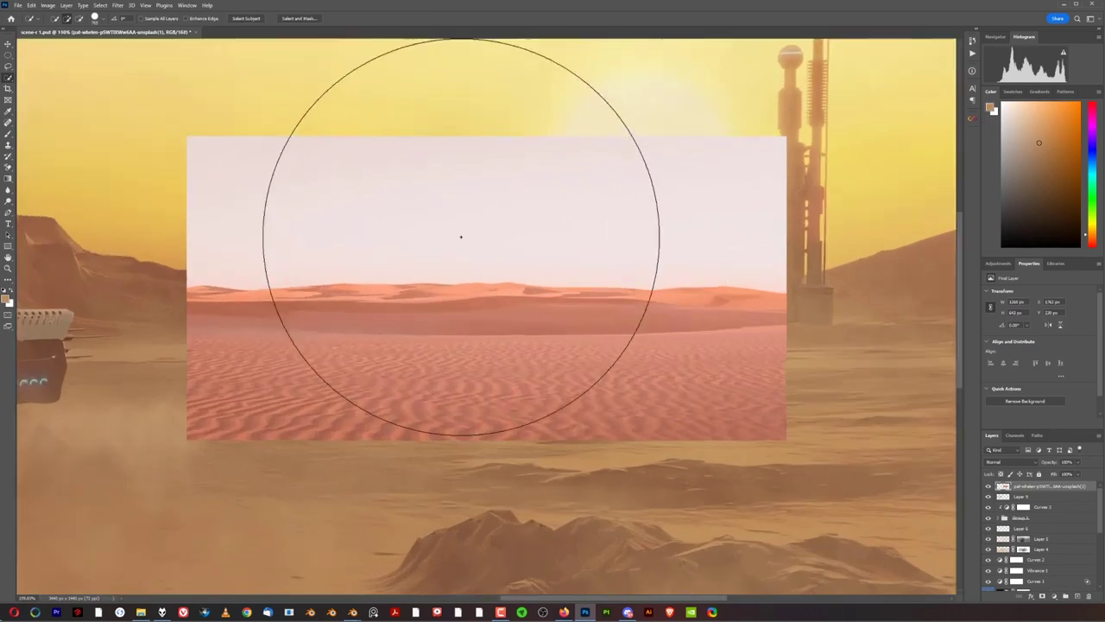
scroll(462, 236, up, 1)
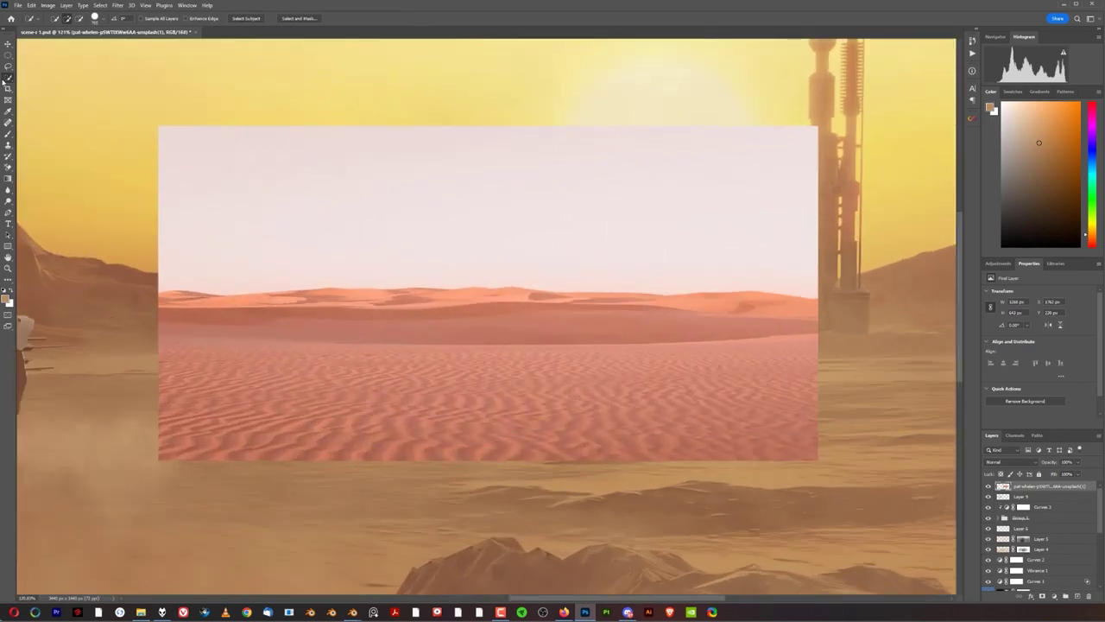
alt+drag(500, 227, 337, 221)
mouse_move(302, 384)
mouse_down()
mouse_move(418, 408)
mouse_move(611, 418)
mouse_up()
alt+drag(566, 370, 355, 371)
scroll(547, 356, up, 4)
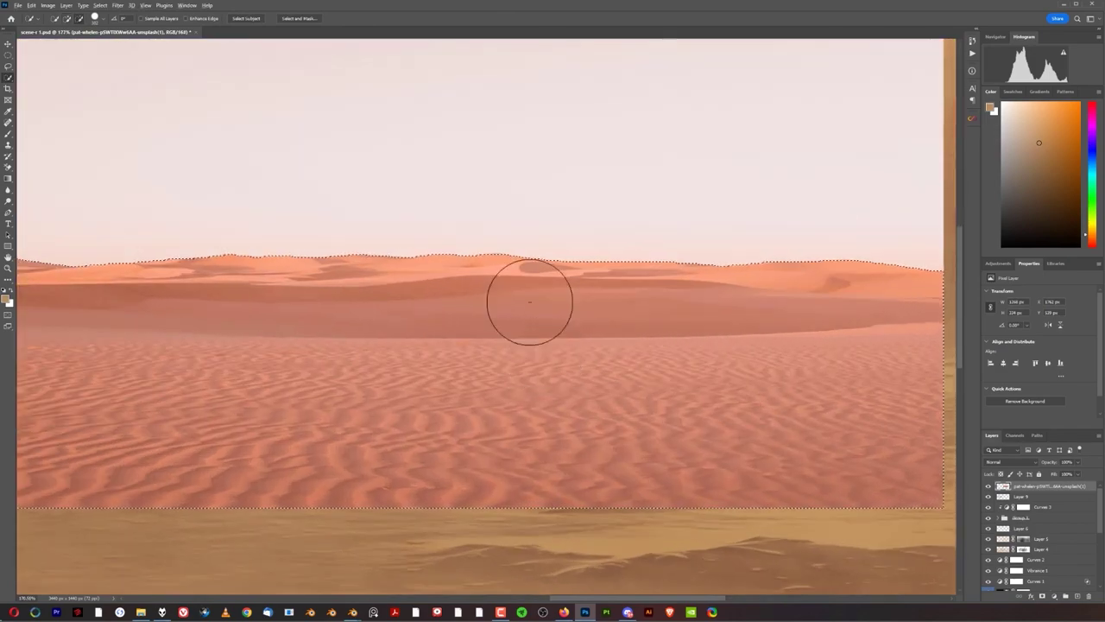
scroll(529, 302, up, 6)
scroll(498, 246, down, 3)
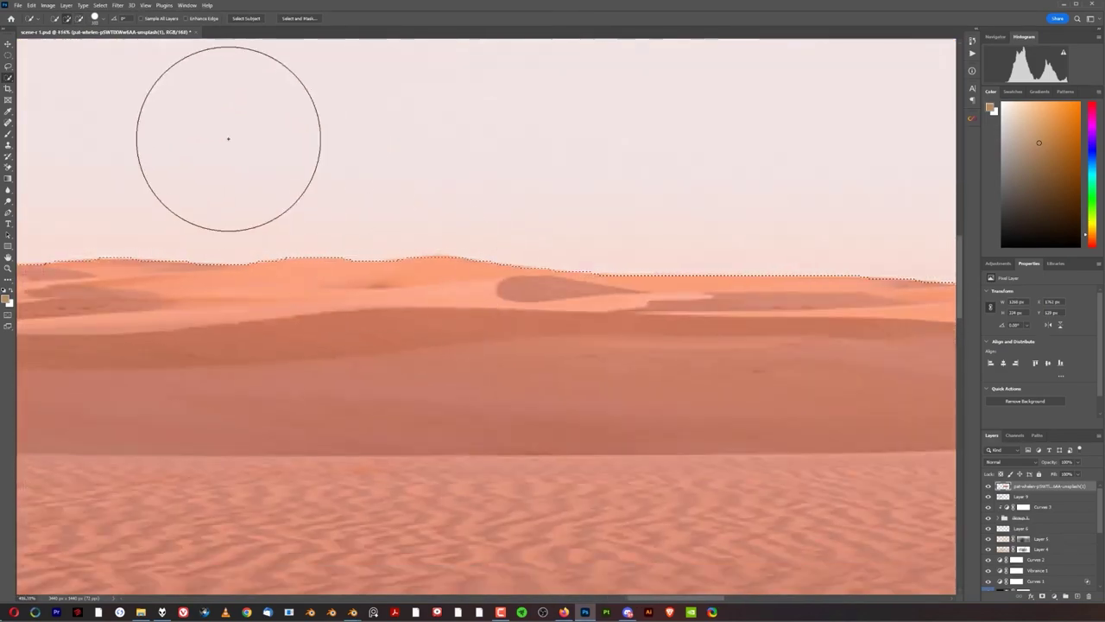
Step: Contract the dunes selection by 2 pixels
click(100, 5)
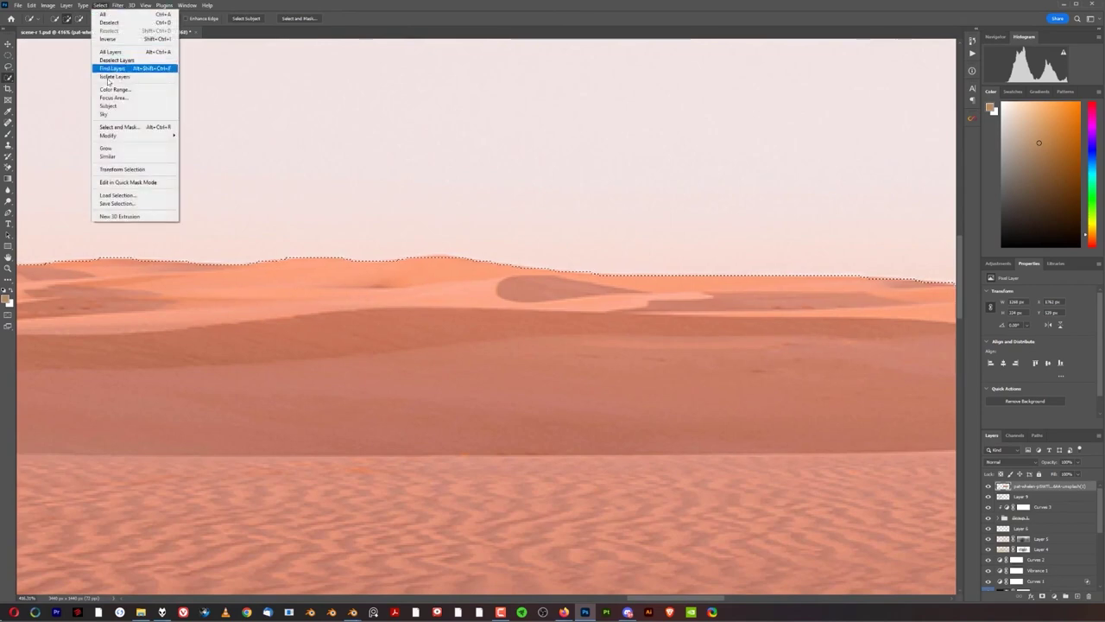
mouse_move(129, 135)
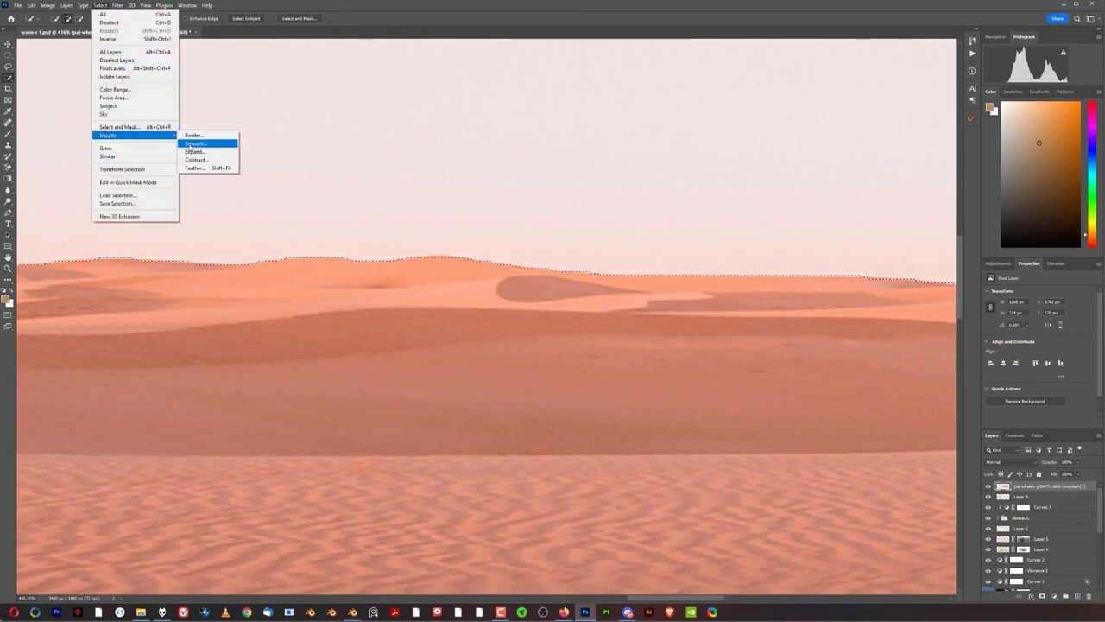
click(195, 159)
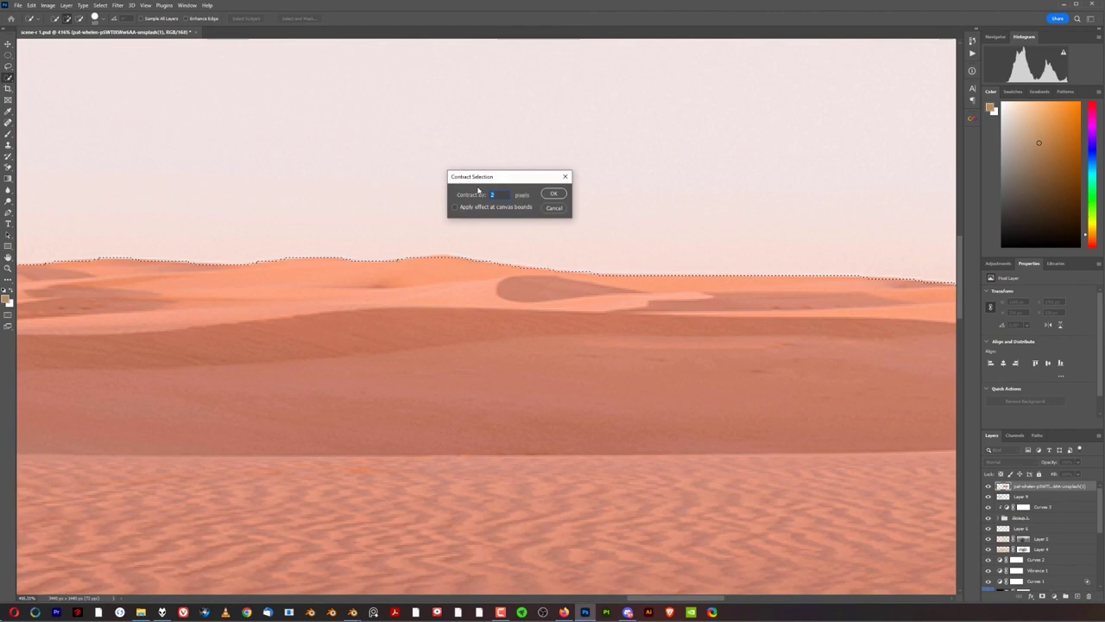
click(554, 195)
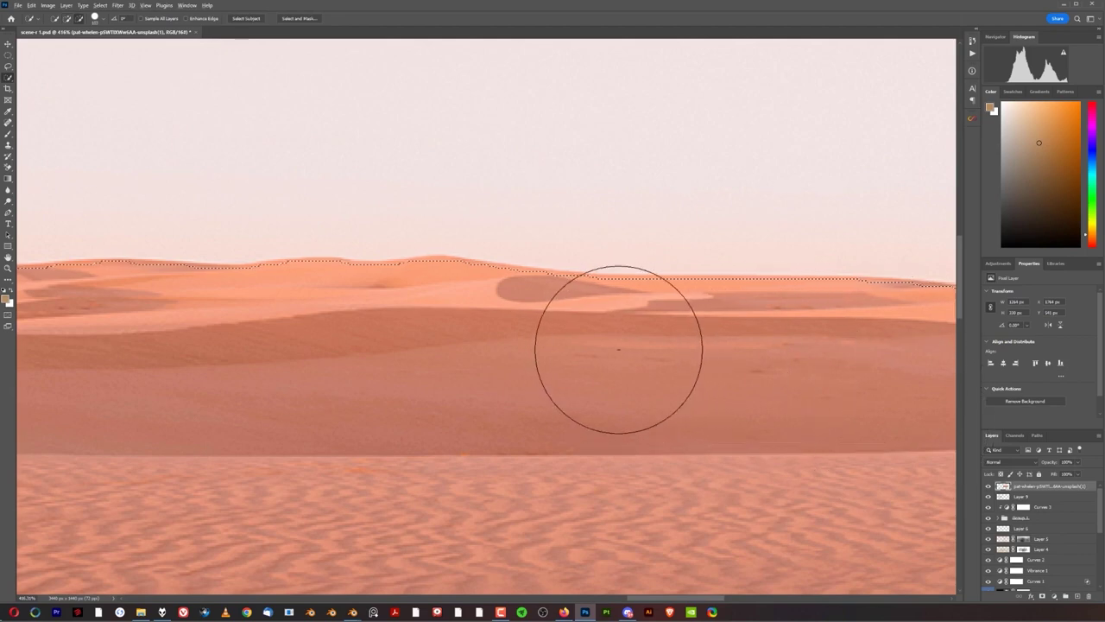
Step: Copy the selected dunes onto a new layer and delete the original desert photo layer
scroll(636, 364, down, 3)
scroll(636, 364, down, 1)
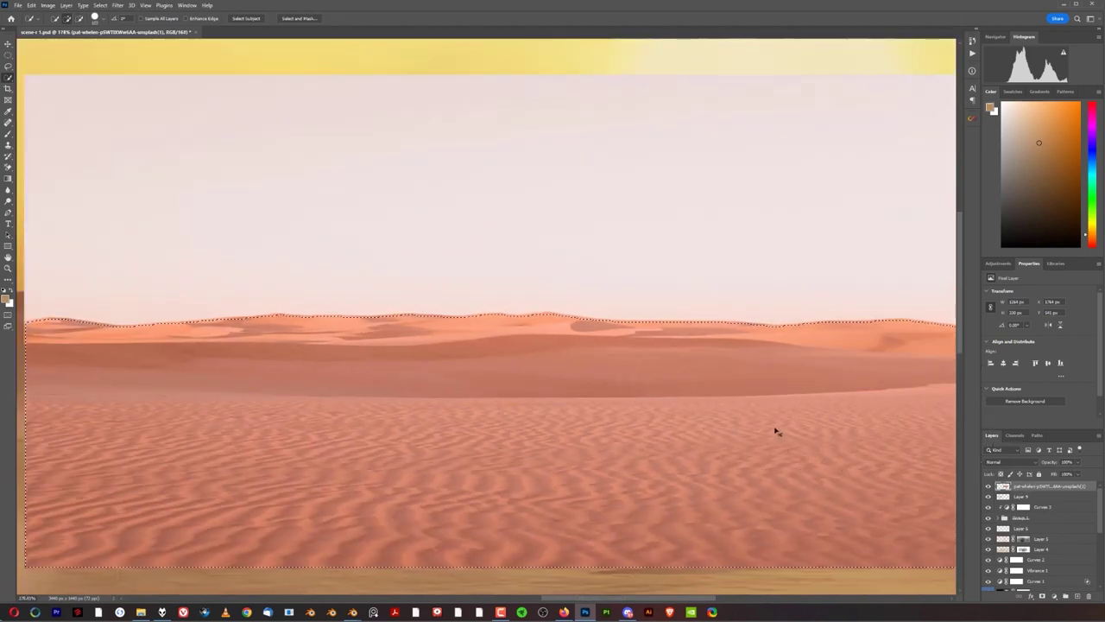
key(ctrl+j)
click(1036, 496)
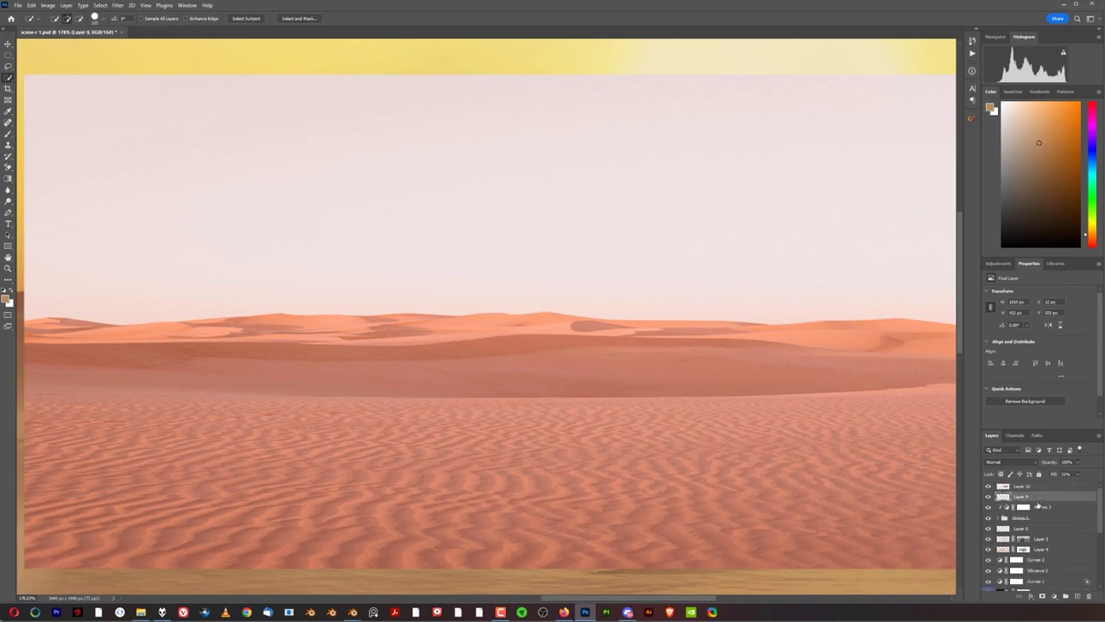
Step: Add a layer mask to the cut-out dunes layer
key(Delete)
scroll(600, 345, down, 3)
scroll(600, 345, up, 3)
alt+right_click(481, 369)
scroll(481, 369, down, 2)
key(b)
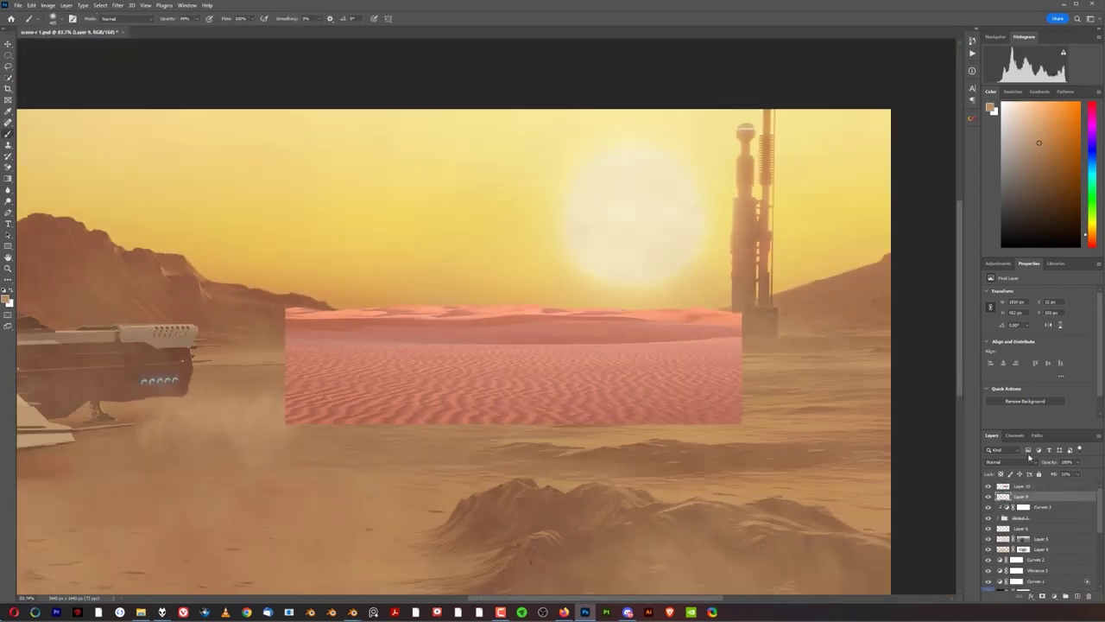
click(1059, 487)
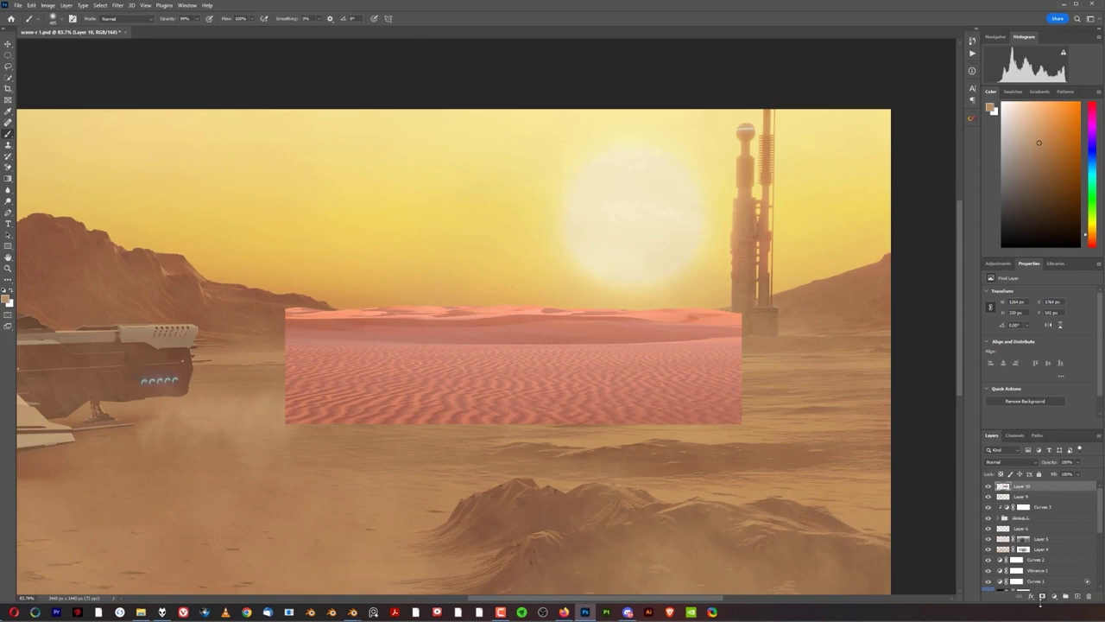
click(1043, 596)
Step: Mask out the rippled foreground sand with a large soft black brush, keeping only a strip of dunes along the horizon
scroll(550, 350, up, 5)
alt+right_click(484, 347)
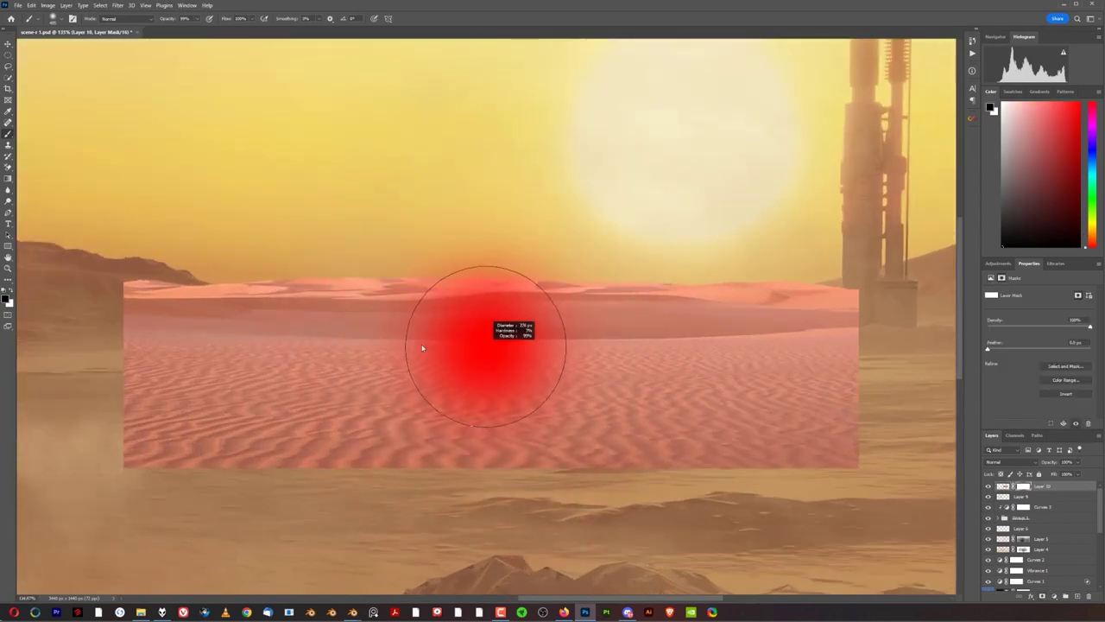
mouse_move(185, 378)
mouse_down()
mouse_move(140, 433)
mouse_move(232, 395)
mouse_move(148, 339)
mouse_move(197, 322)
mouse_move(393, 388)
mouse_move(571, 426)
mouse_move(817, 355)
mouse_move(687, 383)
mouse_move(511, 379)
mouse_move(333, 393)
mouse_move(760, 391)
mouse_move(803, 328)
mouse_move(369, 360)
mouse_up()
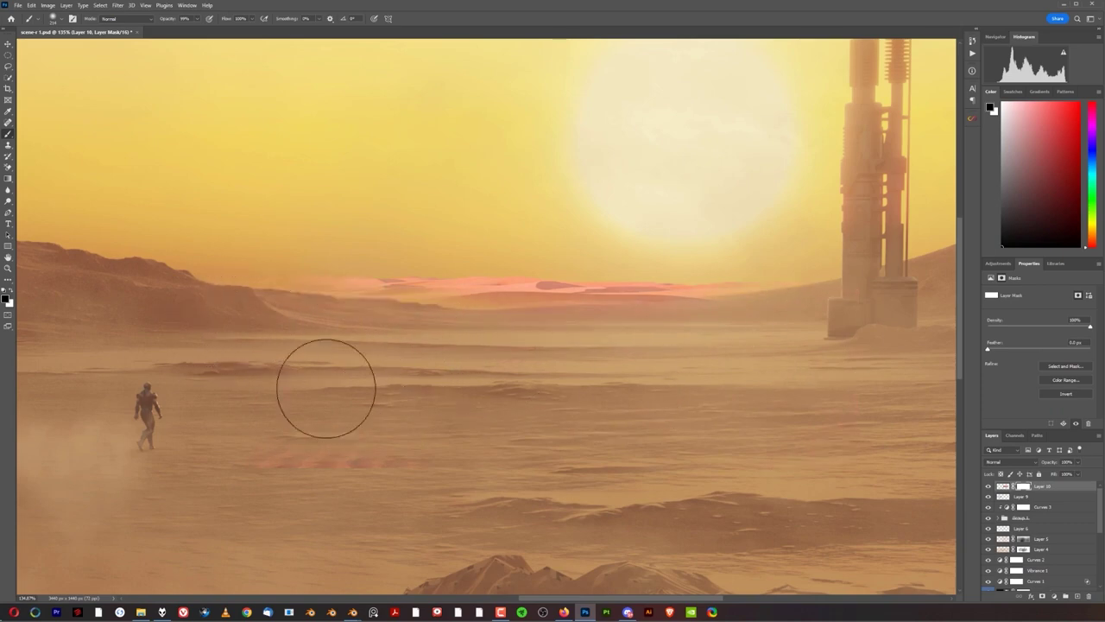
Step: Refine the dunes mask with a smaller brush, hiding the overlap above the desert ground and restoring dunes beside the left rocky hill
scroll(244, 270, up, 2)
scroll(244, 270, up, 2)
alt+right_click(611, 232)
click(566, 263)
mouse_move(507, 266)
mouse_down()
mouse_move(439, 271)
mouse_move(547, 255)
mouse_move(457, 268)
mouse_up()
key(x)
drag(304, 250, 183, 240)
key(x)
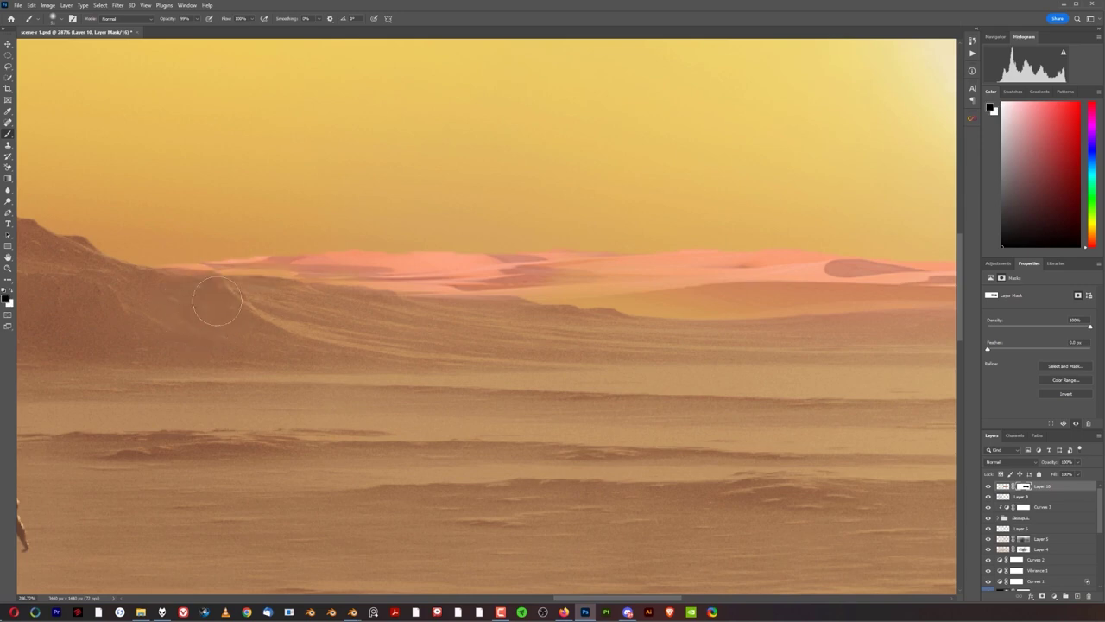
drag(242, 247, 238, 248)
key(x)
key(ctrl+z)
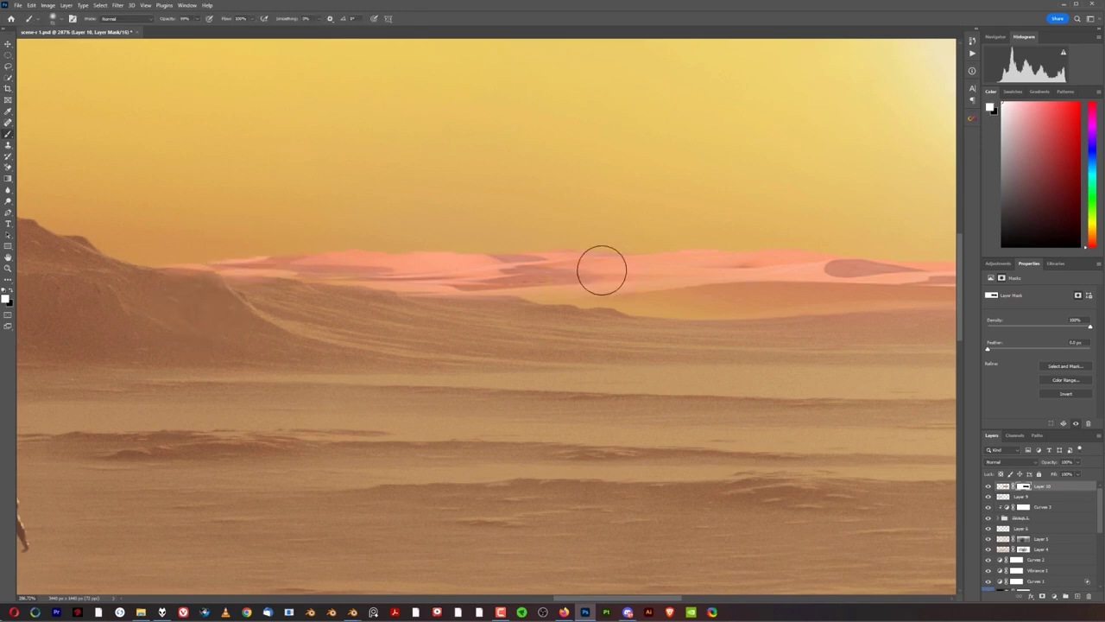
Step: Paint white on the dunes mask to restore the horizon dunes between the rocky hill and the tower
mouse_move(635, 273)
mouse_down()
mouse_move(706, 288)
mouse_move(688, 286)
mouse_move(880, 271)
mouse_up()
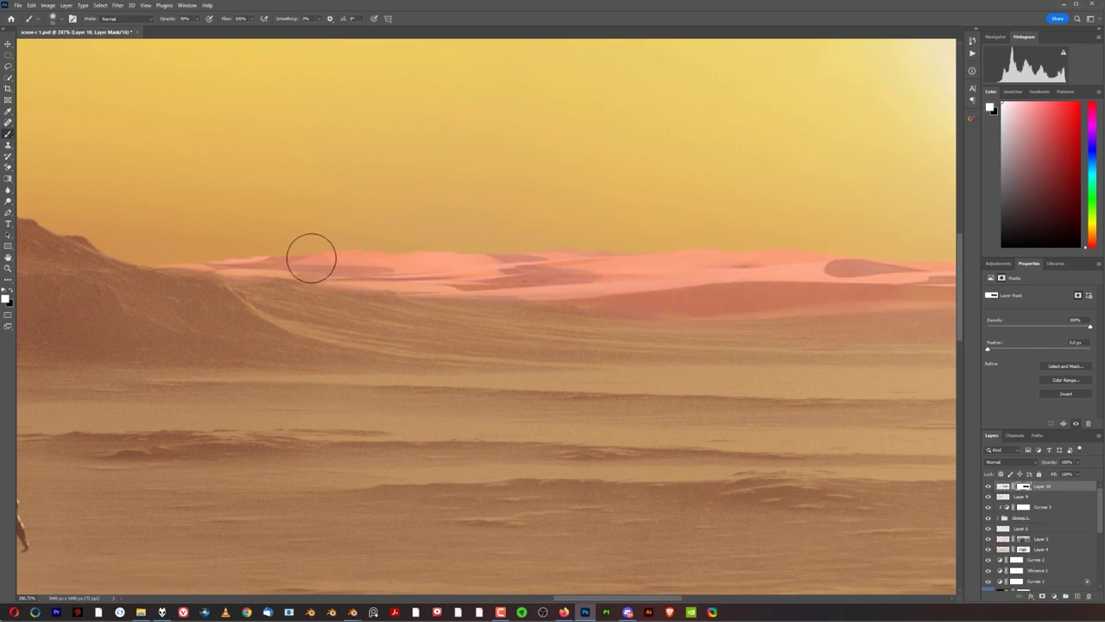
drag(610, 291, 457, 295)
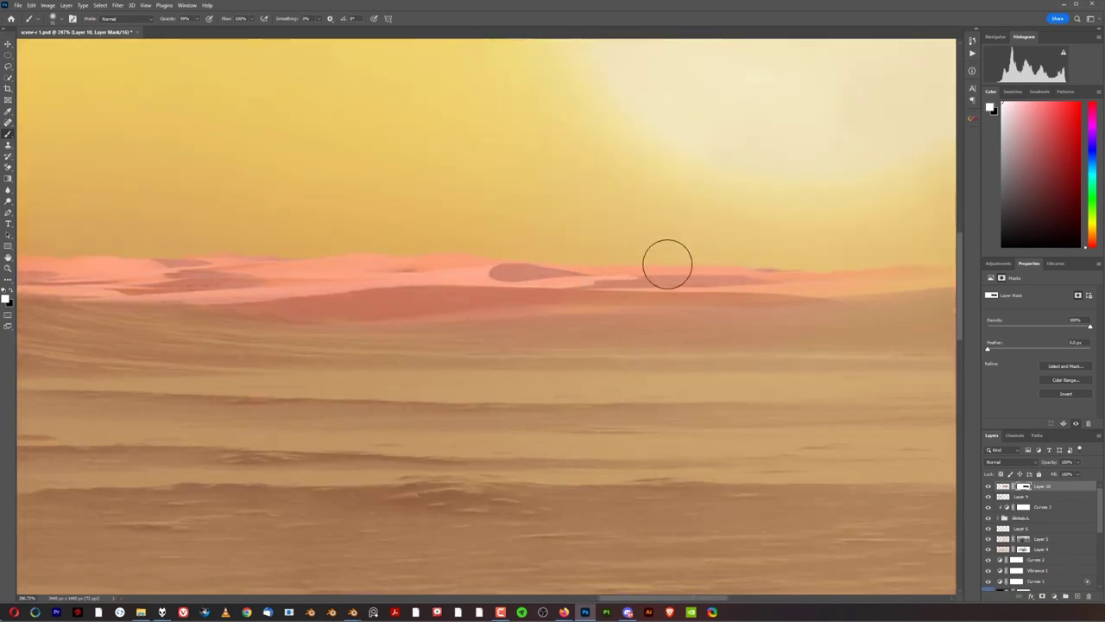
drag(722, 285, 604, 296)
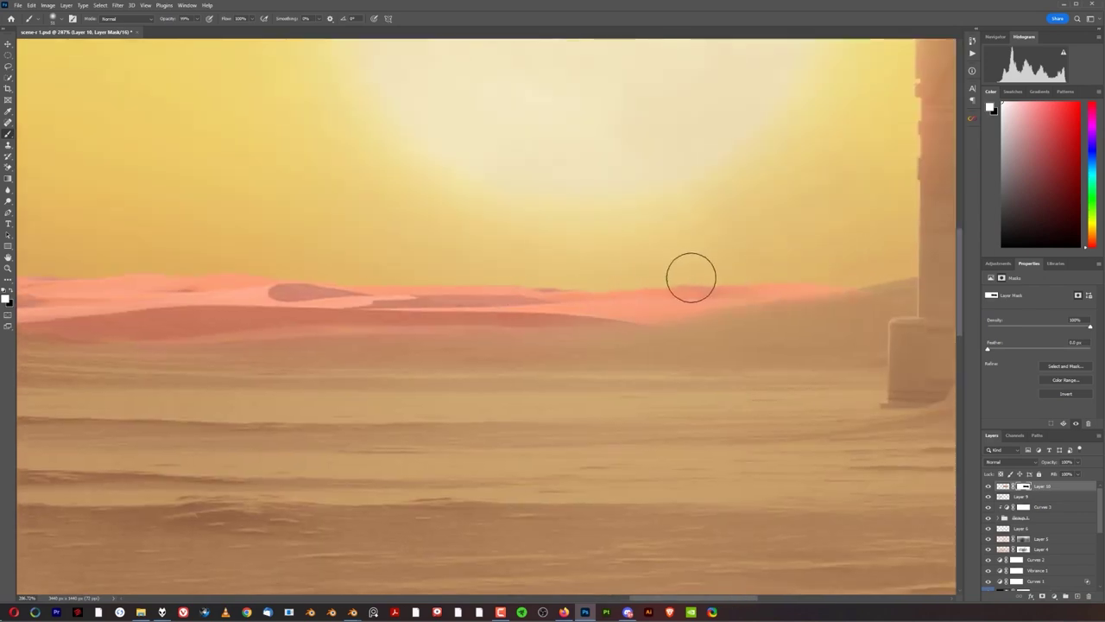
Step: Paint black on the mask to clear dunes from the slope beside the tower and soften their lower edge
scroll(868, 341, up, 3)
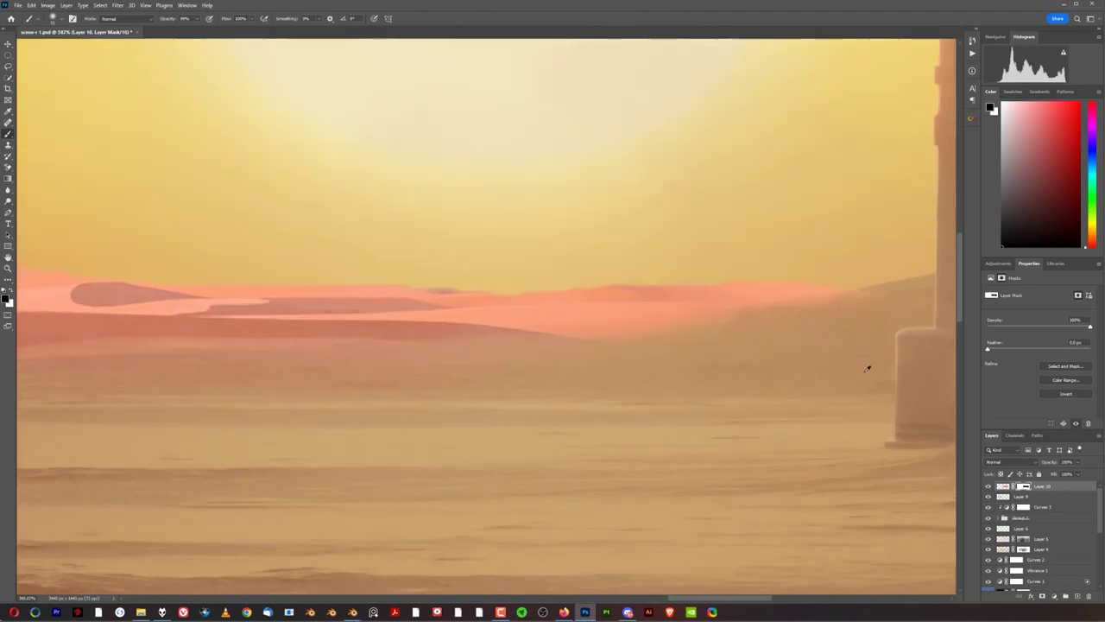
alt+right_click(843, 317)
drag(845, 320, 806, 318)
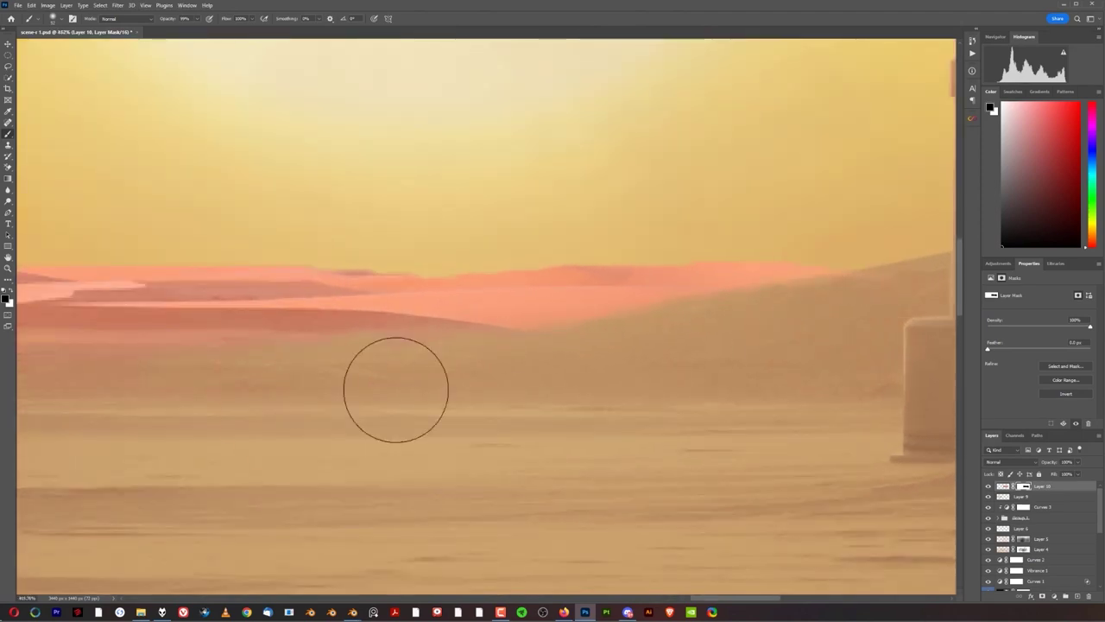
drag(61, 421, 451, 402)
mouse_move(299, 422)
mouse_down()
mouse_move(469, 419)
mouse_move(442, 417)
mouse_up()
Step: Bring back missing parts of the distant dunes on the mask with a smaller white brush
key(x)
alt+right_click(507, 285)
drag(464, 285, 456, 286)
drag(74, 301, 504, 372)
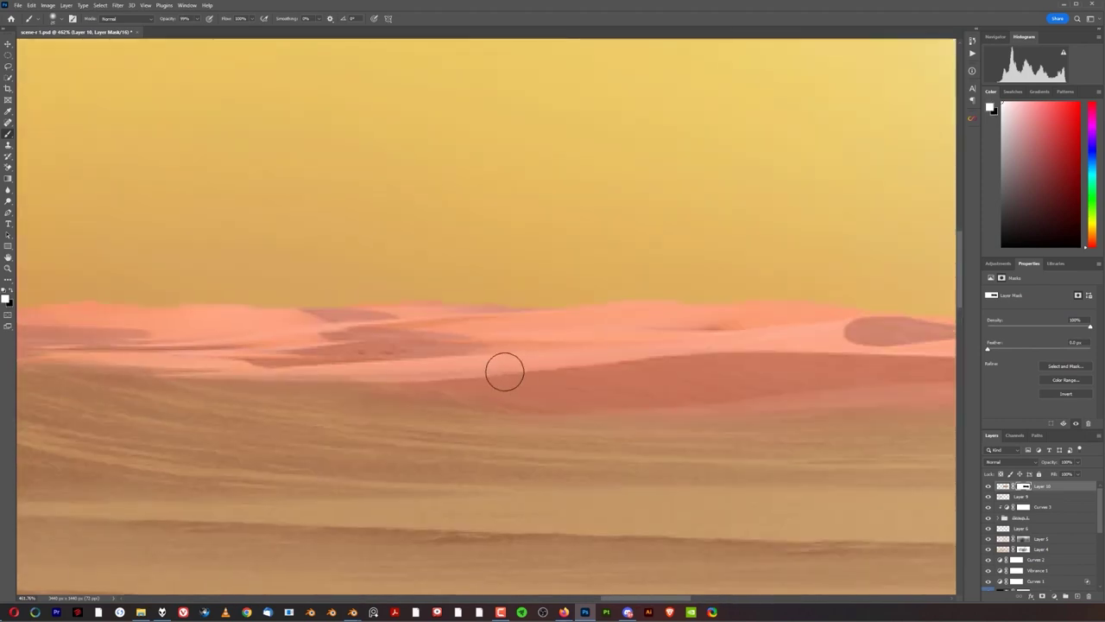
Step: Apply a Gaussian Blur with a 1.3 pixel radius to the dunes image, leaving its mask untouched
scroll(497, 324, down, 10)
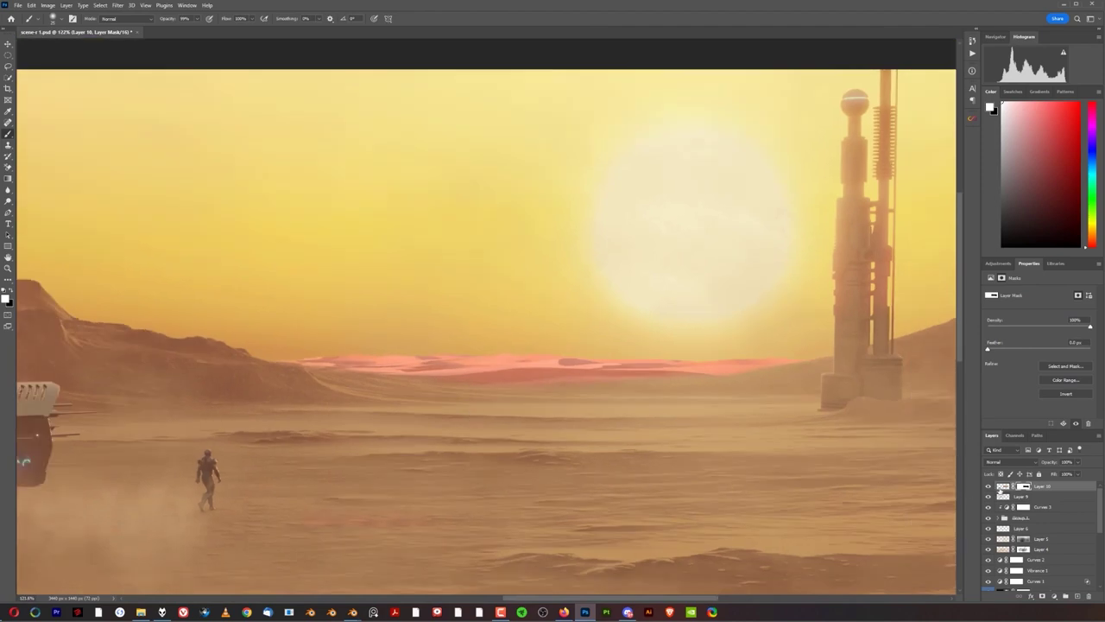
click(1002, 488)
scroll(397, 350, up, 2)
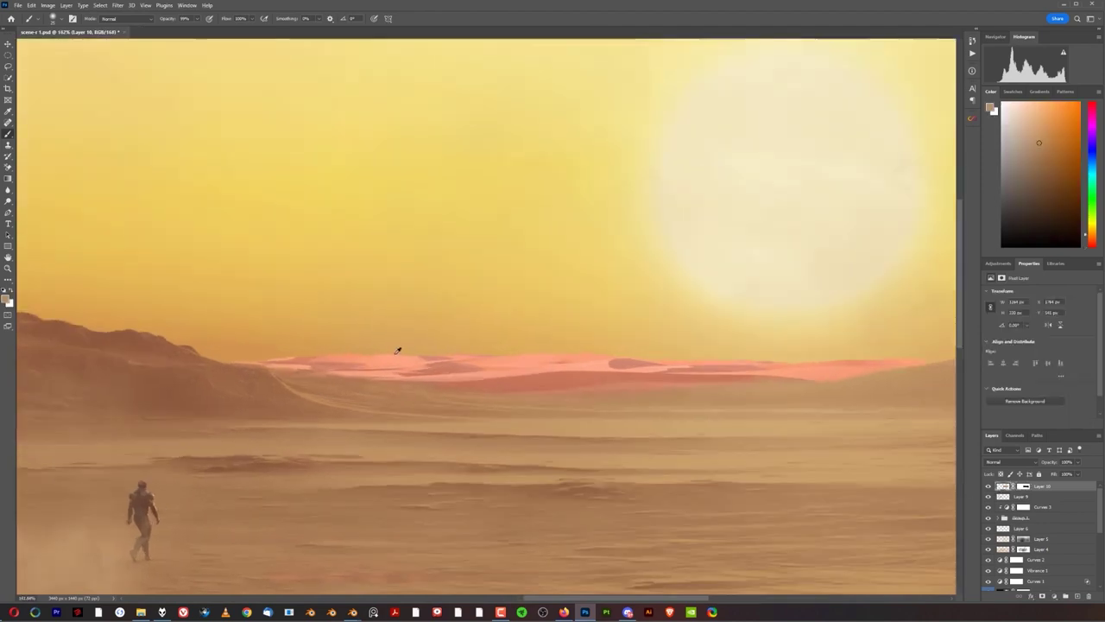
click(101, 5)
mouse_move(118, 5)
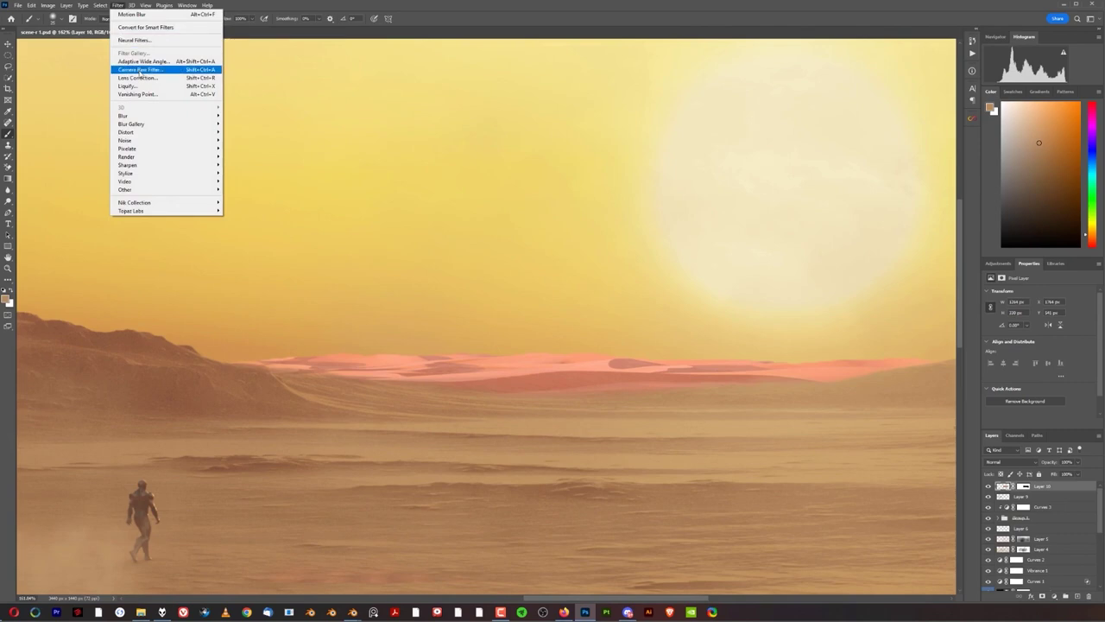
mouse_move(158, 116)
click(246, 148)
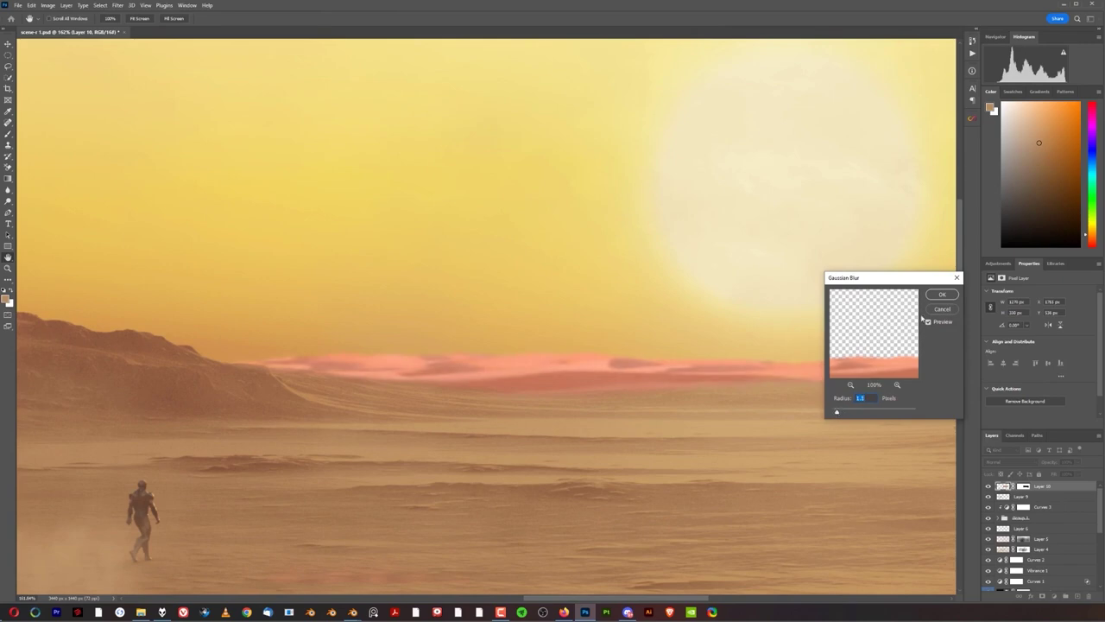
click(942, 294)
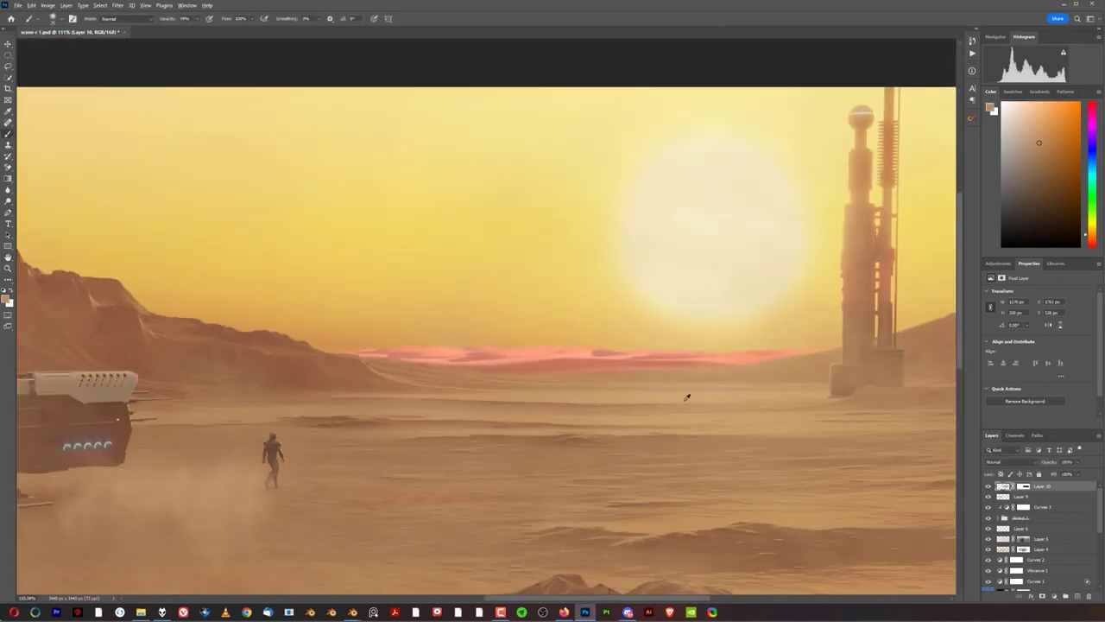
Step: Create a new empty layer above the dunes and clip it to them
scroll(692, 400, up, 3)
click(1077, 596)
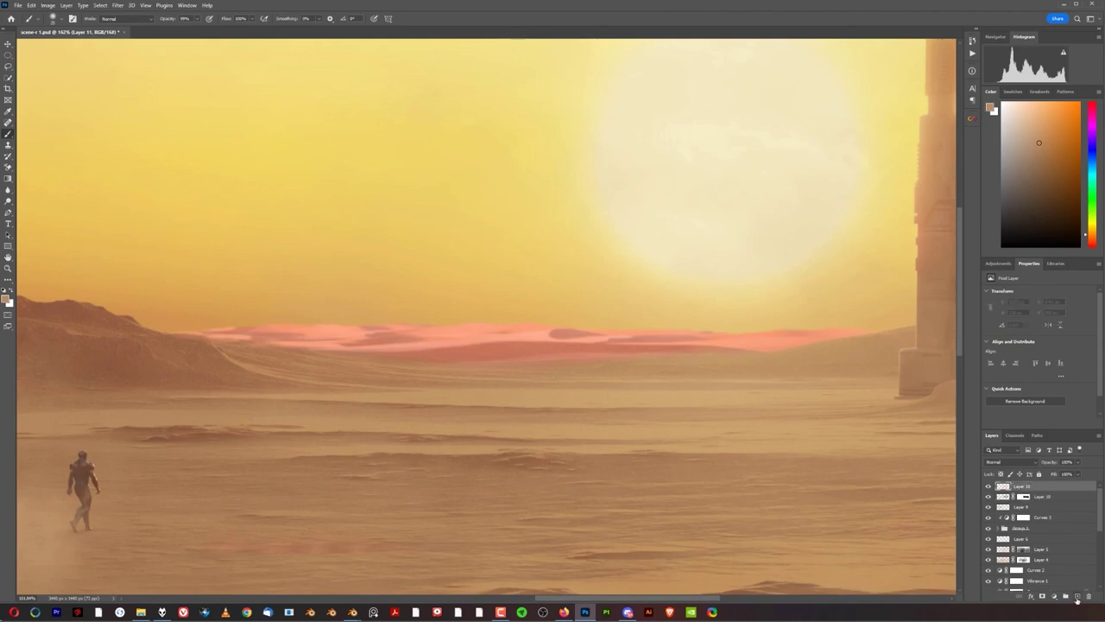
click(1057, 494)
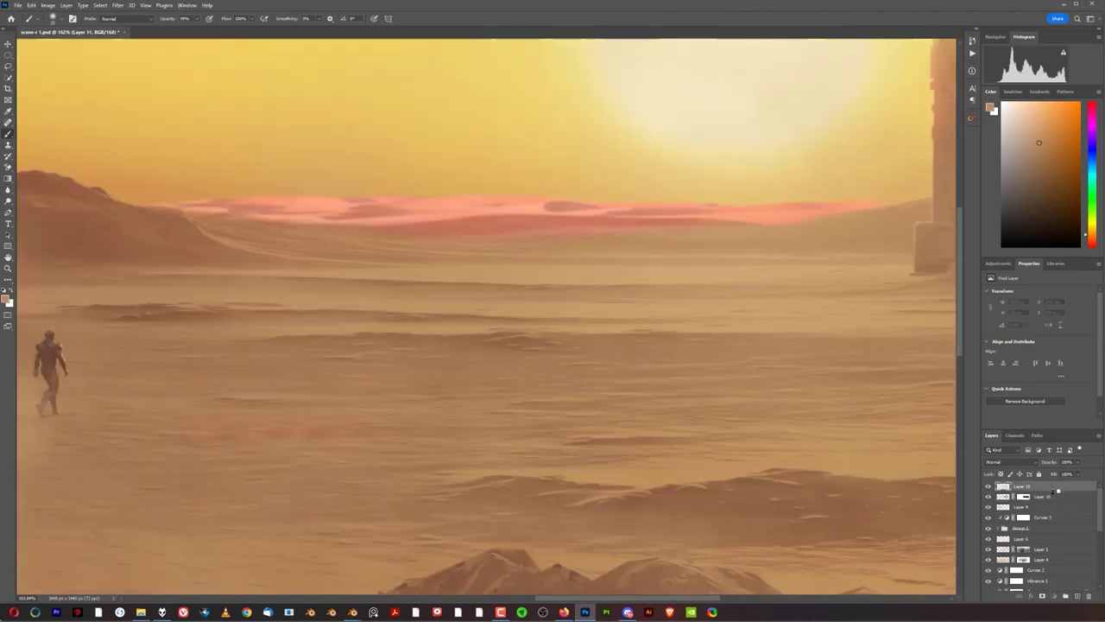
click(1051, 486)
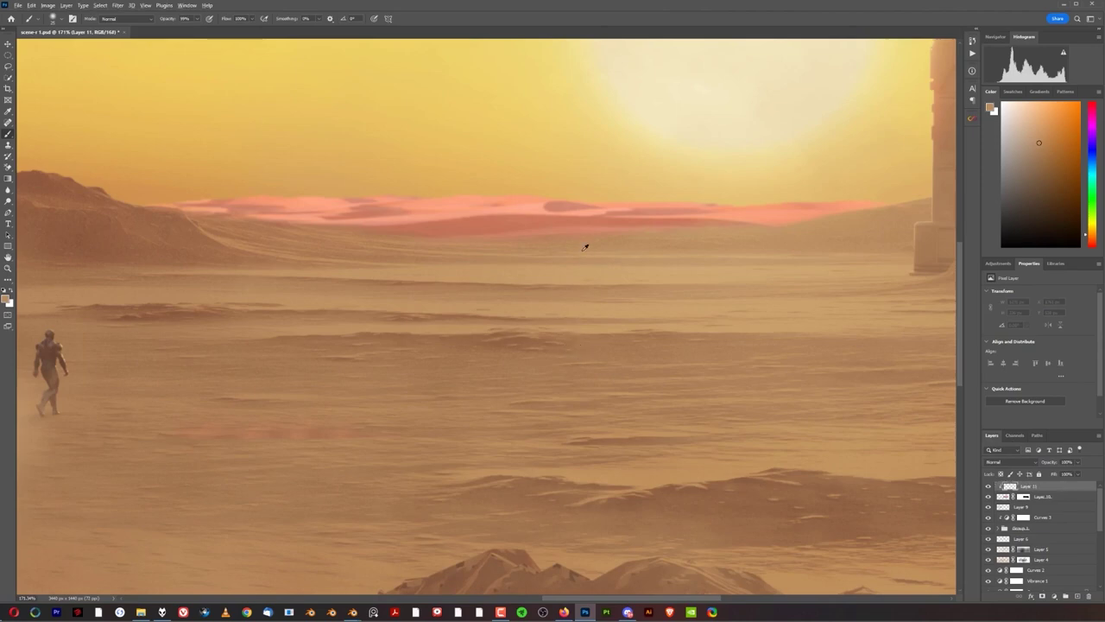
Step: Fill the clipped layer with a sand tone sampled from the desert ground and set its blend mode to Color
alt+click(599, 256)
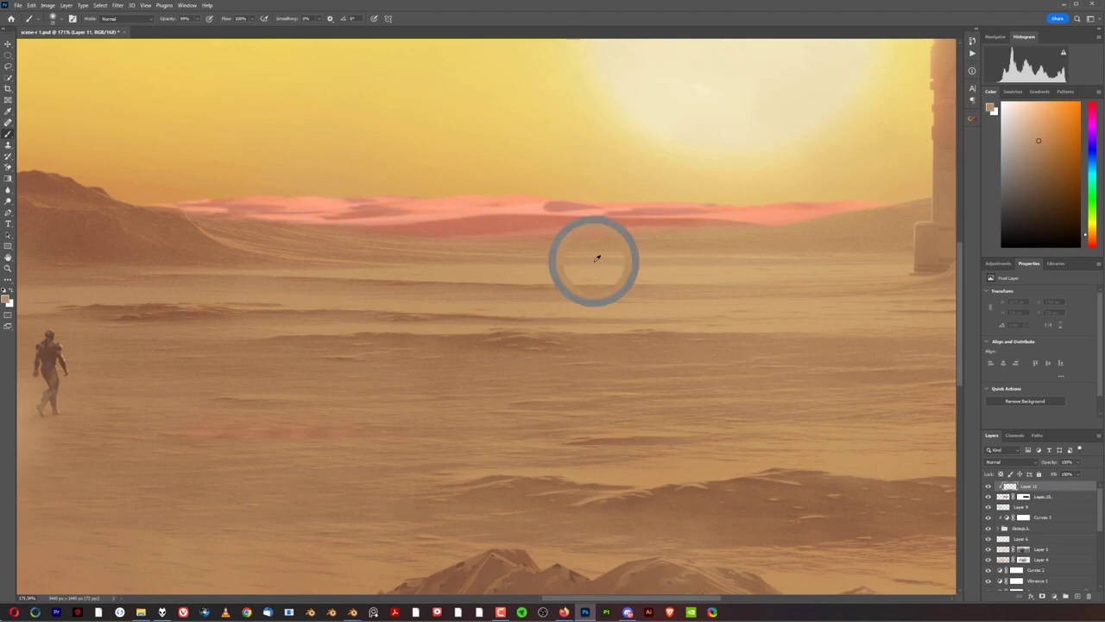
key(shift+alt+BackSpace)
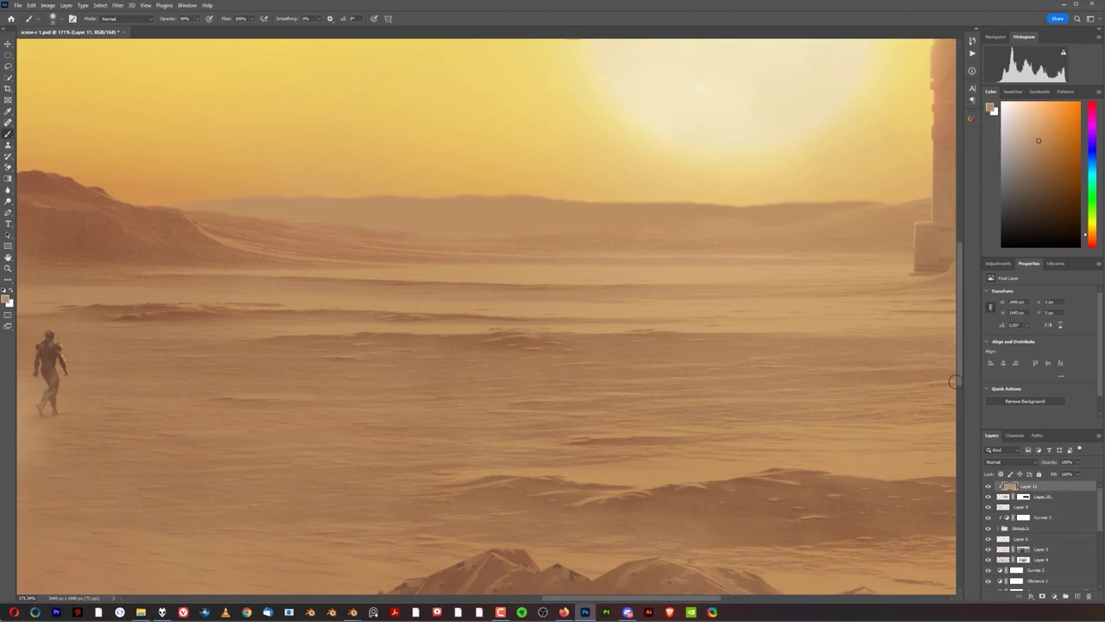
click(1034, 464)
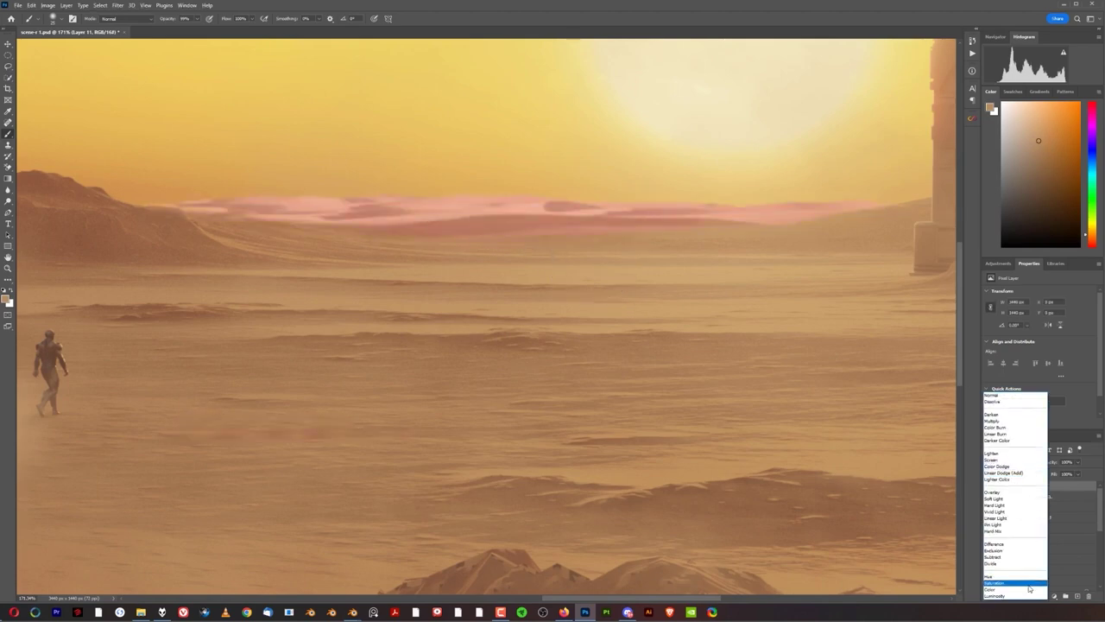
click(1031, 591)
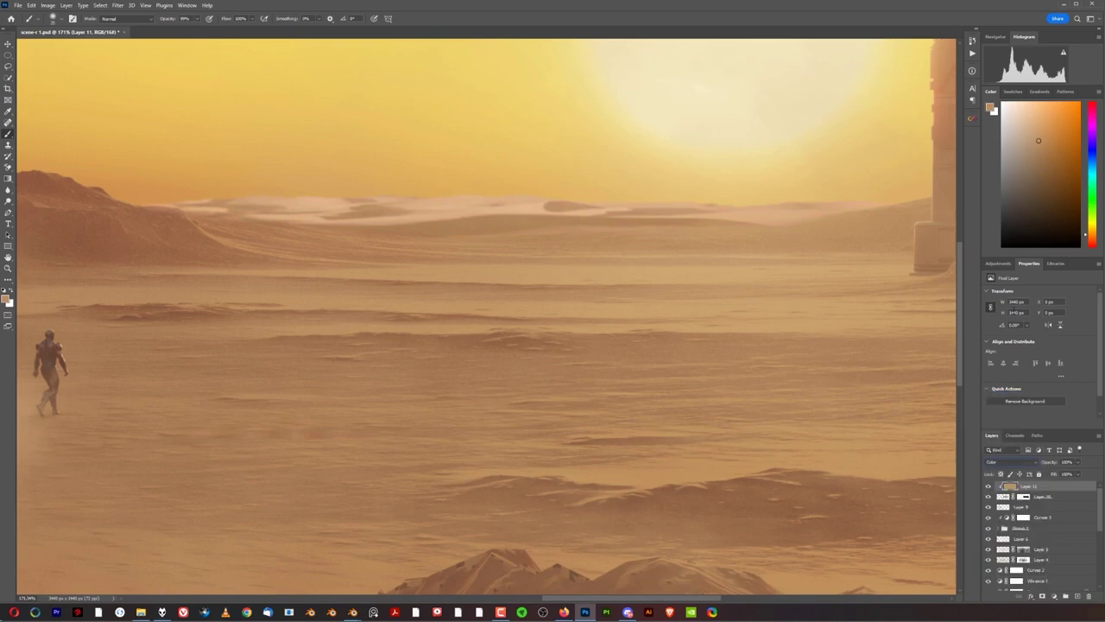
Step: Add a Curves adjustment clipped to the dunes and darken their bright sand with the on-image adjustment
click(998, 263)
click(1026, 283)
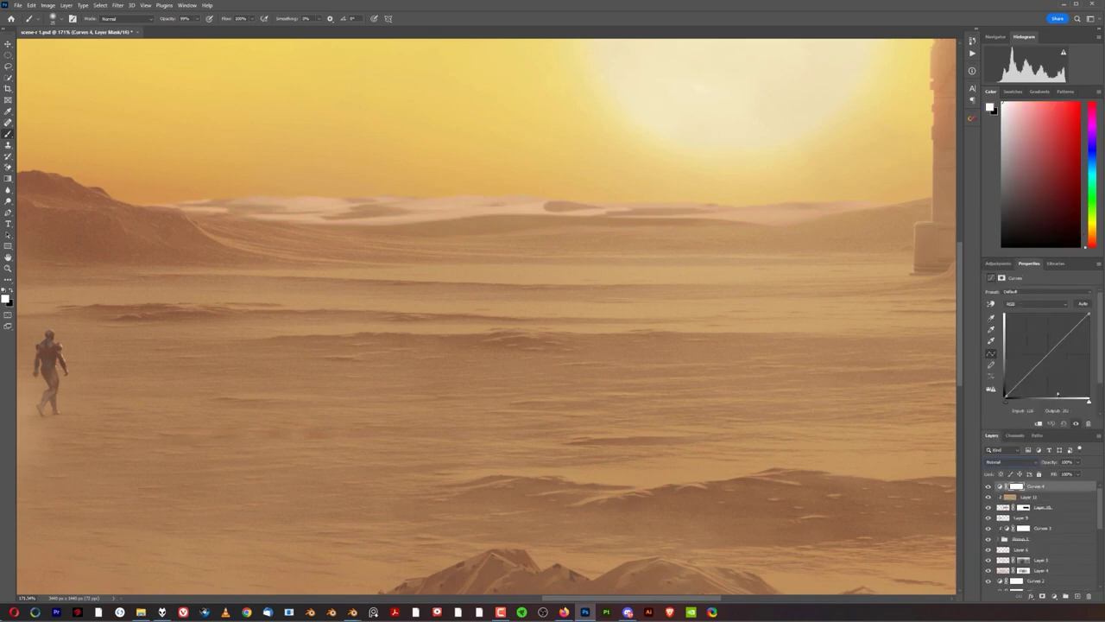
alt+click(1078, 490)
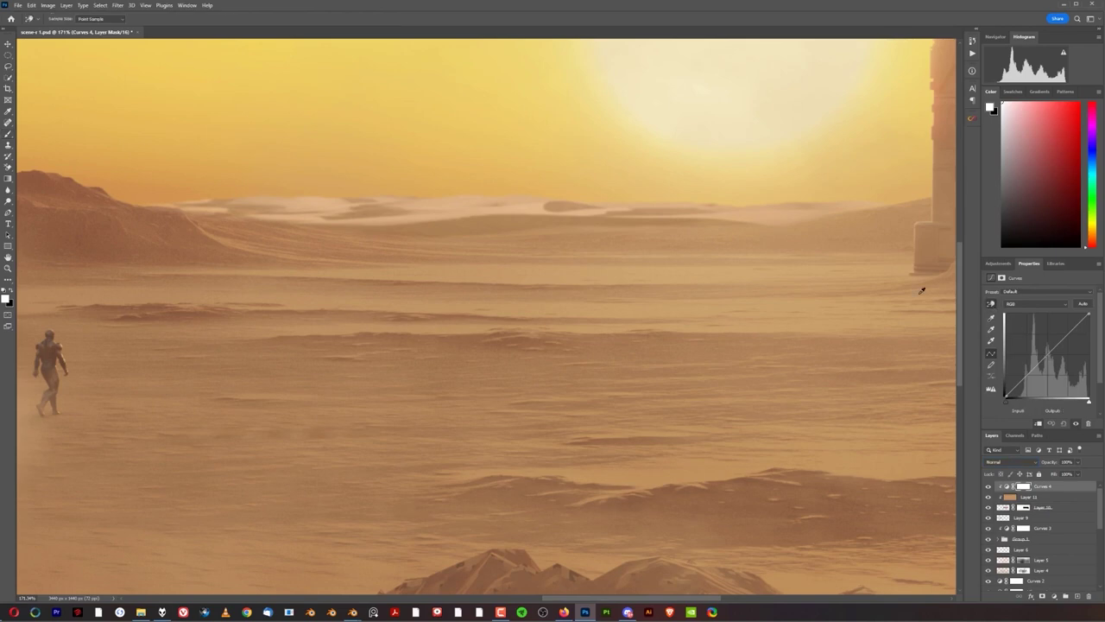
drag(537, 207, 540, 214)
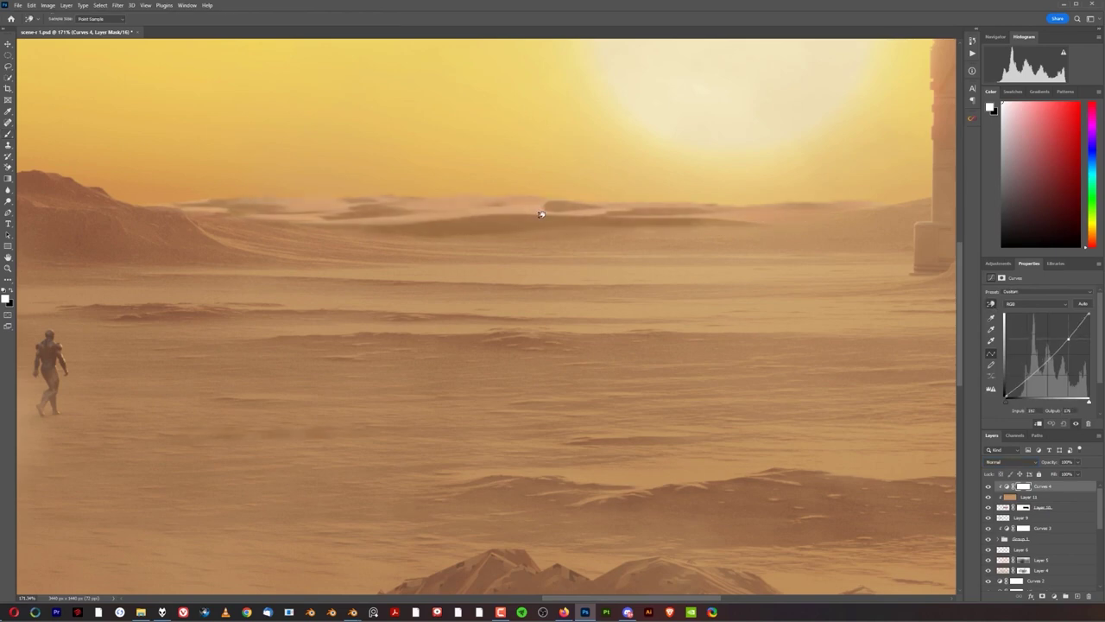
Step: Restrict the Curves adjustment to brighter tones by splitting the Blend If Underlying Layer shadow slider, and lower its highlight point slightly
double_click(1077, 489)
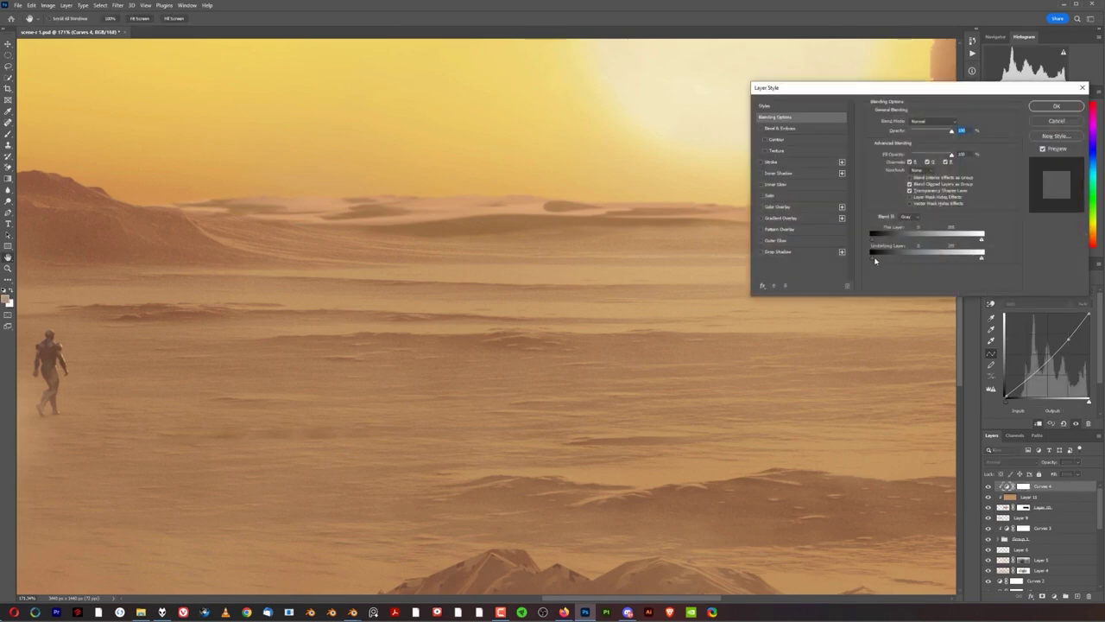
key(alt)
drag(882, 259, 935, 261)
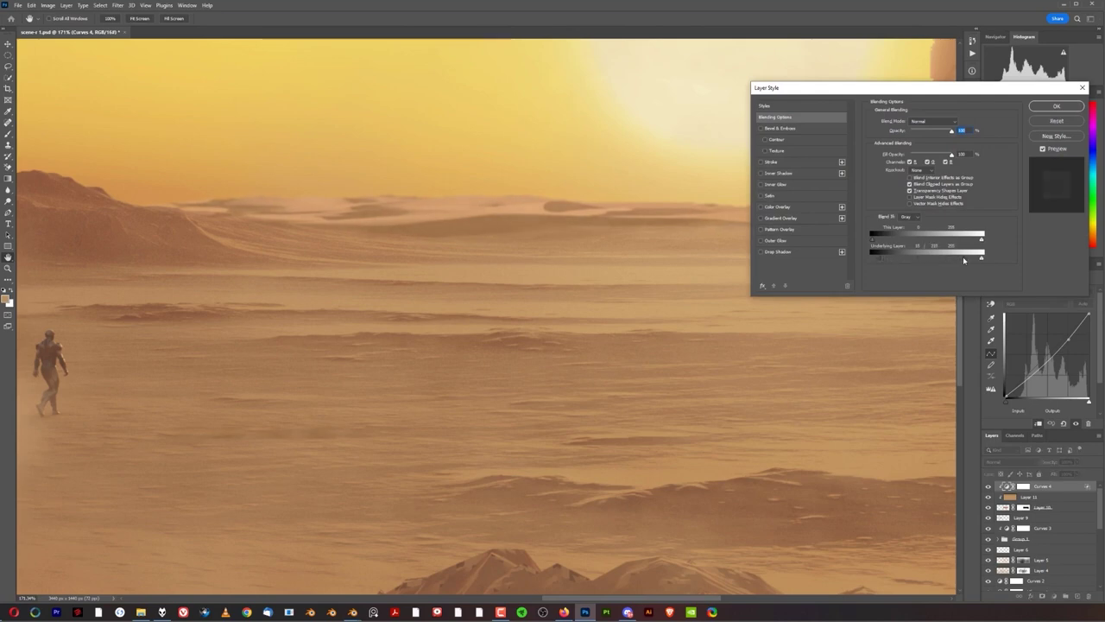
drag(908, 261, 922, 263)
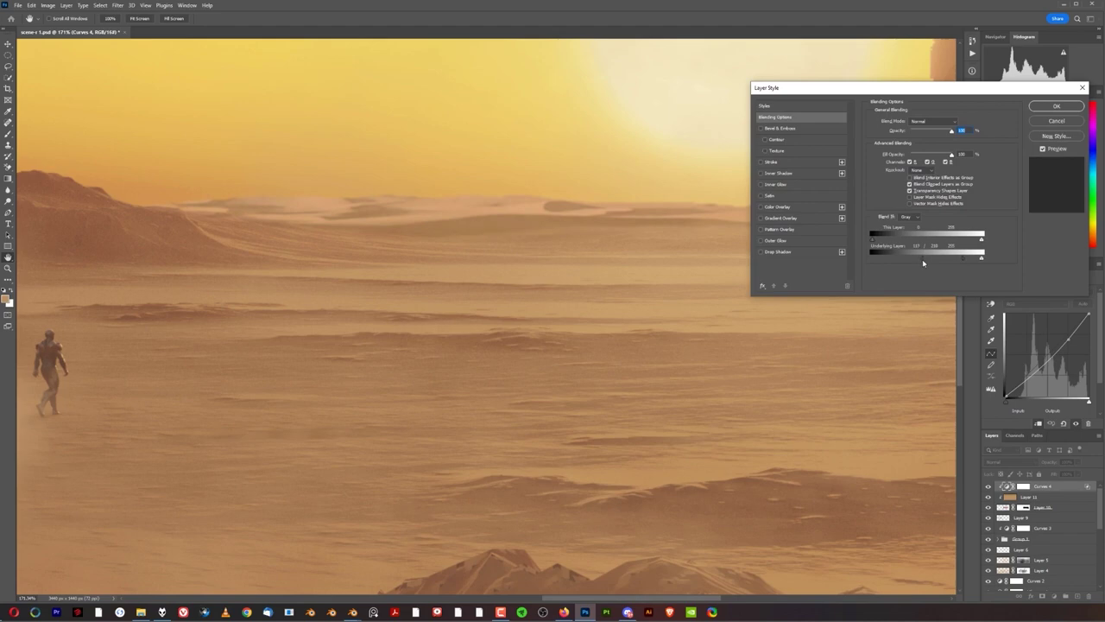
click(1056, 105)
drag(1070, 338, 1069, 343)
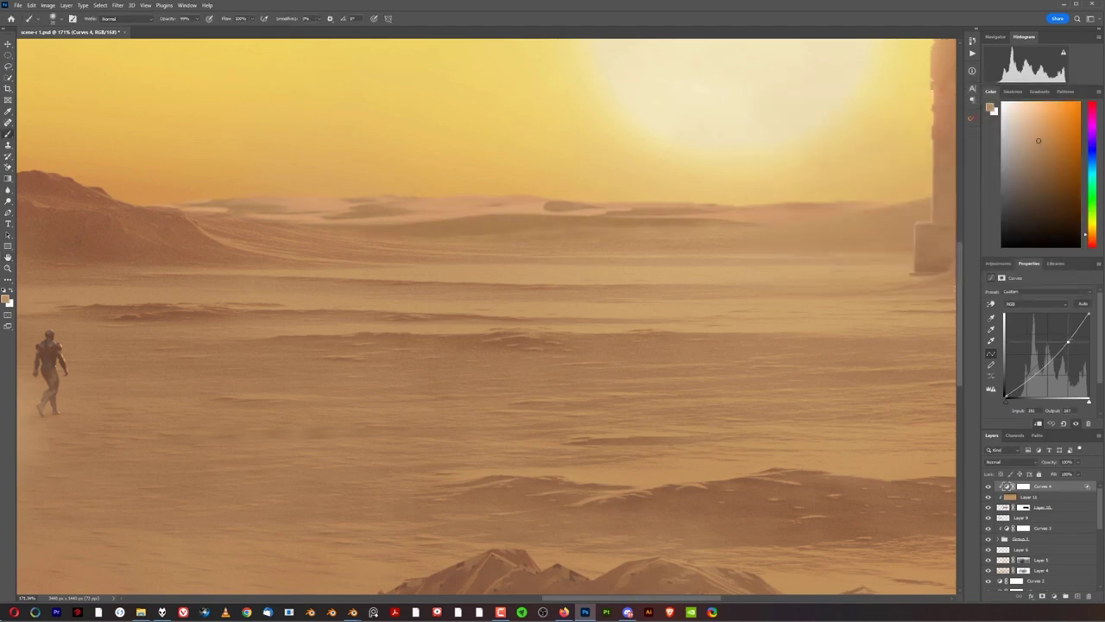
Step: Reduce the dunes layer's fill to 87% and select its layer mask for painting
scroll(489, 333, down, 7)
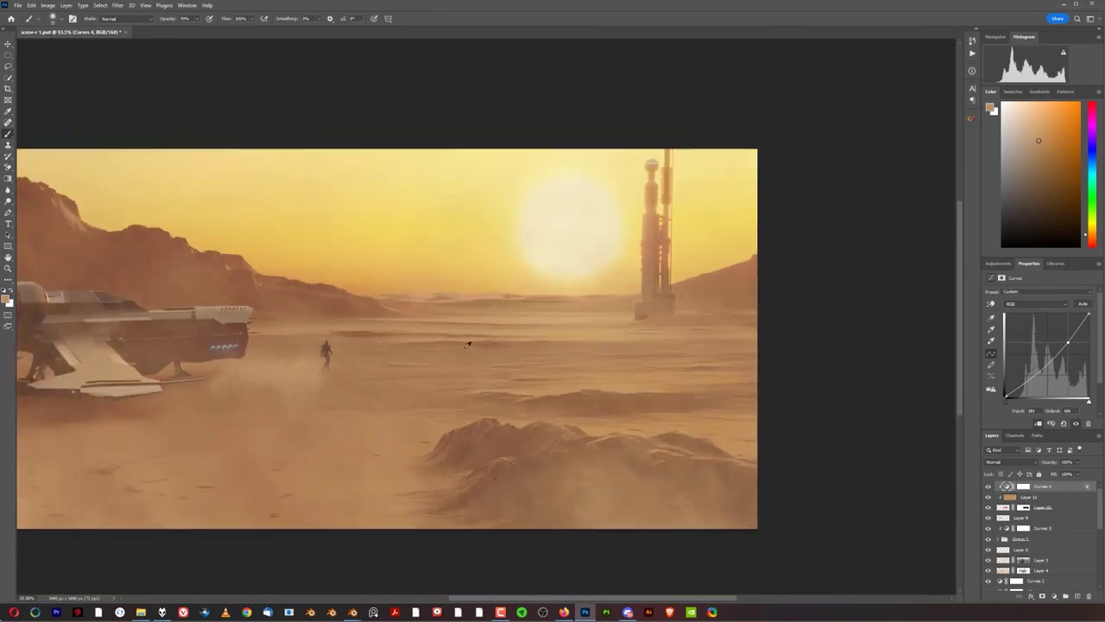
scroll(466, 339, up, 4)
scroll(456, 332, up, 1)
click(1007, 511)
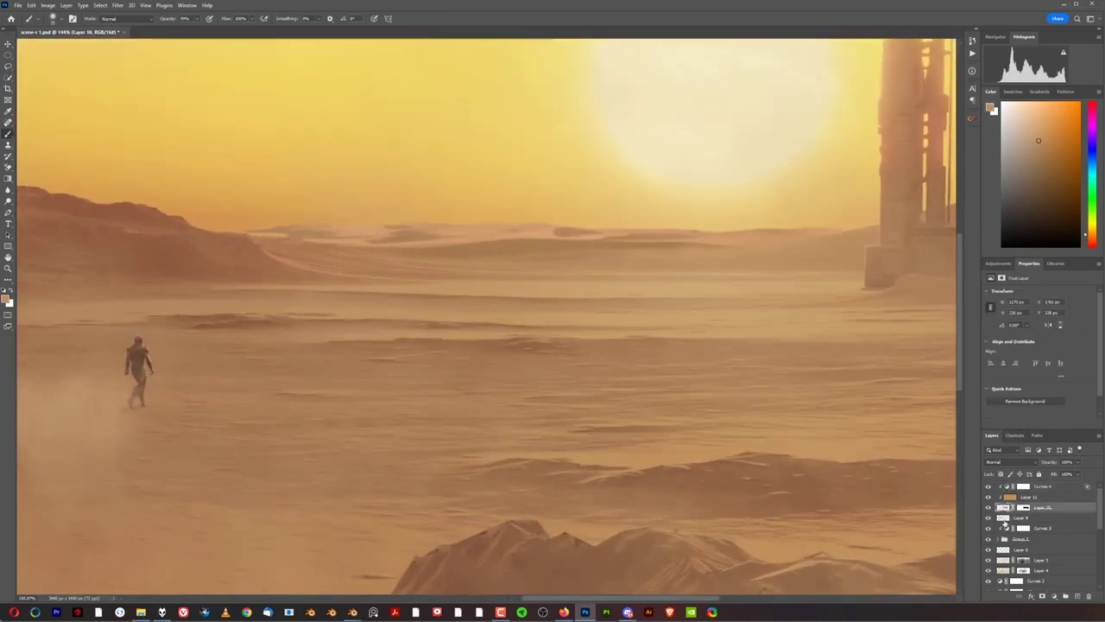
click(1003, 517)
click(1005, 508)
drag(1047, 474, 1010, 487)
click(1023, 508)
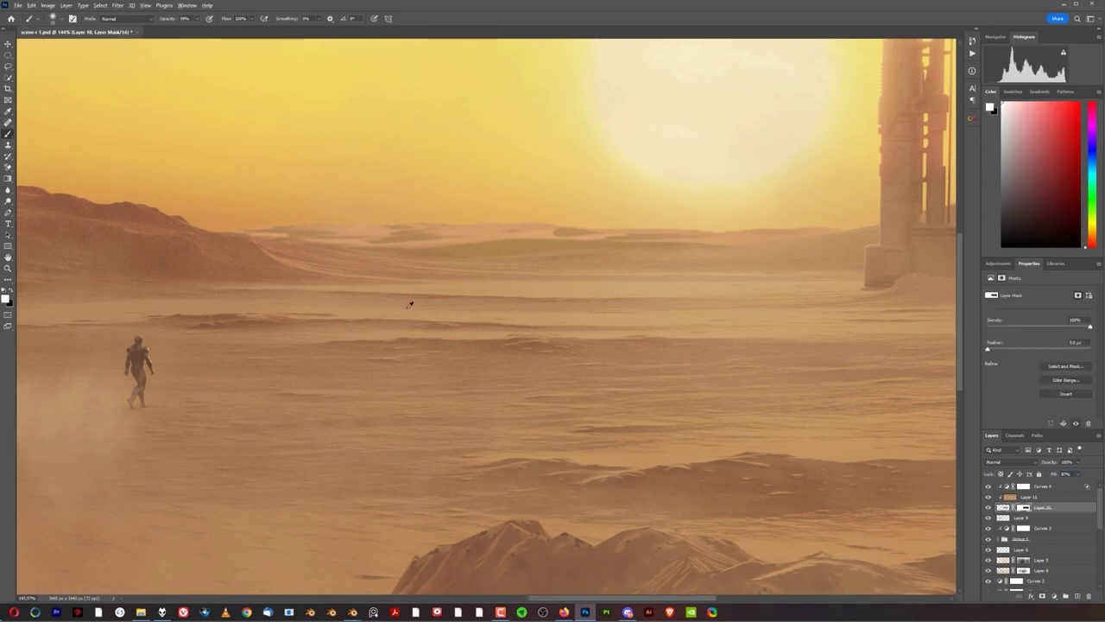
scroll(409, 303, up, 3)
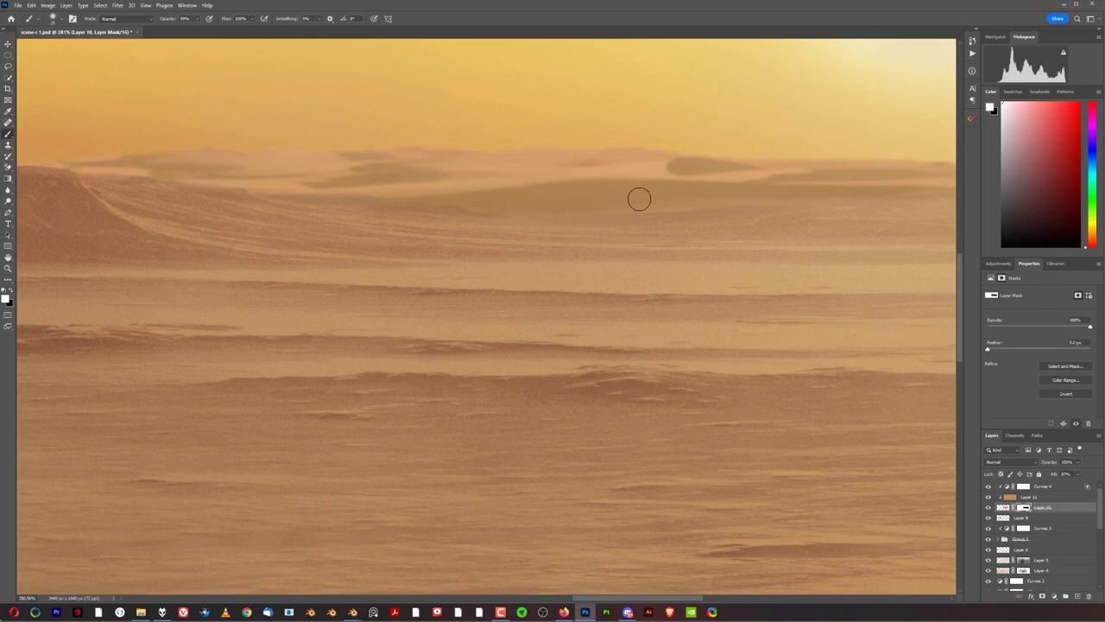
Step: Try painting white on the dunes layer's mask where the distant dunes meet the rocky hill's slope
key(x)
key(x)
drag(861, 238, 523, 261)
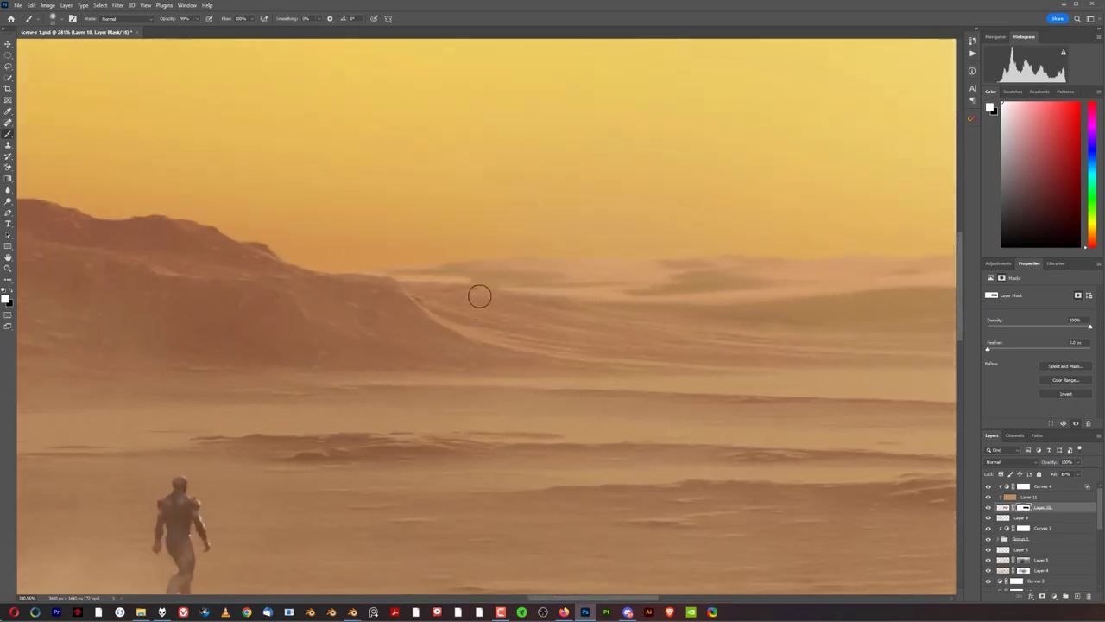
drag(440, 285, 468, 285)
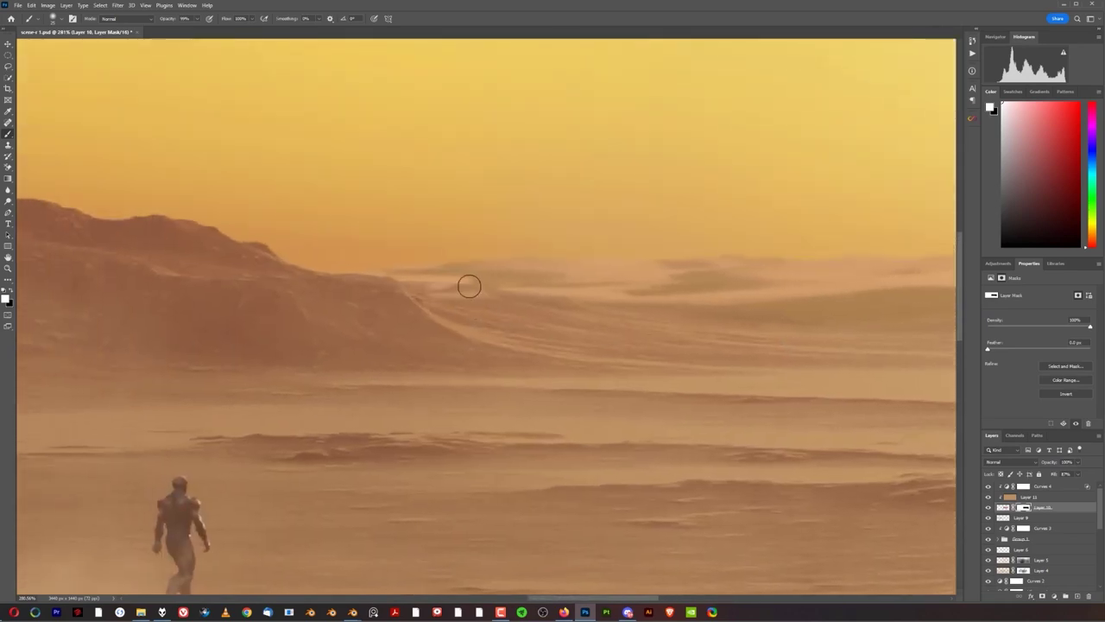
key(ctrl+z)
Step: Compare the overall scene with Layer 9 hidden and shown
scroll(561, 352, down, 4)
scroll(563, 349, down, 4)
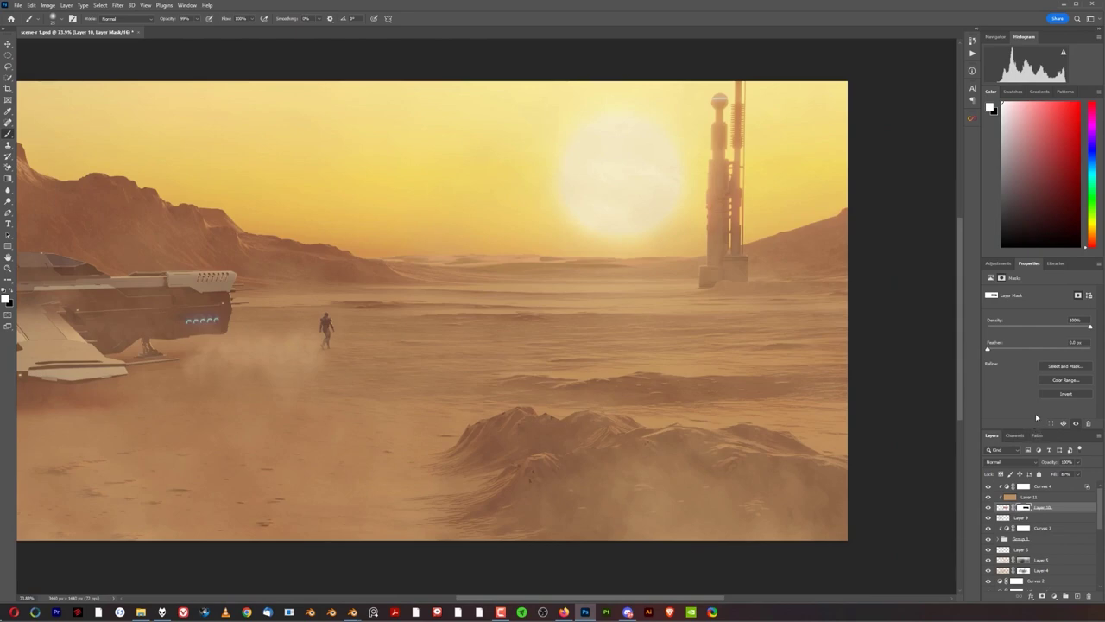
drag(1036, 429, 1036, 275)
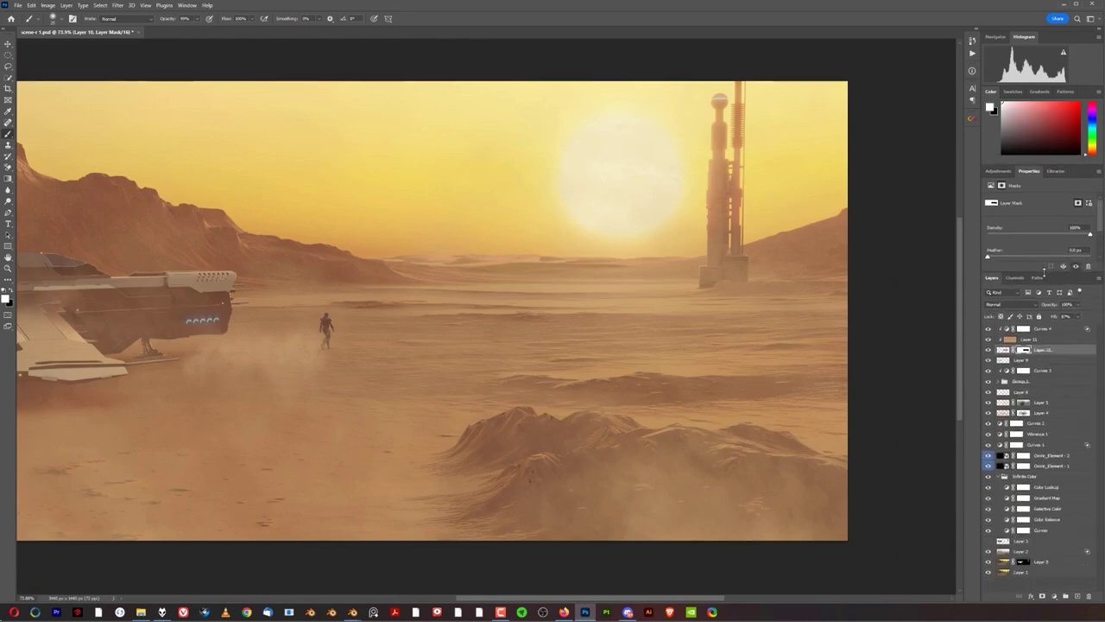
click(1033, 363)
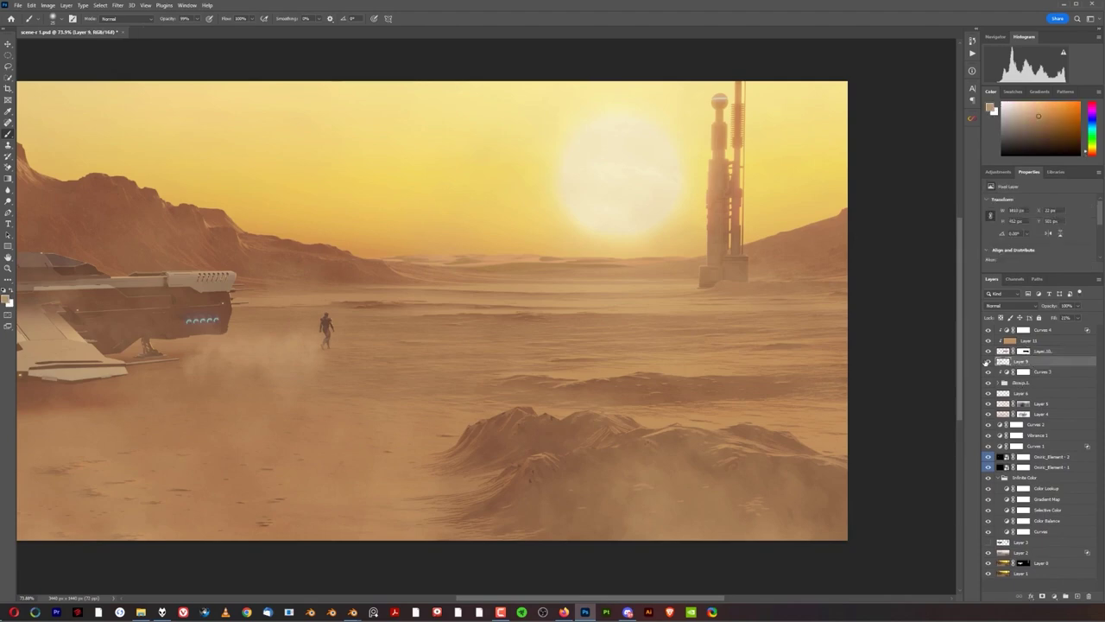
click(988, 361)
click(989, 362)
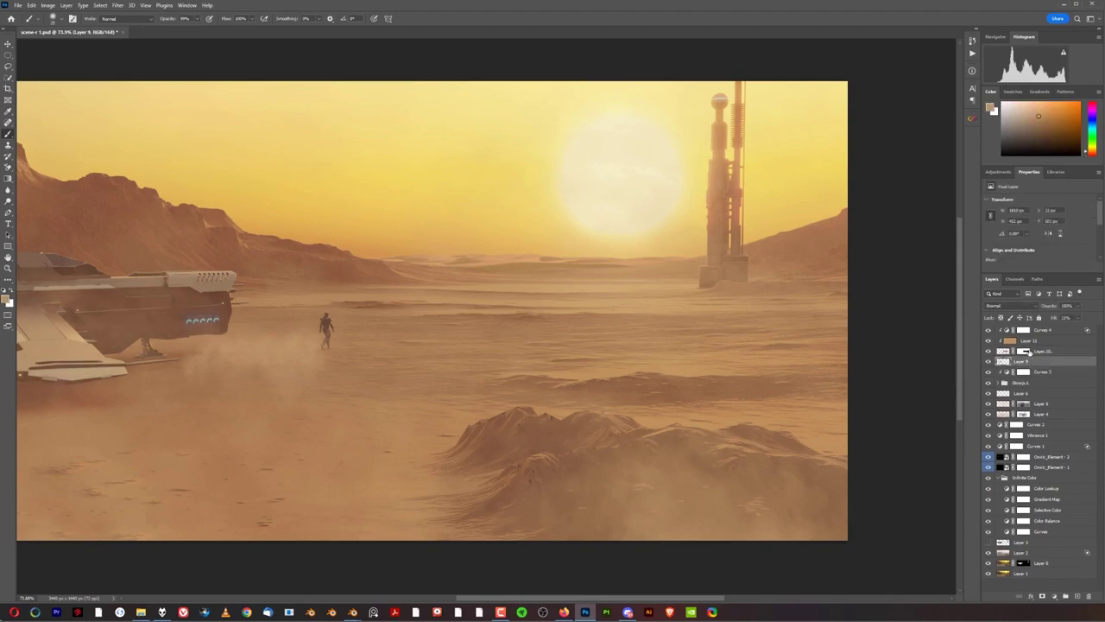
Step: Group the dunes layer with its clipped color layer and Curves adjustment, and move the group directly below the Infinite Color group
click(1043, 353)
shift+click(1042, 333)
key(ctrl+g)
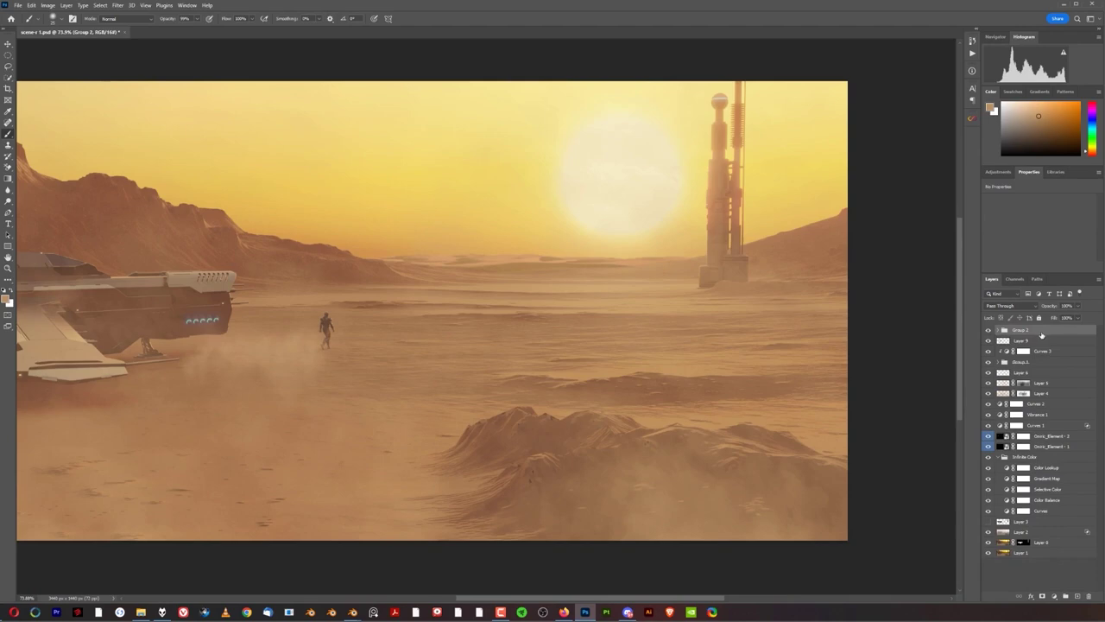
drag(1039, 334, 1049, 515)
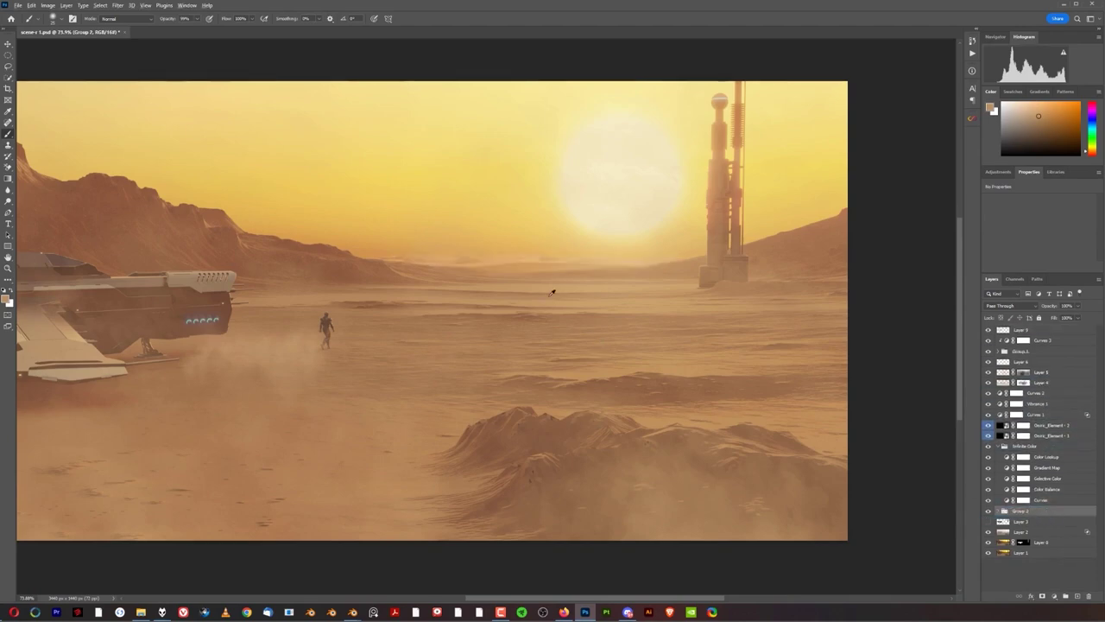
Step: Darken the distant dunes further by lowering the control point of the Curves adjustment inside their group
scroll(551, 293, up, 3)
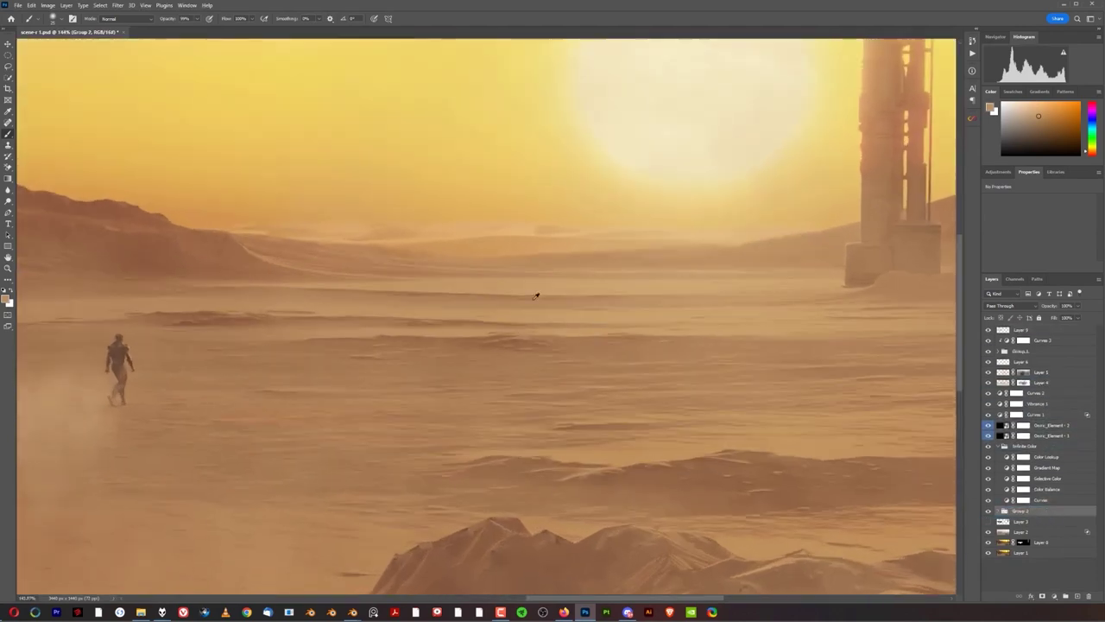
click(998, 511)
click(1027, 522)
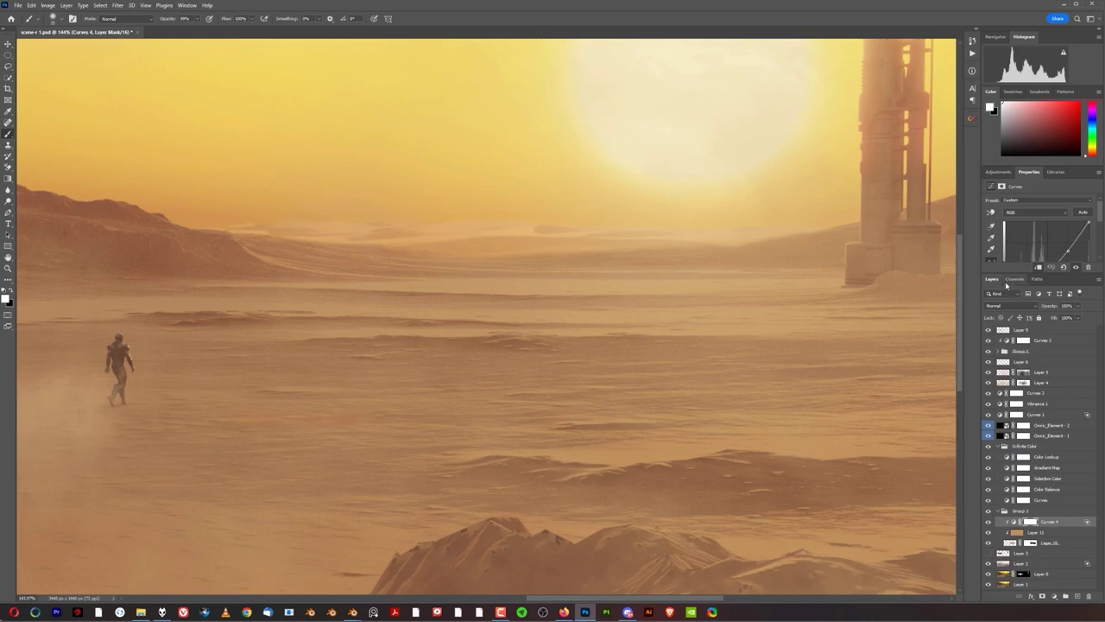
drag(1009, 269, 1009, 376)
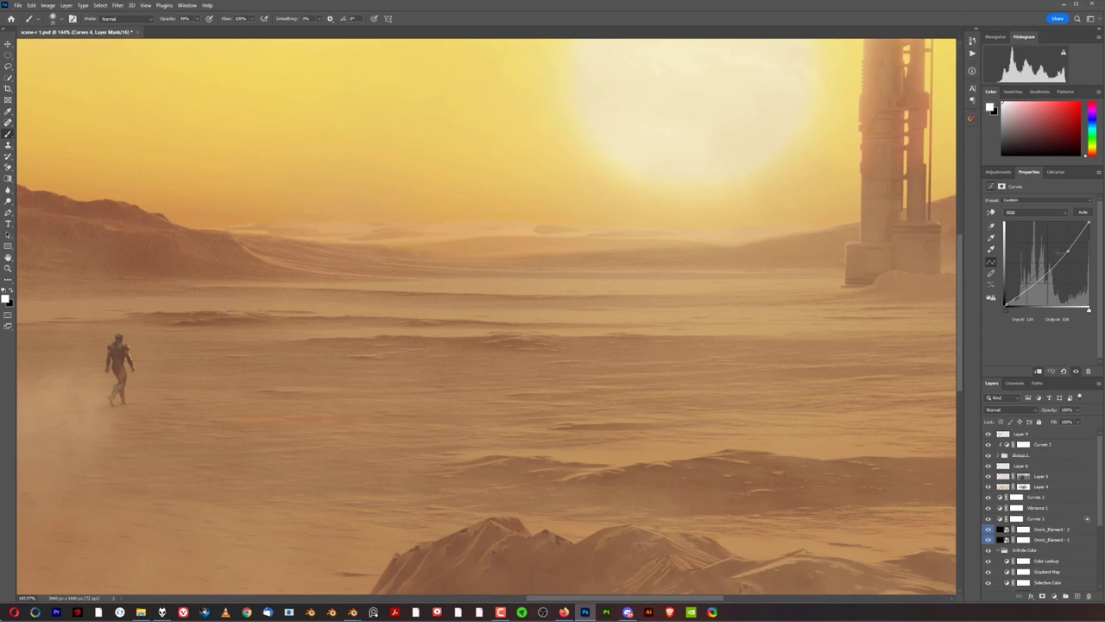
drag(1067, 251, 1071, 257)
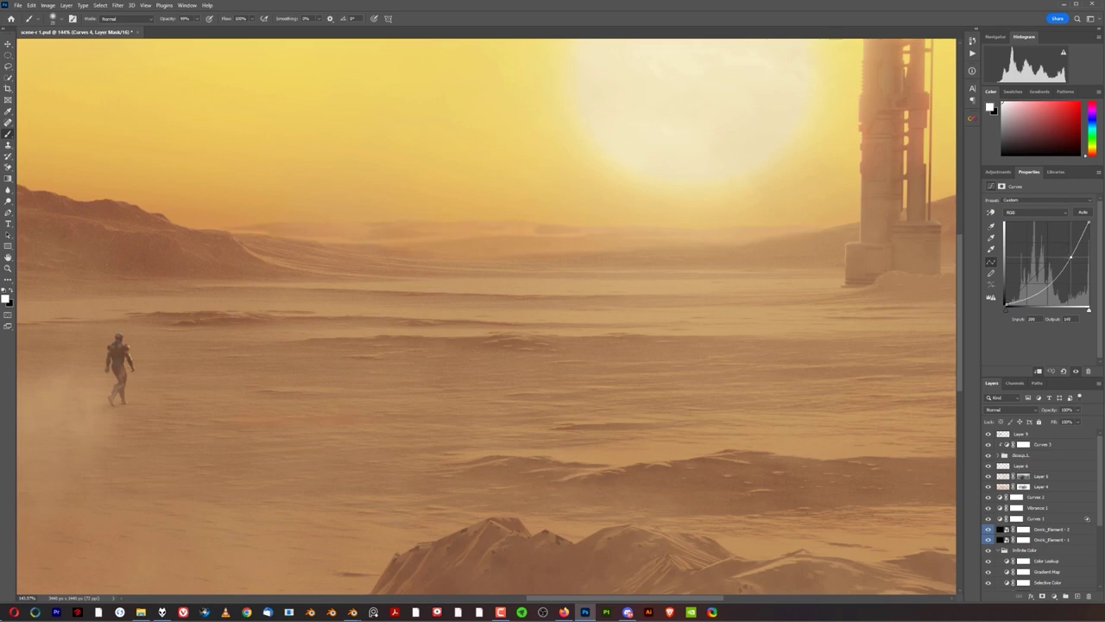
scroll(538, 339, down, 8)
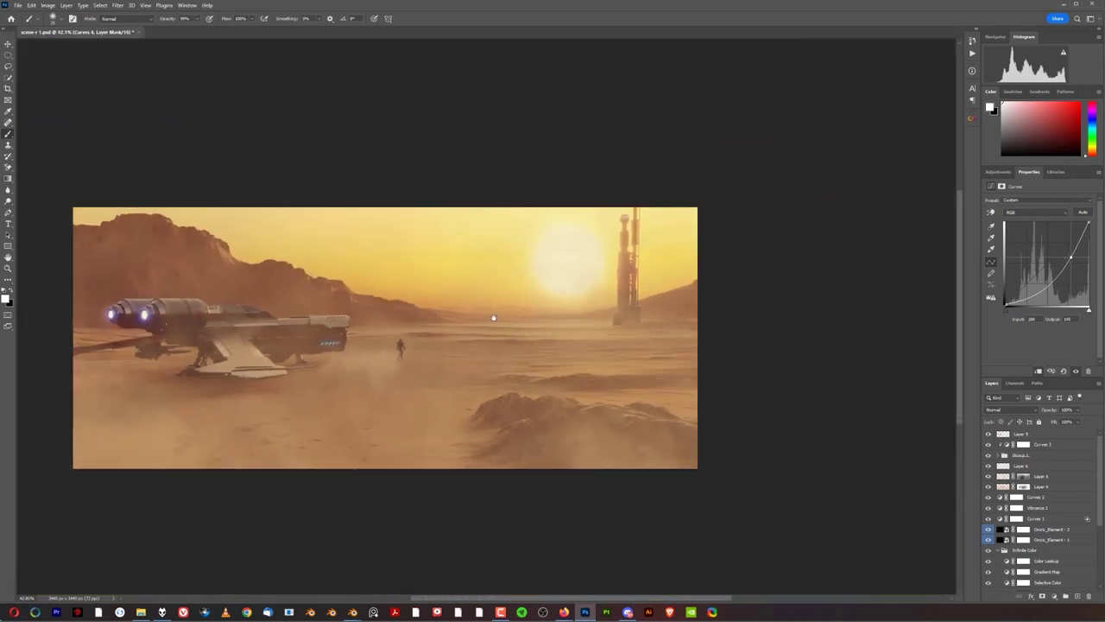
scroll(493, 317, up, 5)
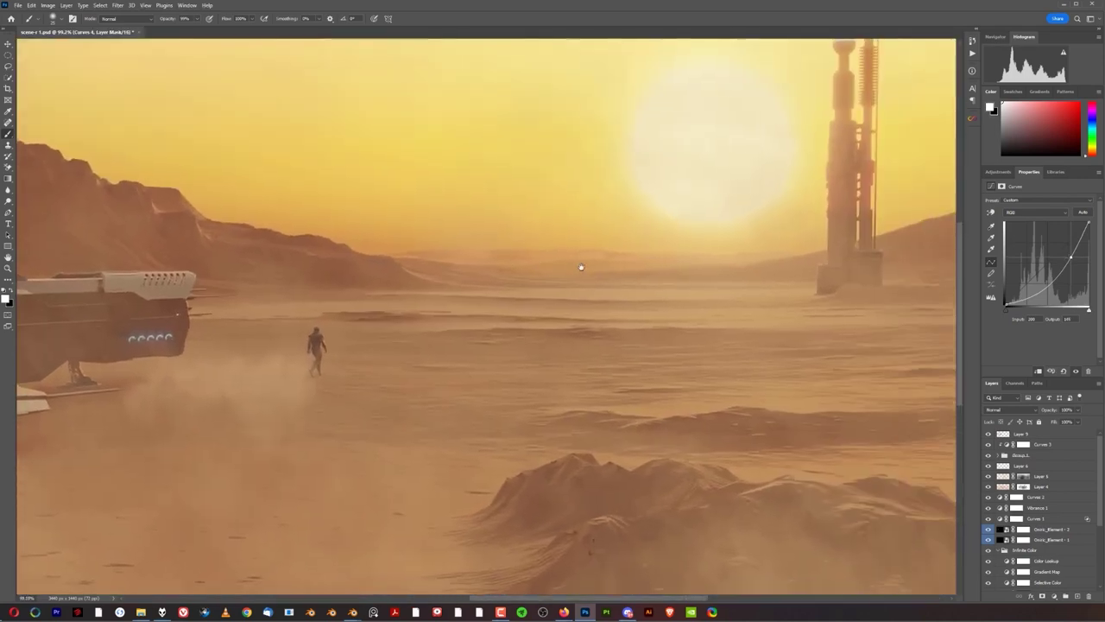
scroll(581, 267, up, 4)
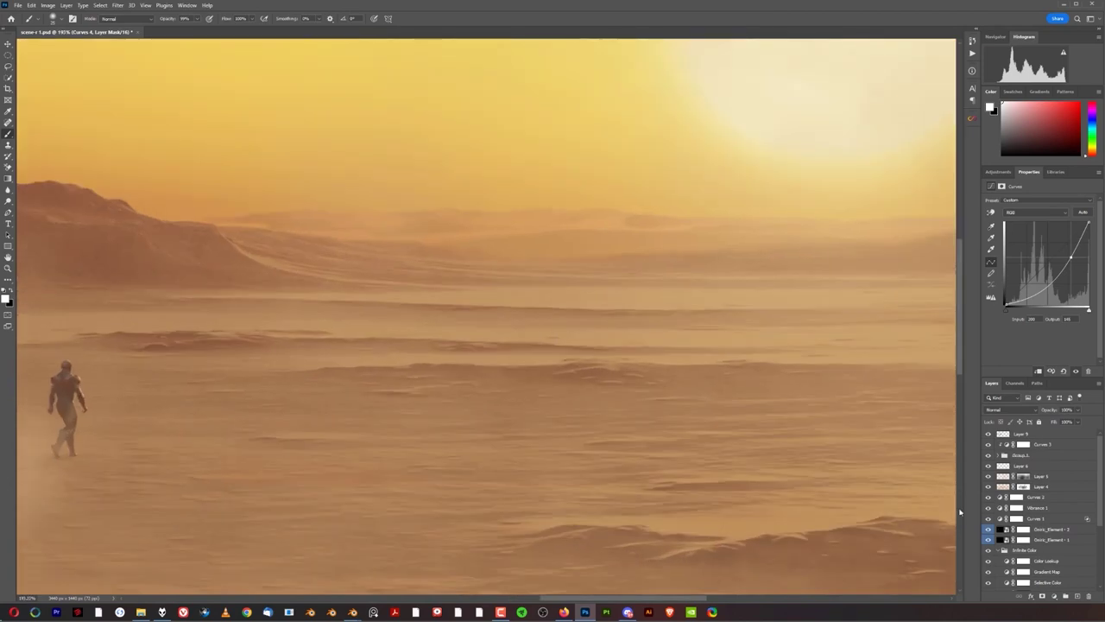
Step: Refine the dunes layer's mask with a larger brush, blending the dunes' base into the desert ground along the horizon
scroll(1025, 522, down, 5)
scroll(659, 245, up, 3)
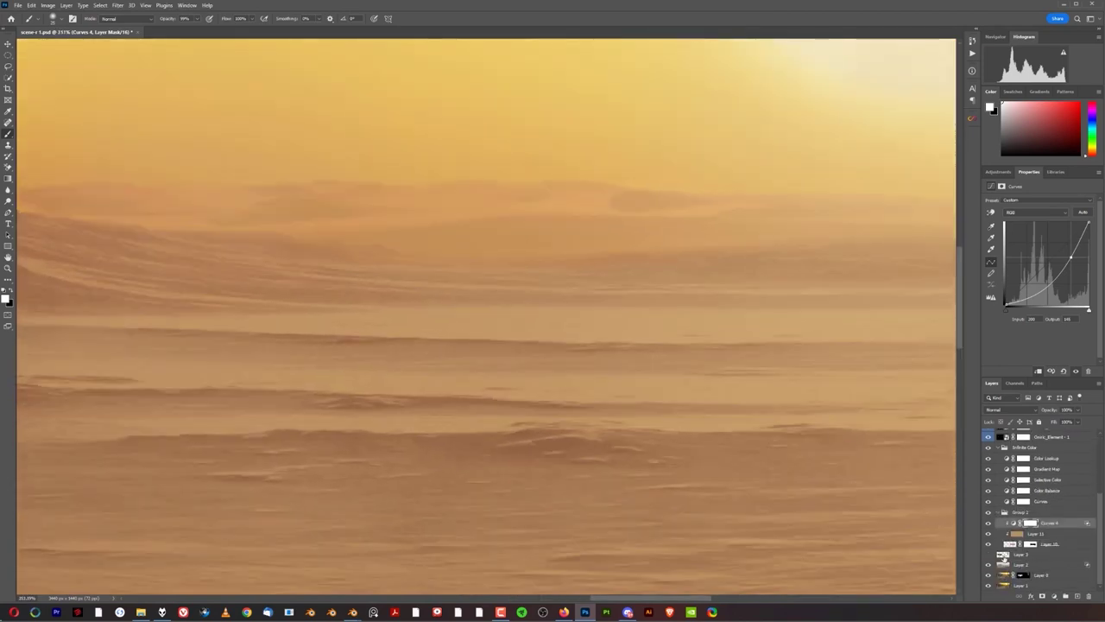
click(1030, 545)
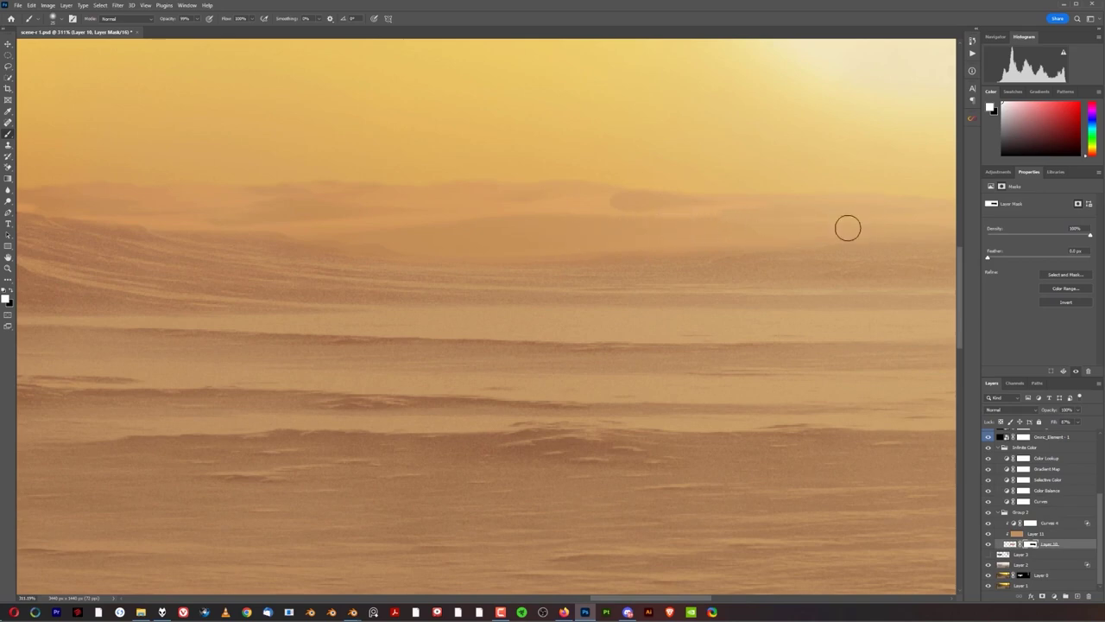
mouse_move(296, 238)
mouse_down()
mouse_move(375, 234)
mouse_move(343, 234)
mouse_up()
click(296, 237)
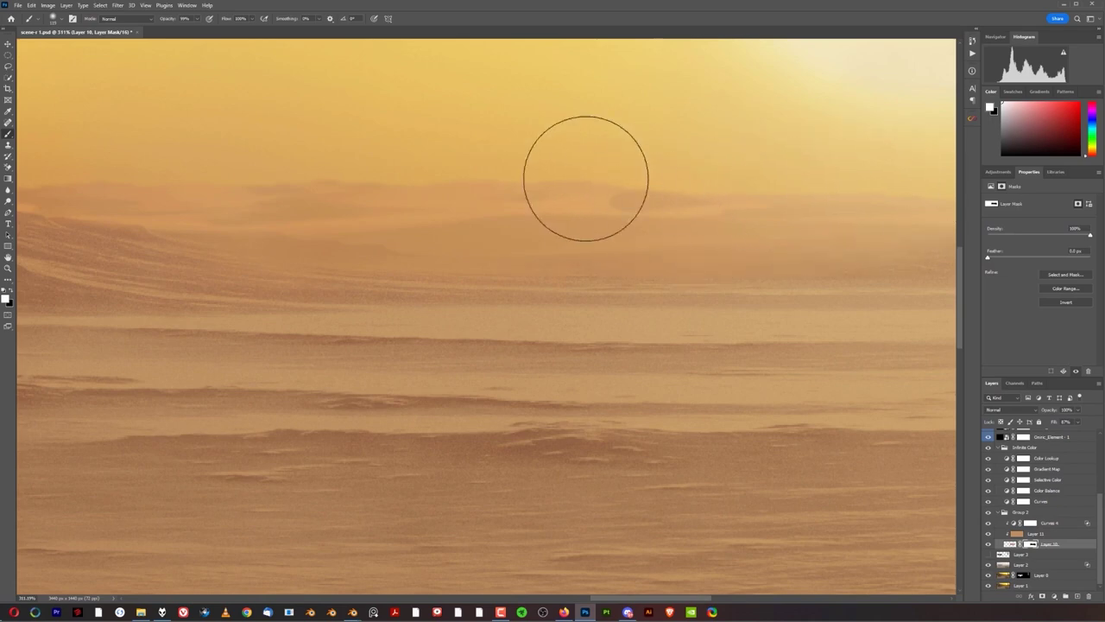
drag(733, 241, 350, 268)
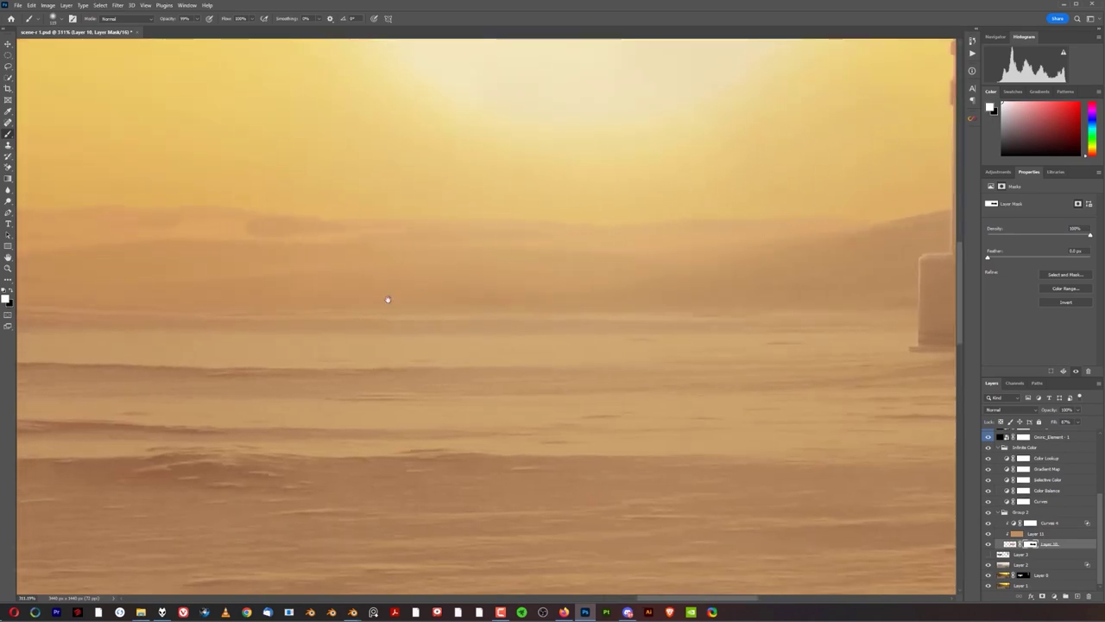
drag(395, 237, 513, 279)
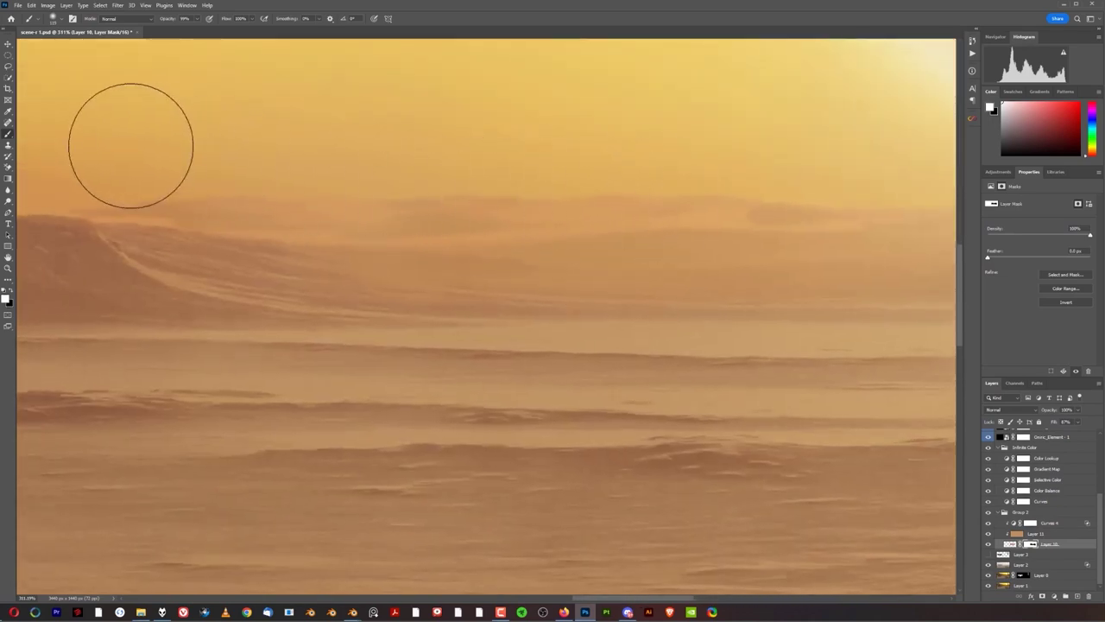
key(x)
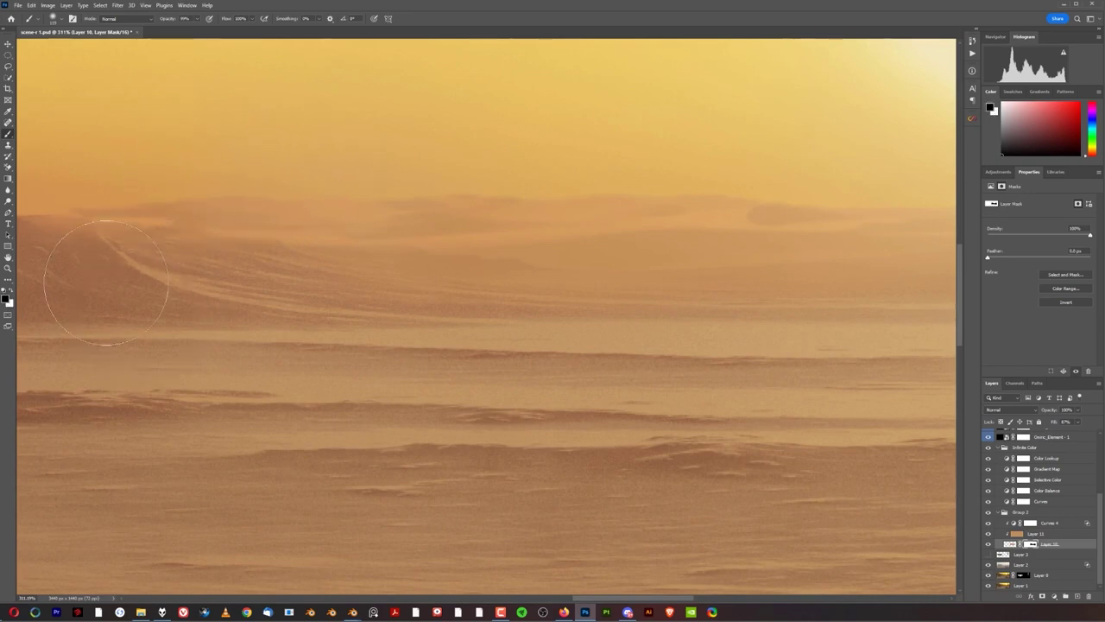
scroll(493, 354, down, 10)
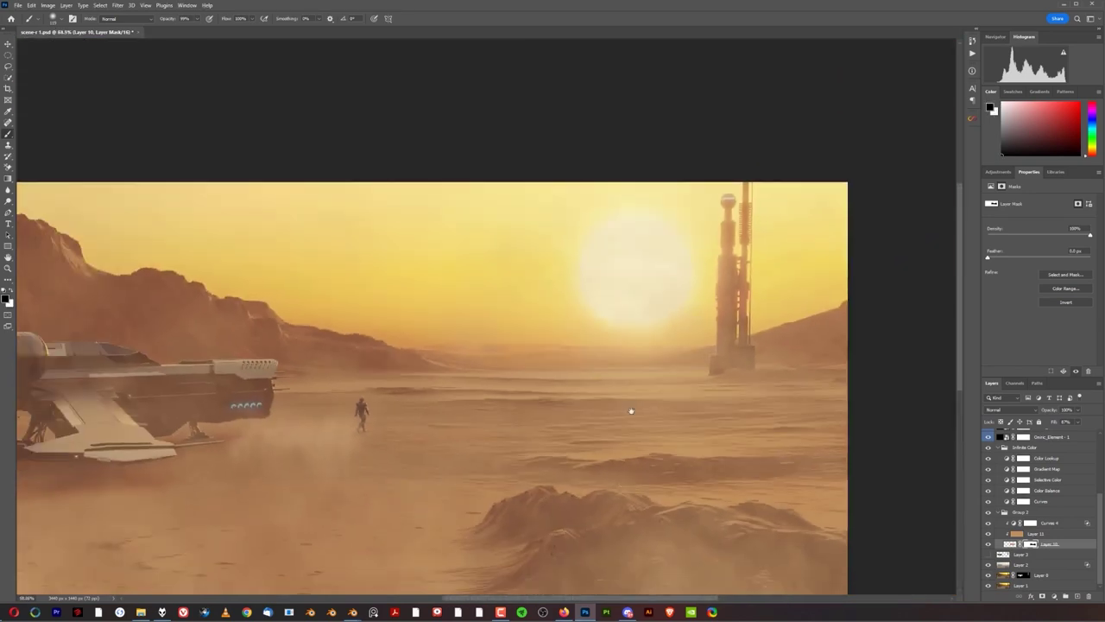
drag(625, 438, 659, 345)
scroll(672, 322, down, 2)
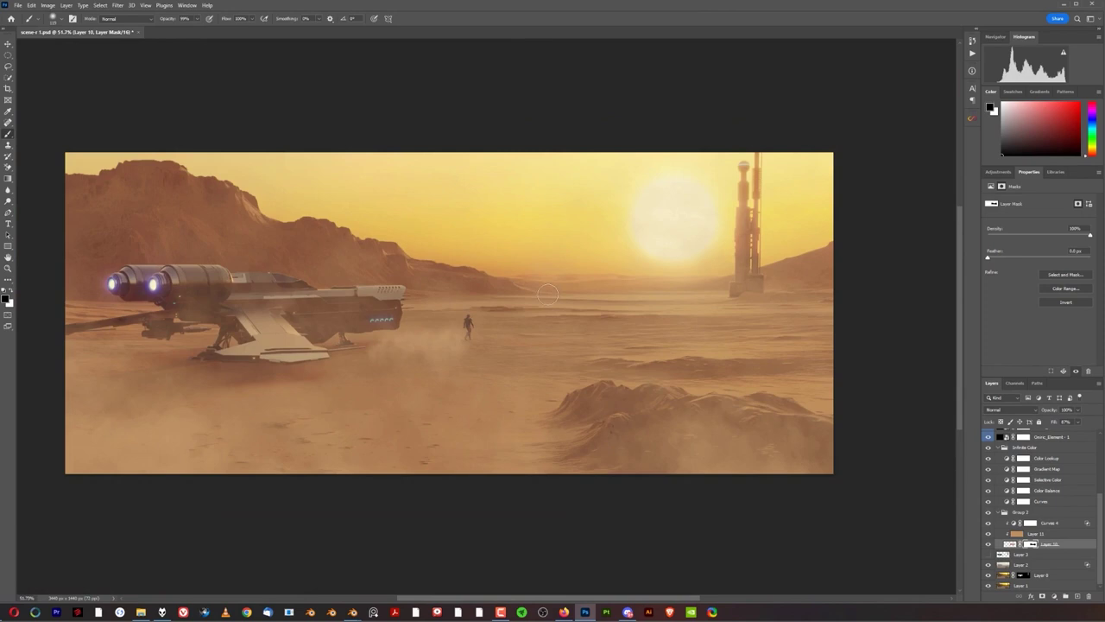
scroll(575, 451, up, 2)
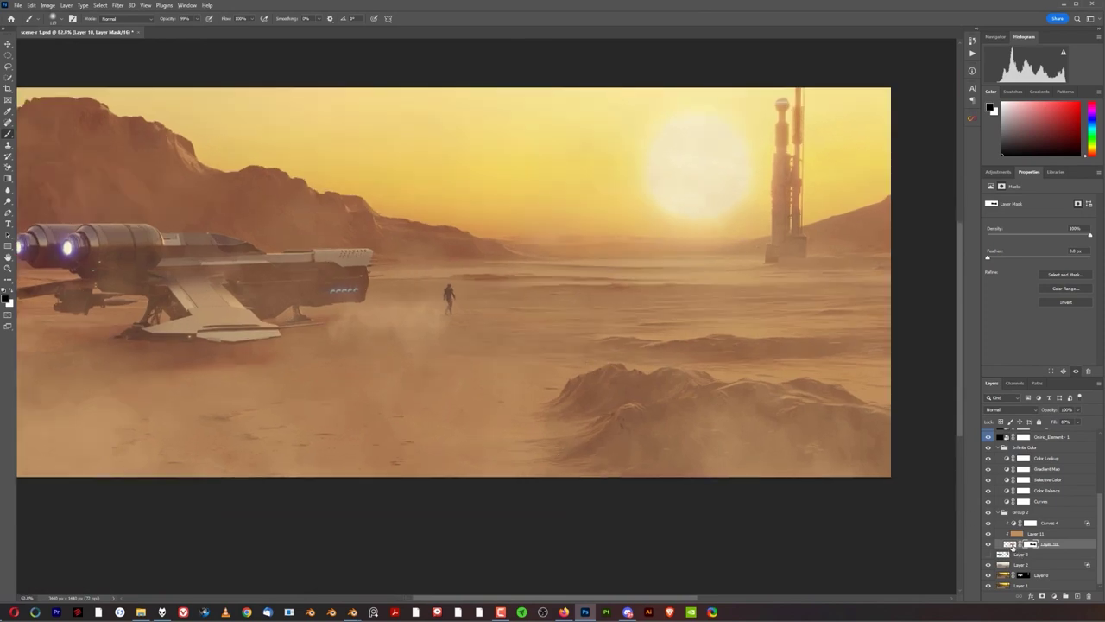
Step: Unlink the dunes layer from its mask and nudge only the dunes image slightly down on the horizon
click(1014, 545)
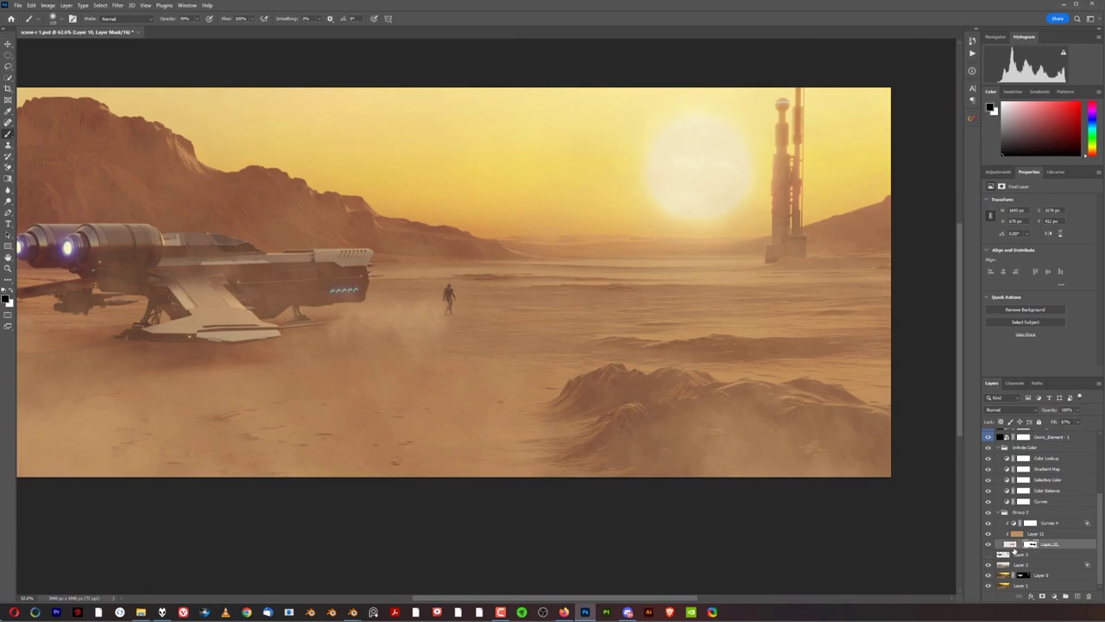
click(1011, 546)
key(ctrl+t)
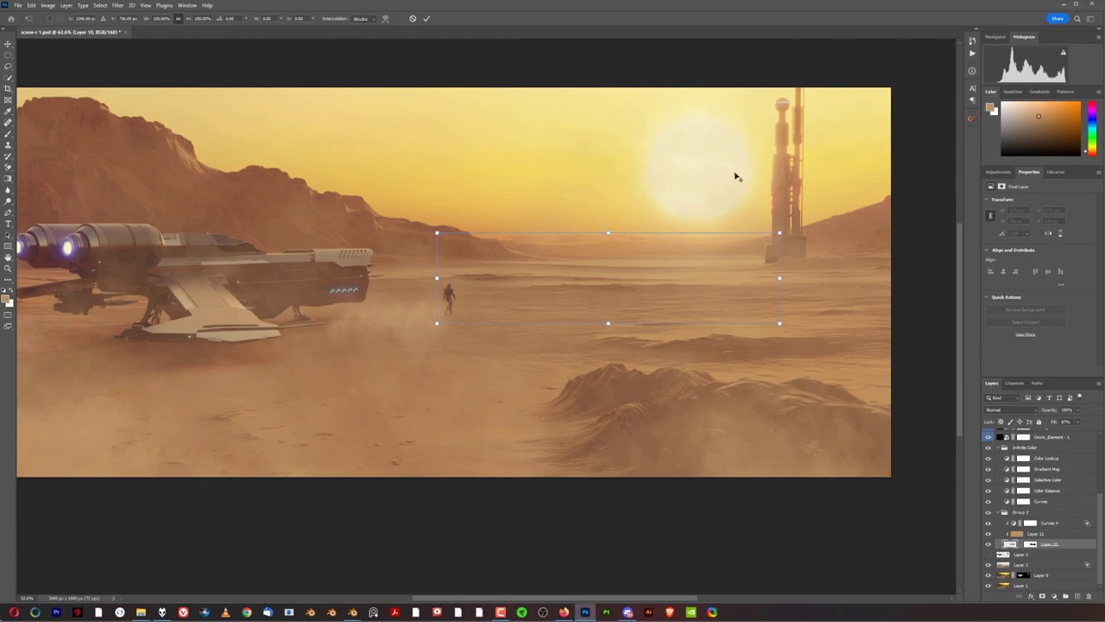
scroll(718, 143, up, 2)
key(Return)
key(b)
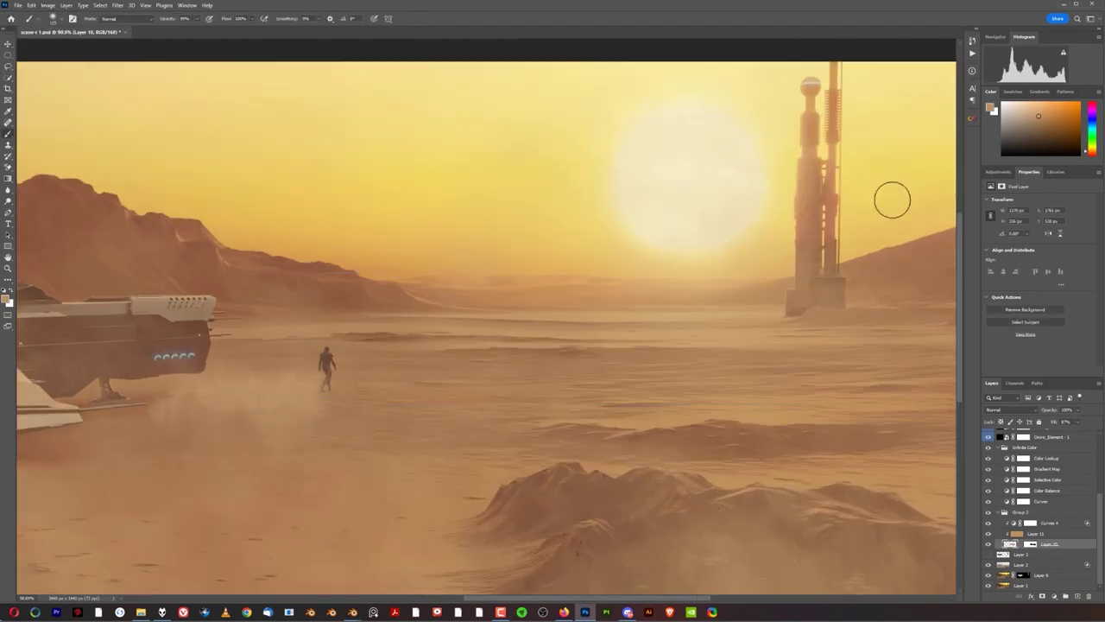
key(ctrl+t)
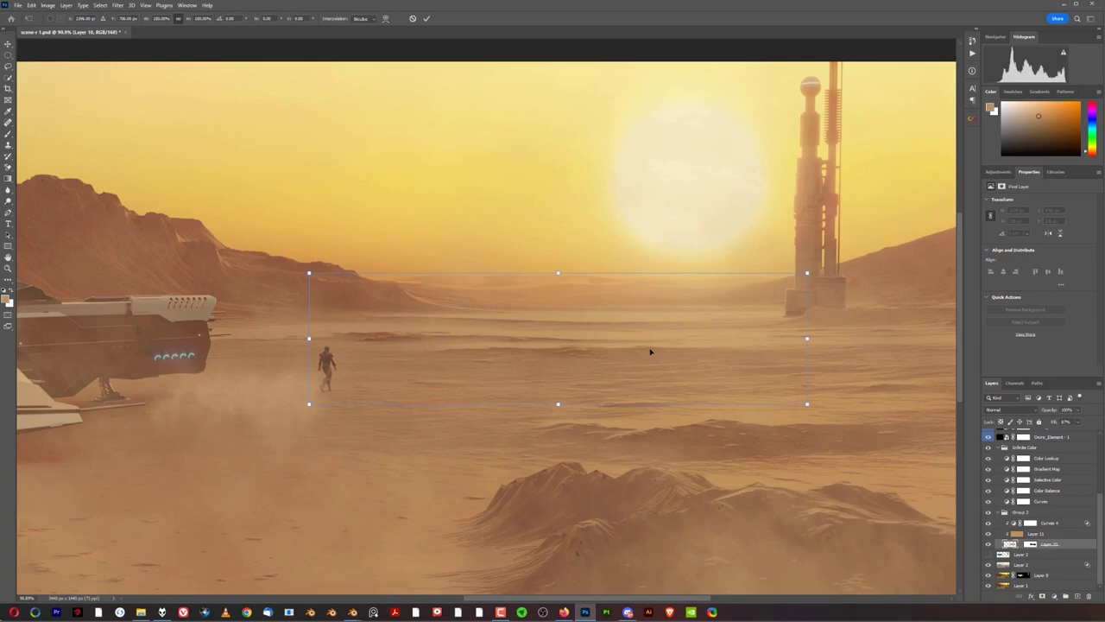
key(Down)
key(Down)
key(Down)
key(Down)
key(Down)
key(Down)
key(Down)
key(Down)
key(Down)
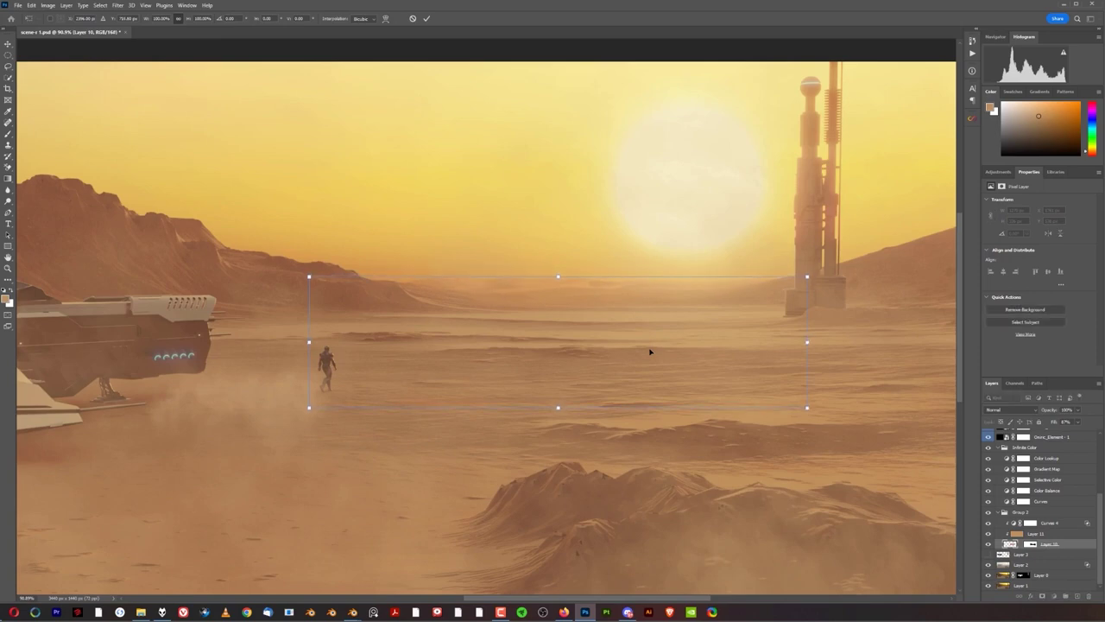
key(Return)
key(b)
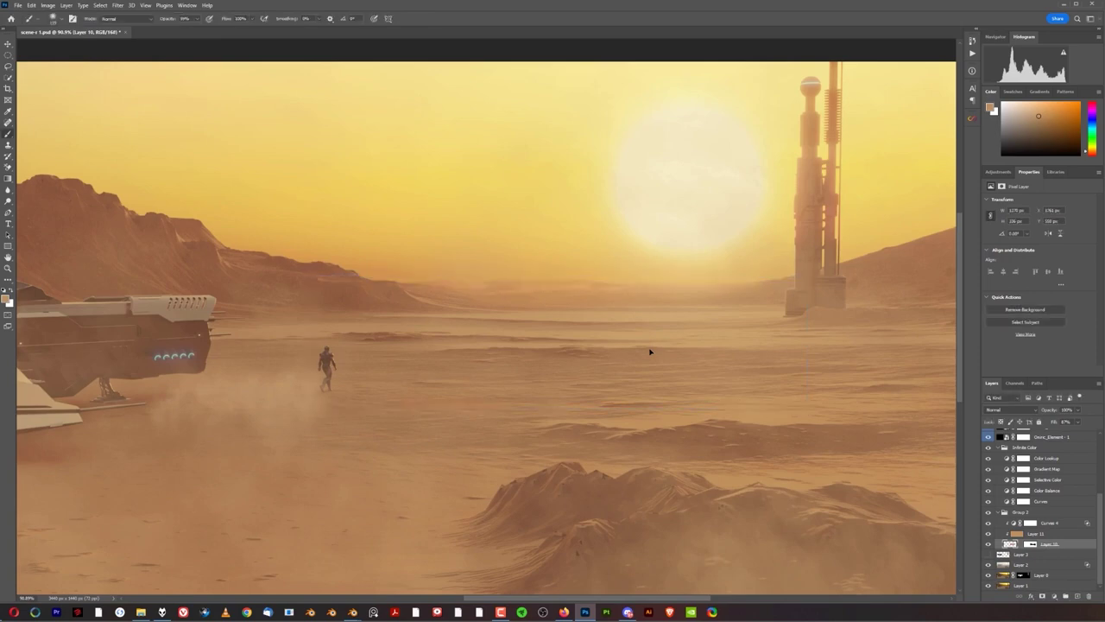
Step: Place the desert planet stock image directly above the dunes group and set its blend mode to Screen
scroll(650, 352, down, 5)
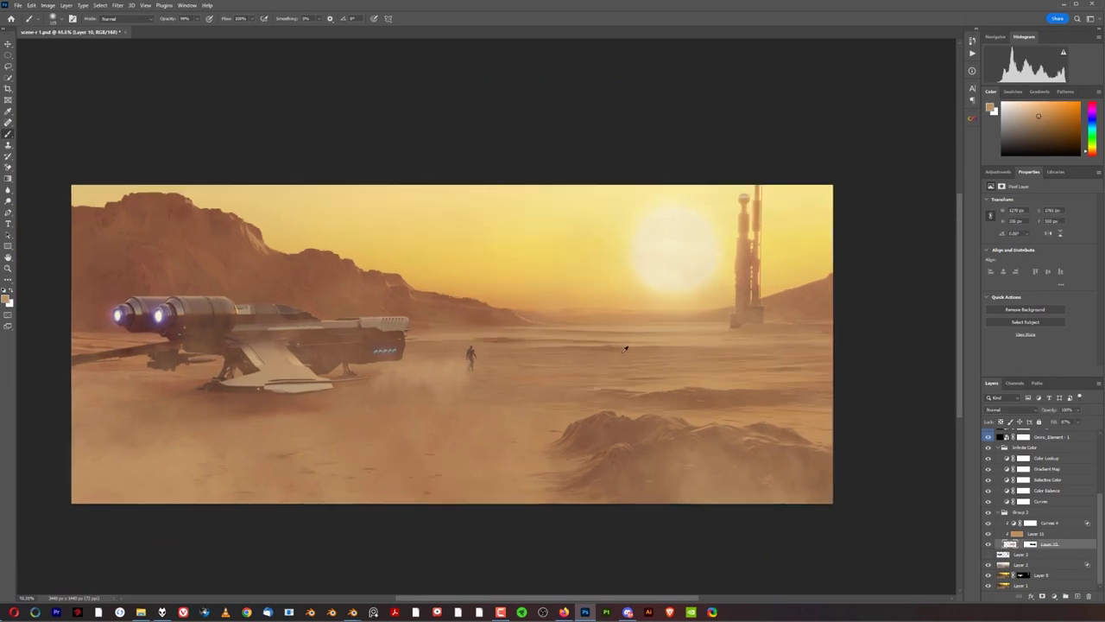
scroll(615, 358, up, 1)
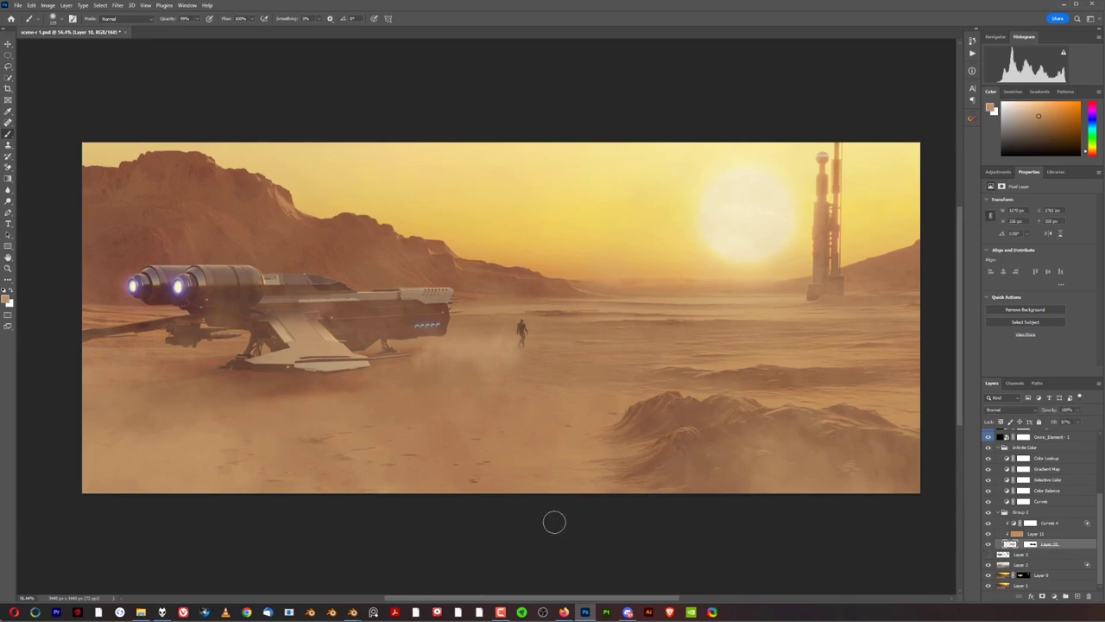
scroll(553, 521, down, 3)
scroll(1052, 546, up, 2)
click(1053, 554)
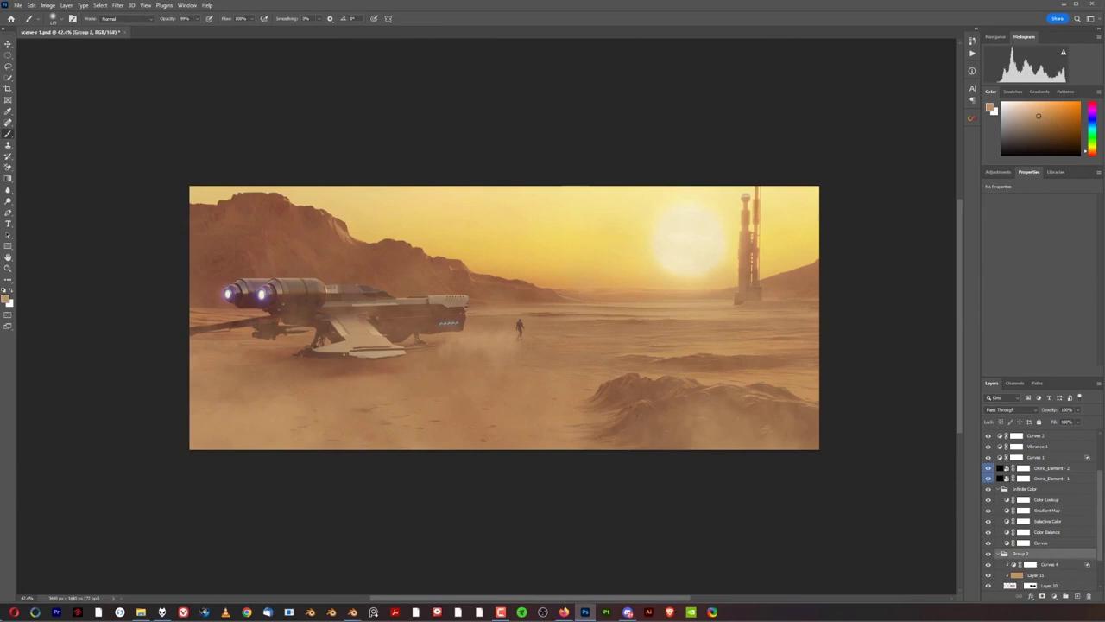
drag(601, 352, 644, 410)
key(Return)
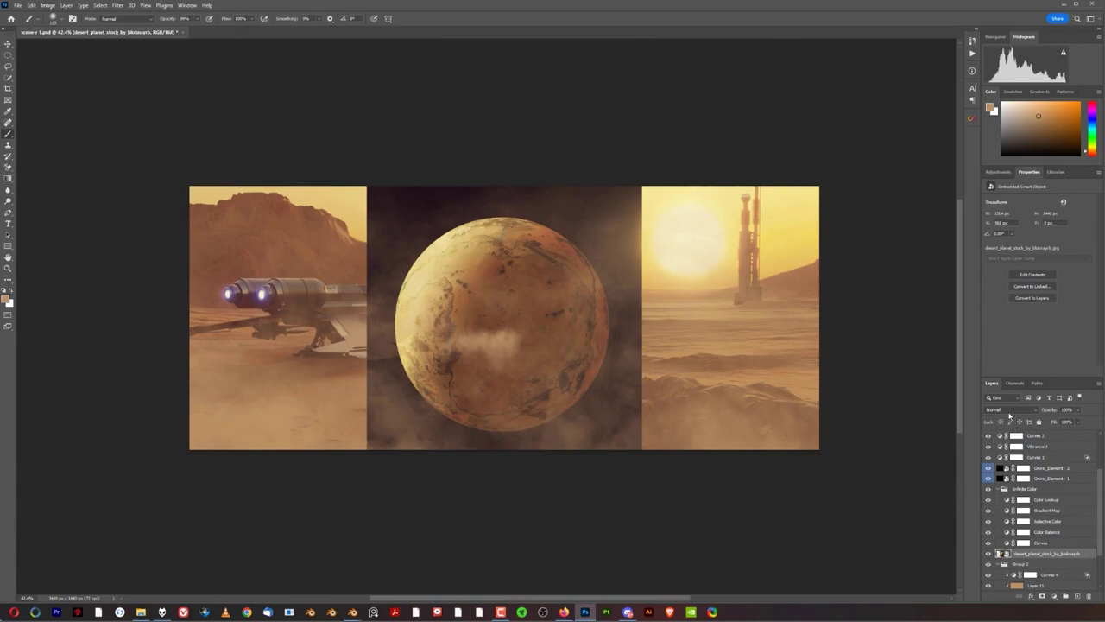
click(1005, 411)
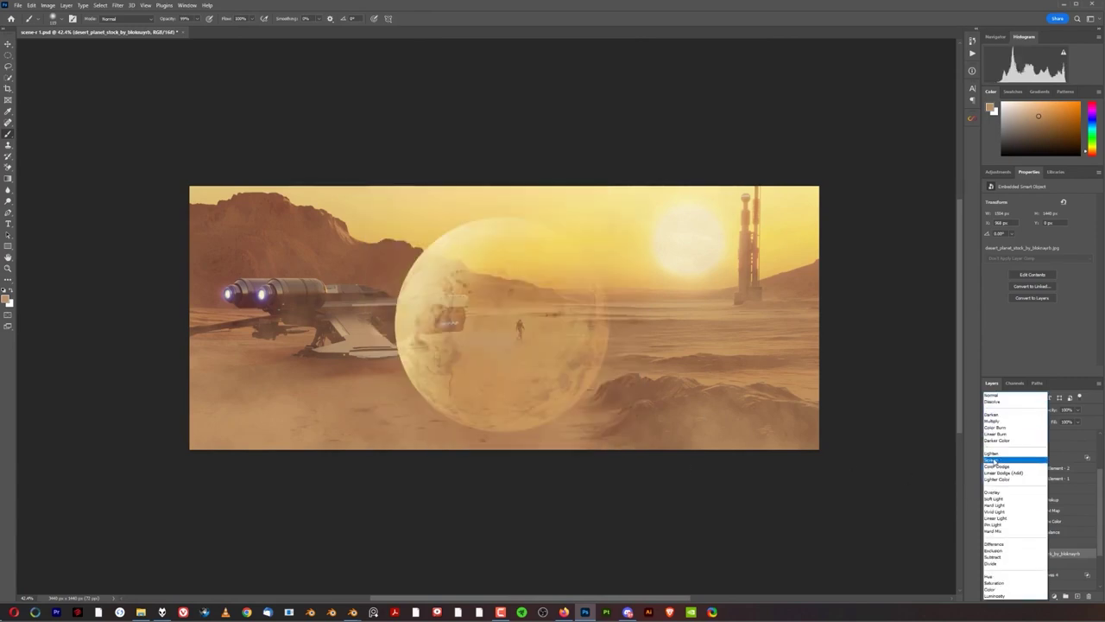
click(996, 462)
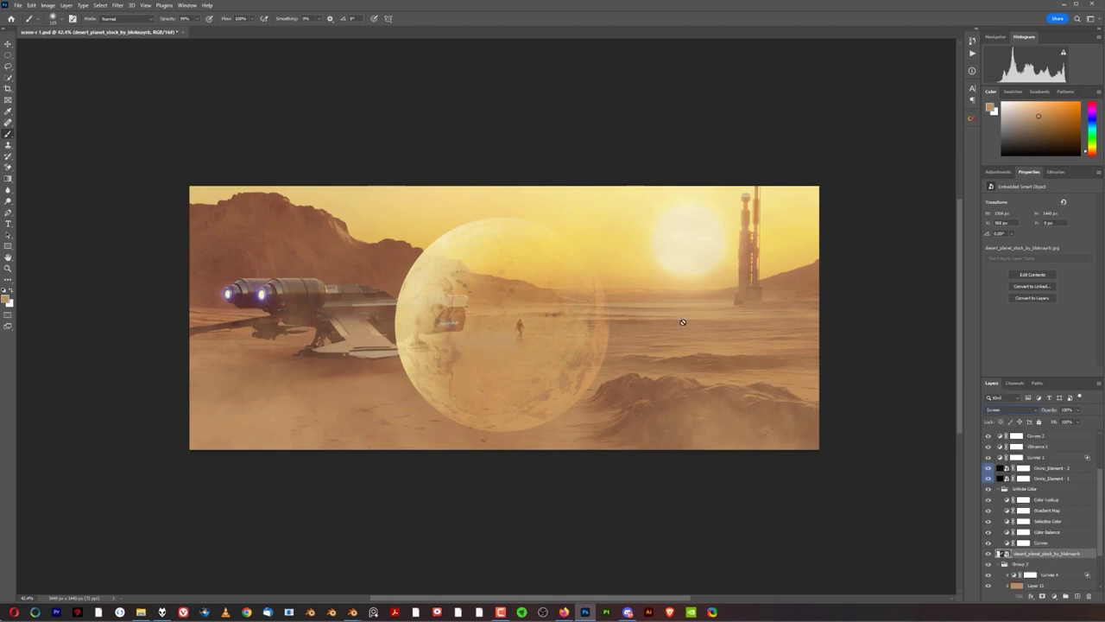
Step: Rotate the planet so its bright edge faces the sun and move it up into the sky, partly beyond the canvas's upper edge
key(ctrl+t)
drag(672, 181, 510, 406)
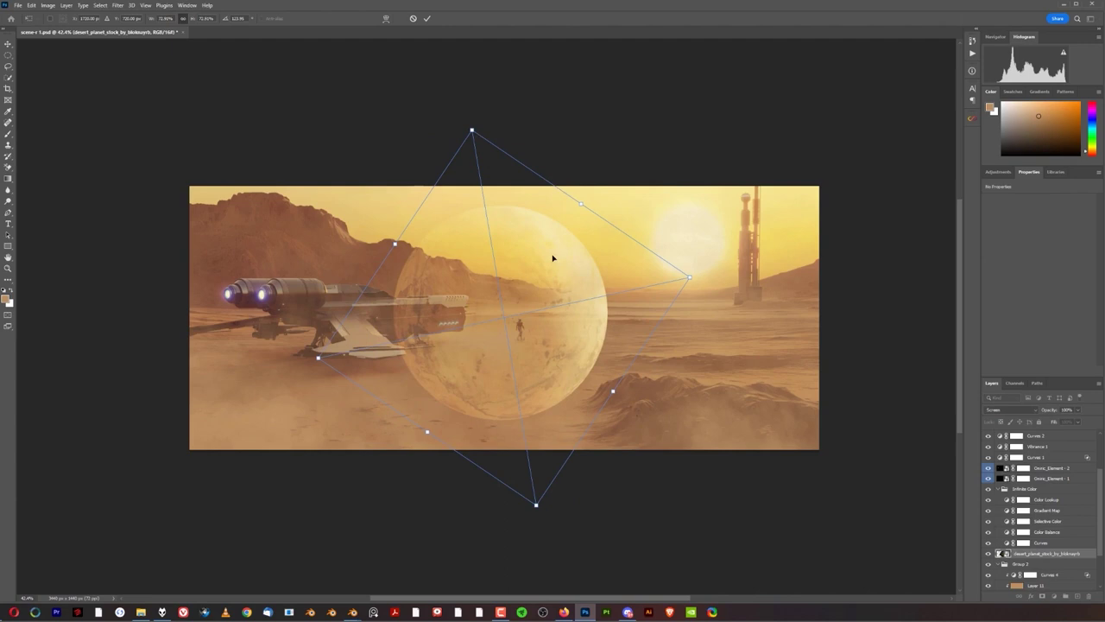
drag(727, 261, 733, 307)
drag(498, 354, 455, 244)
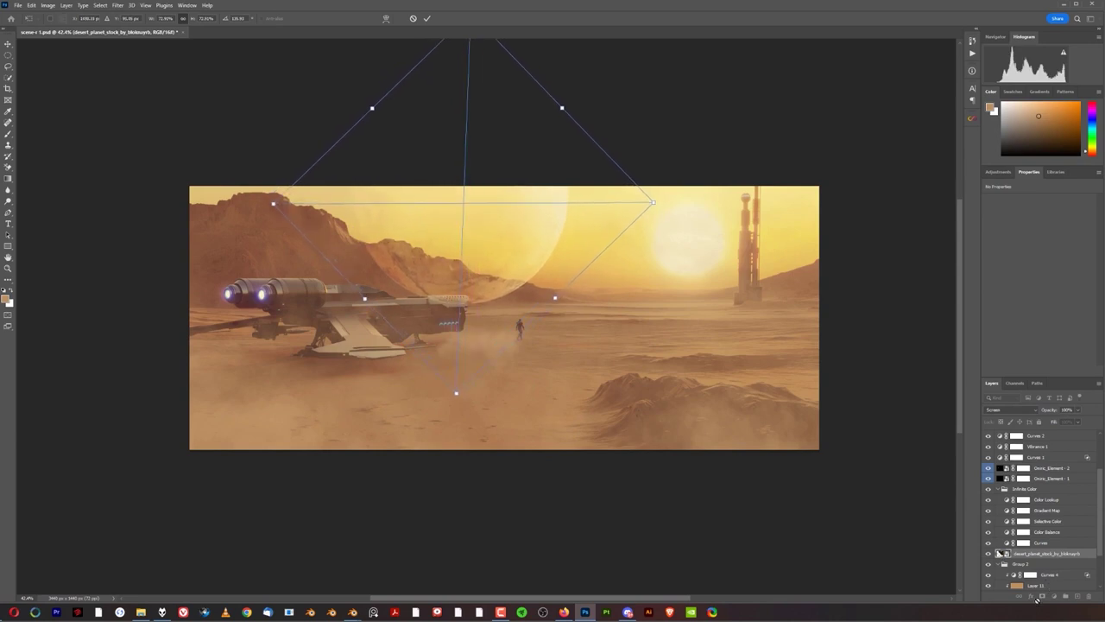
key(Return)
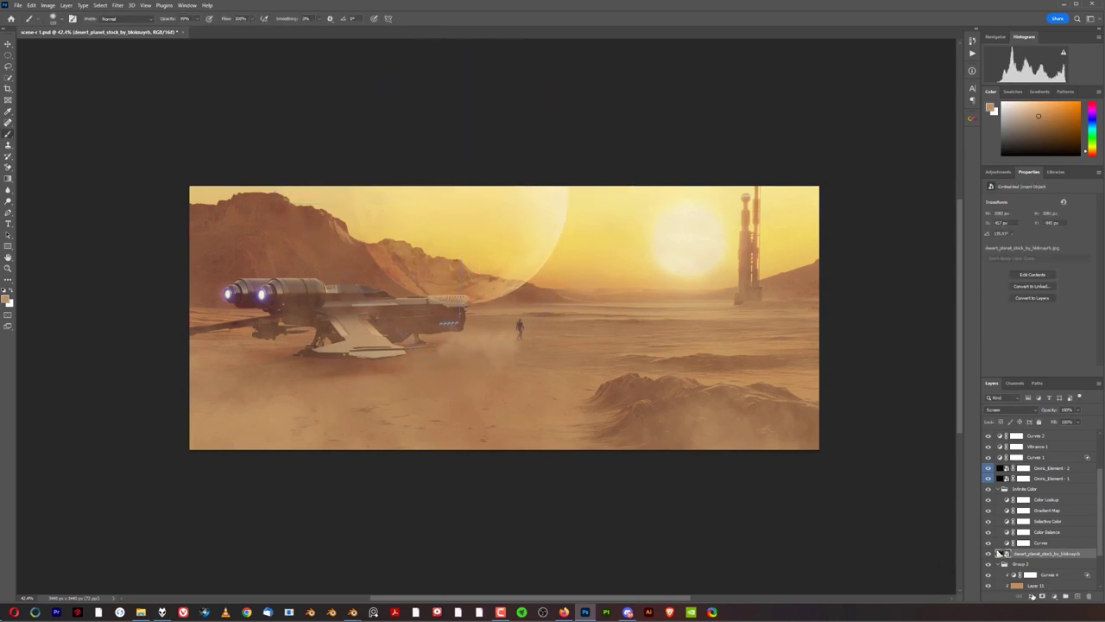
Step: Add a layer mask to the planet and hide its parts over the mountains, landed ship and horizon with a large soft black brush
click(1043, 596)
scroll(468, 296, up, 3)
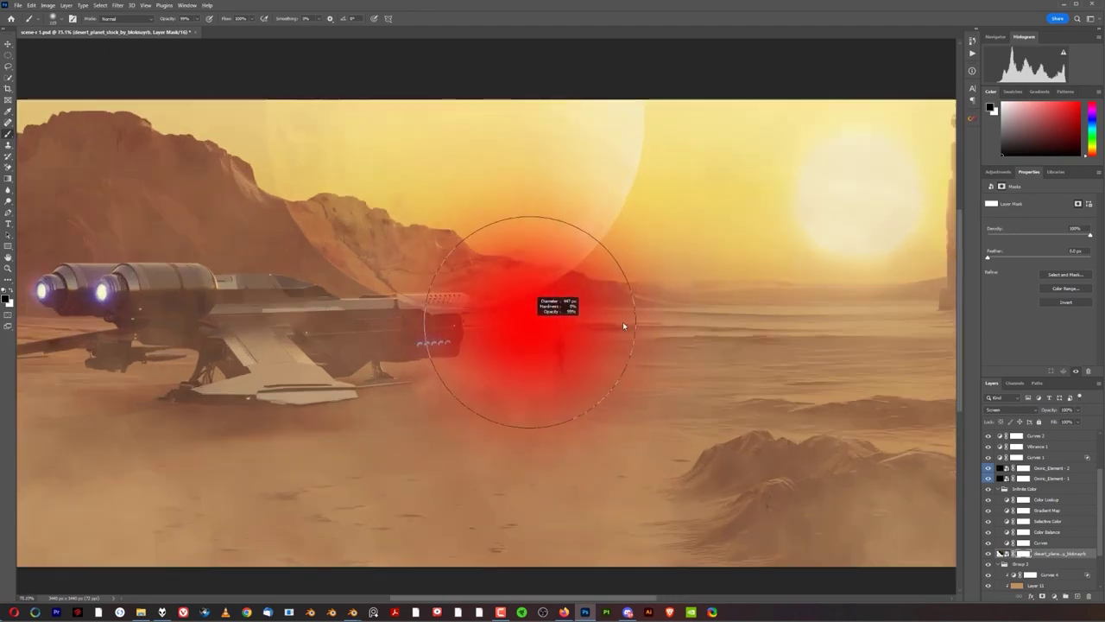
mouse_move(586, 357)
mouse_down()
mouse_move(536, 382)
mouse_move(540, 369)
mouse_move(504, 380)
mouse_move(581, 350)
mouse_move(479, 396)
mouse_move(507, 371)
mouse_move(414, 376)
mouse_move(422, 346)
mouse_move(321, 364)
mouse_move(347, 313)
mouse_move(259, 333)
mouse_move(326, 300)
mouse_move(225, 316)
mouse_move(229, 280)
mouse_move(333, 335)
mouse_move(500, 392)
mouse_up()
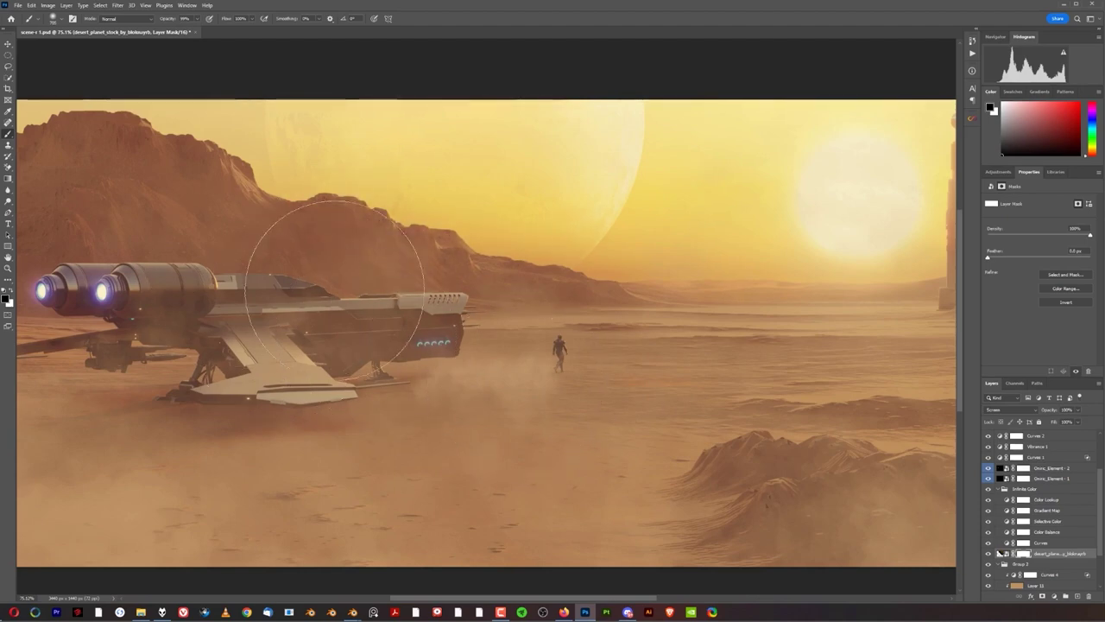
scroll(585, 407, down, 2)
scroll(565, 379, up, 1)
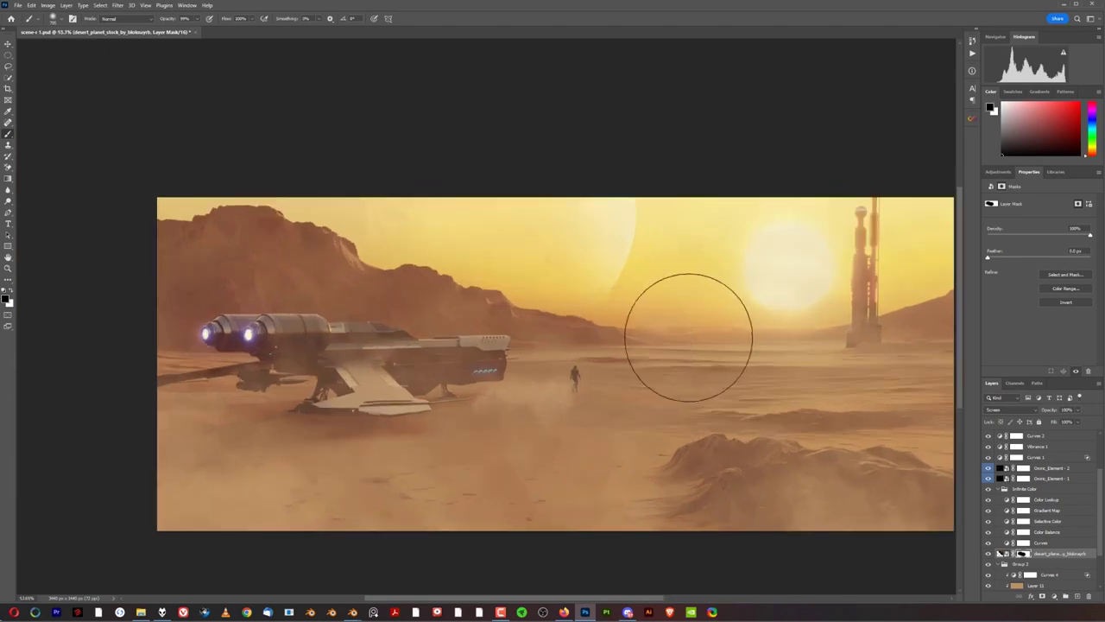
drag(682, 310, 612, 288)
scroll(438, 232, up, 2)
scroll(432, 295, down, 2)
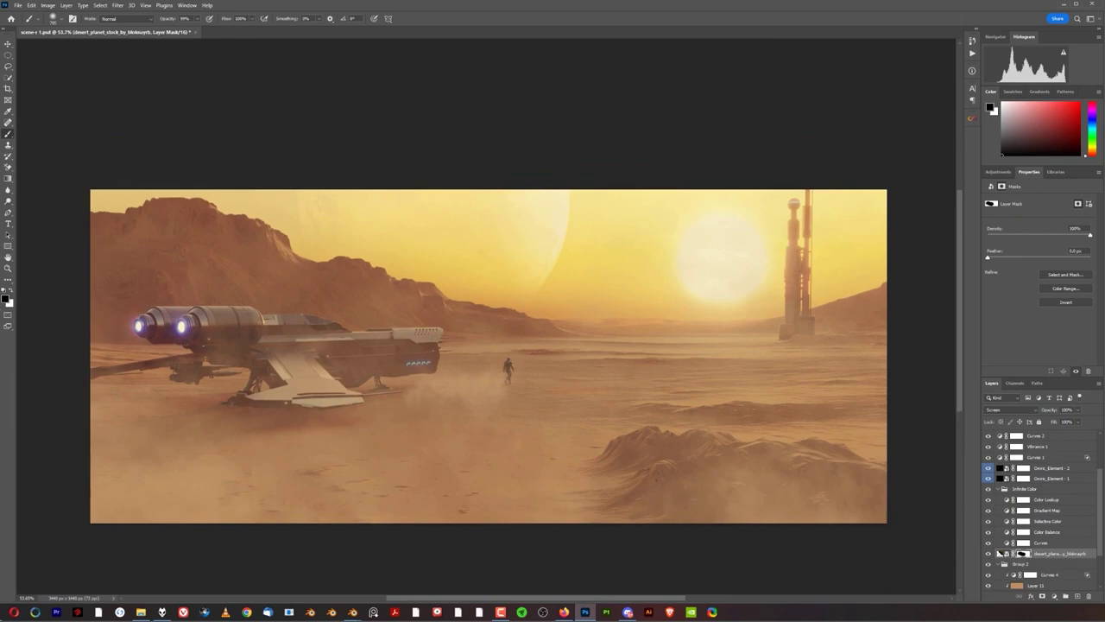
Step: Place the ship regular 1 image above the planet, flip it horizontally, scale it to about 49% and move it into the sky
drag(2, 359, 393, 354)
right_click(545, 379)
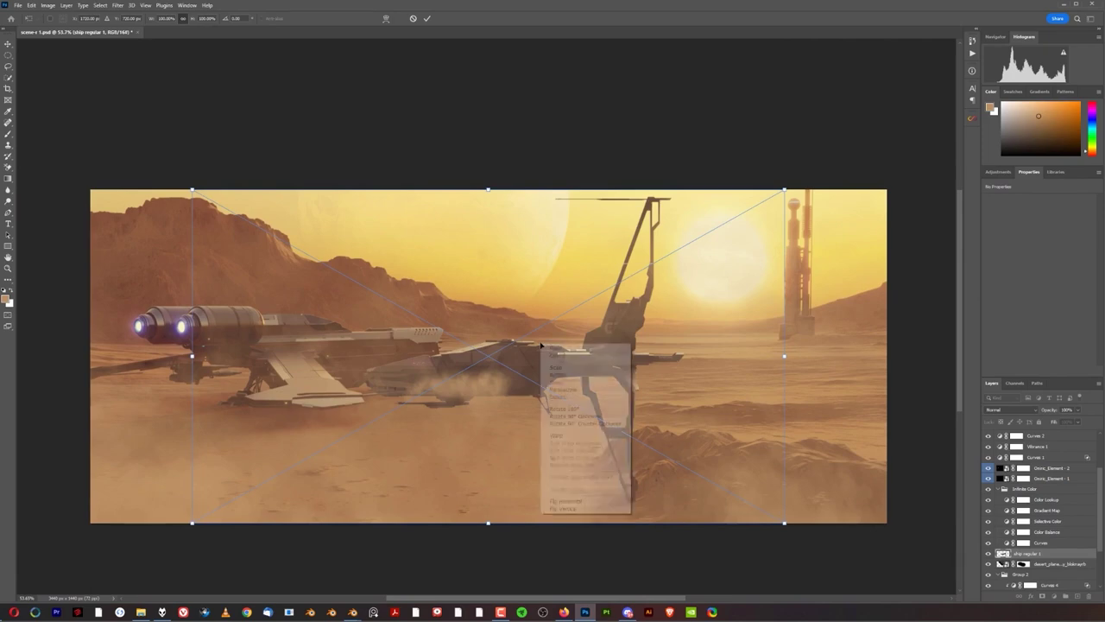
click(570, 502)
drag(784, 523, 482, 353)
drag(334, 314, 485, 268)
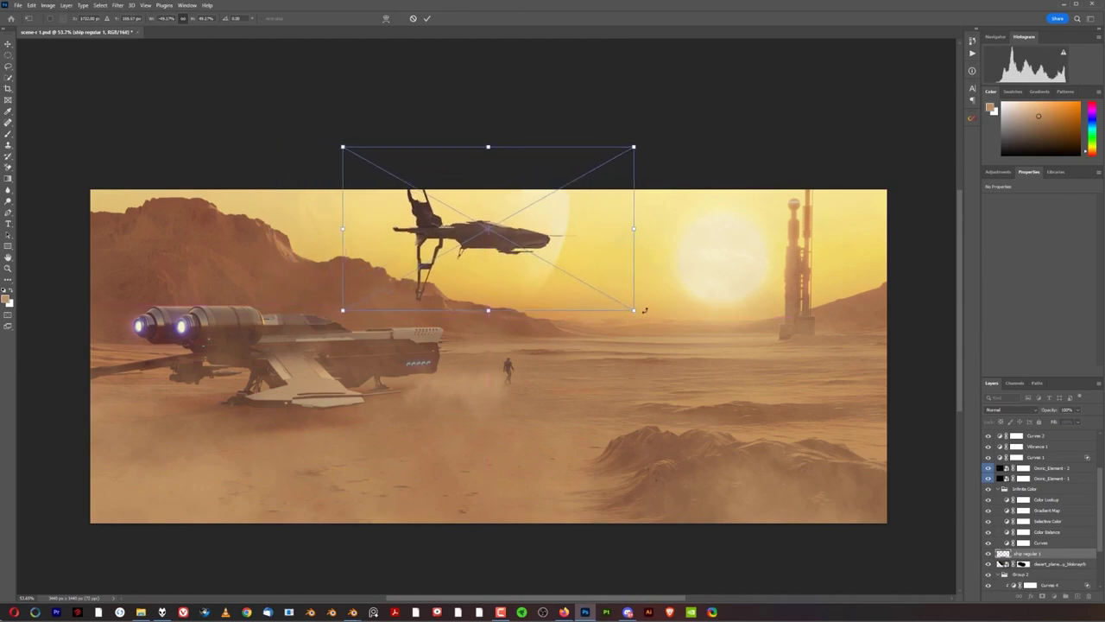
Step: Scale the flying ship down further and position it high in the sky in front of the planet
drag(631, 308, 557, 267)
drag(463, 243, 480, 258)
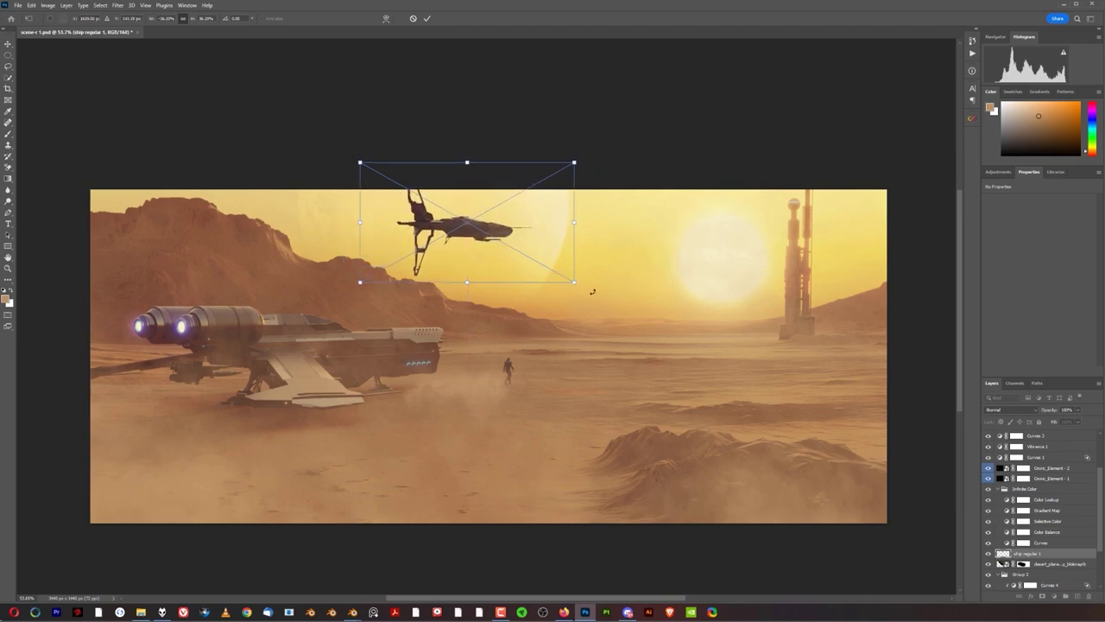
drag(575, 280, 570, 278)
drag(556, 239, 613, 224)
drag(499, 242, 515, 238)
key(Return)
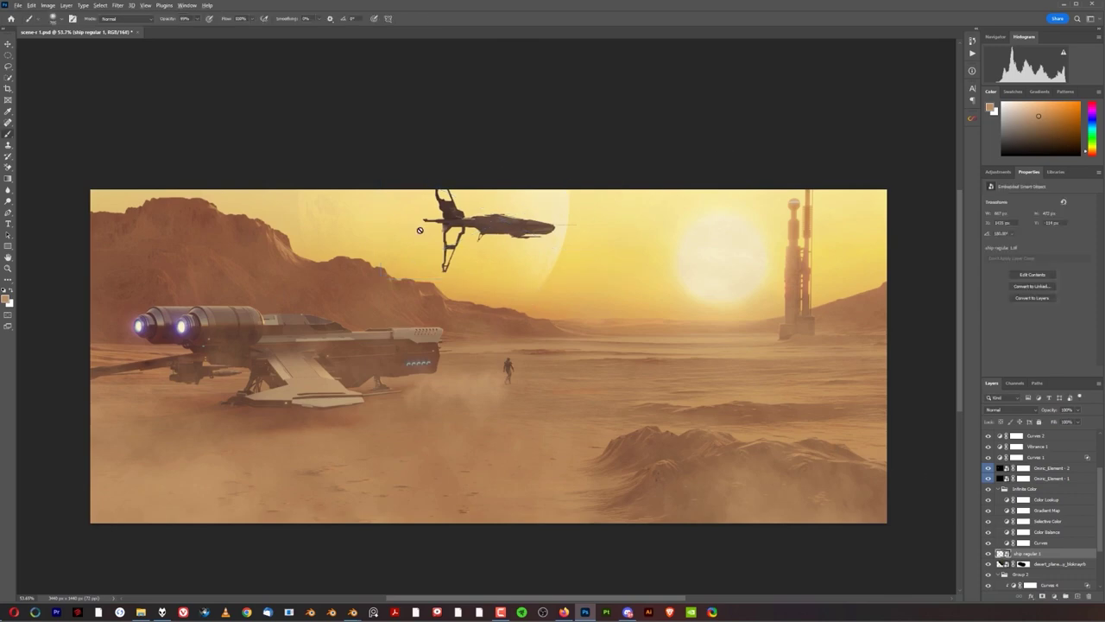
Step: Add a Curves adjustment clipped to the flying ship and raise its RGB black point to lift the shadows
scroll(495, 237, up, 7)
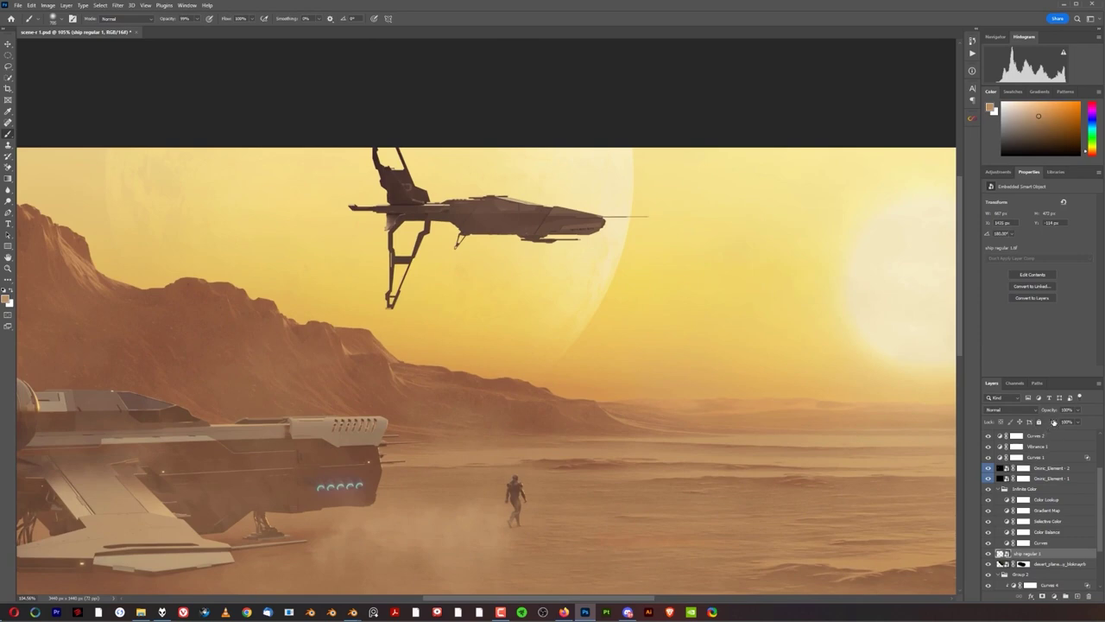
drag(1053, 422, 1097, 435)
click(998, 172)
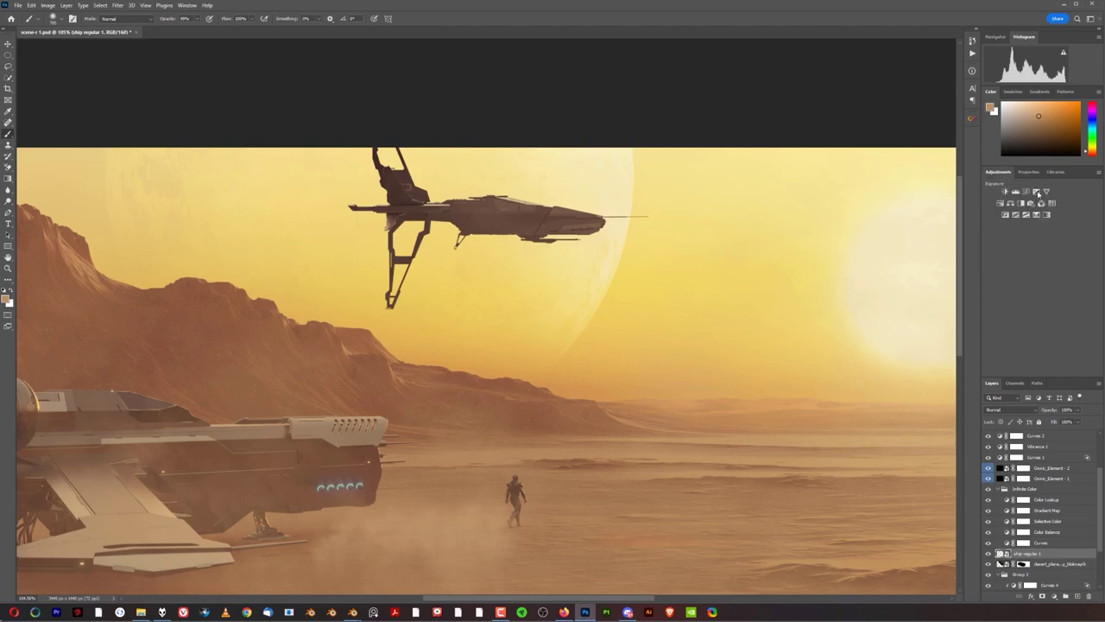
click(1026, 192)
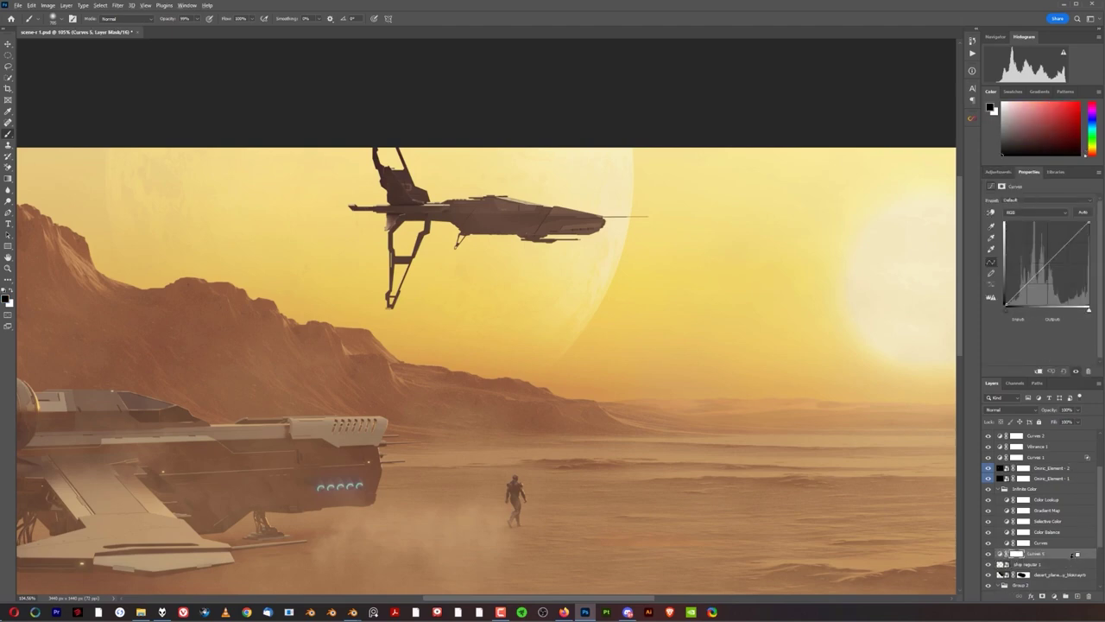
drag(1003, 306, 1005, 293)
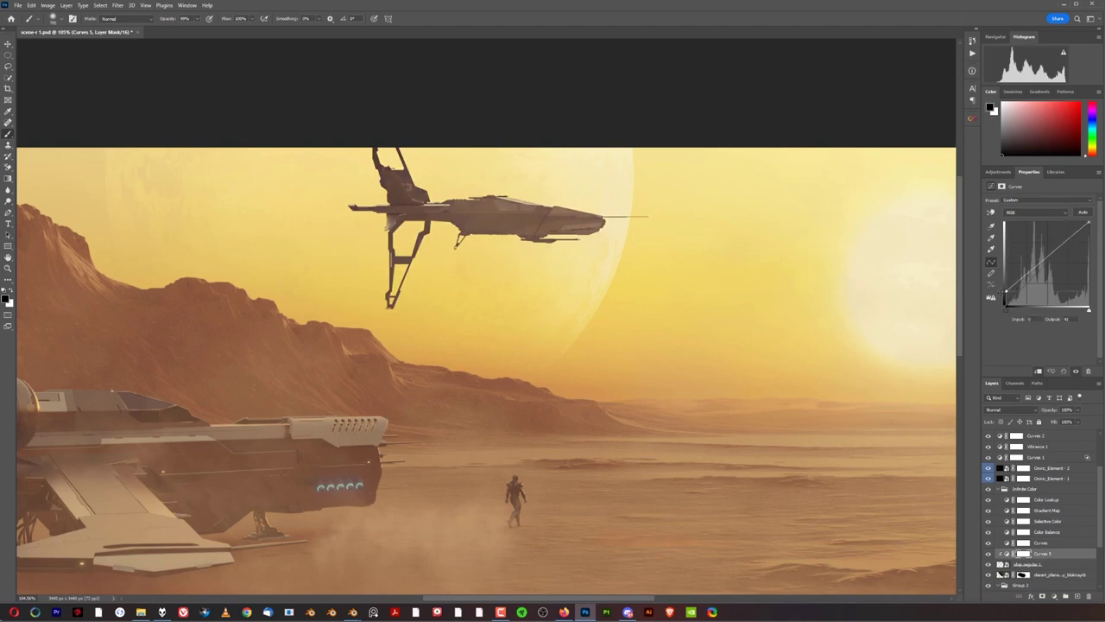
Step: Warm the flying ship in the Blue channel of its Curves by lowering the white point and shifting the black point to input 12
click(1036, 211)
click(1036, 245)
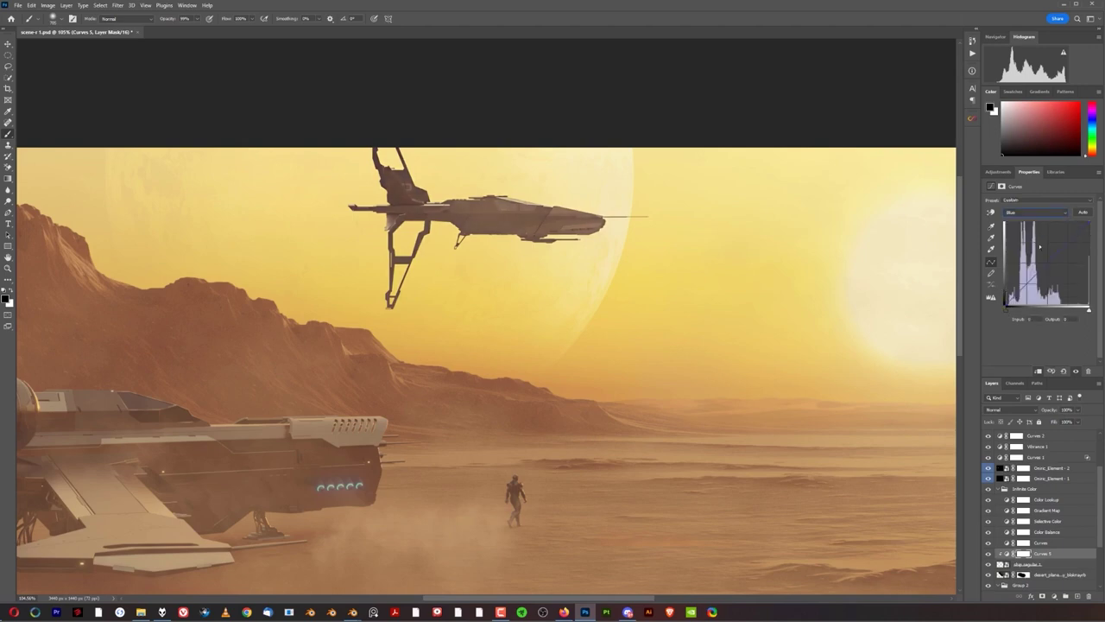
drag(1087, 223, 1089, 234)
drag(1005, 306, 1009, 307)
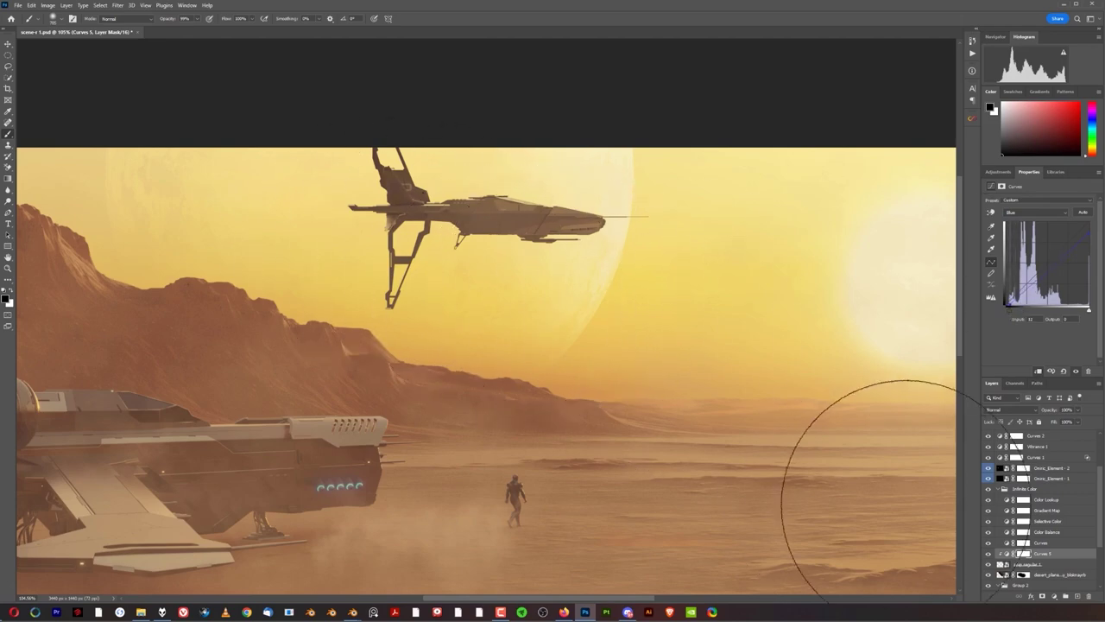
Step: Fade the flying ship's shadows by raising the RGB black point of its Curves to output 72
click(1036, 212)
click(1027, 218)
drag(1006, 291, 1006, 280)
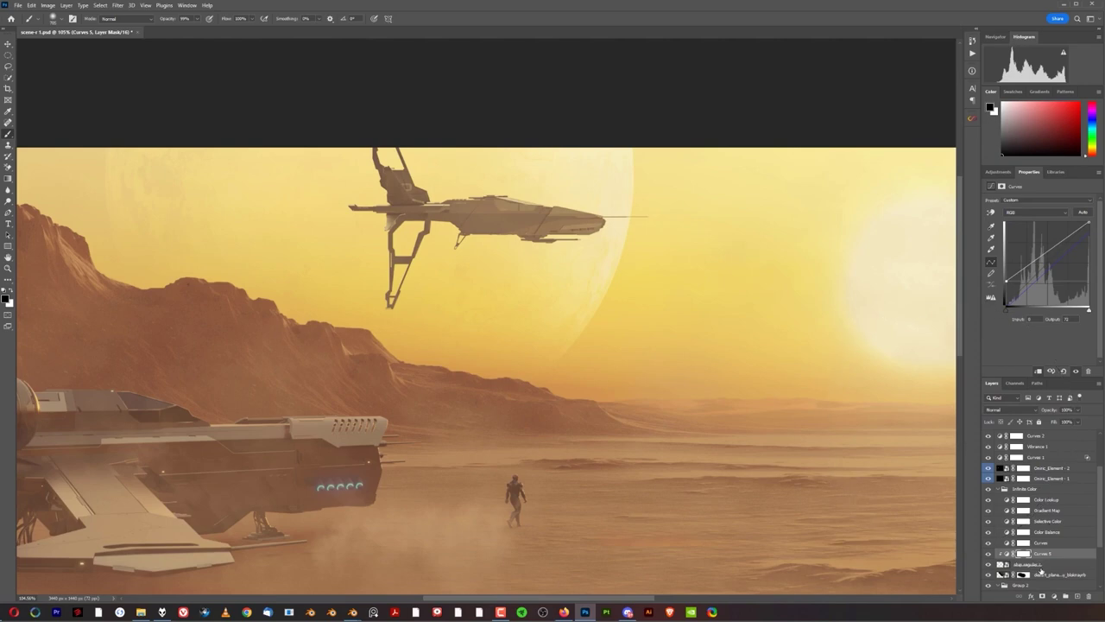
Step: Reduce the flying ship layer's fill to 69% so it blends into the hazy sky
click(1040, 566)
drag(1054, 421, 1039, 425)
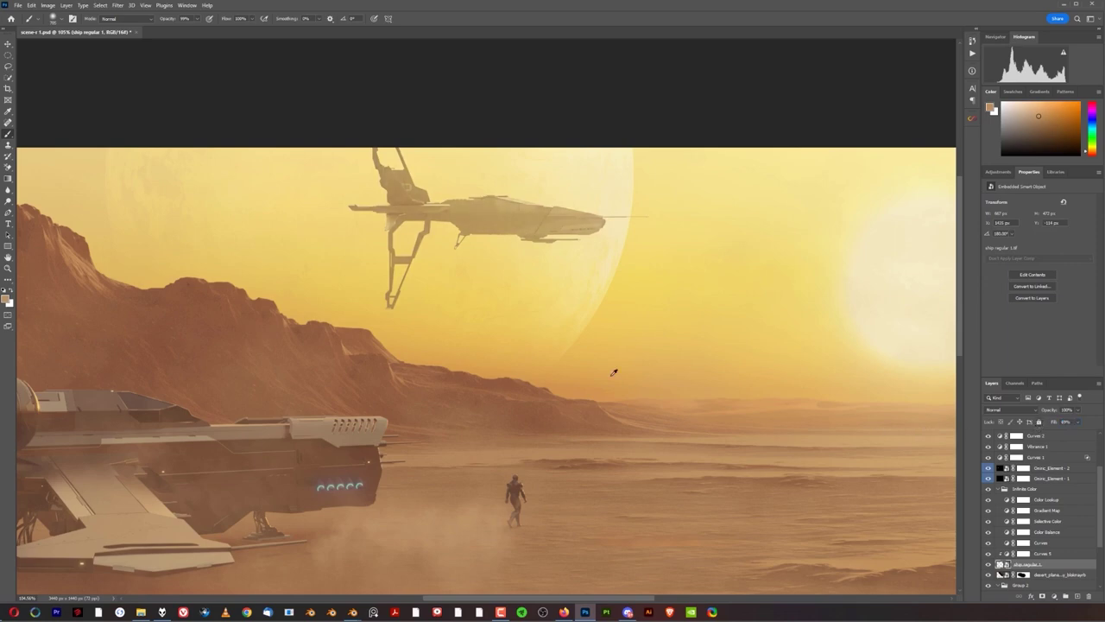
scroll(613, 372, down, 6)
drag(589, 363, 514, 269)
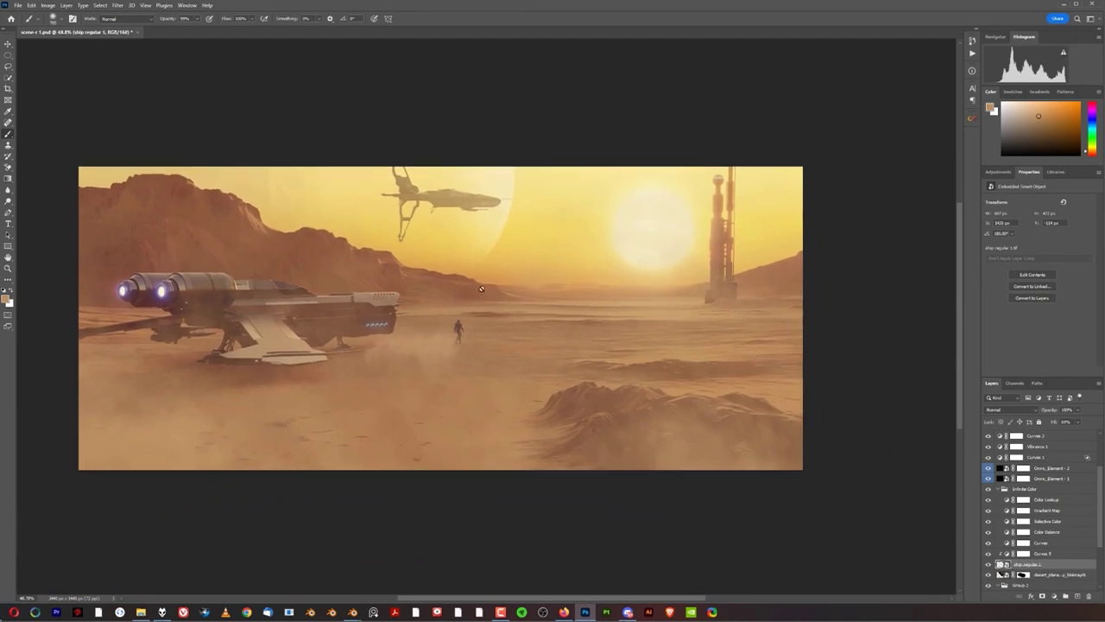
Step: Apply a Motion Blur to the flying ship with an angle of 4° and a distance of 3 pixels
scroll(480, 289, up, 2)
scroll(337, 290, up, 6)
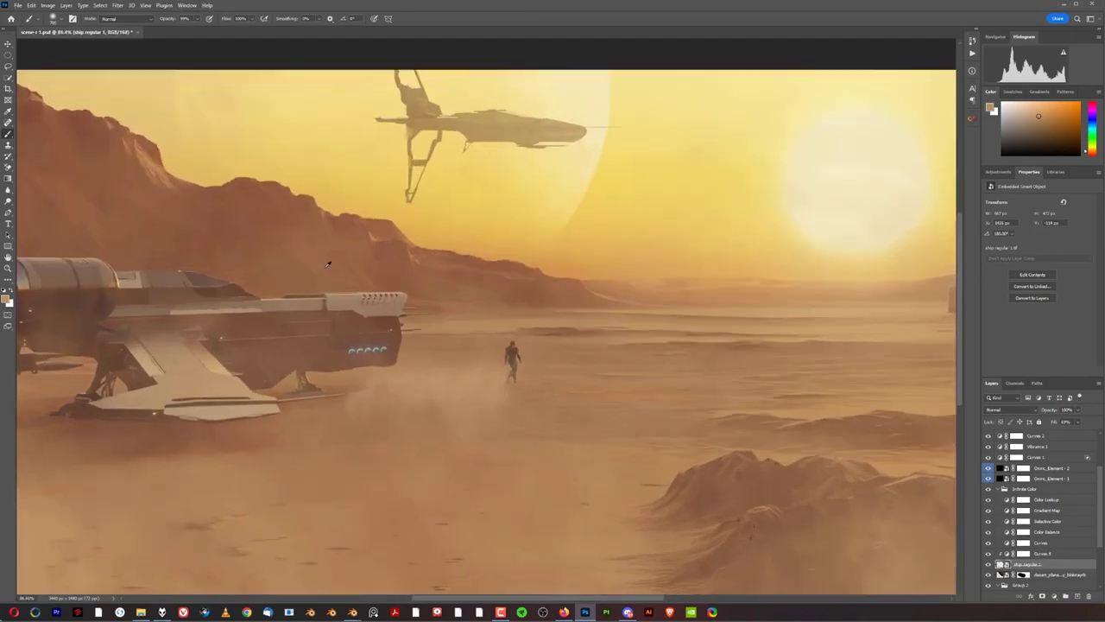
drag(500, 193, 498, 312)
scroll(484, 230, up, 6)
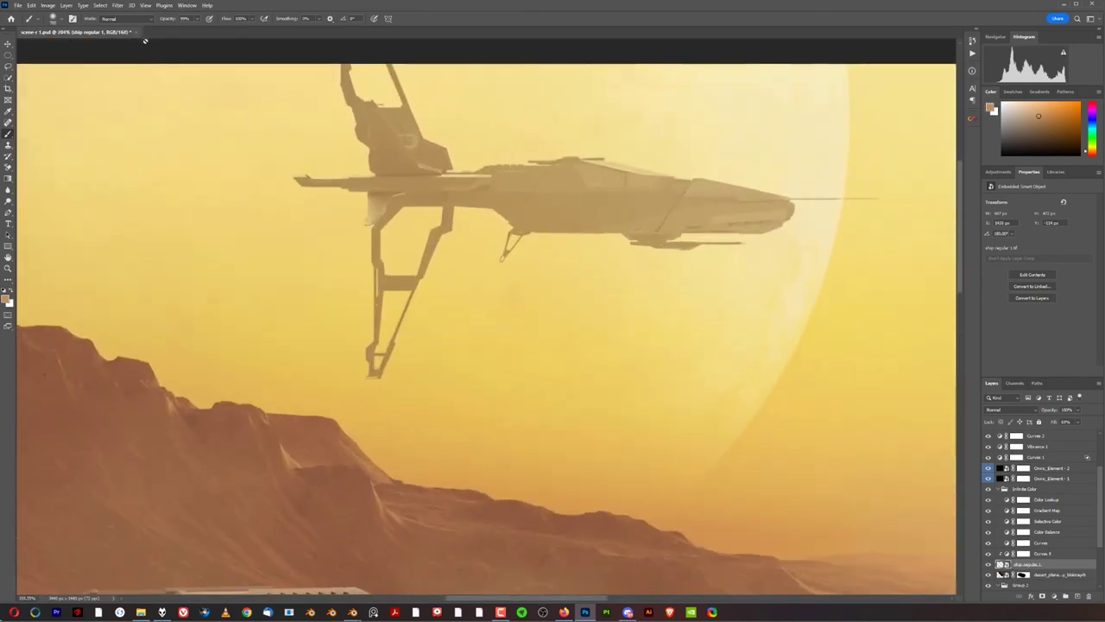
click(117, 5)
mouse_move(166, 115)
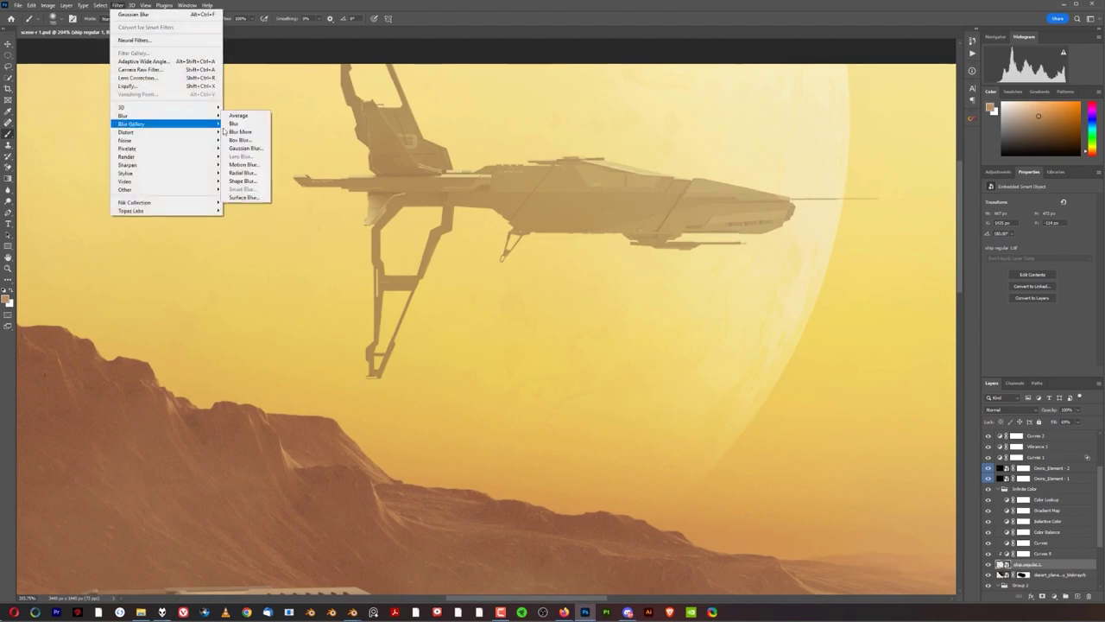
click(245, 169)
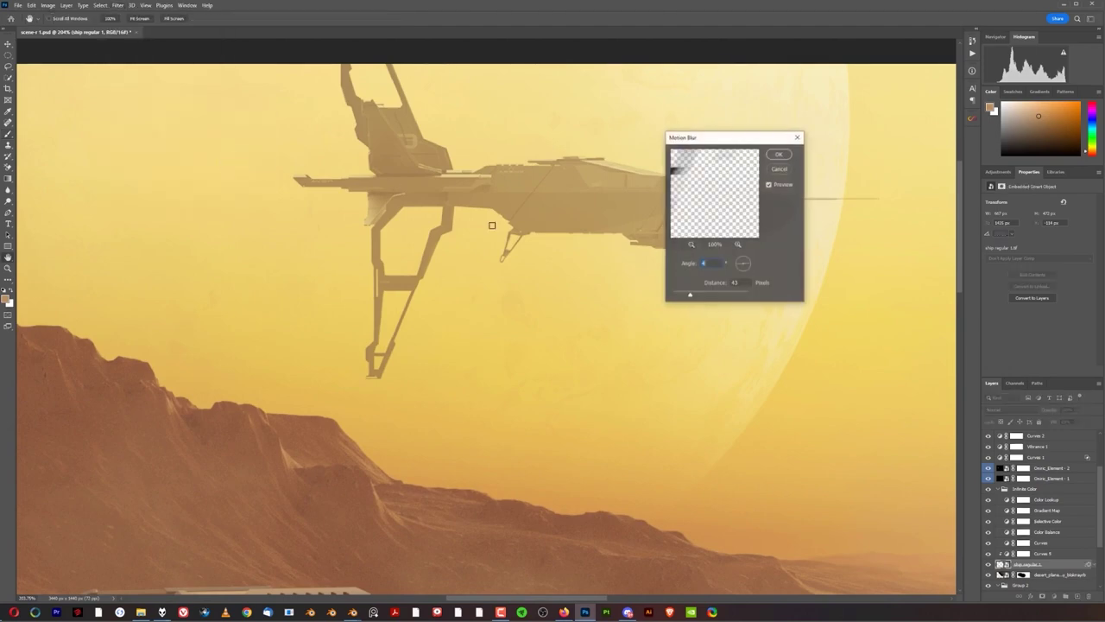
drag(672, 296, 677, 295)
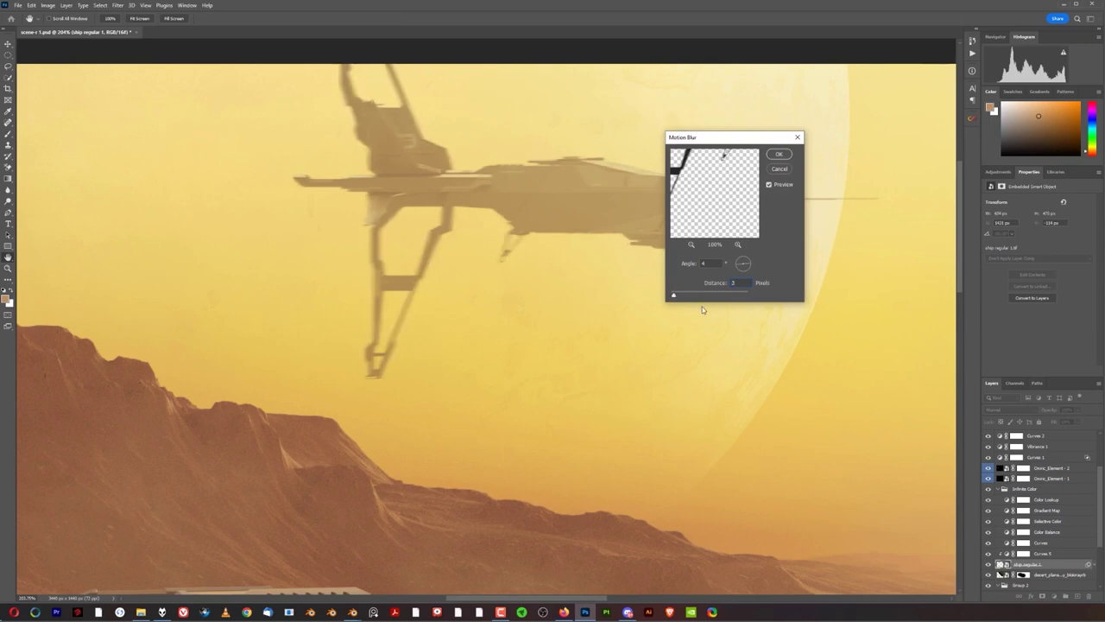
key(Return)
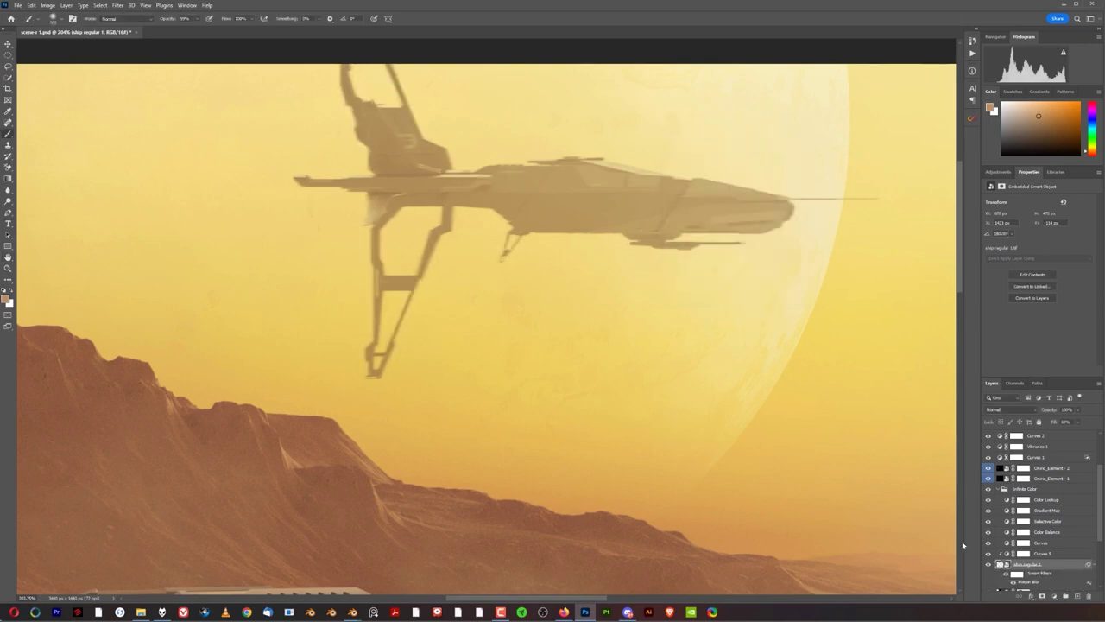
Step: Review the Motion Blur settings on the flying ship's smart filter, keeping the current values
click(1018, 574)
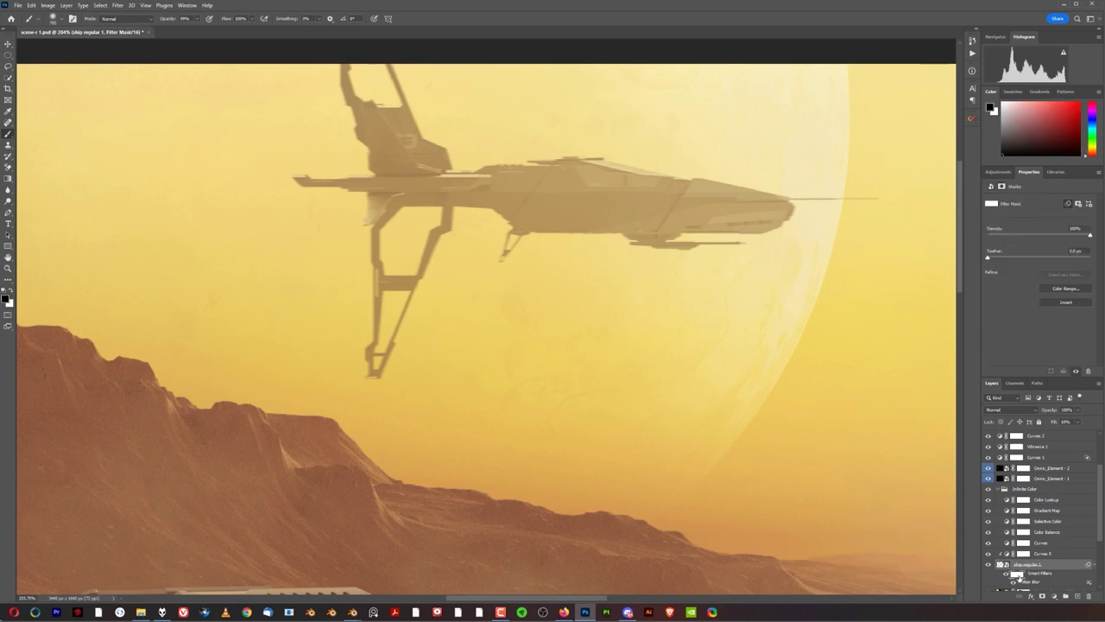
scroll(1026, 568, down, 1)
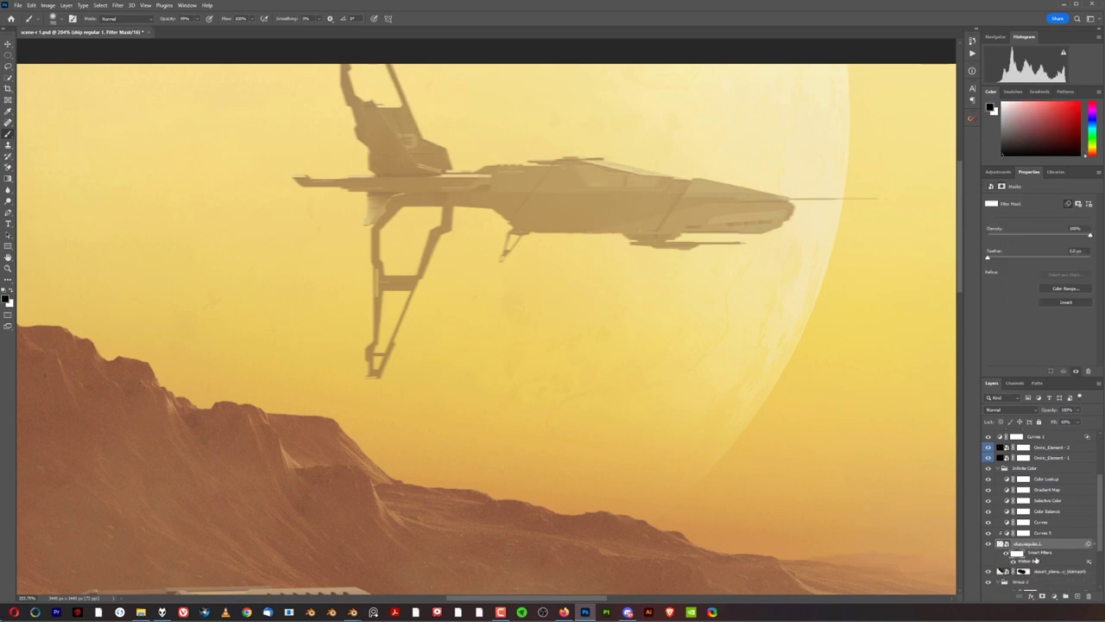
double_click(1032, 561)
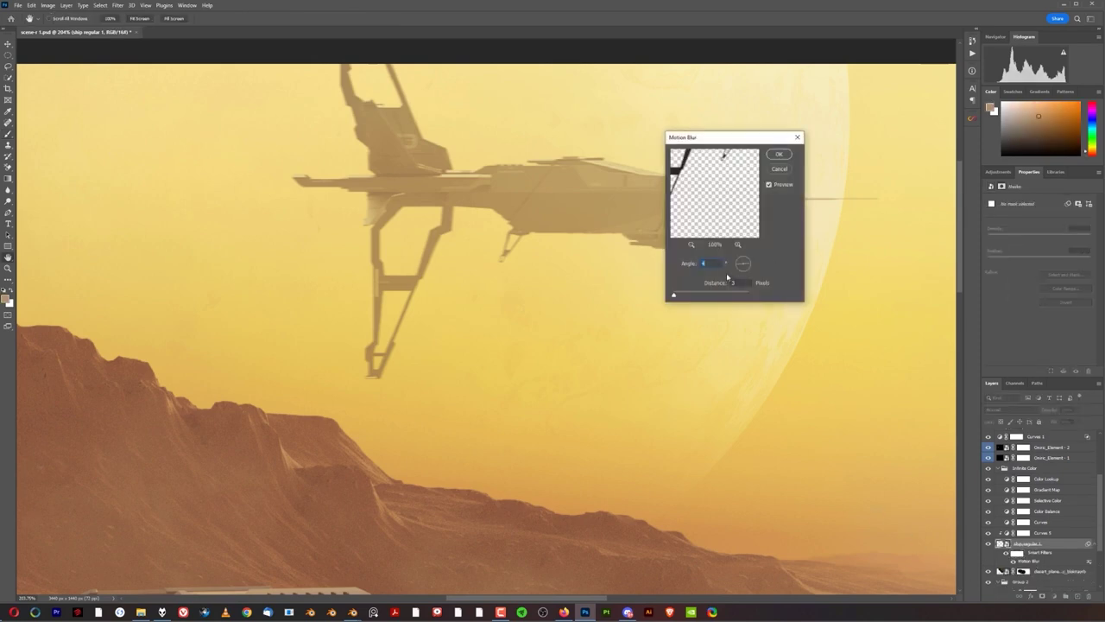
key(Return)
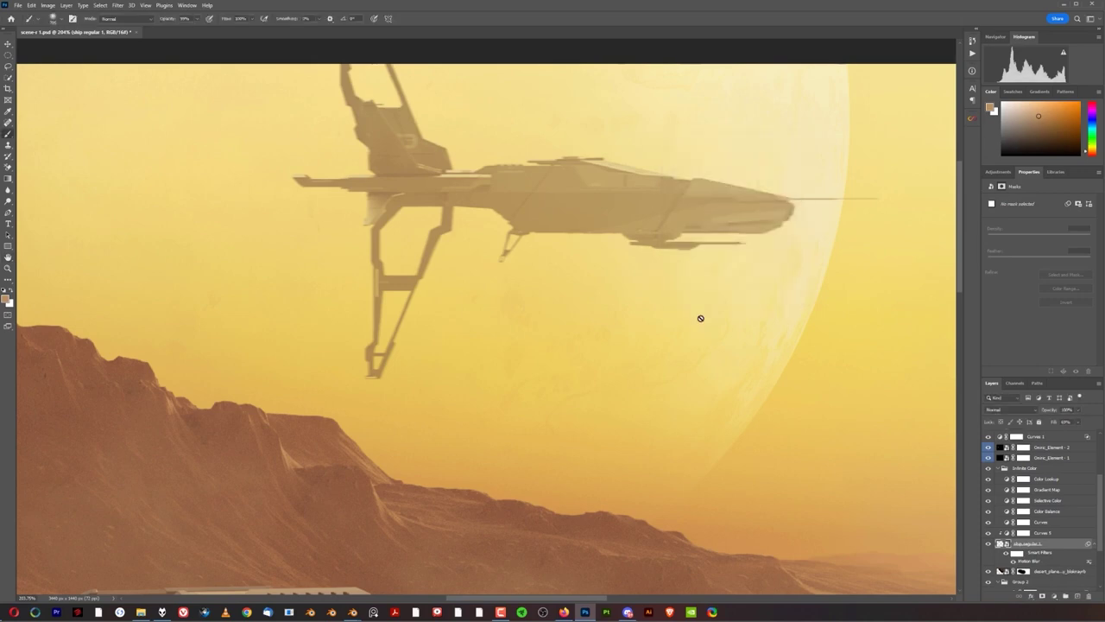
Step: Stamp all visible layers into a new merged layer above Layer 9 at the top of the stack
click(7, 43)
scroll(635, 290, down, 1)
scroll(634, 289, down, 6)
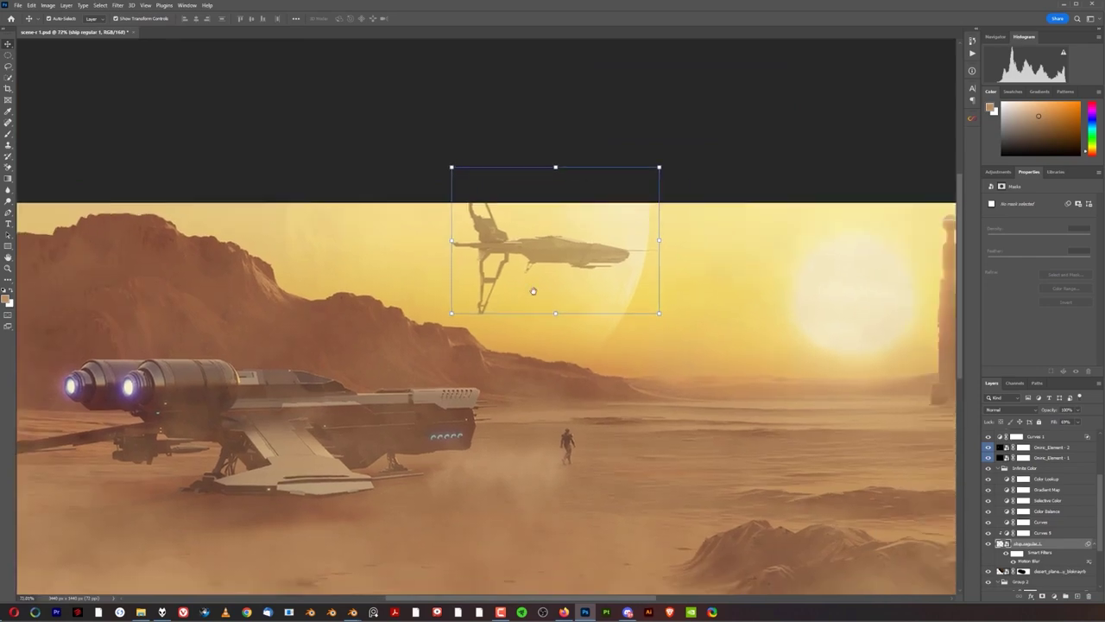
scroll(596, 319, up, 3)
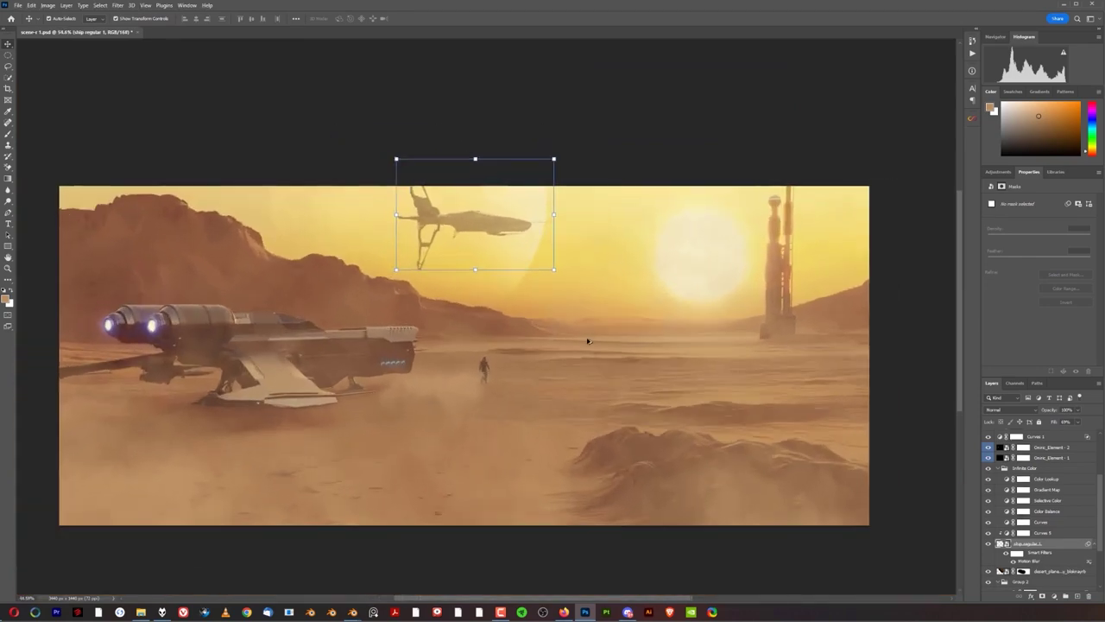
scroll(1065, 442, up, 3)
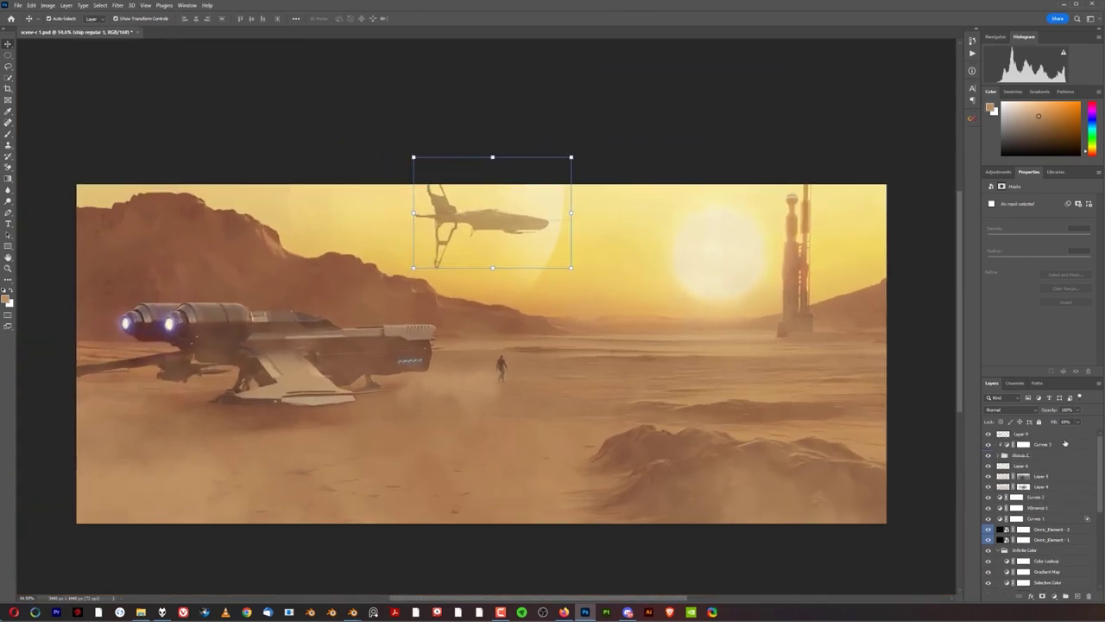
click(1052, 435)
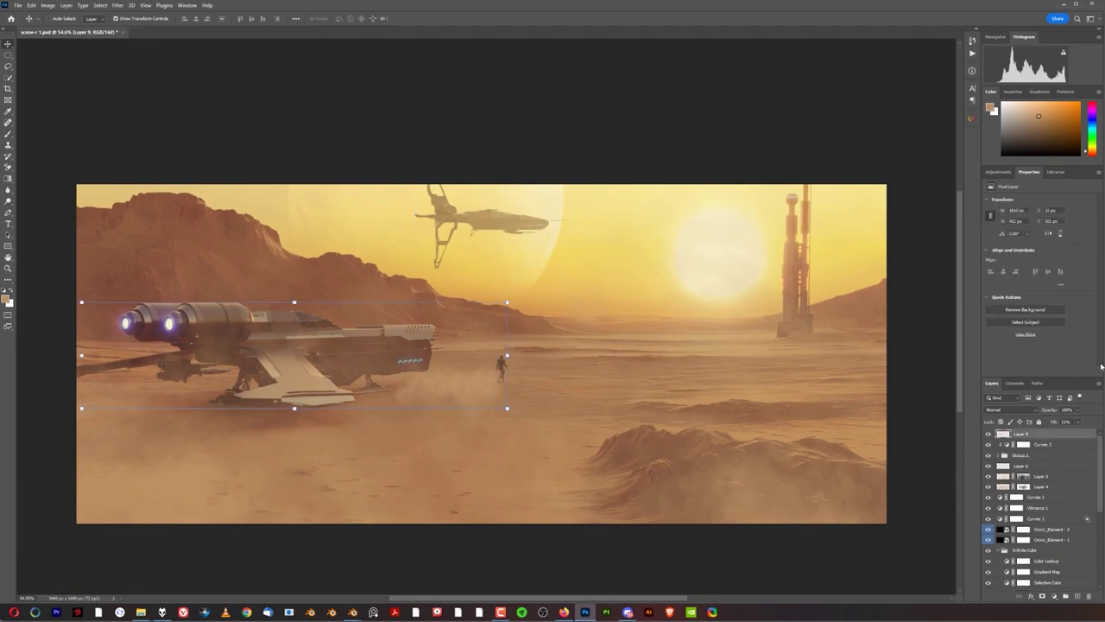
key(ctrl+alt+shift+e)
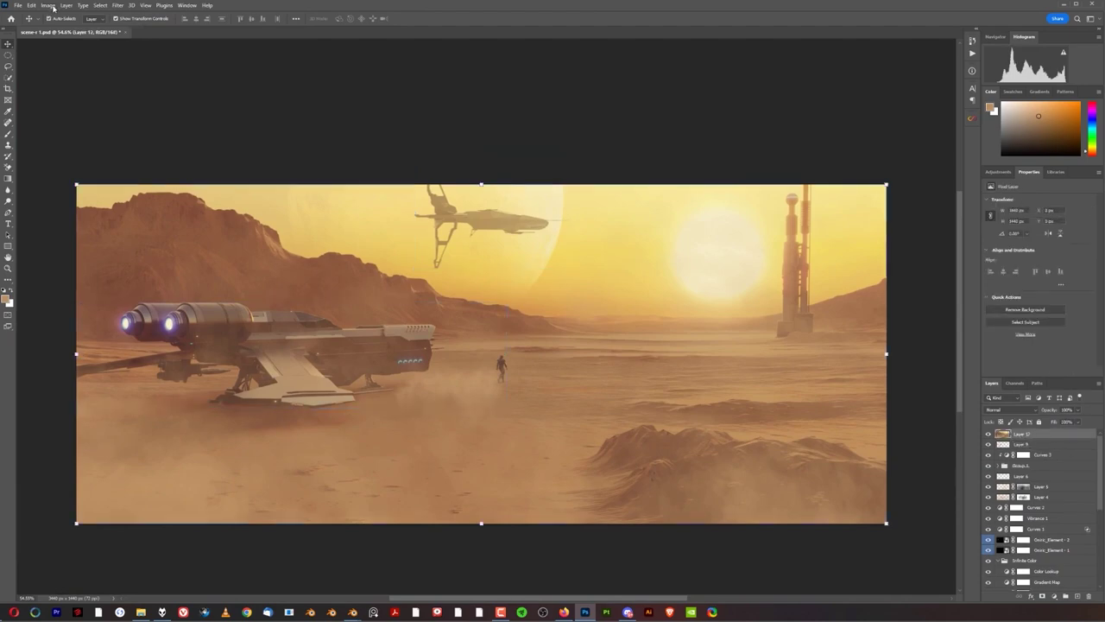
Step: Save the scene document with the new merged layer
click(124, 6)
click(17, 6)
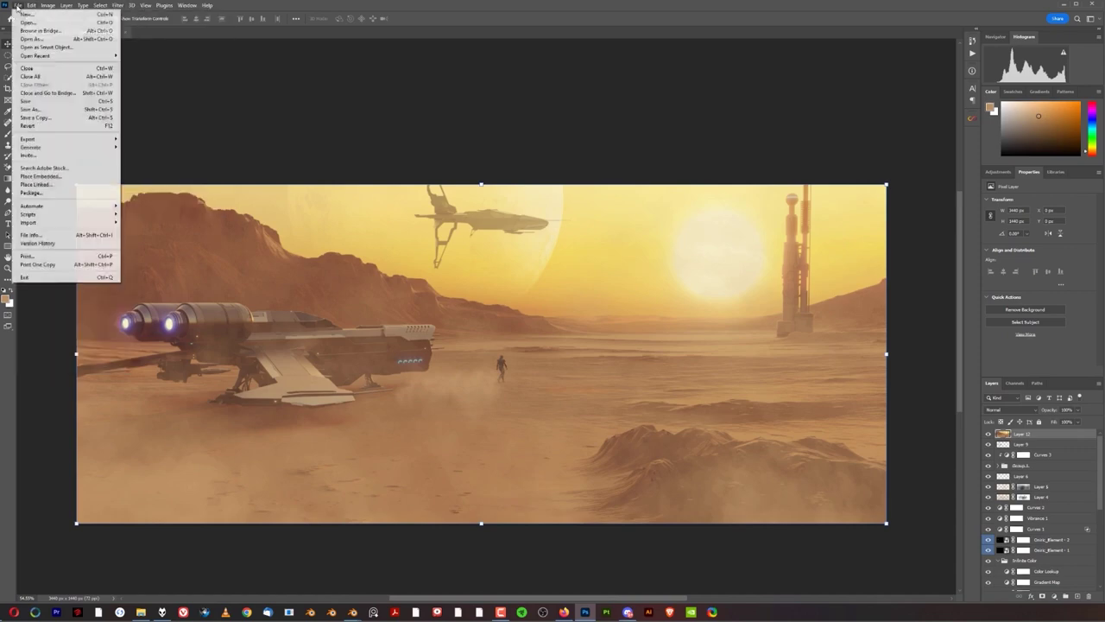
click(95, 101)
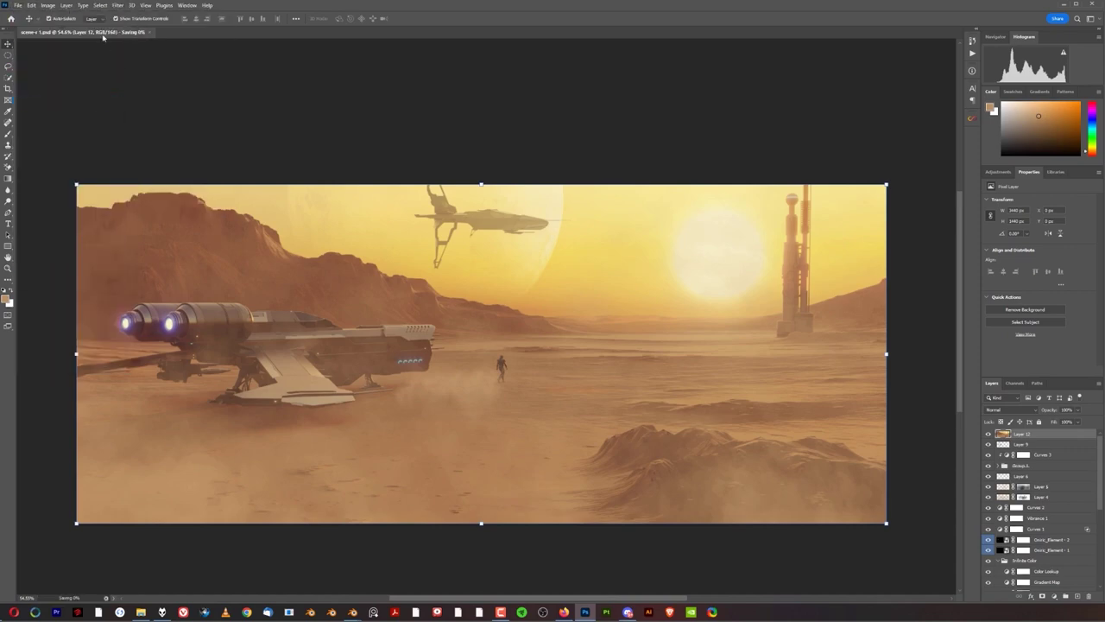
Step: Open the merged layer in the Camera Raw Filter and darken its edges with a vignetting amount of about -31
click(117, 6)
click(286, 69)
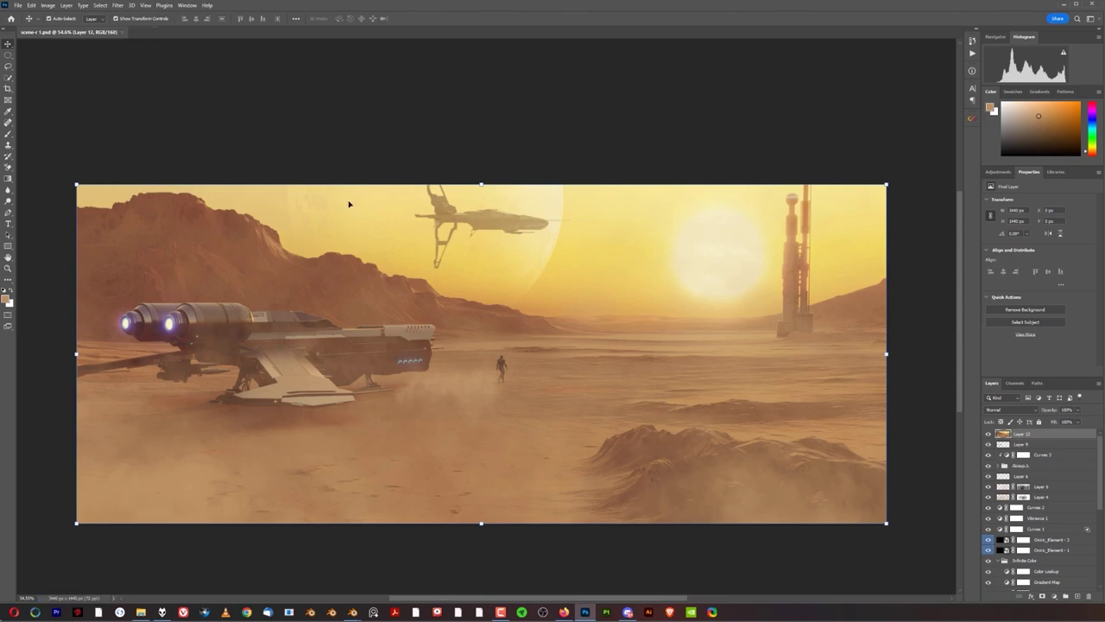
click(112, 7)
click(168, 69)
scroll(697, 256, down, 1)
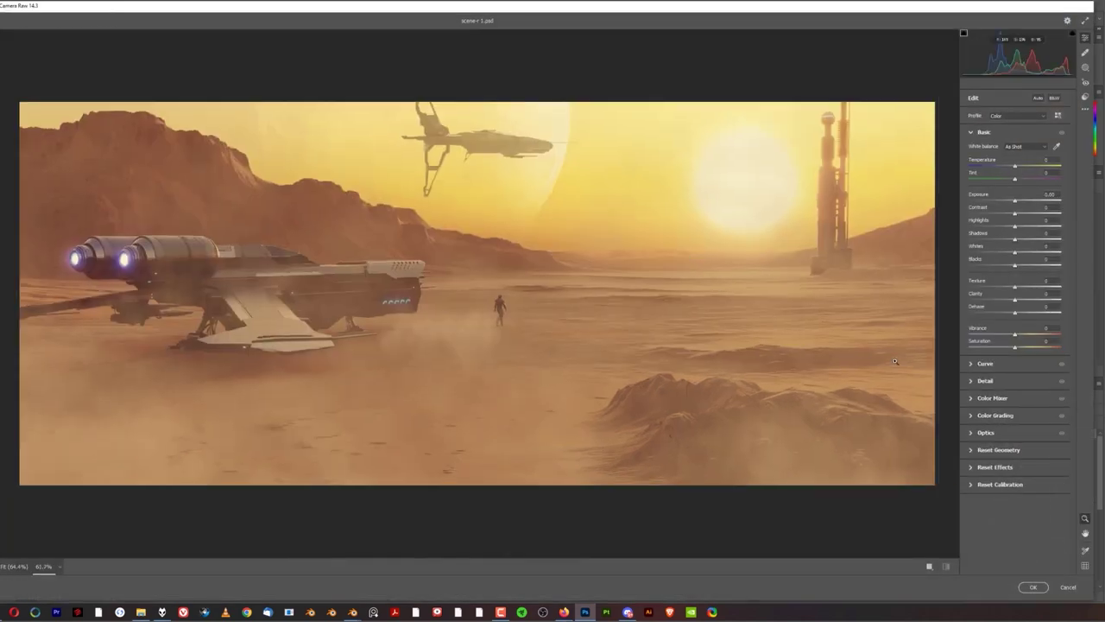
click(970, 466)
drag(1014, 291, 1001, 292)
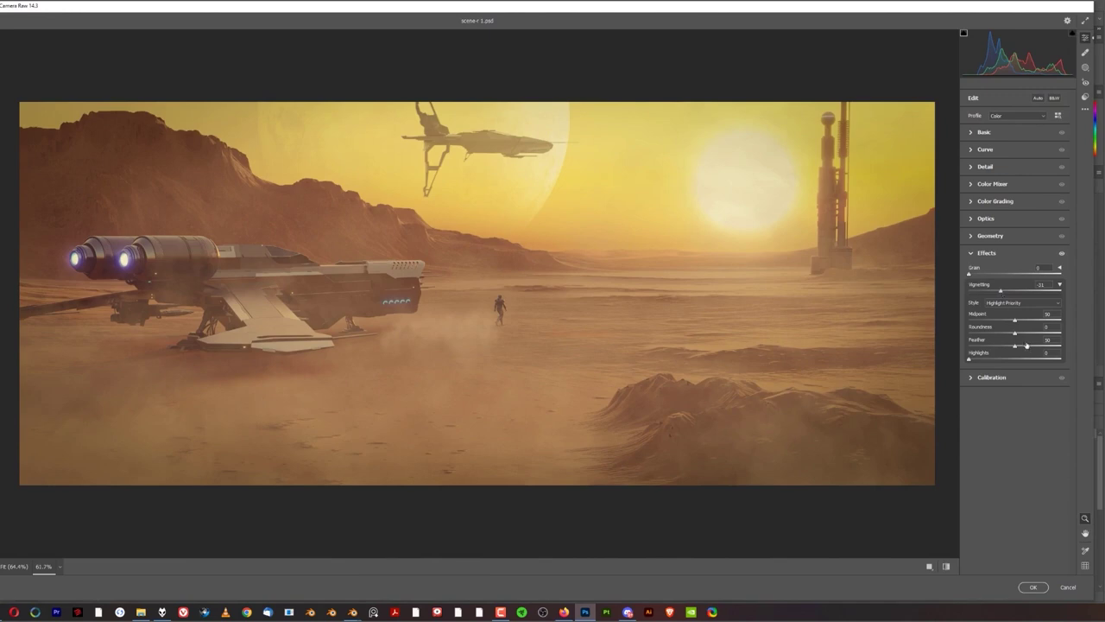
Step: Increase the vignette's feather and midpoint, adjust its highlights, and apply the Camera Raw Filter to the merged layer
drag(1016, 345, 1024, 347)
drag(1015, 323, 1022, 327)
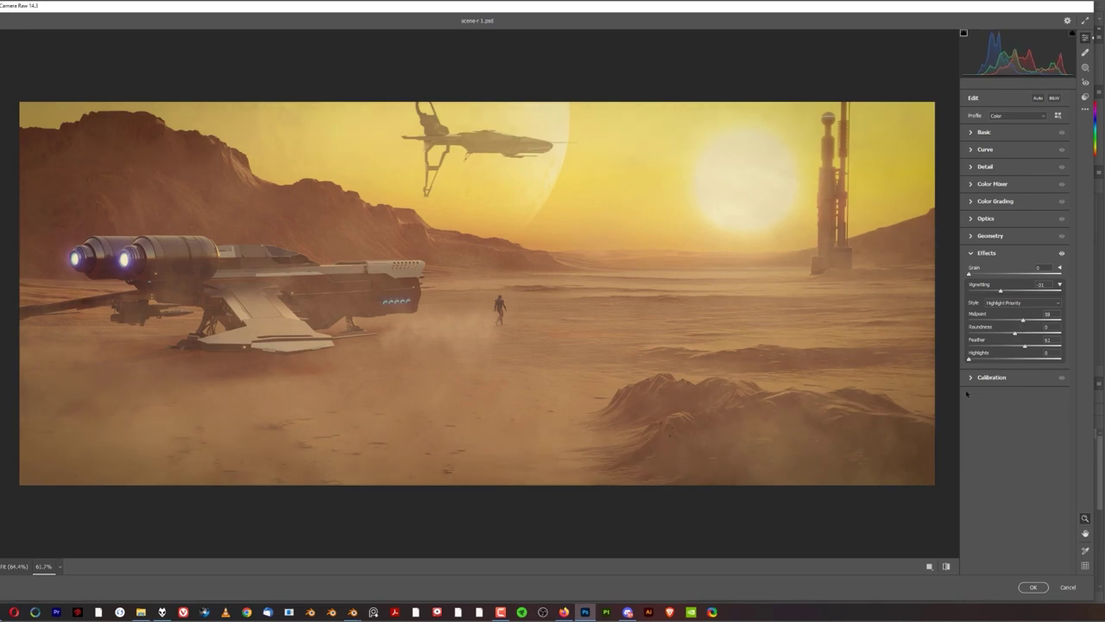
drag(987, 353, 975, 347)
click(1033, 587)
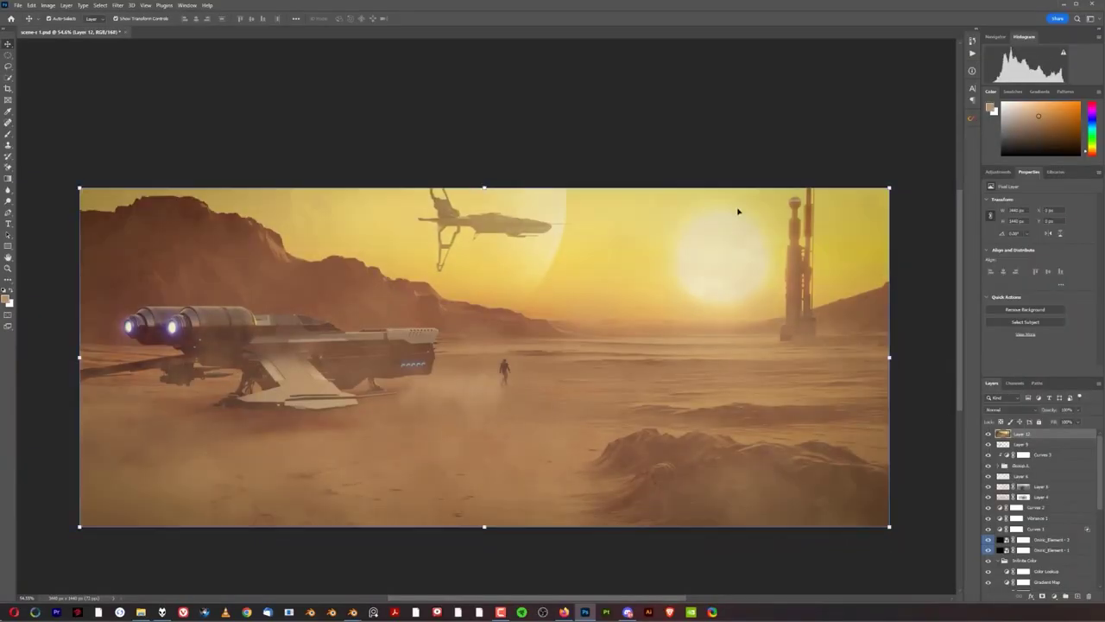
Step: Add a mask to the merged layer and draw a black radial gradient from the sun outward to remove the vignette there
click(1042, 596)
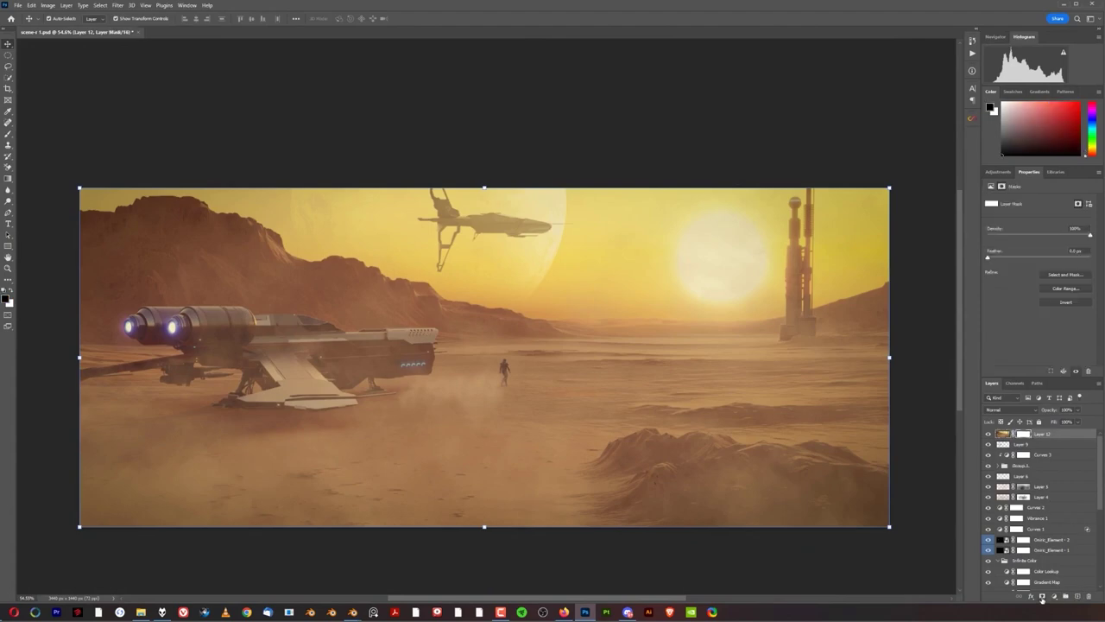
click(9, 178)
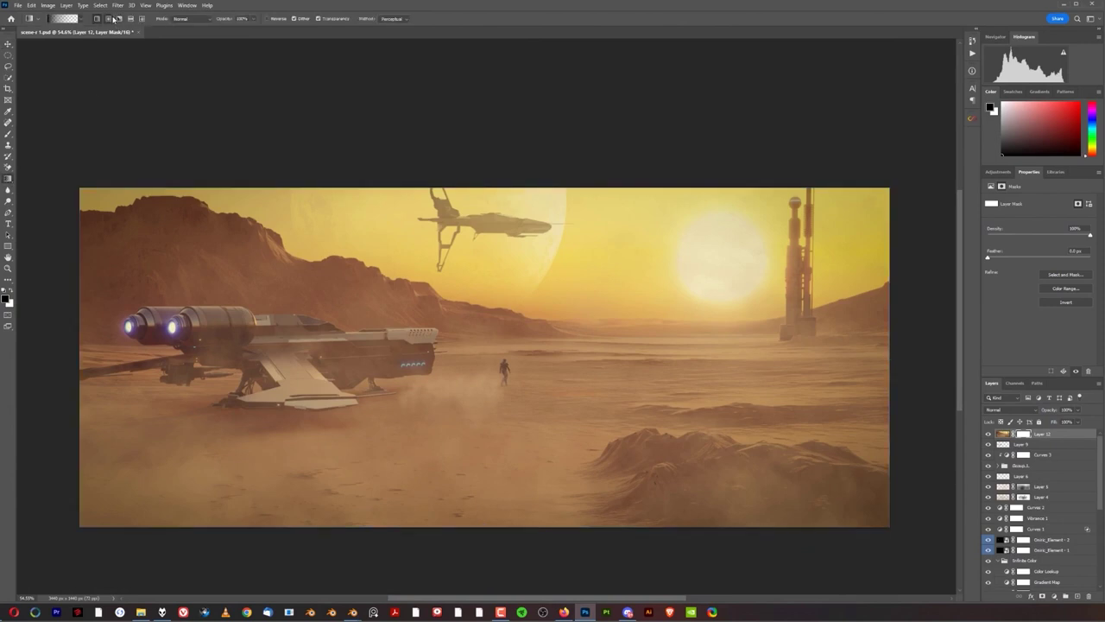
drag(633, 327, 872, 87)
drag(727, 238, 792, 391)
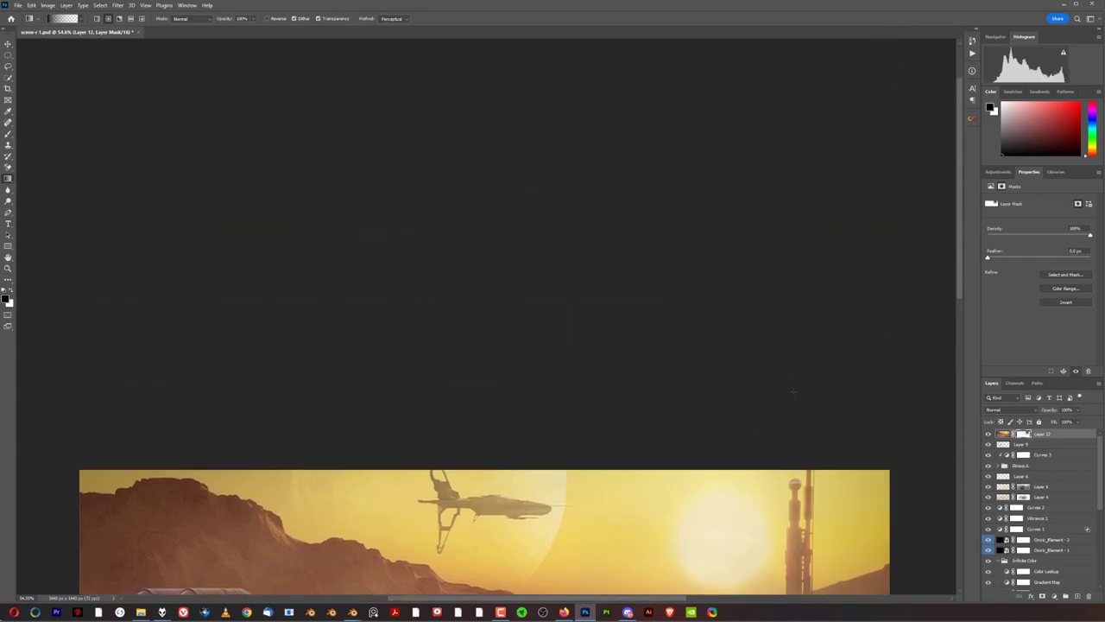
drag(736, 489, 699, 193)
scroll(691, 260, down, 2)
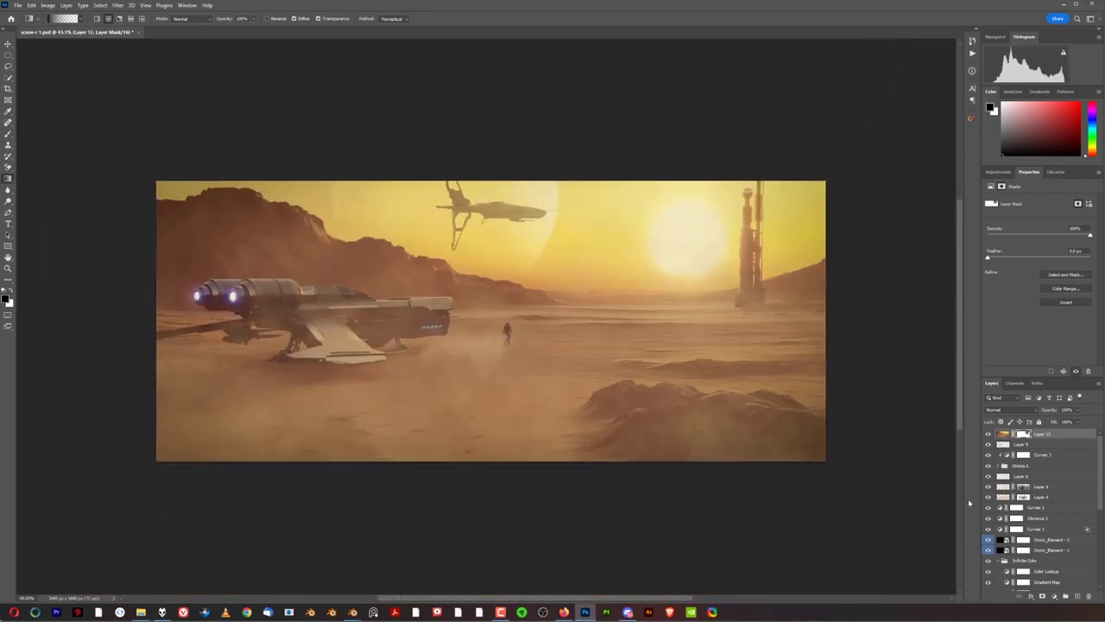
Step: Draw further black radial gradients around the sun on Layer 12's mask and compare the image with the layer hidden and shown
click(987, 435)
click(986, 435)
drag(628, 274, 855, 91)
drag(711, 235, 880, 72)
drag(666, 261, 824, 158)
drag(700, 214, 892, 48)
click(987, 435)
click(987, 435)
click(987, 435)
click(988, 435)
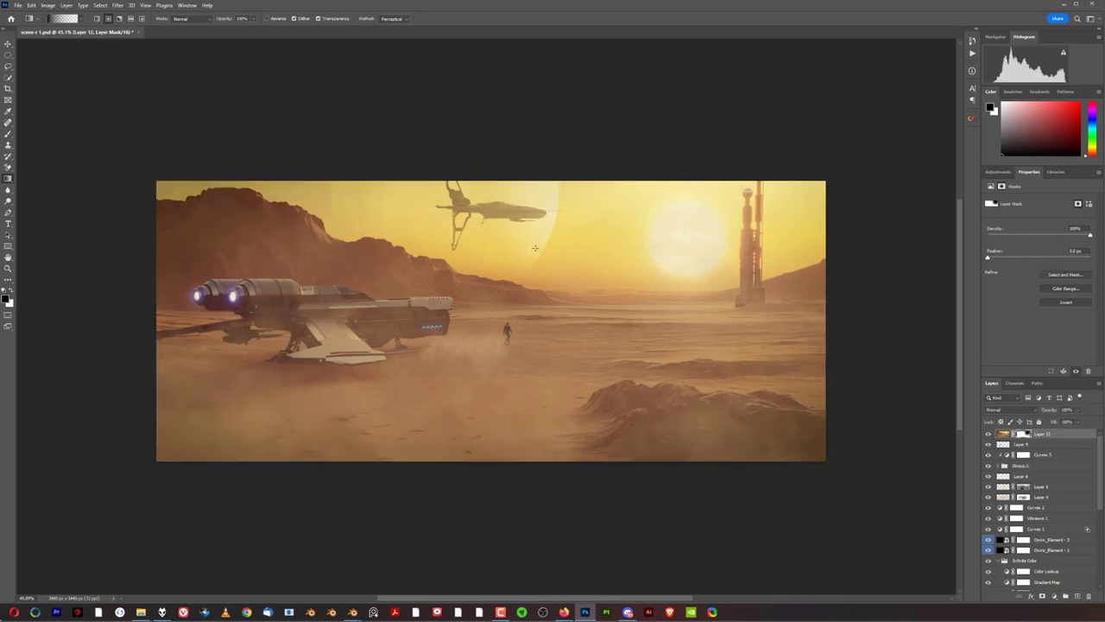
Step: Paint black over the towers and sky beside the sun on Layer 12's mask with a large brush at 72% flow
key(j)
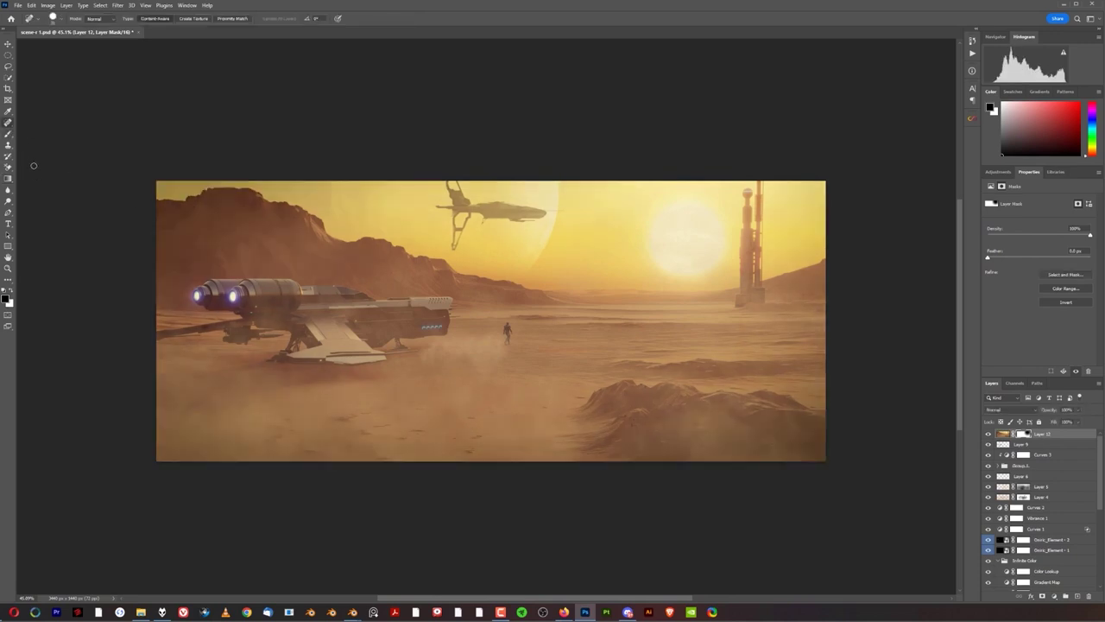
click(6, 135)
mouse_move(652, 200)
alt+mouse_down()
mouse_move(762, 188)
mouse_move(737, 187)
alt+mouse_up()
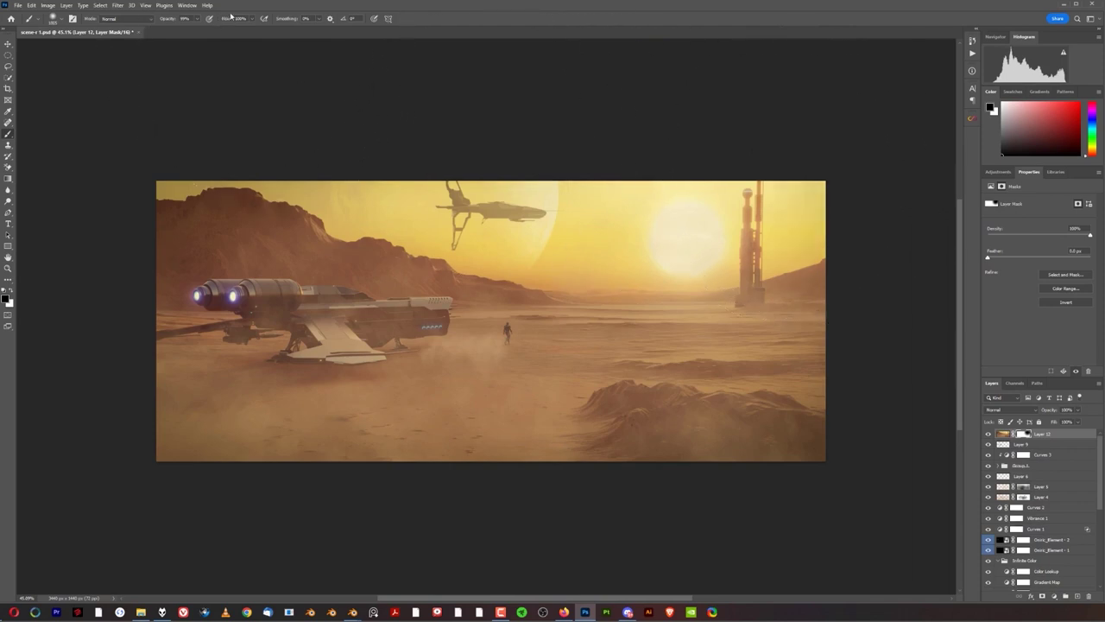
drag(229, 18, 218, 22)
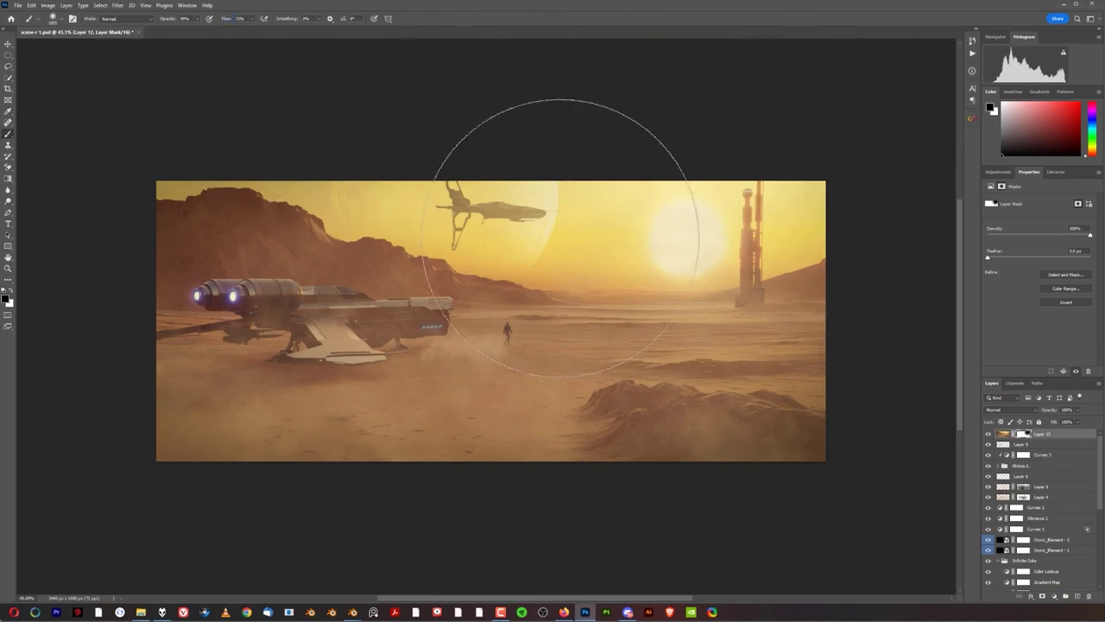
mouse_move(781, 194)
mouse_down()
mouse_move(592, 247)
mouse_move(715, 271)
mouse_move(795, 259)
mouse_up()
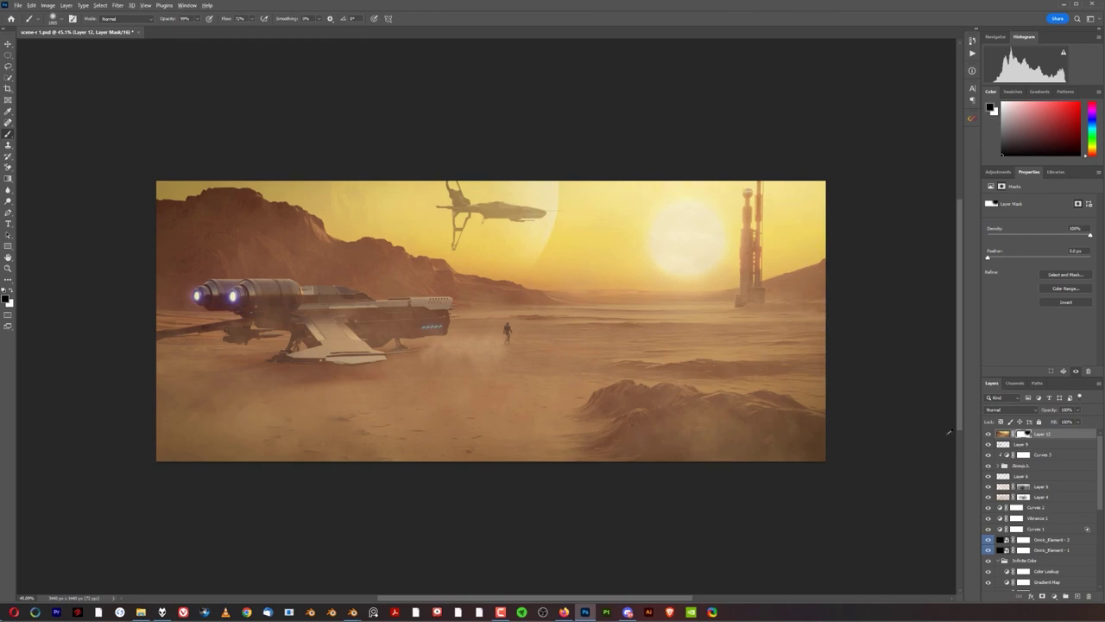
Step: Create a new layer, sample the sun's pale yellow and paint a soft glow over the sun
click(1078, 596)
scroll(609, 242, up, 2)
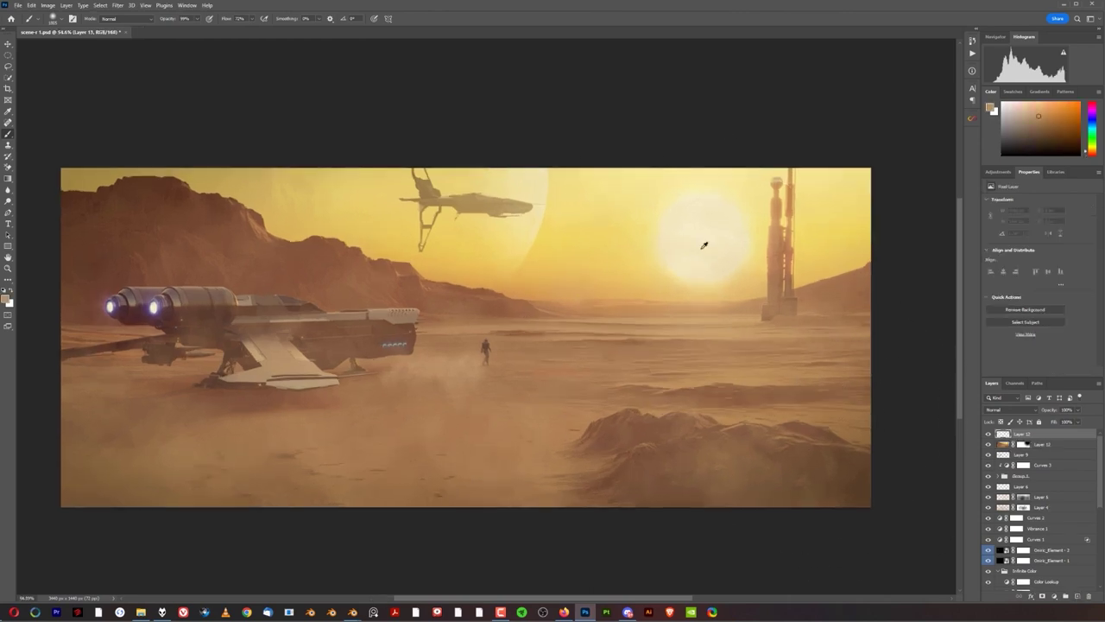
alt+click(725, 234)
mouse_move(737, 237)
mouse_down()
mouse_move(674, 226)
mouse_move(557, 235)
mouse_up()
drag(697, 242, 706, 257)
click(703, 240)
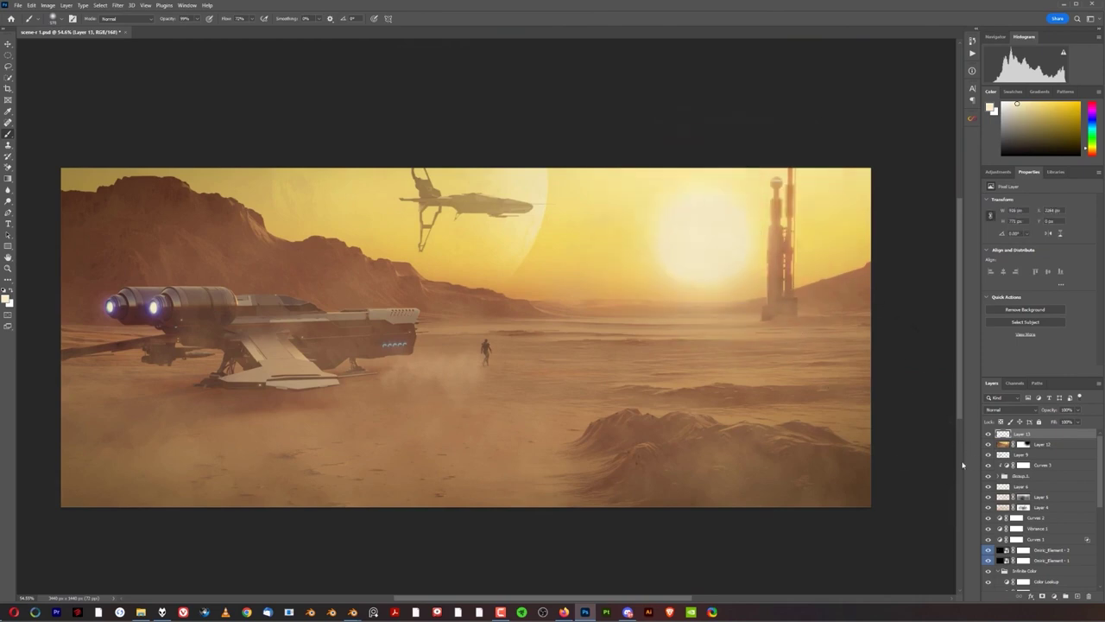
Step: Set the sun glow layer's blend mode to Soft Light, add another dab on the sun and compare the layer hidden and shown
click(1016, 412)
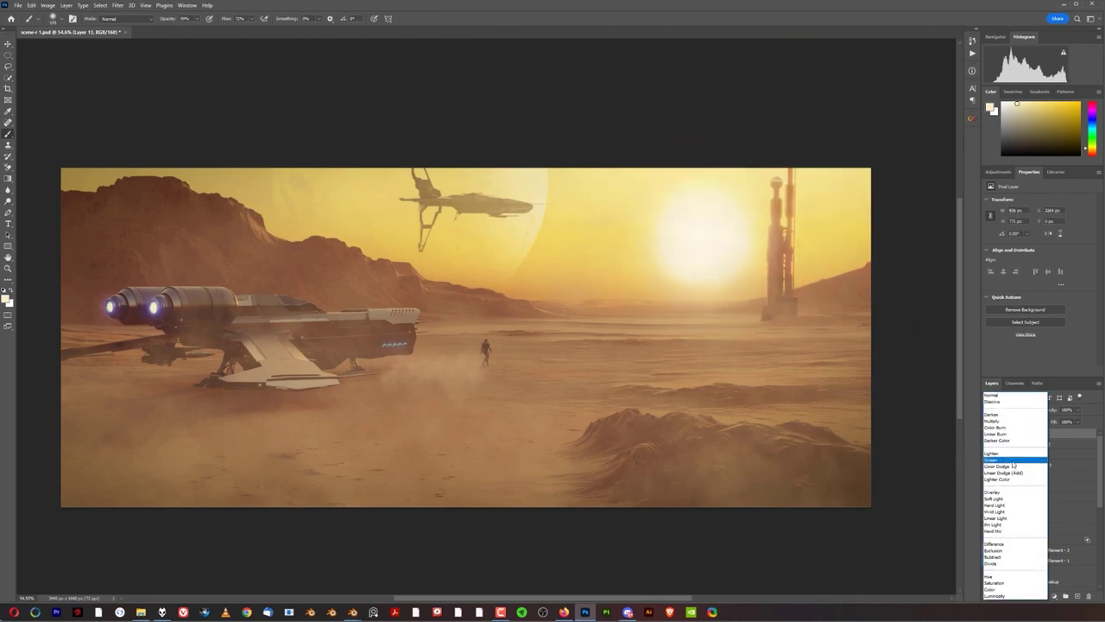
click(1008, 501)
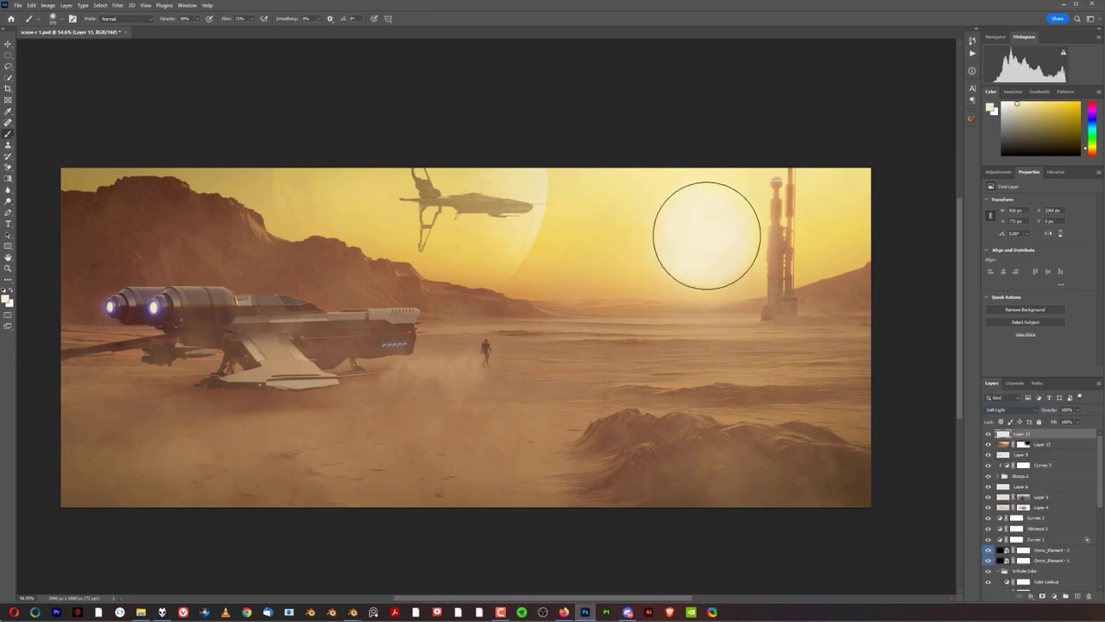
click(700, 241)
click(987, 436)
click(987, 435)
scroll(739, 355, down, 1)
scroll(730, 358, up, 1)
drag(634, 328, 617, 306)
scroll(655, 337, up, 2)
scroll(595, 318, down, 3)
scroll(582, 320, up, 1)
drag(553, 282, 573, 289)
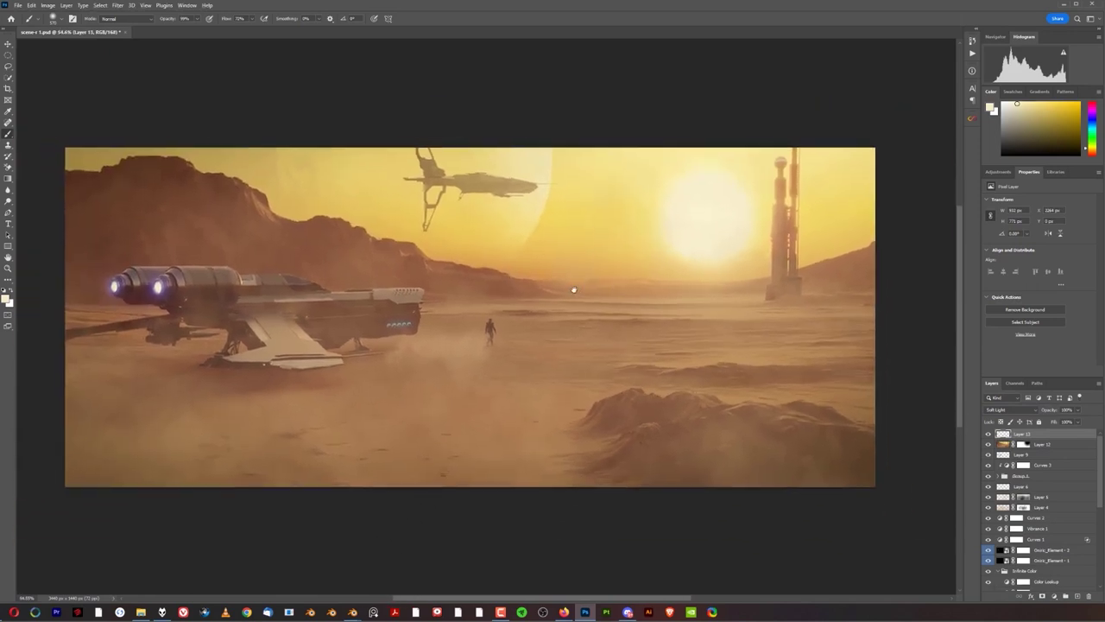
Step: Add a Curves adjustment with a contrast-boosting S-curve, set its blend mode to Luminosity and compare it hidden and shown
click(998, 171)
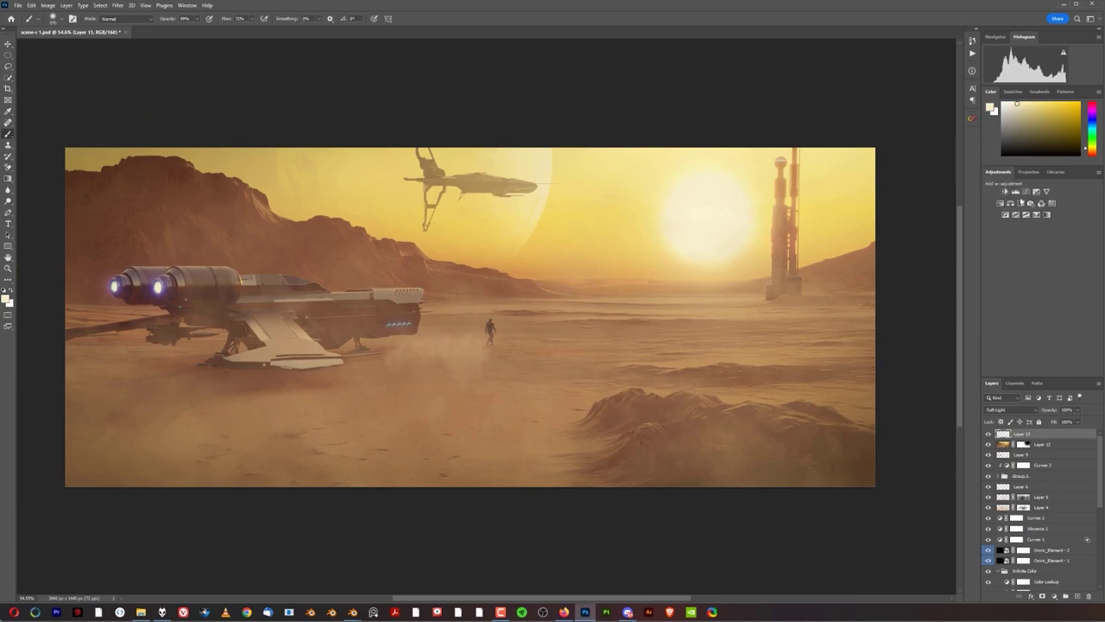
click(1026, 193)
drag(1028, 282, 1056, 251)
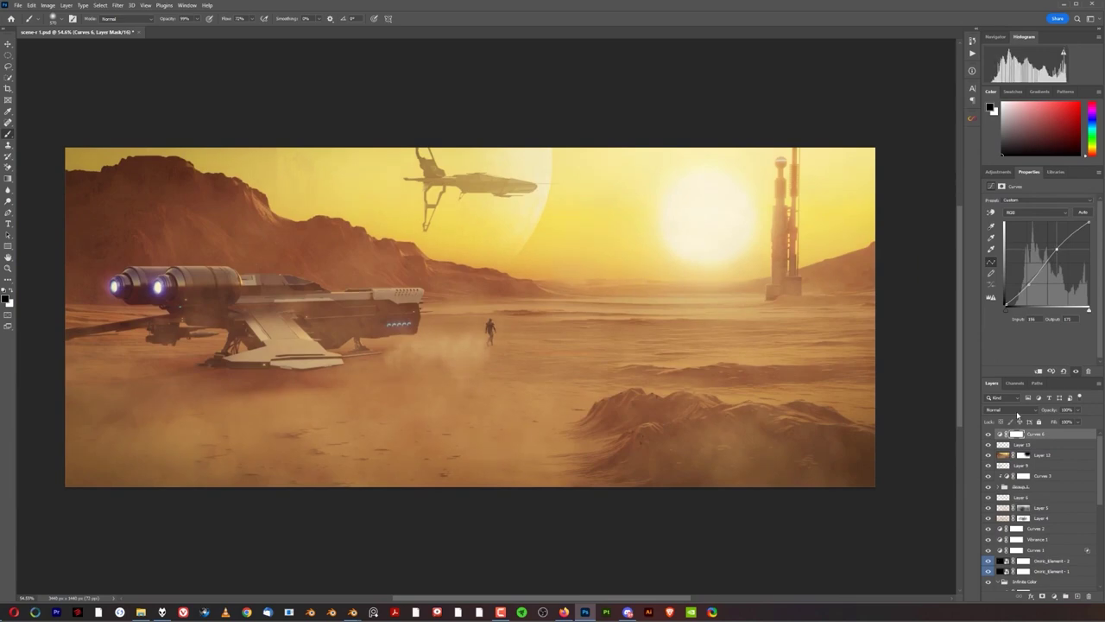
click(1018, 412)
click(1006, 585)
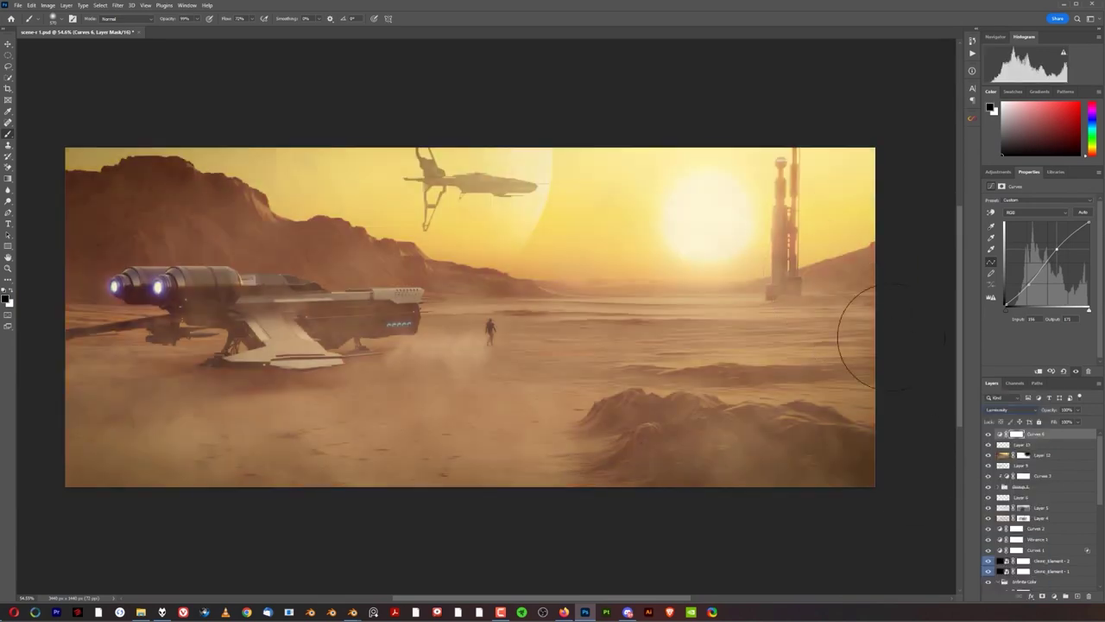
click(988, 433)
click(987, 432)
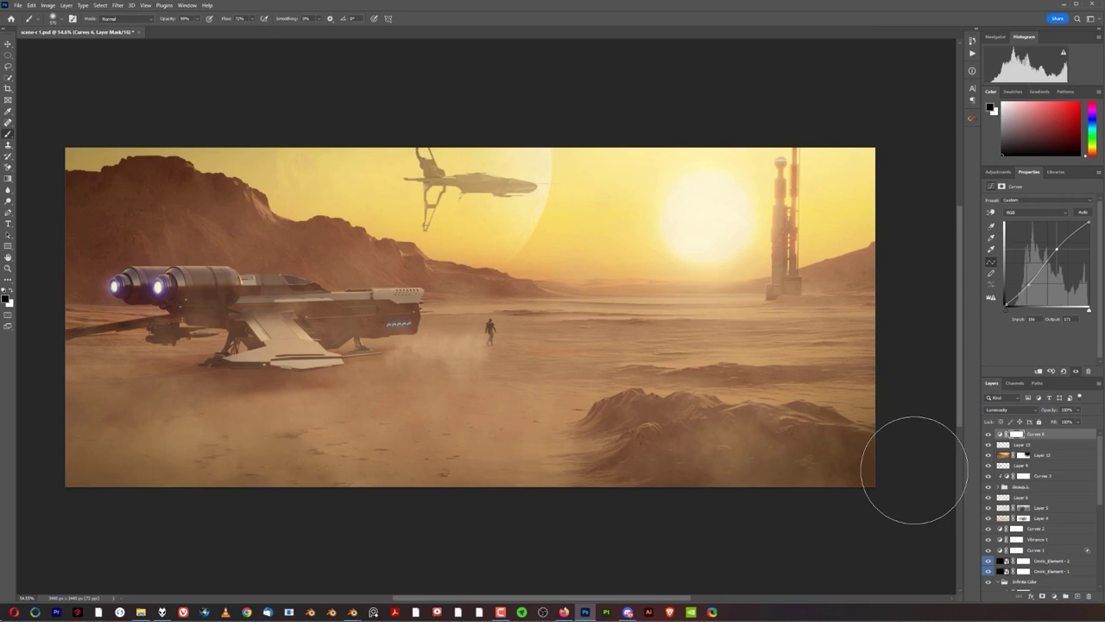
Step: Invert the Curves mask to black and paint white across the middle ground and landed ship with a large brush
key(ctrl+i)
mouse_move(539, 347)
mouse_down()
mouse_move(683, 348)
mouse_move(651, 340)
mouse_up()
key(x)
mouse_move(326, 331)
mouse_down()
mouse_move(252, 315)
mouse_move(838, 297)
mouse_move(323, 298)
mouse_move(316, 310)
mouse_up()
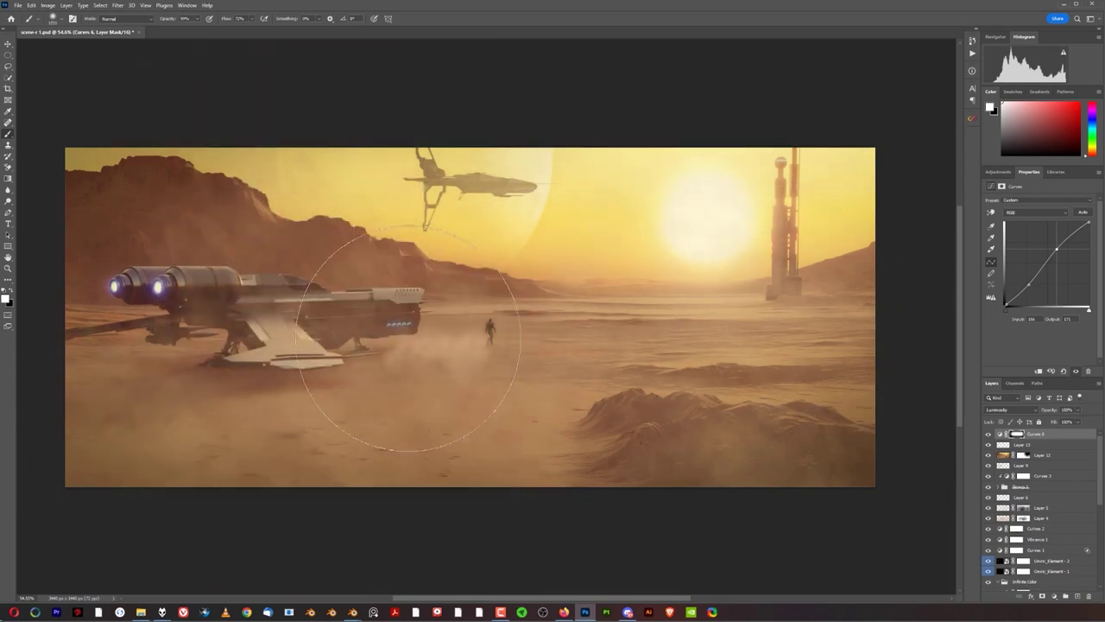
Step: Compare the Luminosity Curves adjustment hidden and shown, then examine contrast and haze around the ship, figure and horizon
click(988, 434)
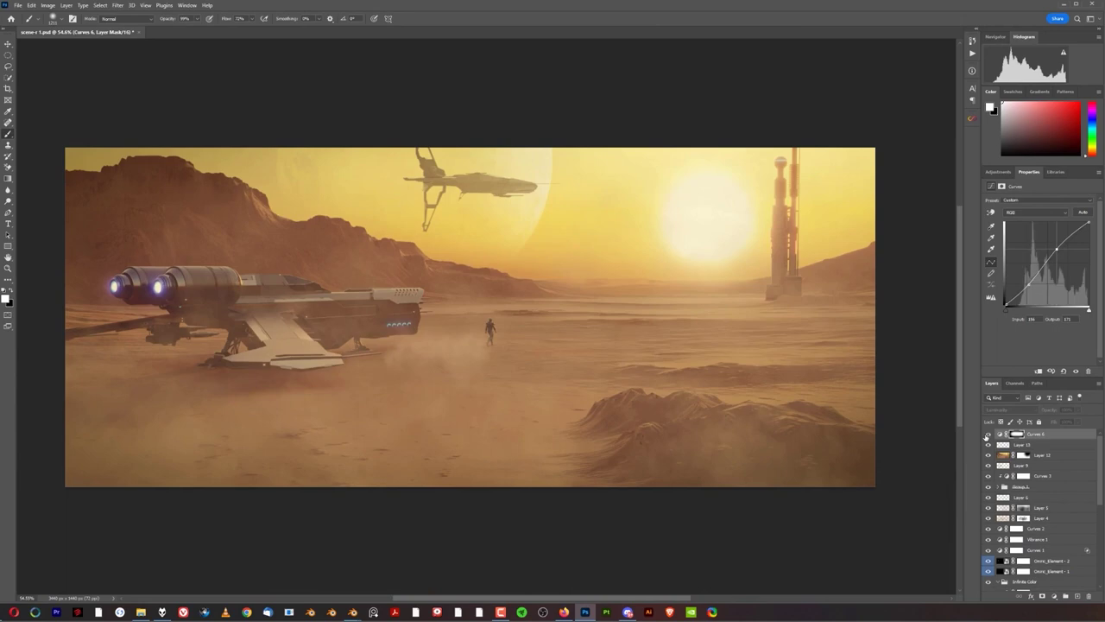
click(988, 434)
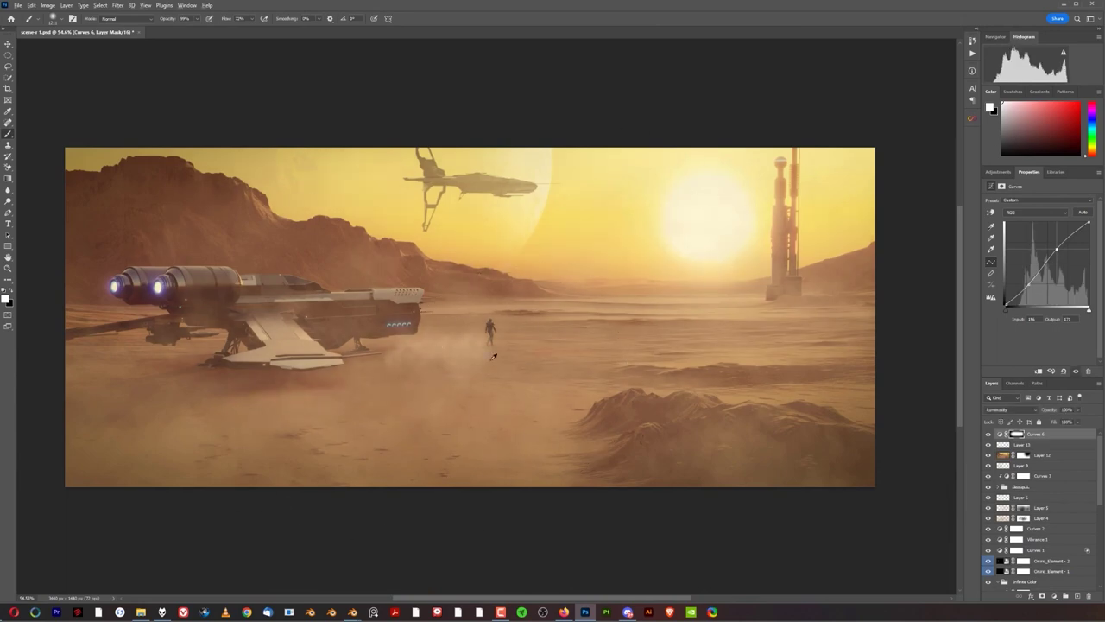
scroll(495, 313, up, 2)
scroll(580, 353, down, 1)
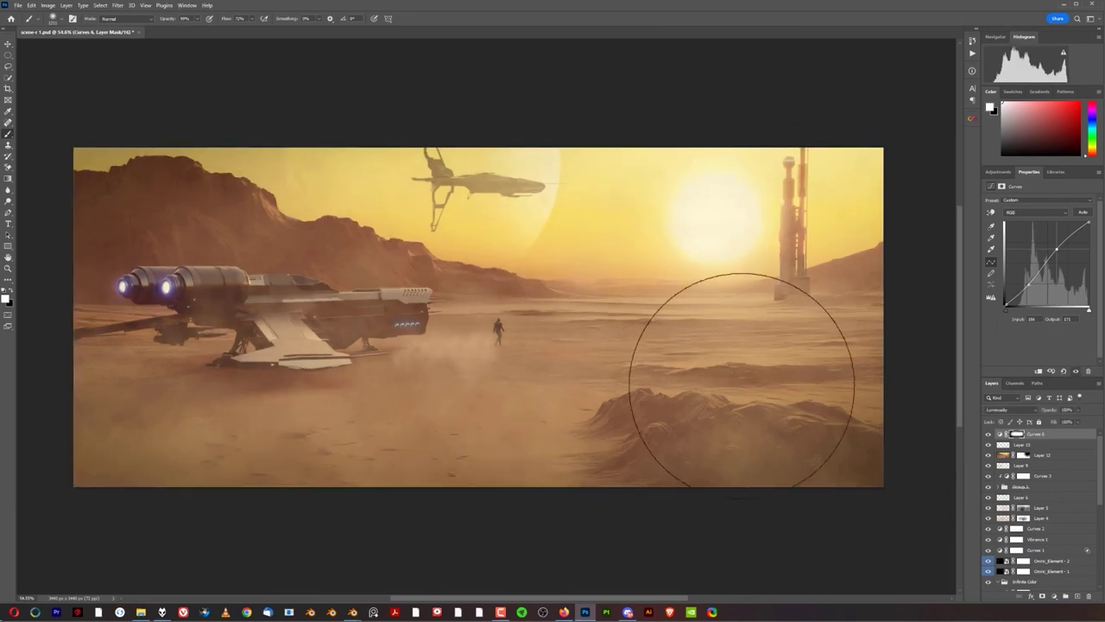
scroll(669, 365, up, 1)
mouse_move(676, 316)
mouse_down()
mouse_move(626, 284)
mouse_move(571, 275)
mouse_up()
scroll(613, 289, down, 1)
scroll(618, 286, down, 1)
scroll(572, 340, up, 1)
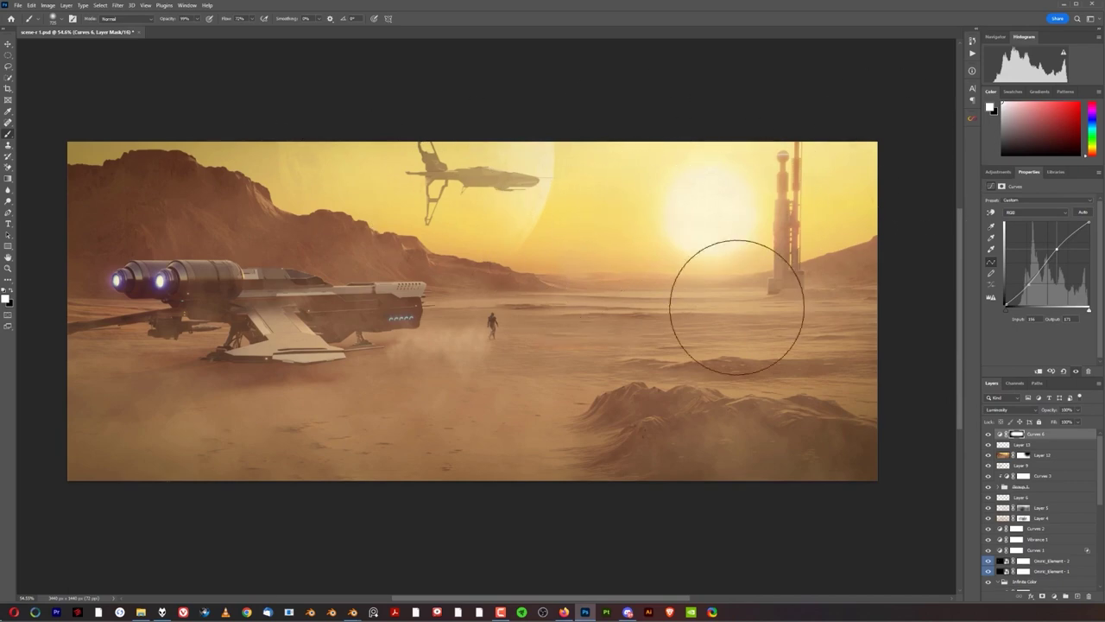
scroll(635, 347, up, 1)
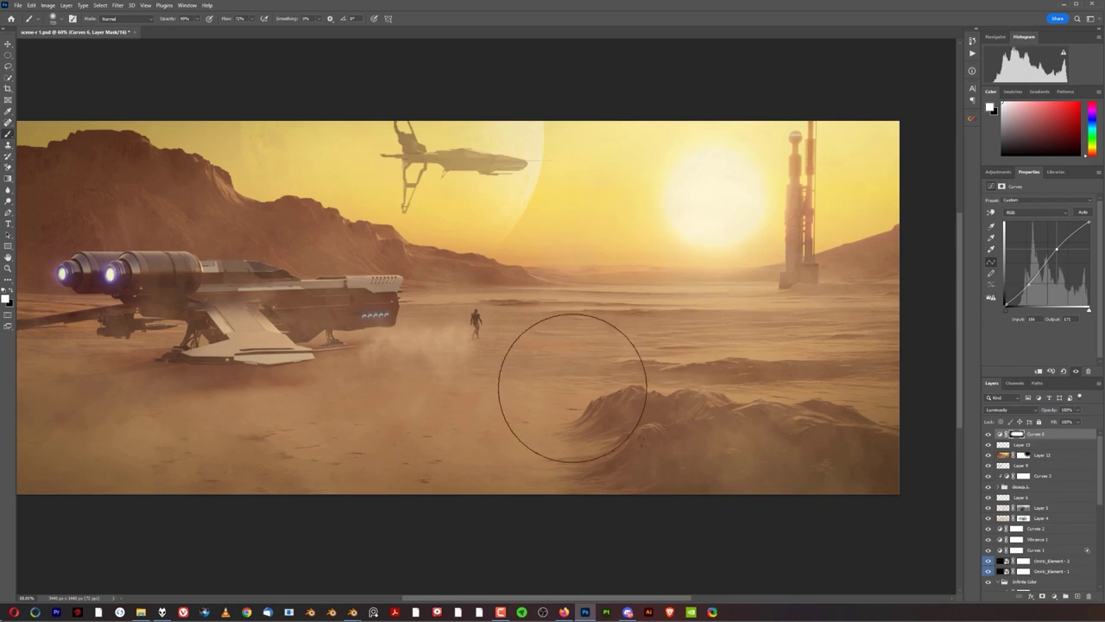
scroll(737, 432, down, 2)
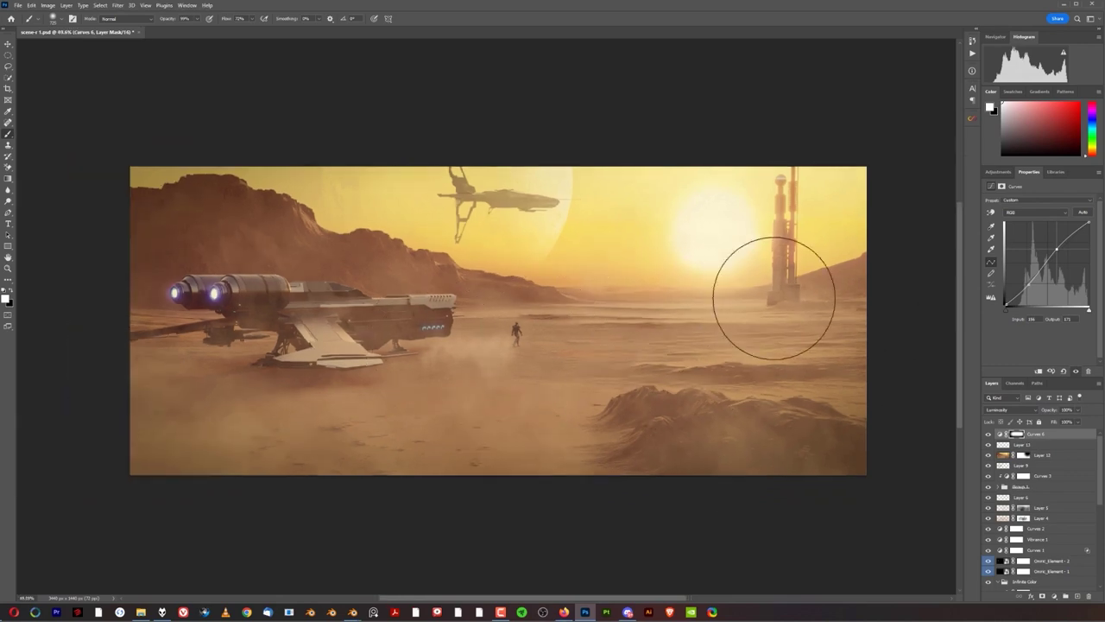
scroll(766, 279, up, 1)
scroll(766, 279, down, 1)
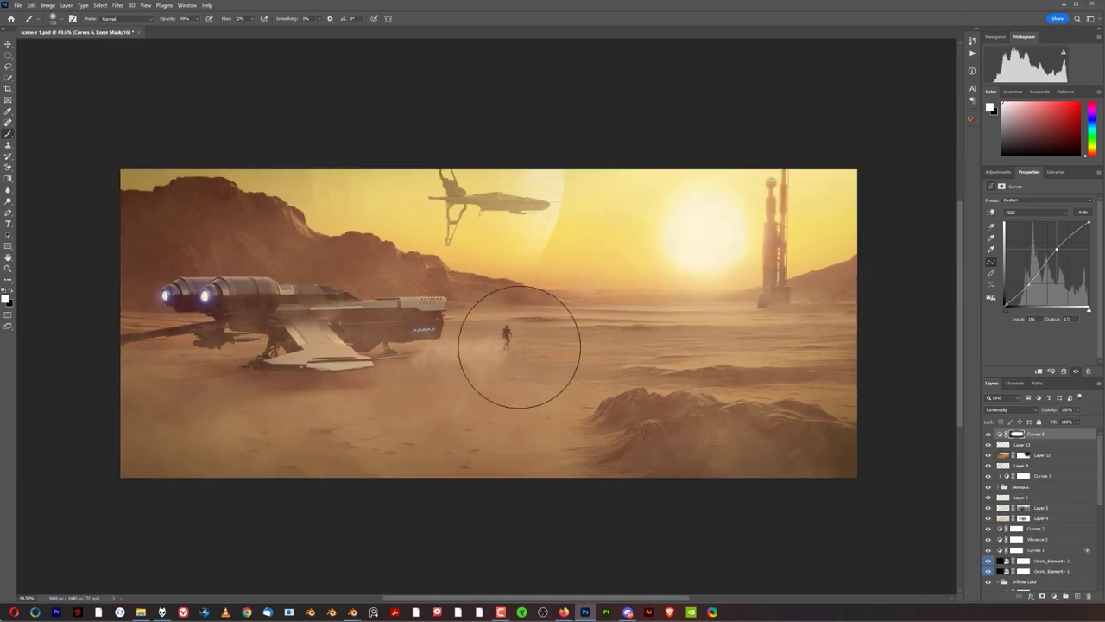
scroll(505, 340, up, 1)
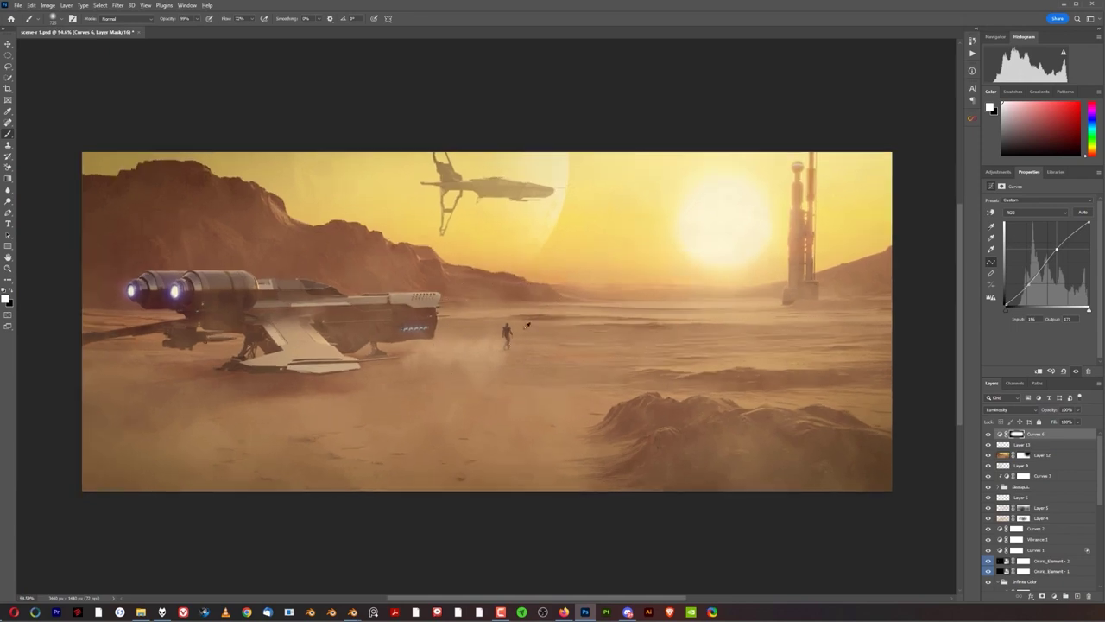
scroll(514, 338, up, 1)
scroll(515, 339, down, 2)
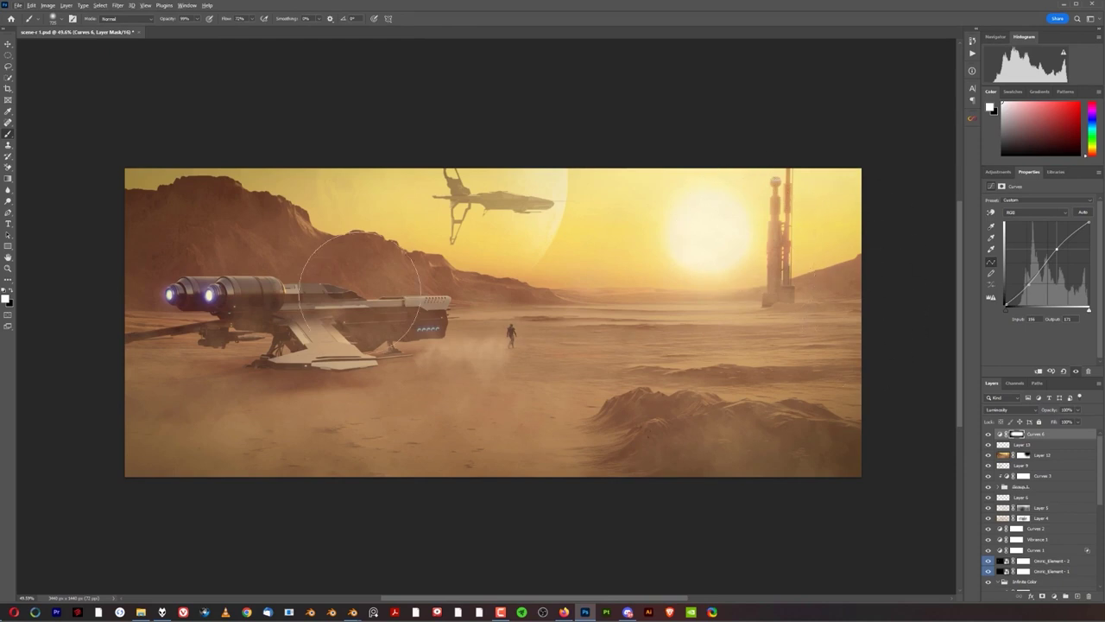
scroll(546, 386, up, 2)
scroll(542, 384, down, 2)
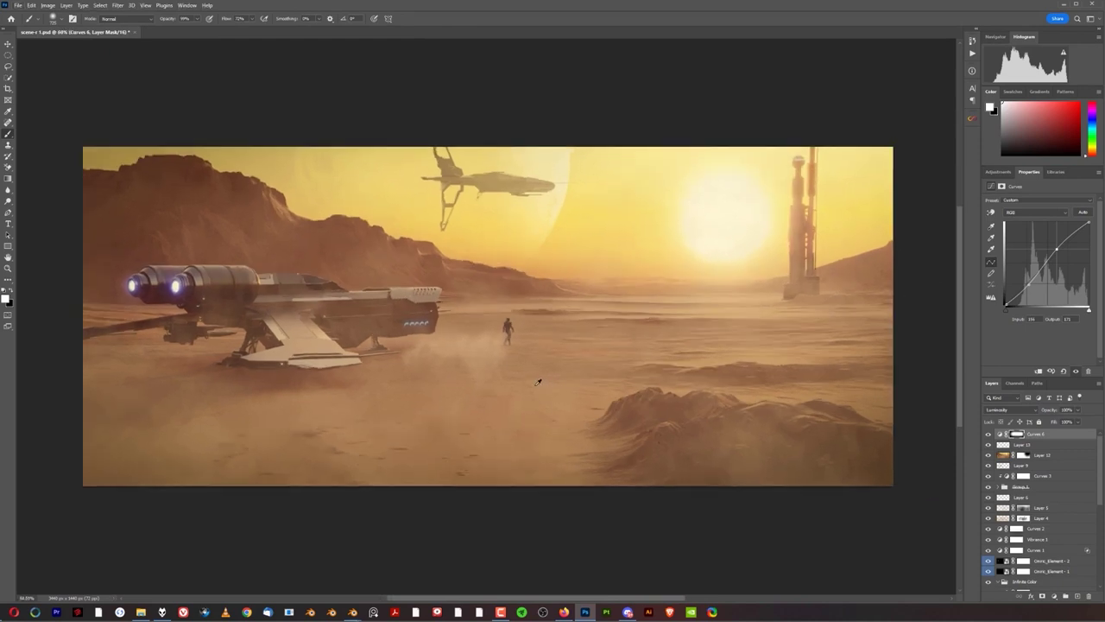
scroll(651, 318, up, 1)
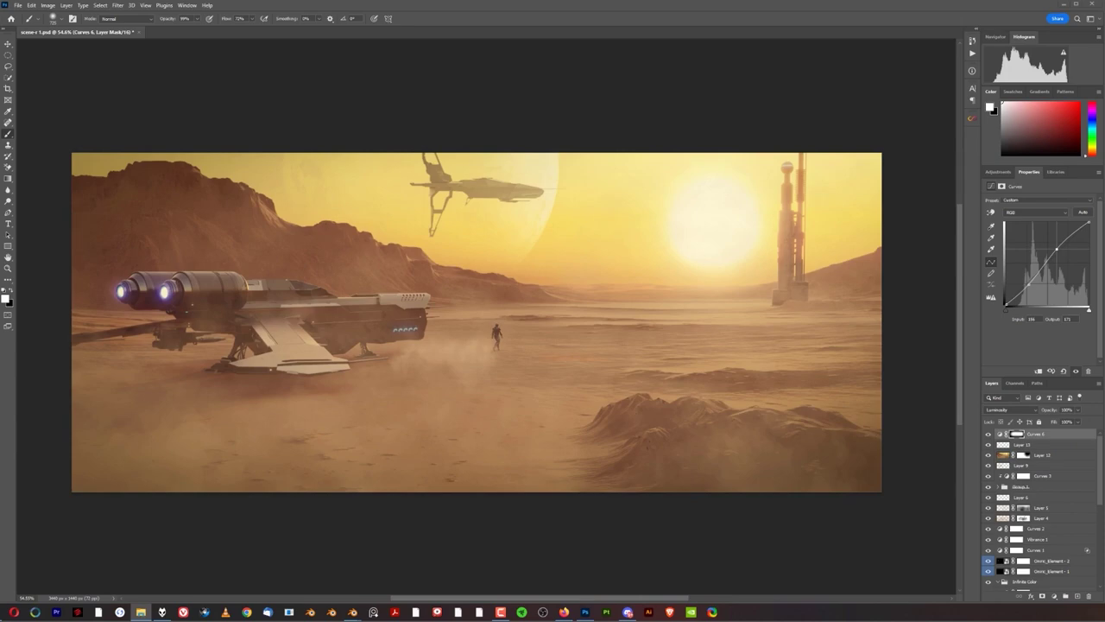
Step: Place the grey NESSLAR logo image into the painting, scale it to about 36% and position it in the canvas's lower-left corner
drag(491, 318, 403, 417)
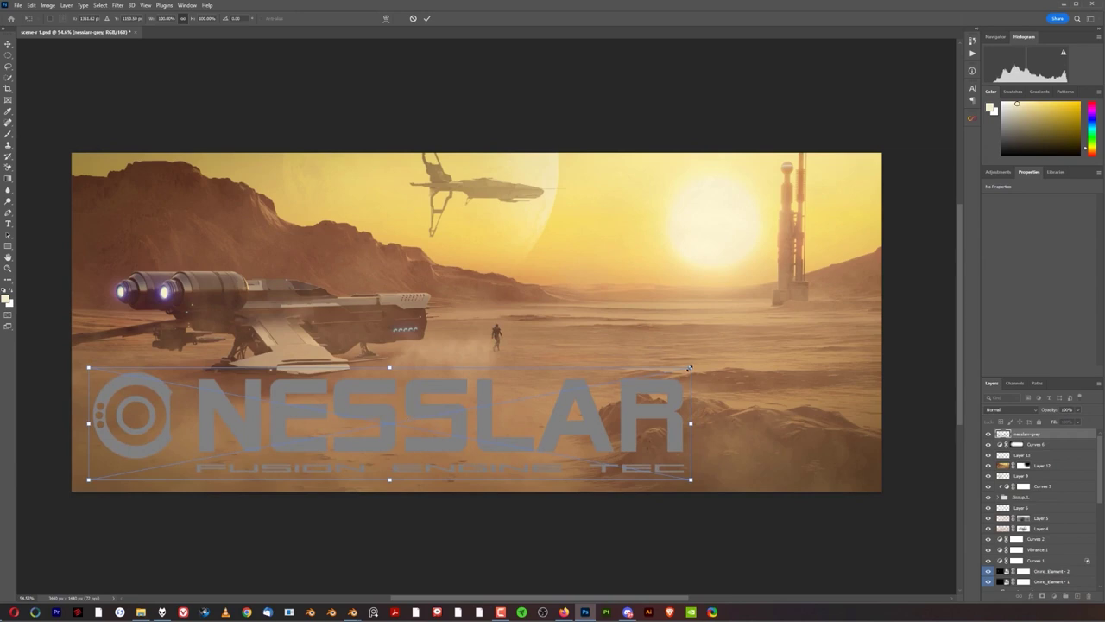
drag(682, 369, 307, 440)
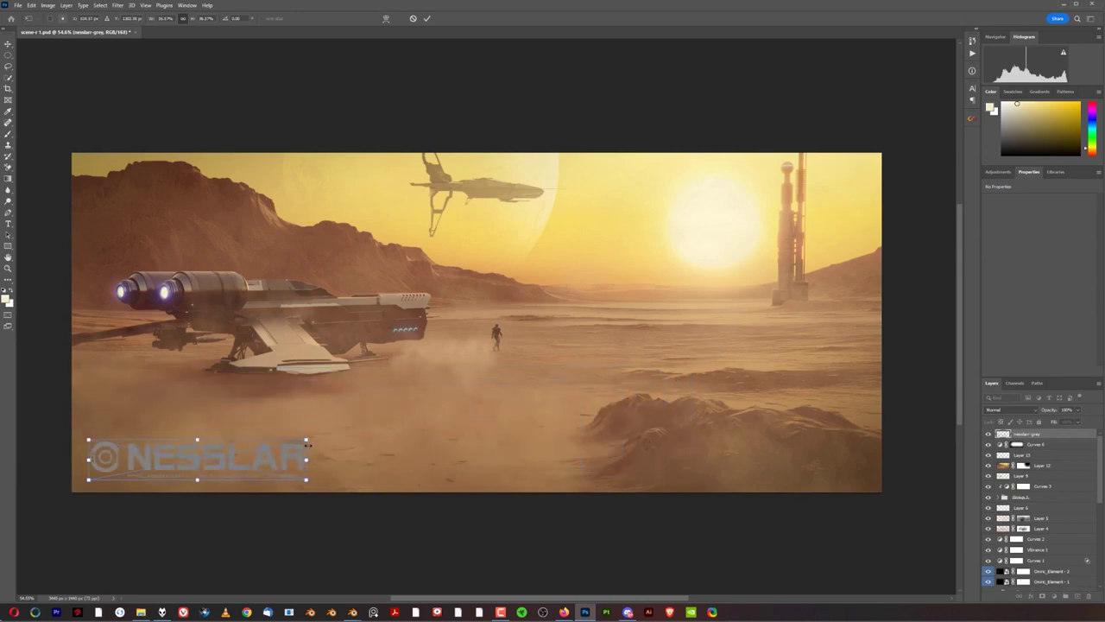
drag(203, 466, 196, 470)
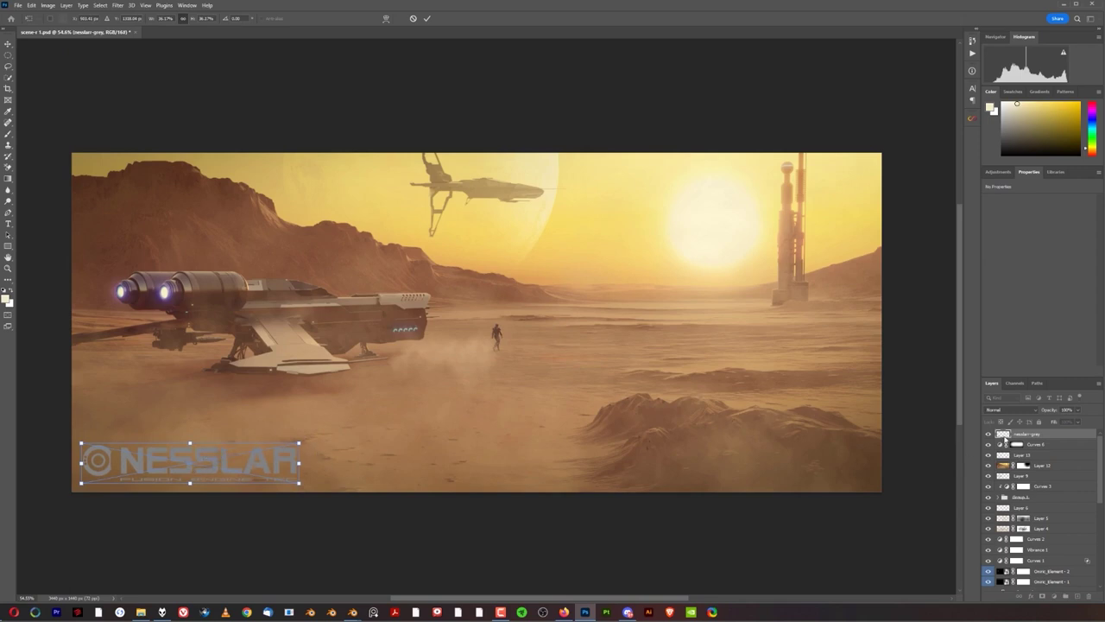
key(Return)
key(b)
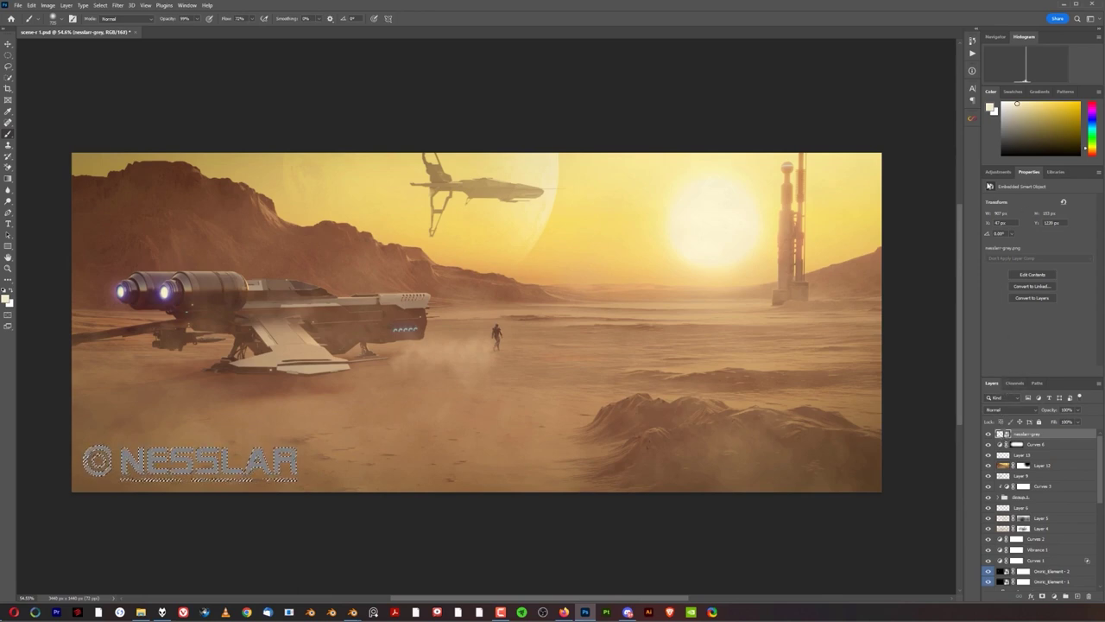
Step: Add a Curves adjustment masked to the logo's outline, hide the grey logo layer and raise the midtones for a subtle watermark
click(998, 172)
click(1024, 189)
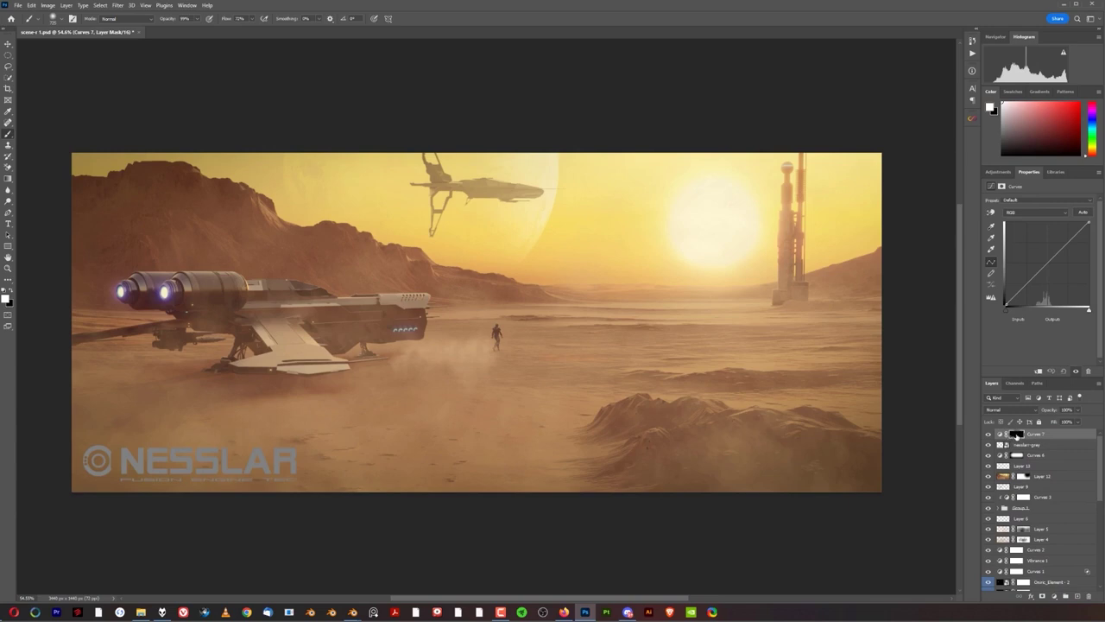
click(989, 444)
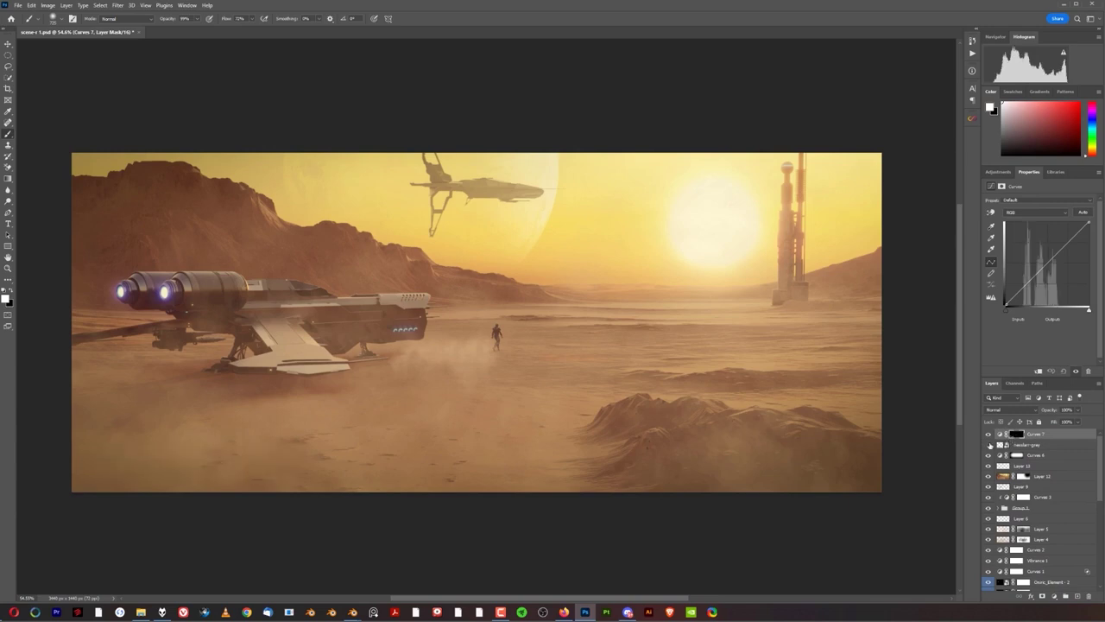
mouse_move(1047, 264)
mouse_down()
mouse_move(1035, 247)
mouse_move(1052, 272)
mouse_move(1045, 262)
mouse_up()
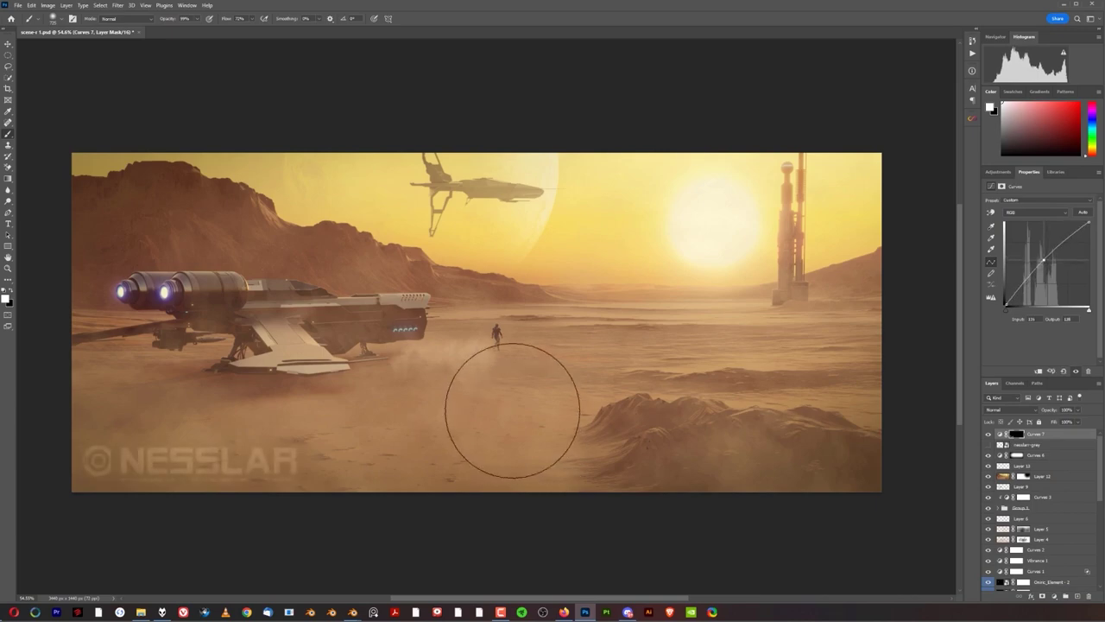
scroll(511, 407, up, 2)
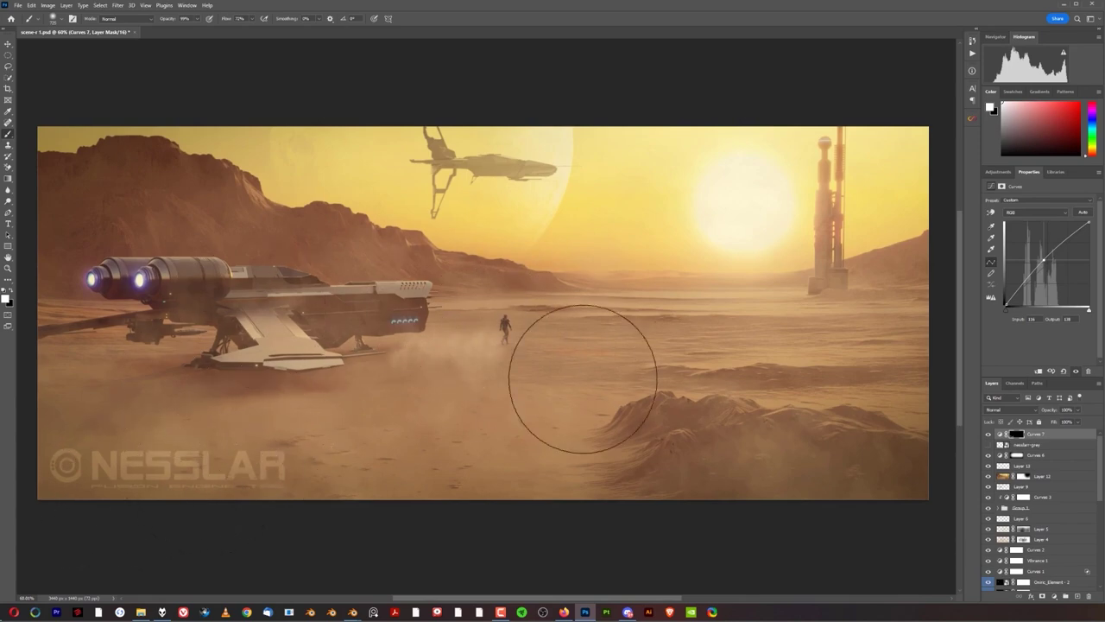
scroll(584, 345, down, 2)
scroll(585, 343, up, 1)
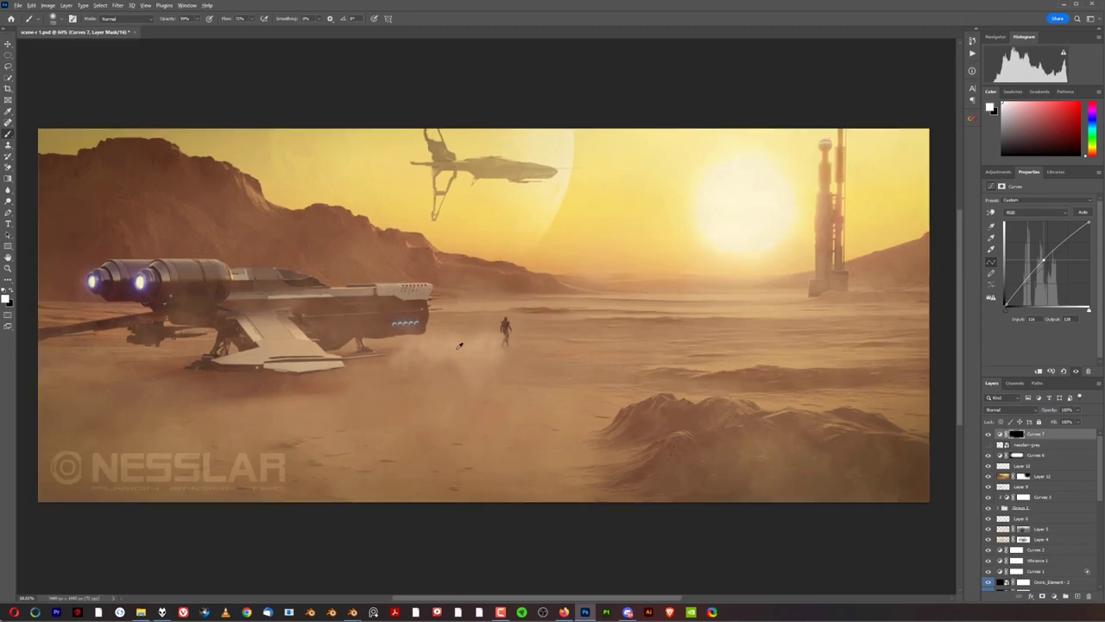
scroll(460, 345, down, 1)
scroll(460, 335, up, 1)
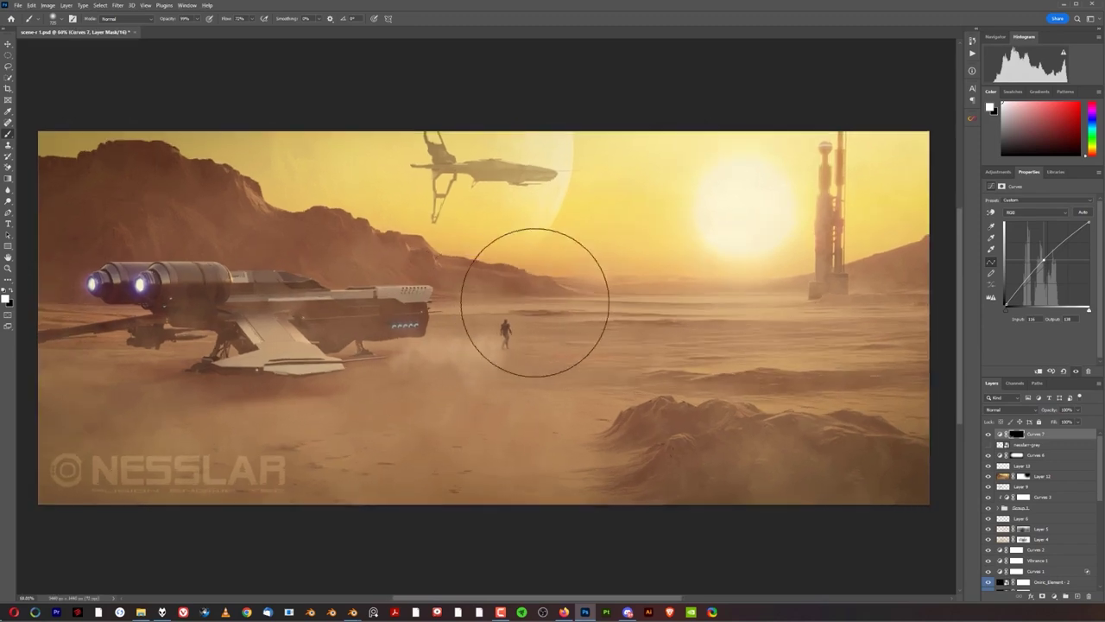